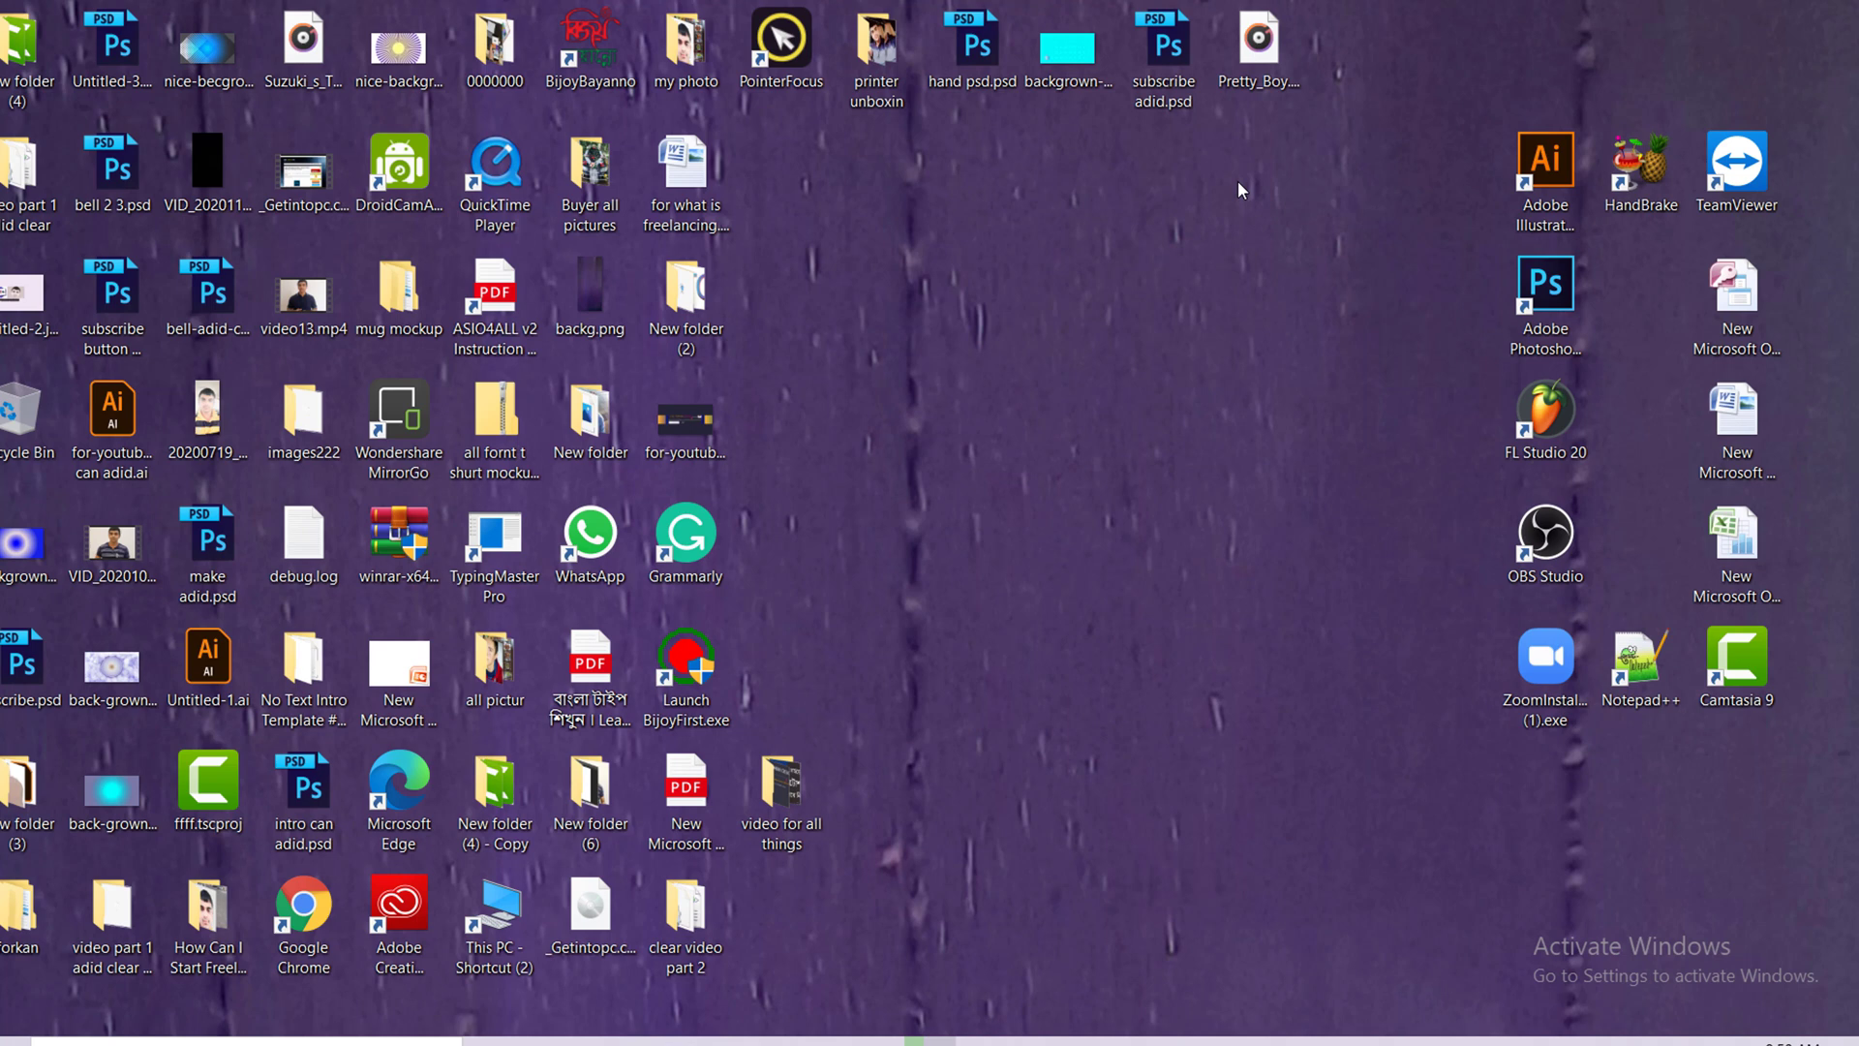
Step: Open This PC from its shortcut and show Win 10 (C:) Properties: 43.9 GB free of 194 GB
{"action": "left_click", "coordinate": [499, 919]}
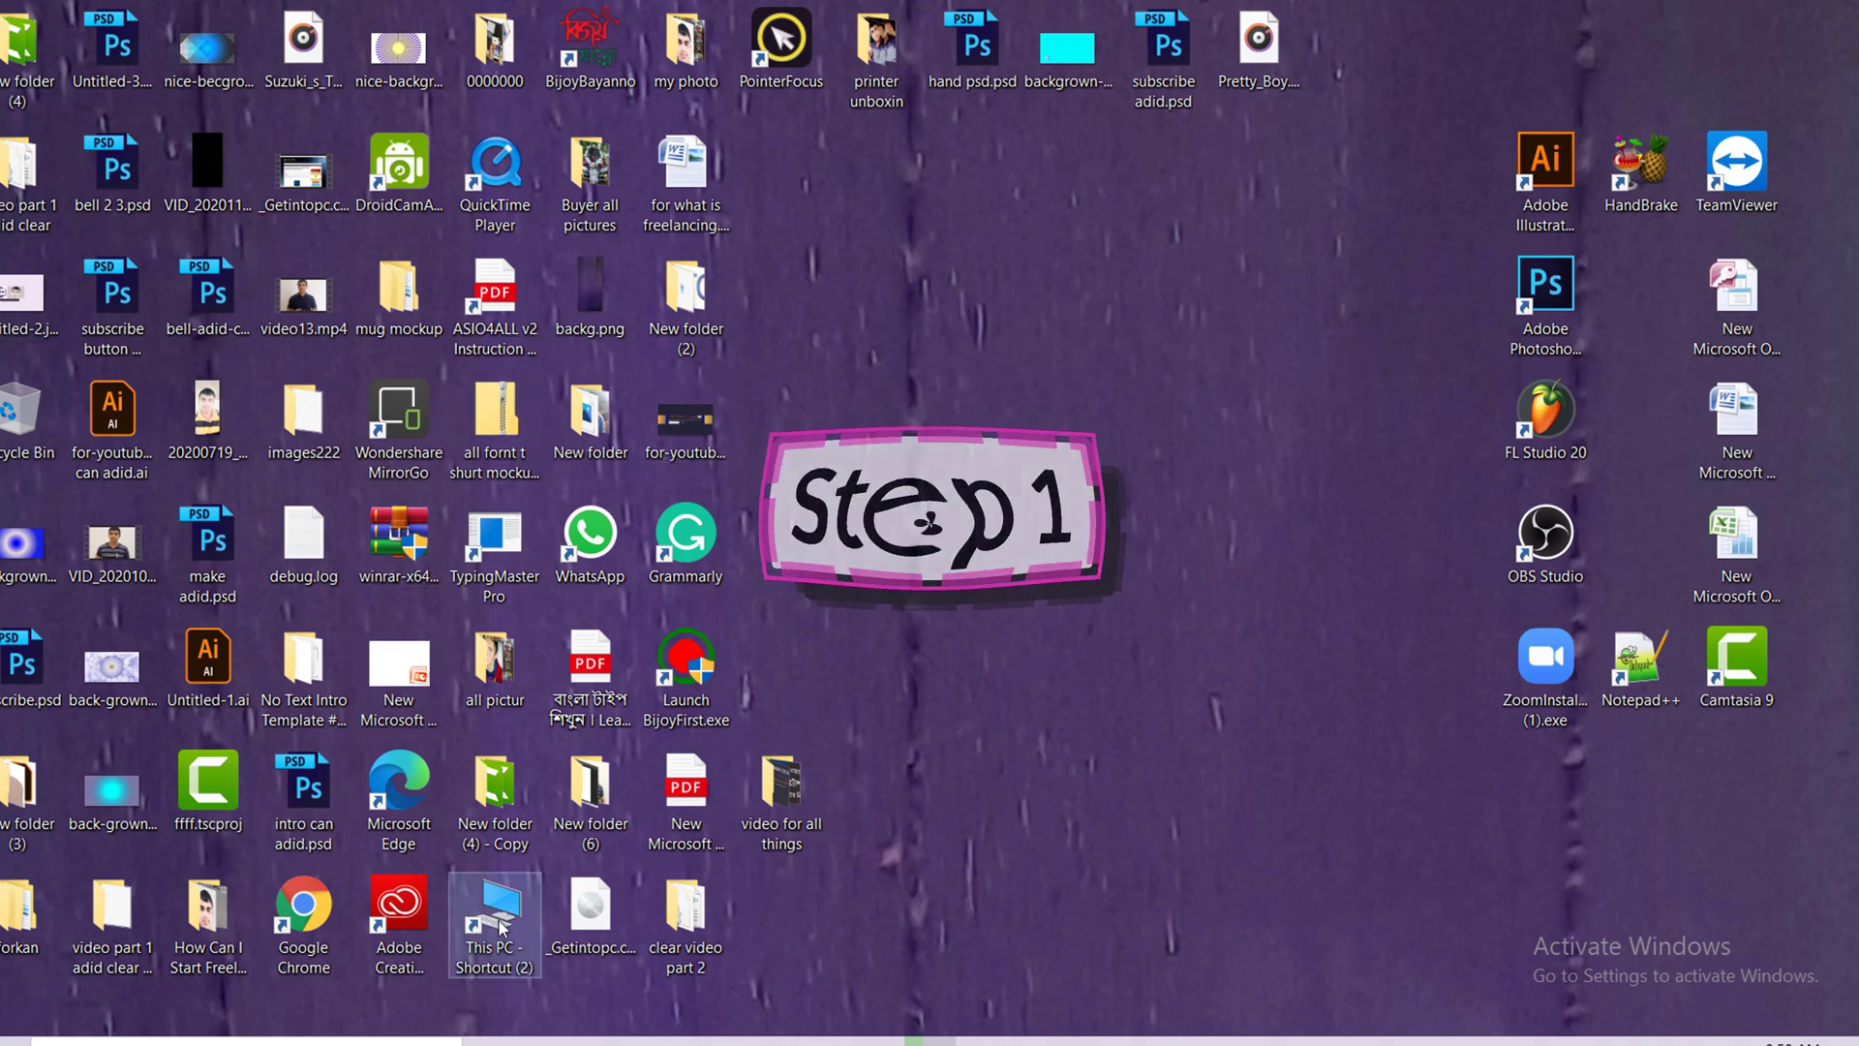
{"action": "right_click", "coordinate": [502, 927]}
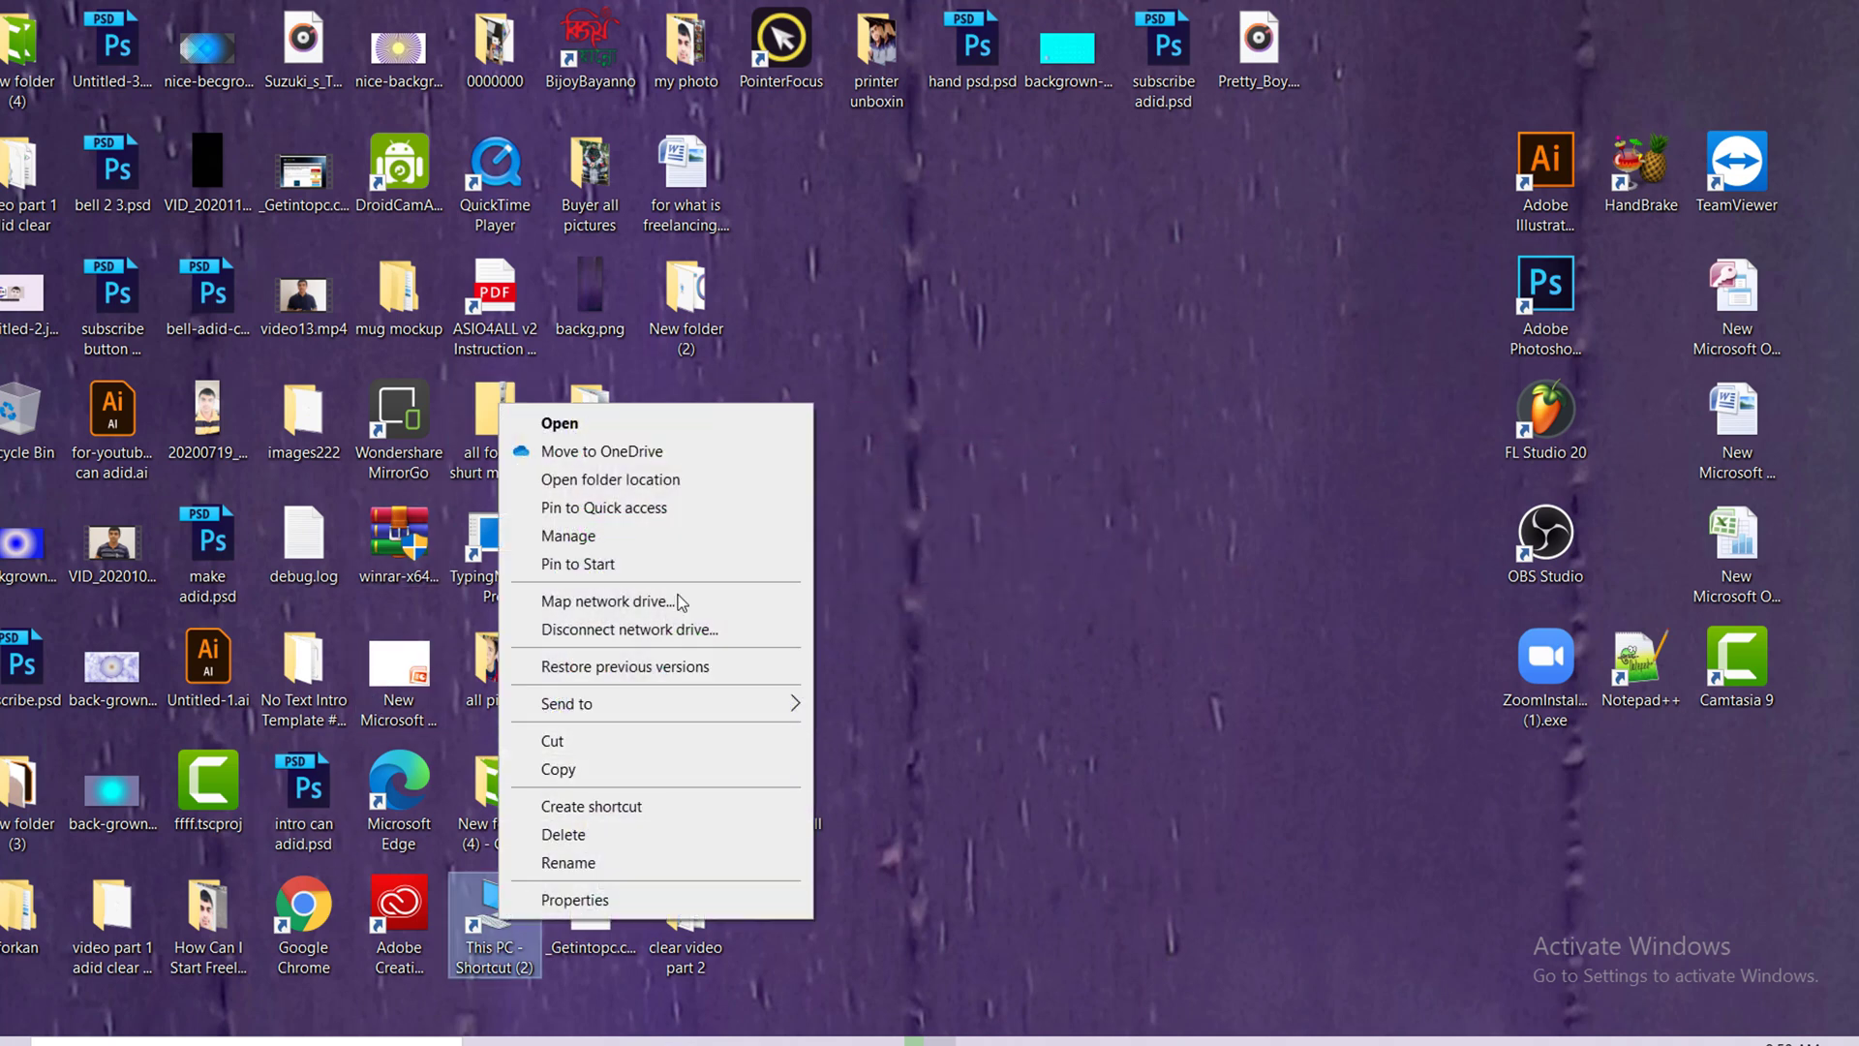
{"action": "left_click", "coordinate": [561, 424]}
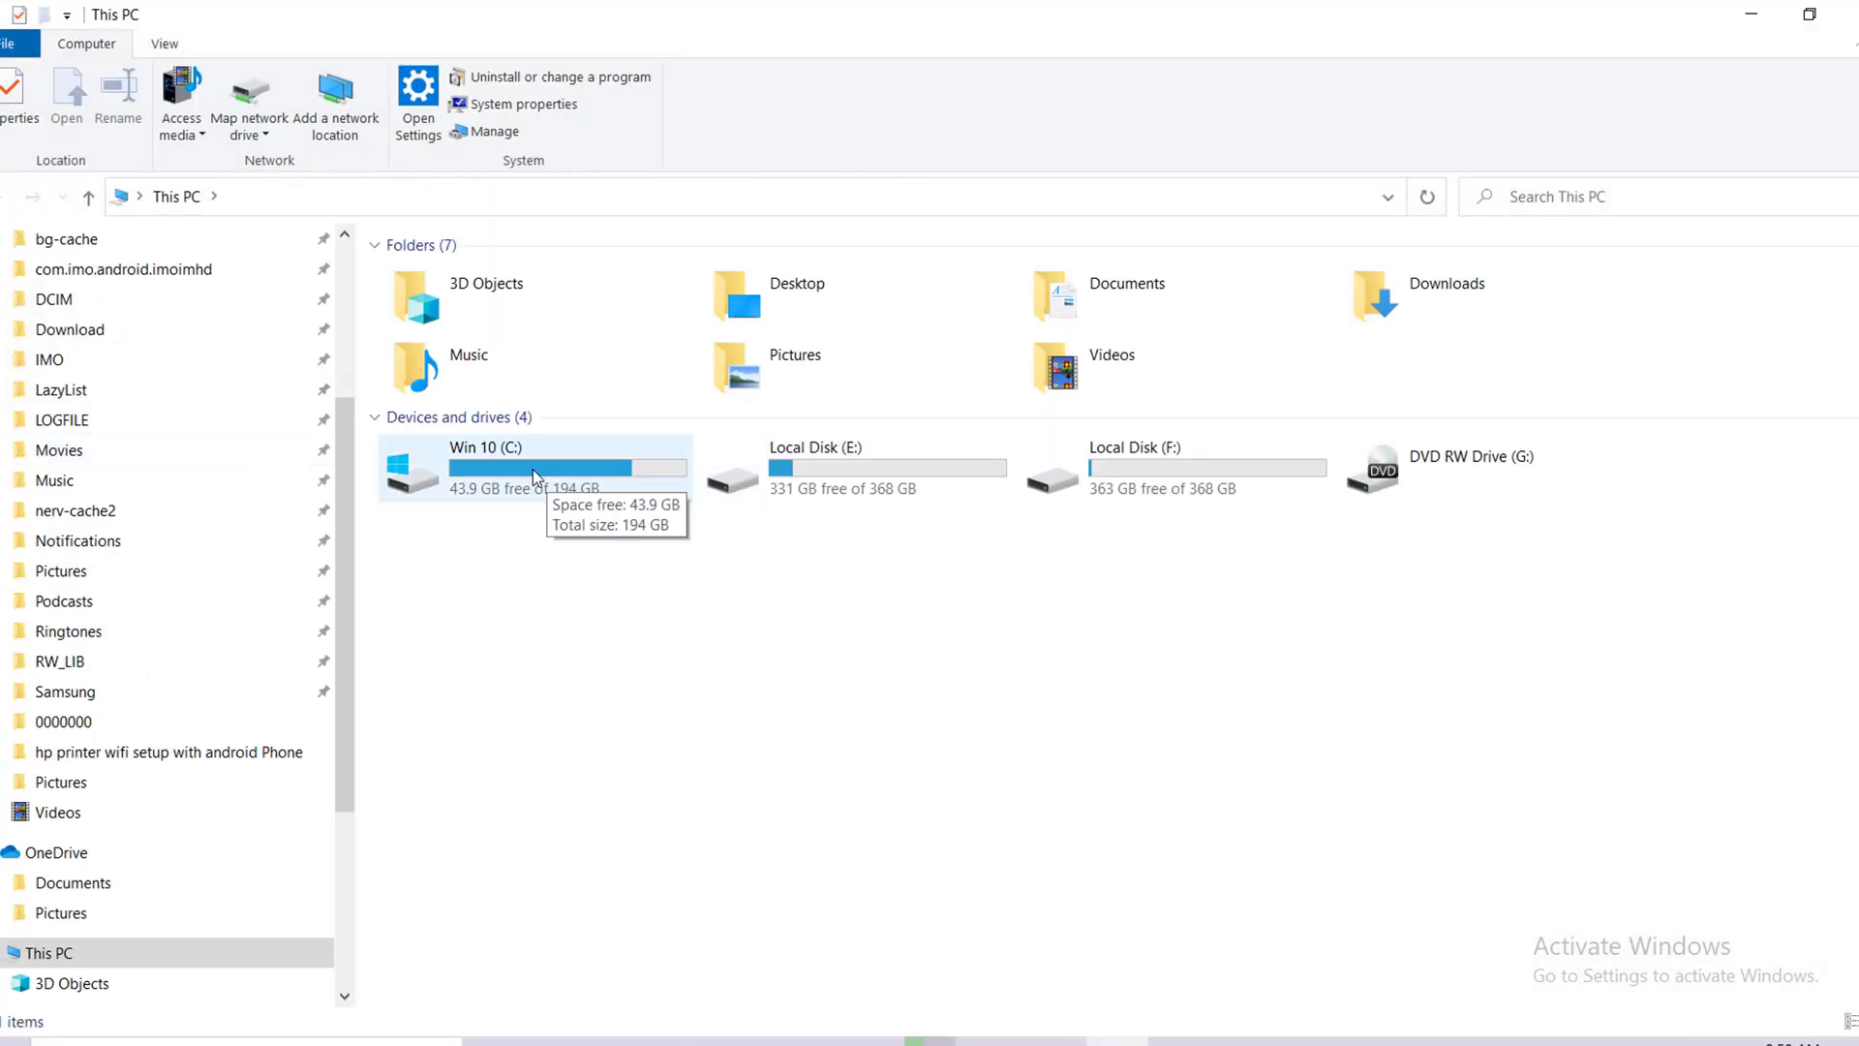
{"action": "right_click", "coordinate": [549, 479]}
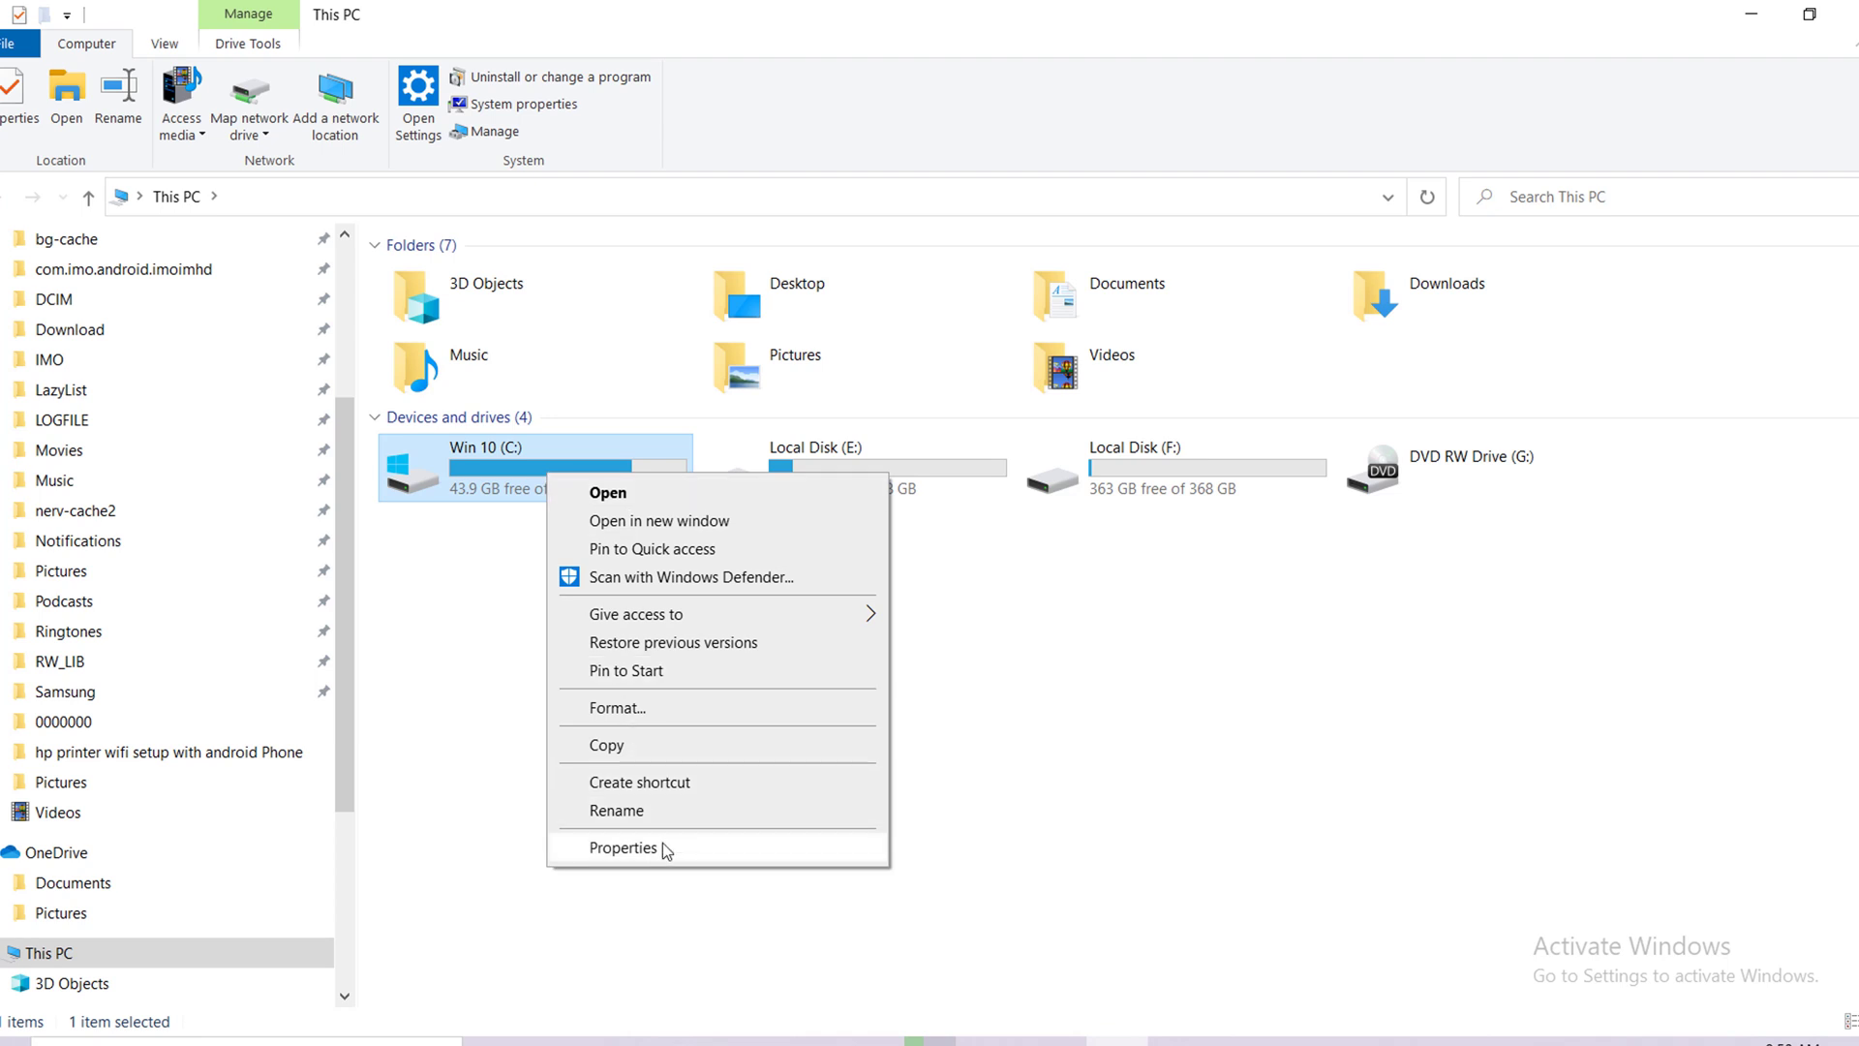
{"action": "left_click", "coordinate": [664, 848]}
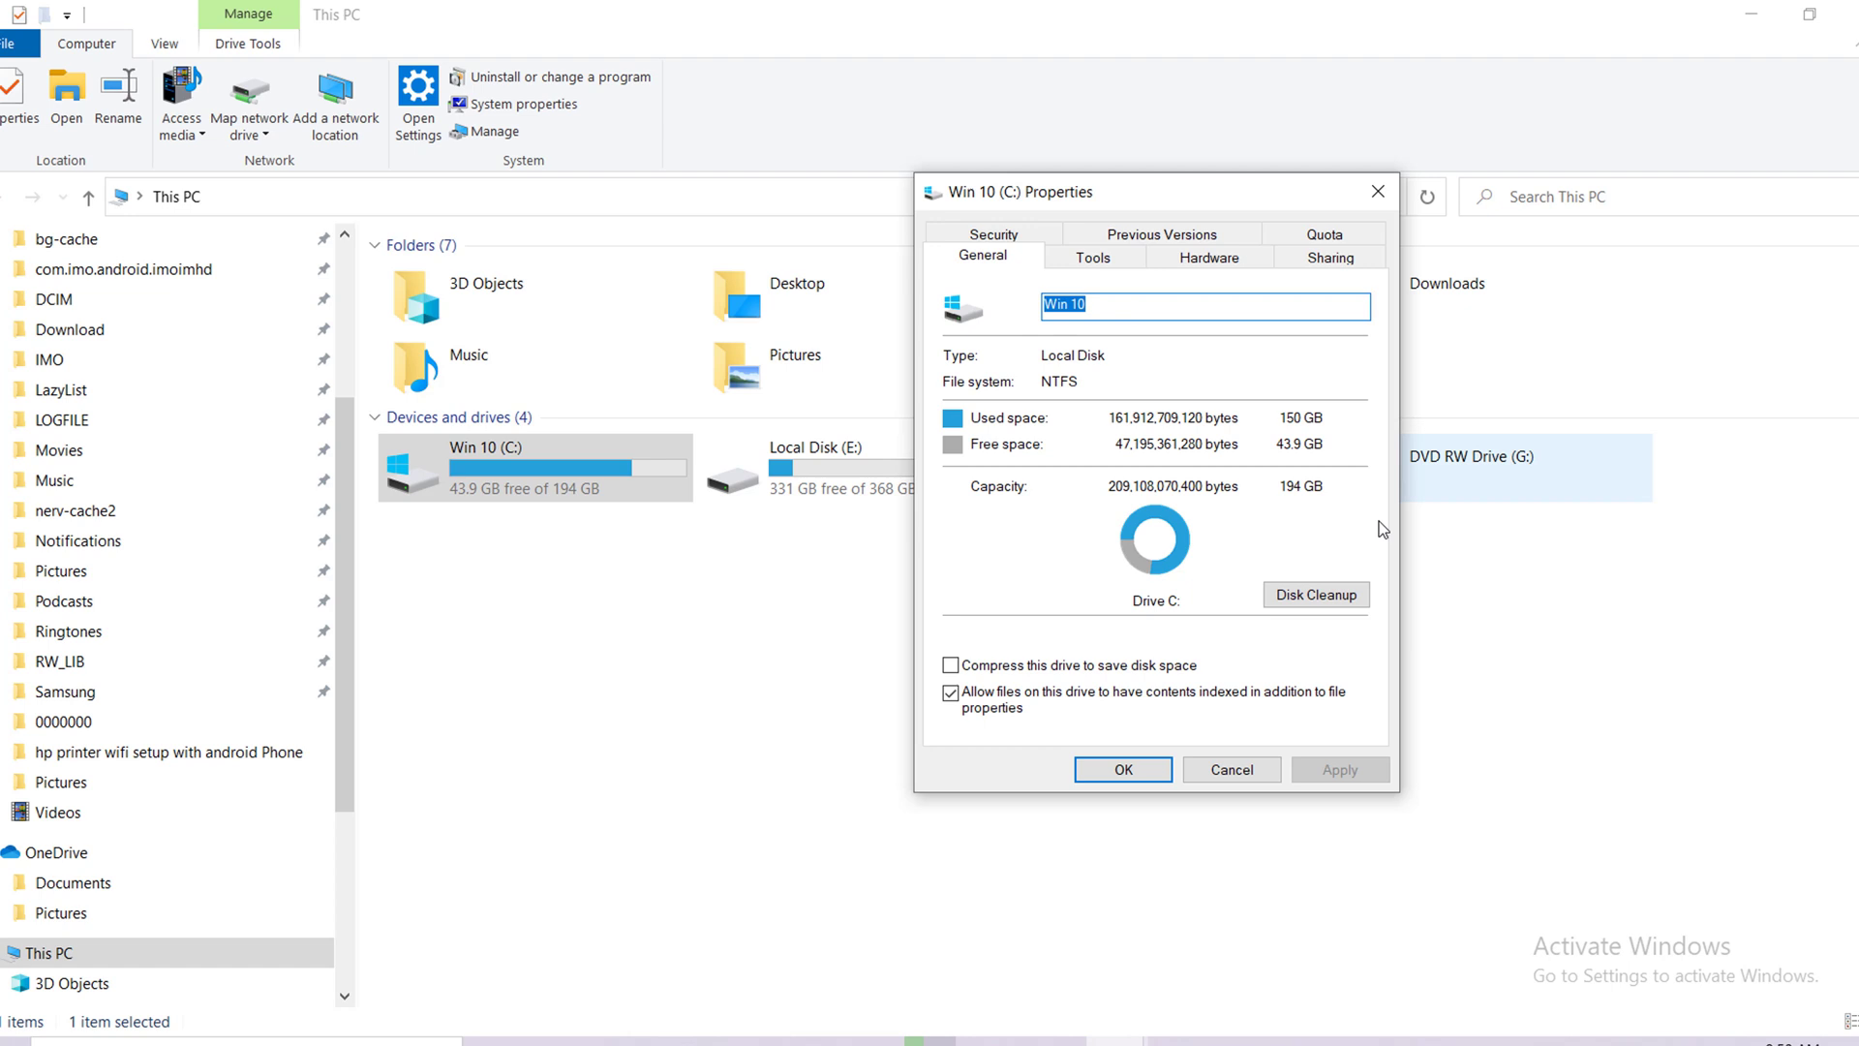
Step: Launch Disk Cleanup for C: and tick Delivery Optimization Files, Downloads and Recycle Bin, totalling 4.25 GB
{"action": "left_click", "coordinate": [1328, 600]}
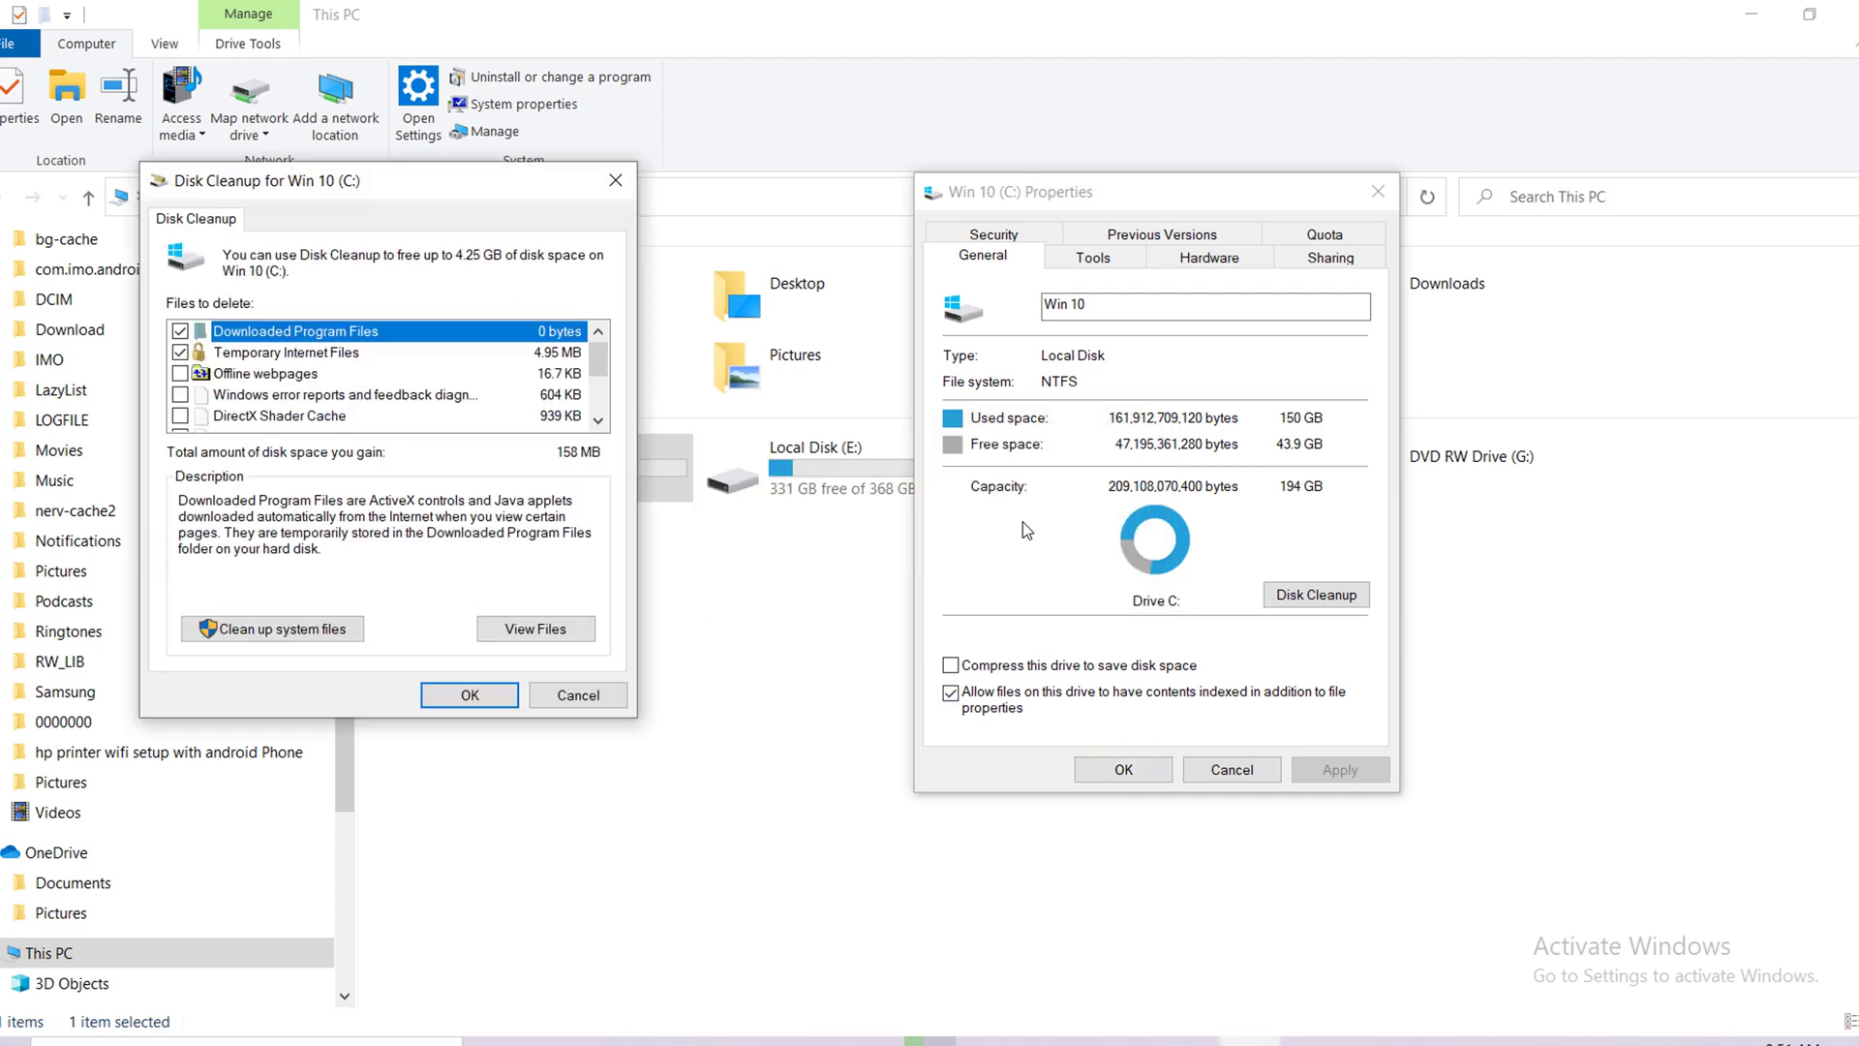
{"action": "left_click_drag", "start_coordinate": [386, 194], "coordinate": [748, 280]}
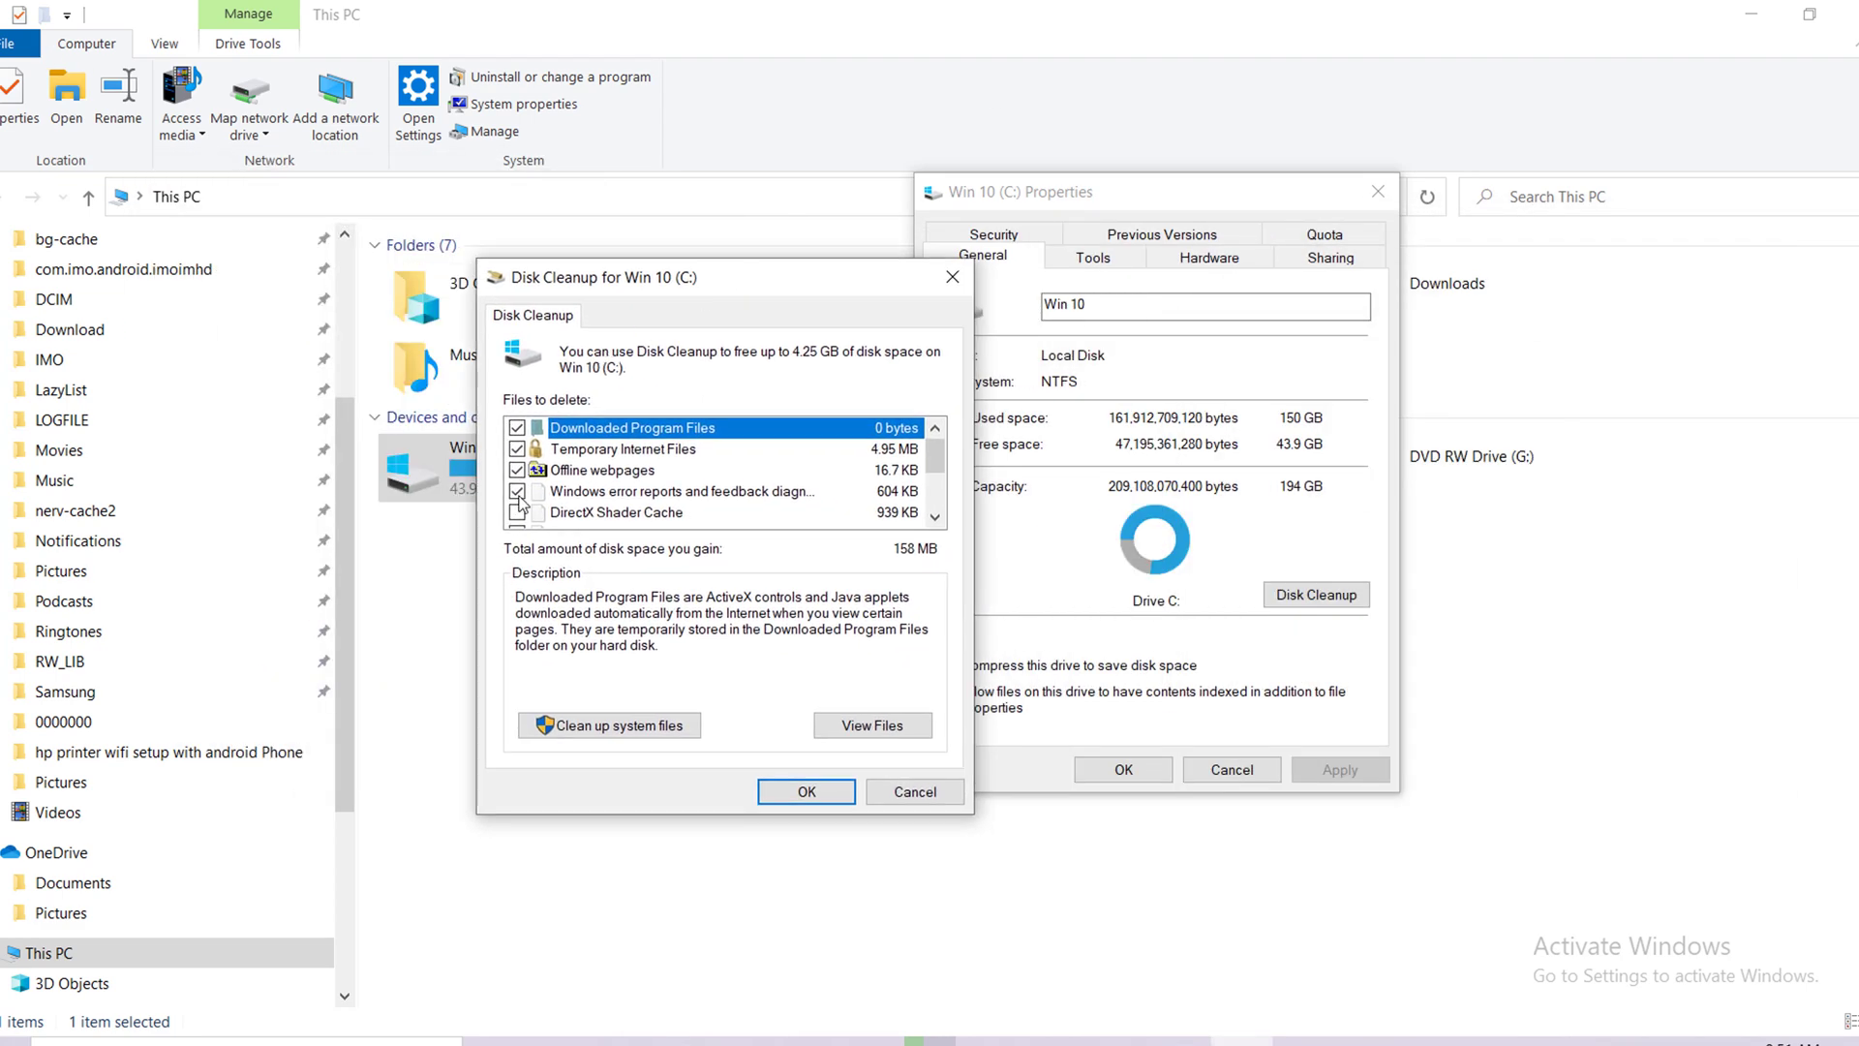
{"action": "scroll", "coordinate": [527, 489], "scroll_direction": "down", "scroll_amount": 2}
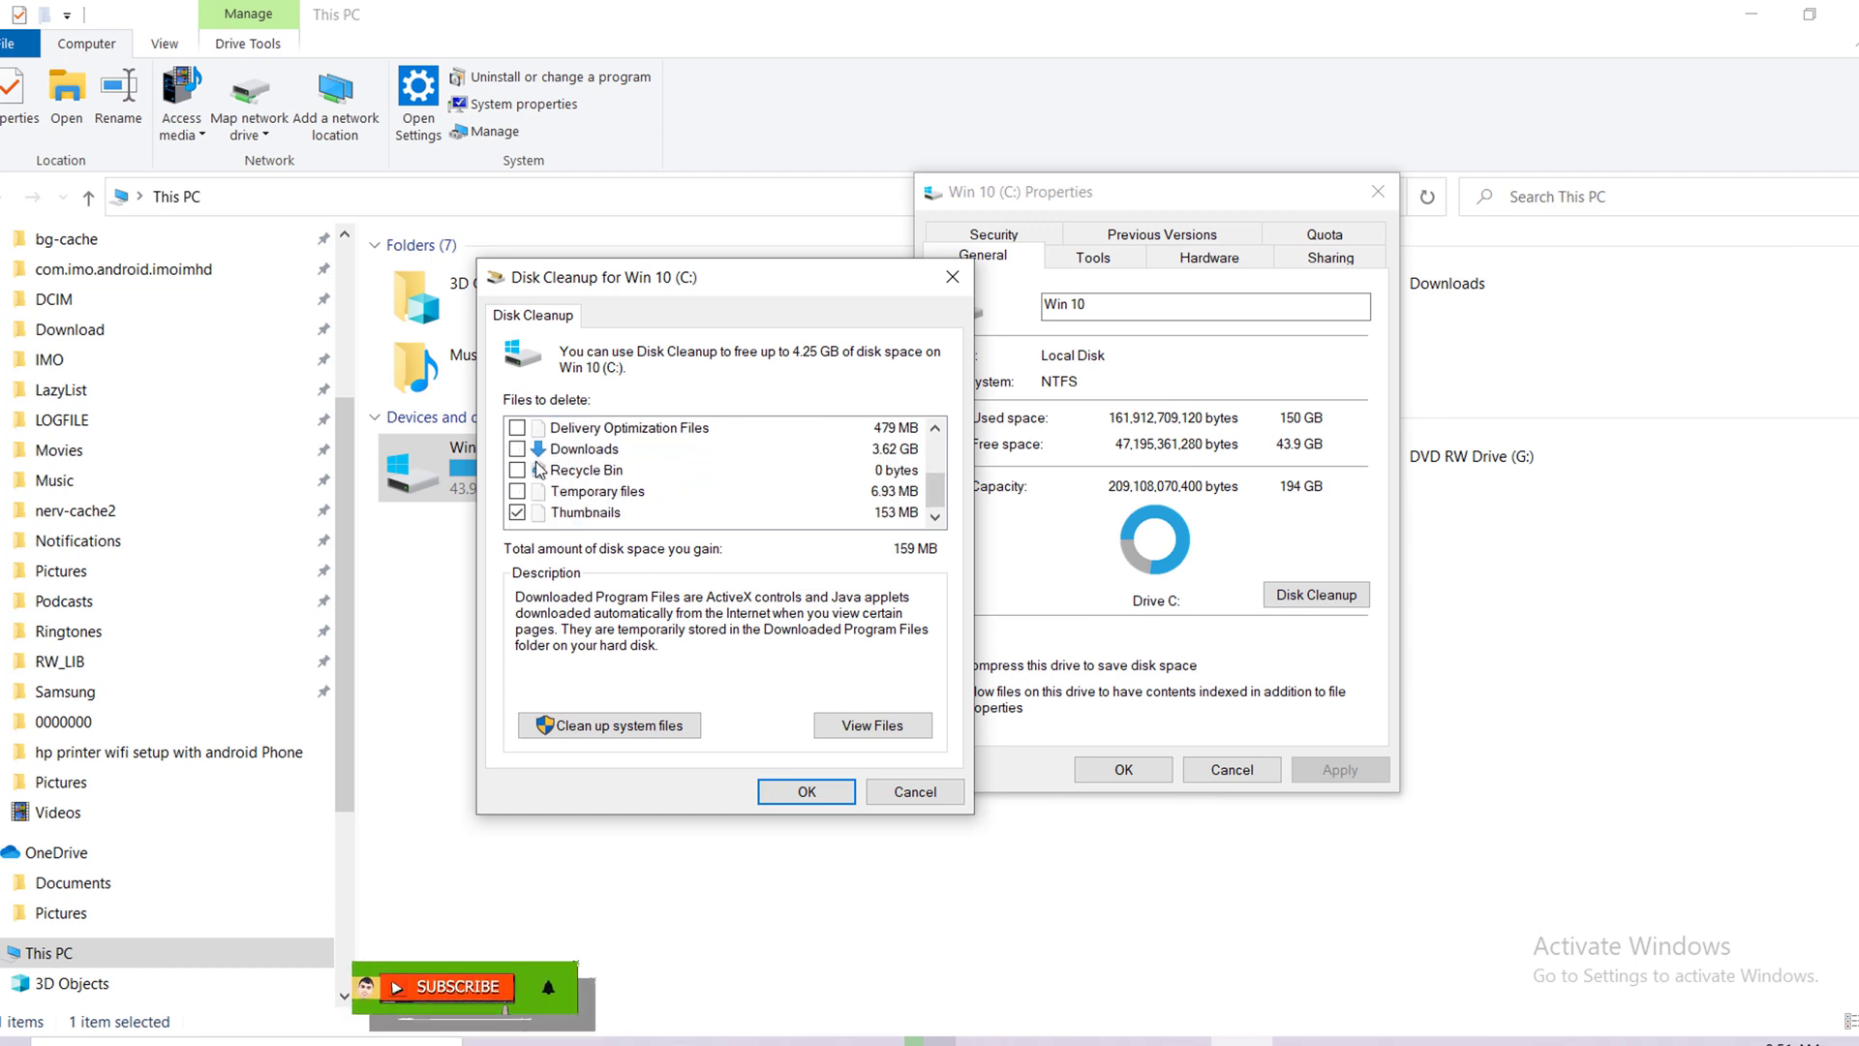
{"action": "scroll", "coordinate": [539, 470], "scroll_direction": "up", "scroll_amount": 1}
{"action": "left_click", "coordinate": [517, 490]}
{"action": "left_click", "coordinate": [517, 512]}
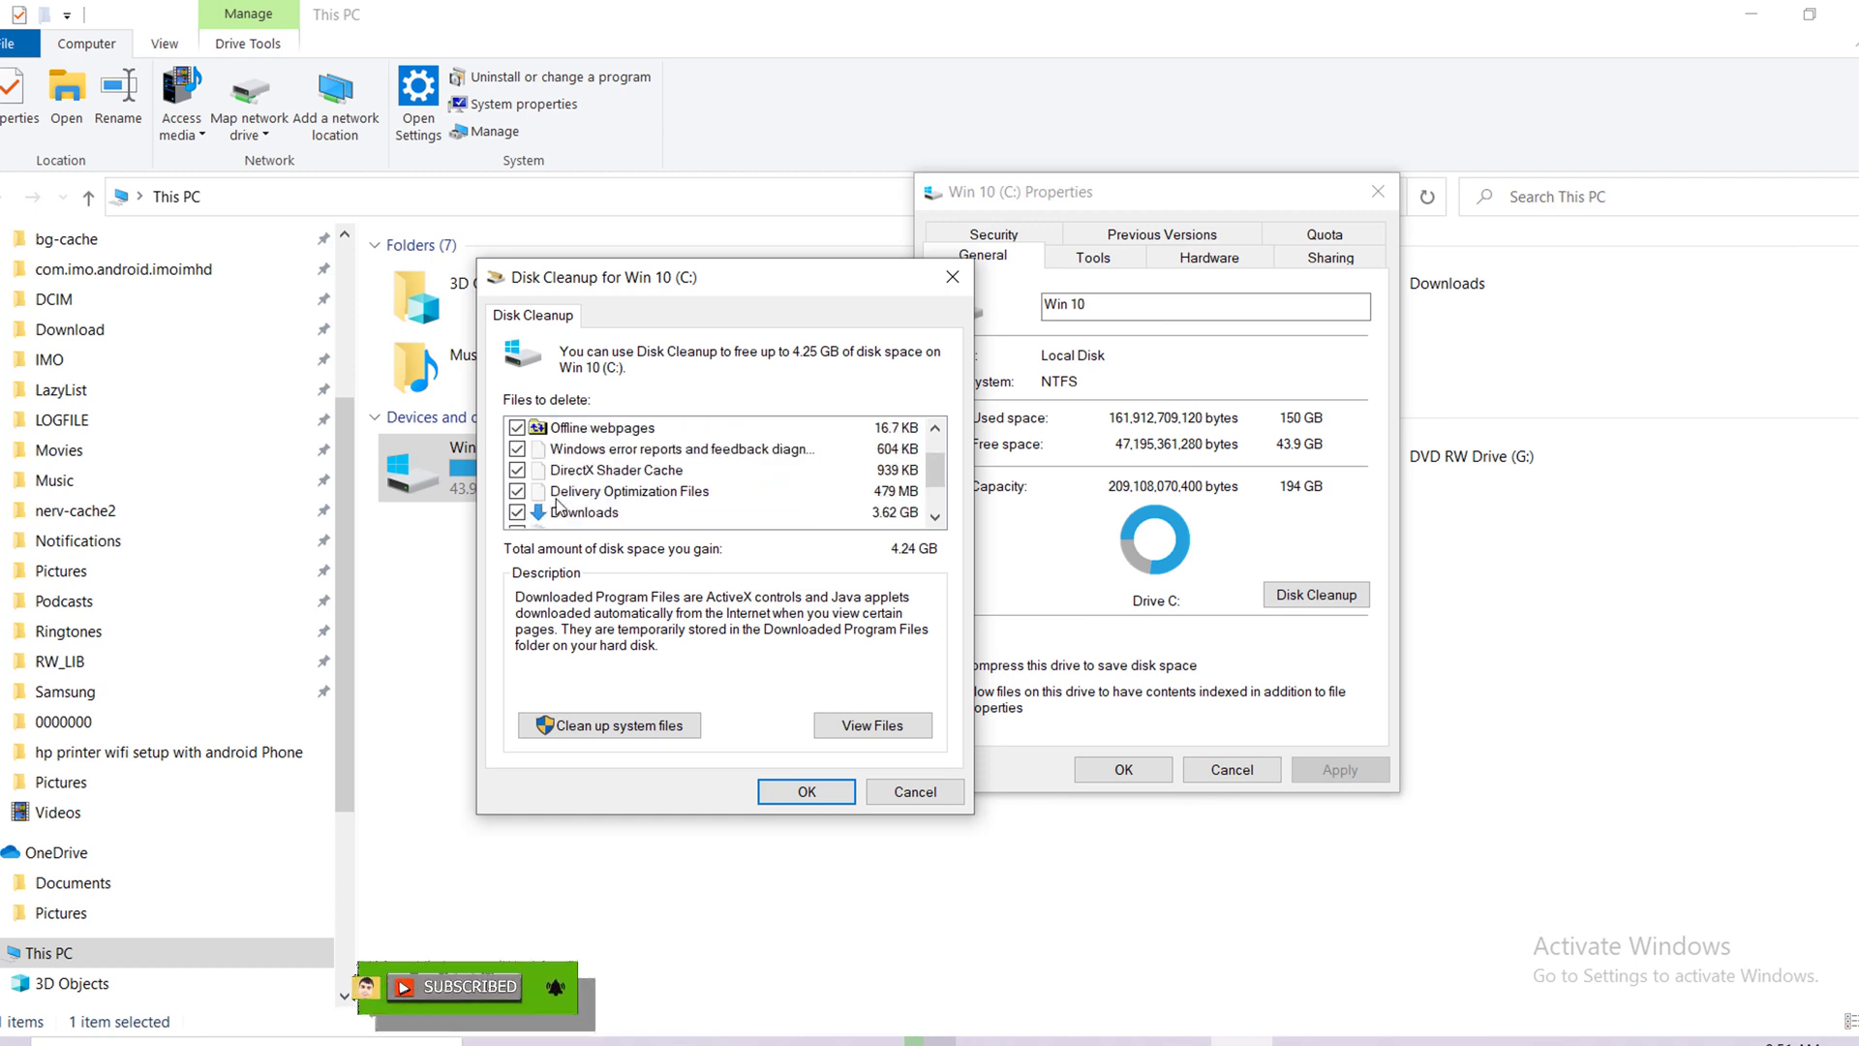
{"action": "scroll", "coordinate": [558, 503], "scroll_direction": "down", "scroll_amount": 1}
{"action": "left_click", "coordinate": [517, 469]}
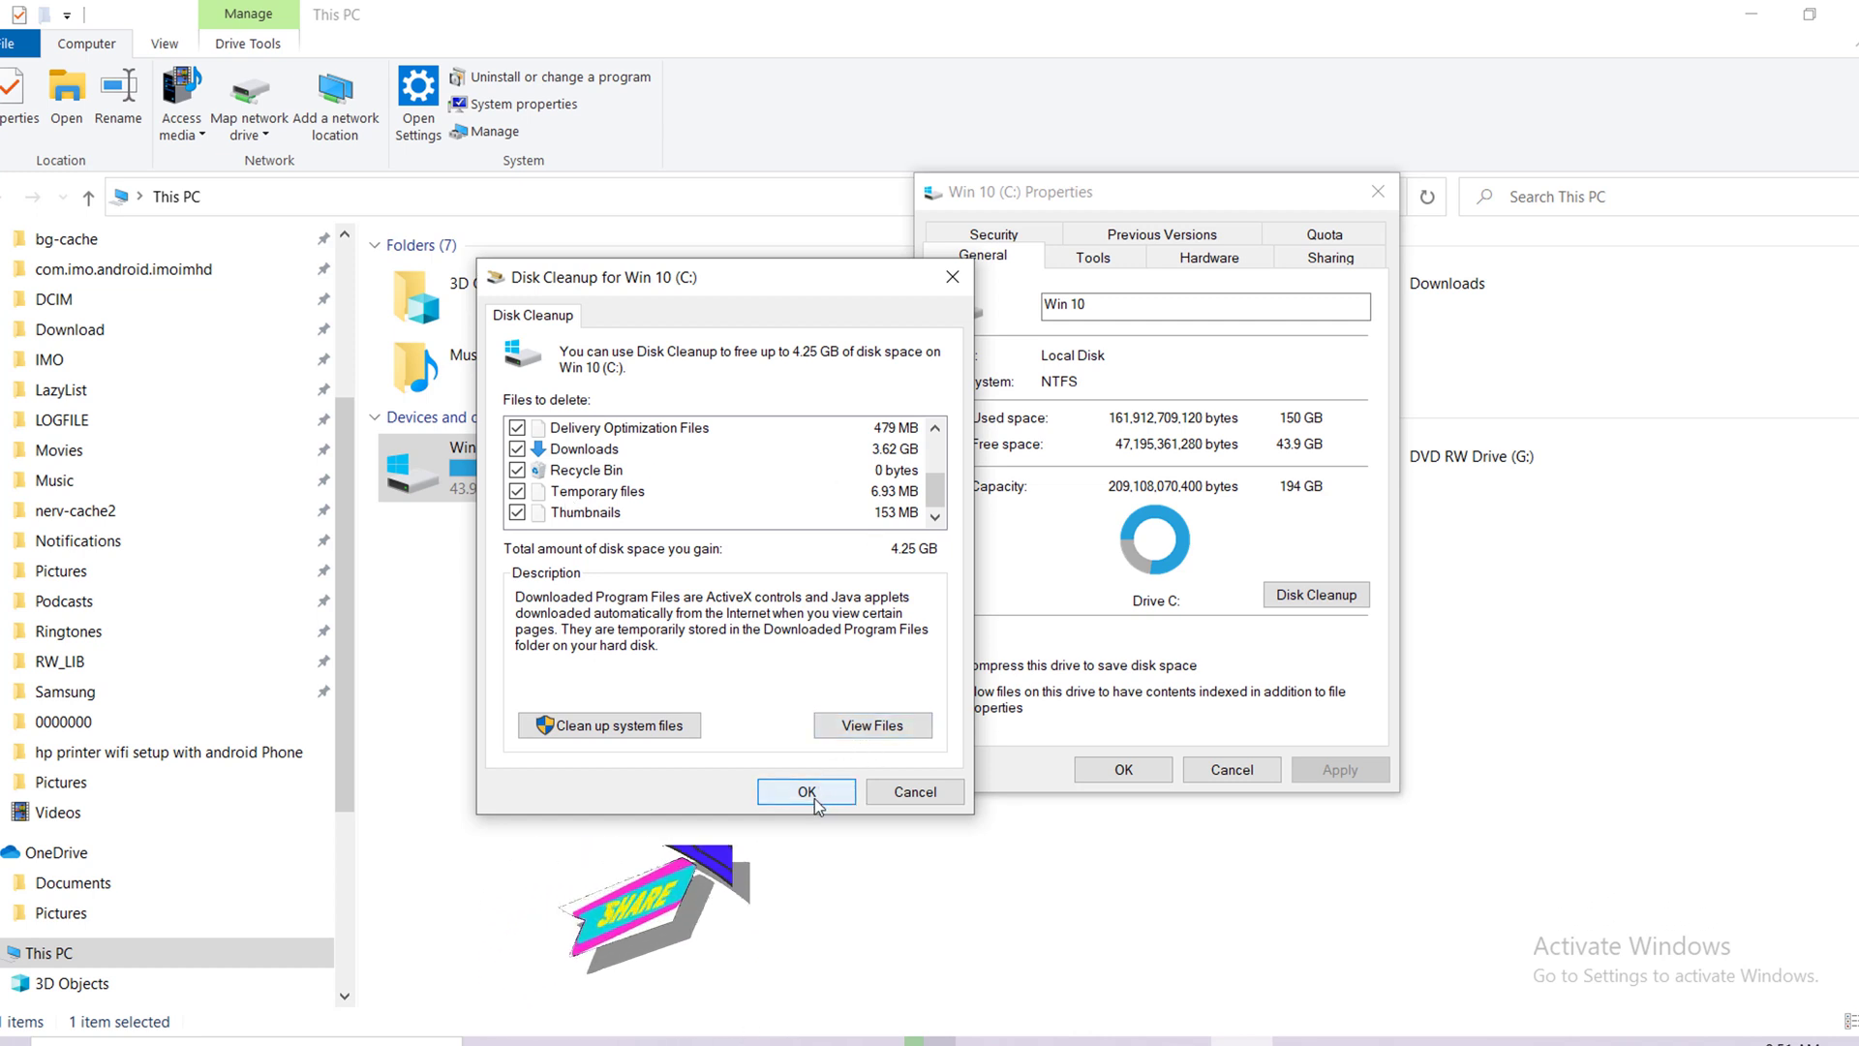
Step: Rescan drive C including system files, then permanently delete the selected files
{"action": "left_click", "coordinate": [675, 728]}
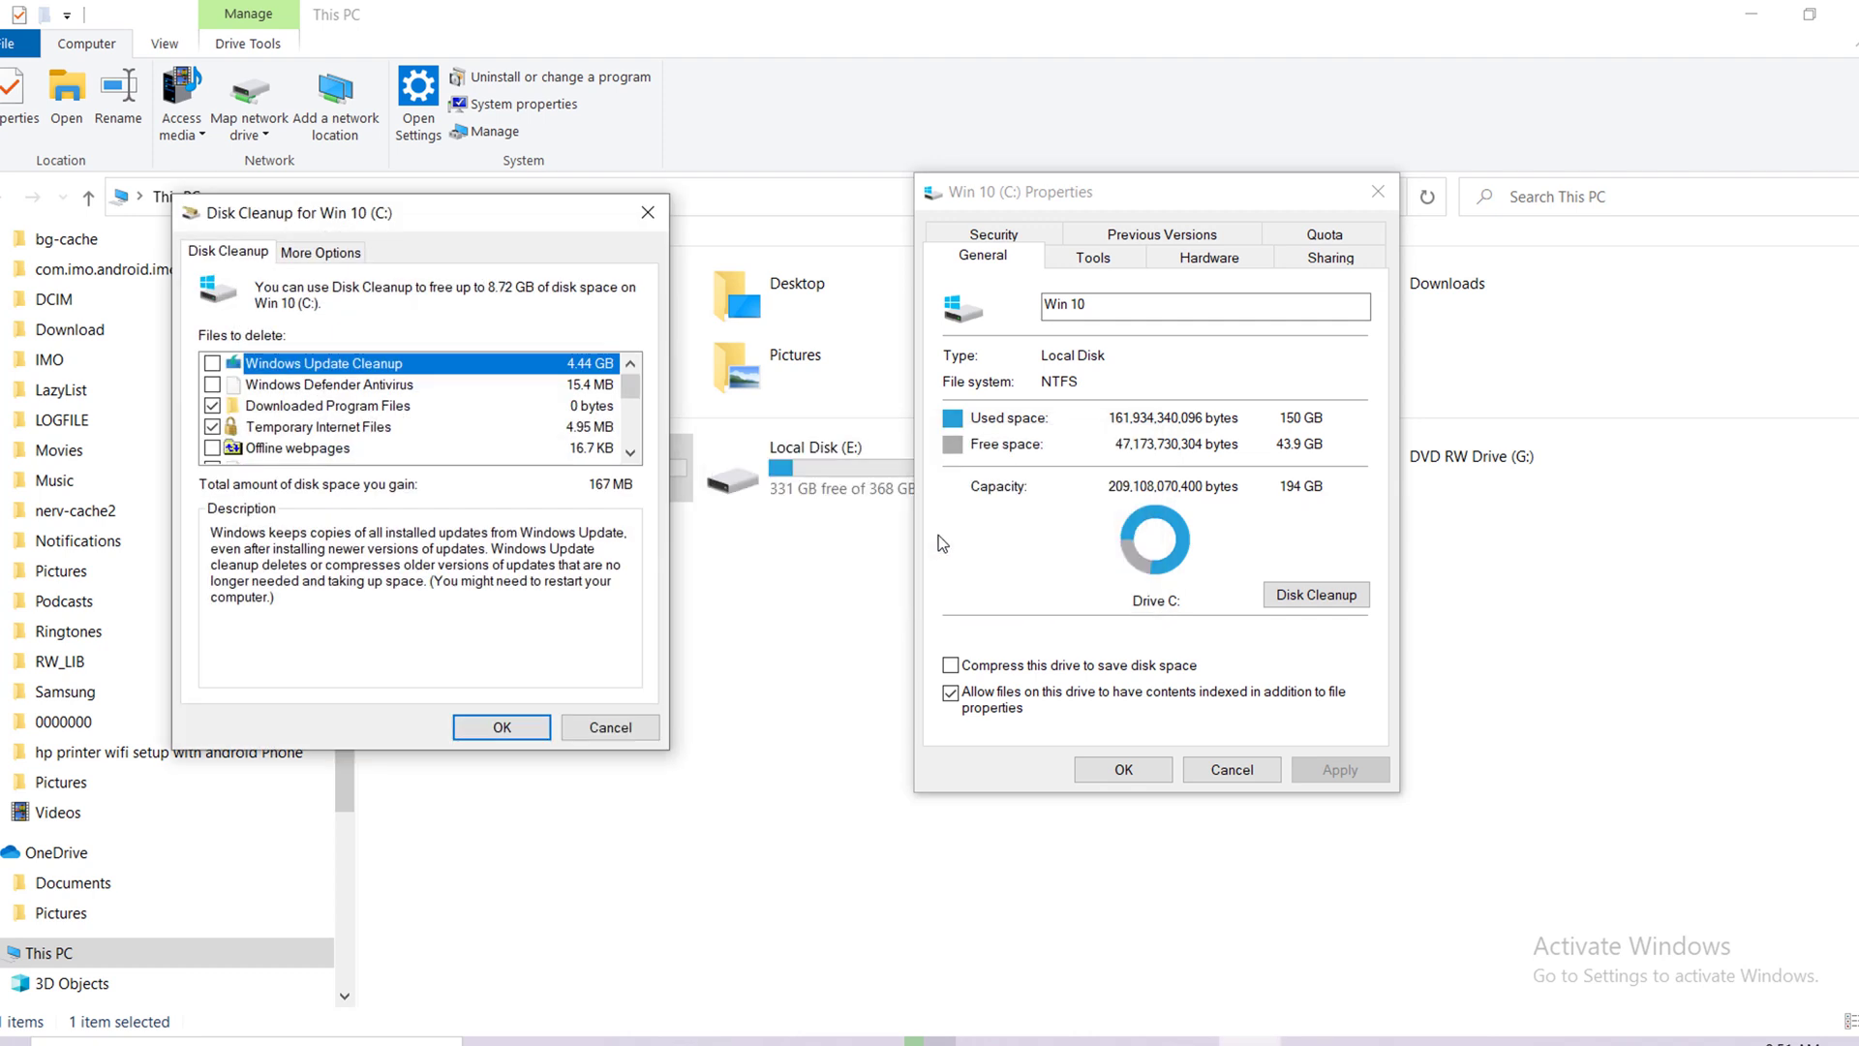
{"action": "left_click", "coordinate": [501, 728]}
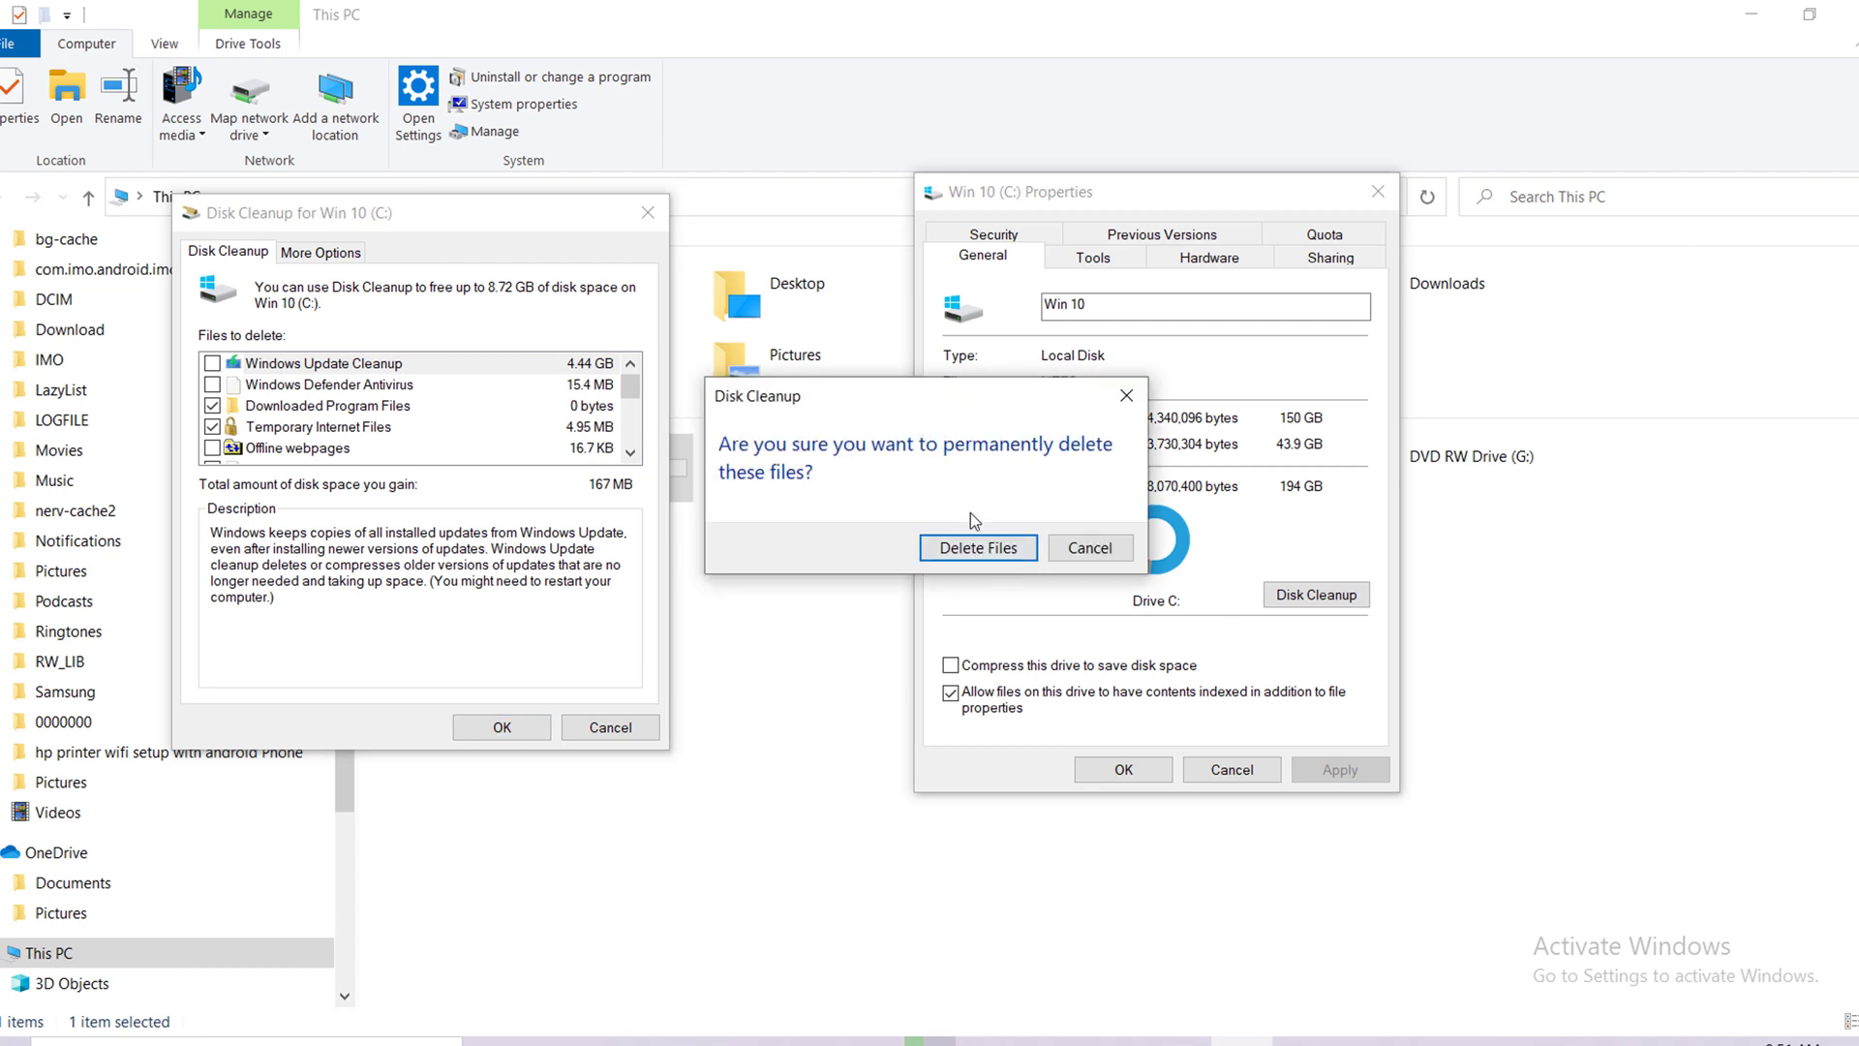
{"action": "left_click", "coordinate": [1001, 550]}
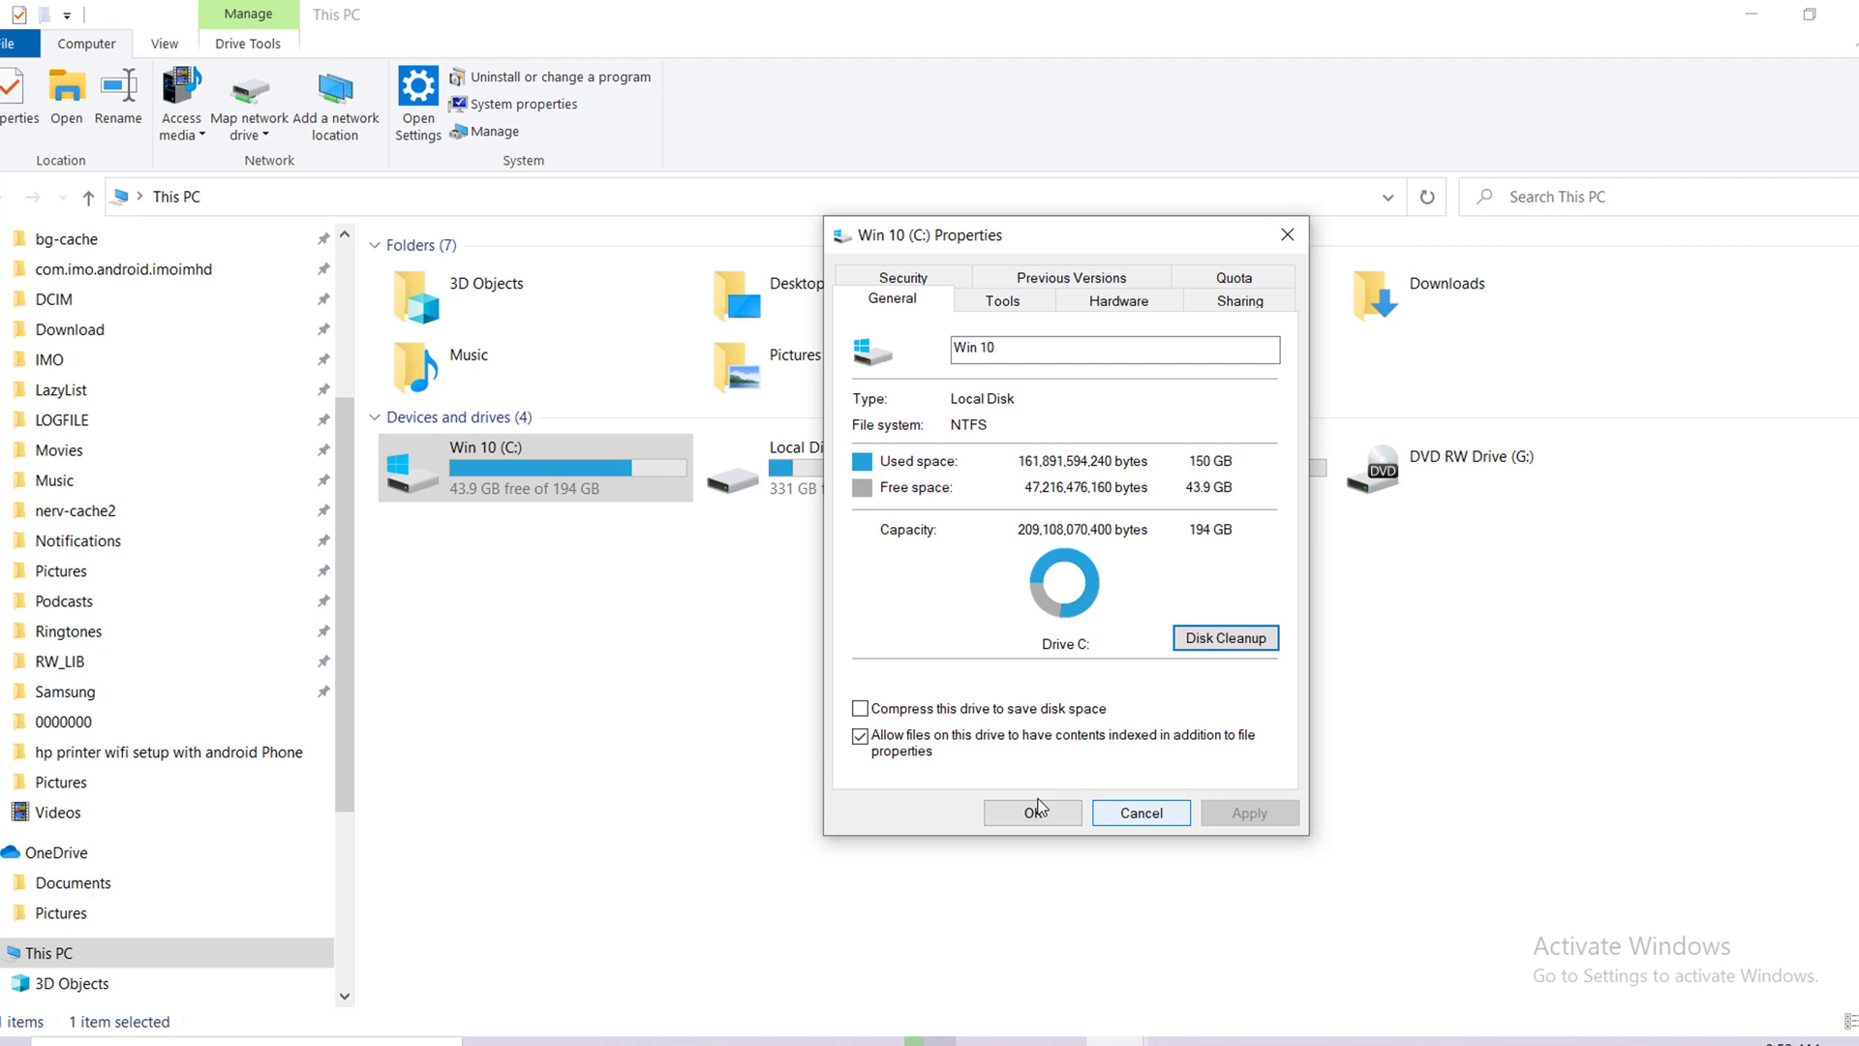
Step: Close the drive properties and open Advanced system settings from This PC's System page
{"action": "left_click", "coordinate": [1030, 811]}
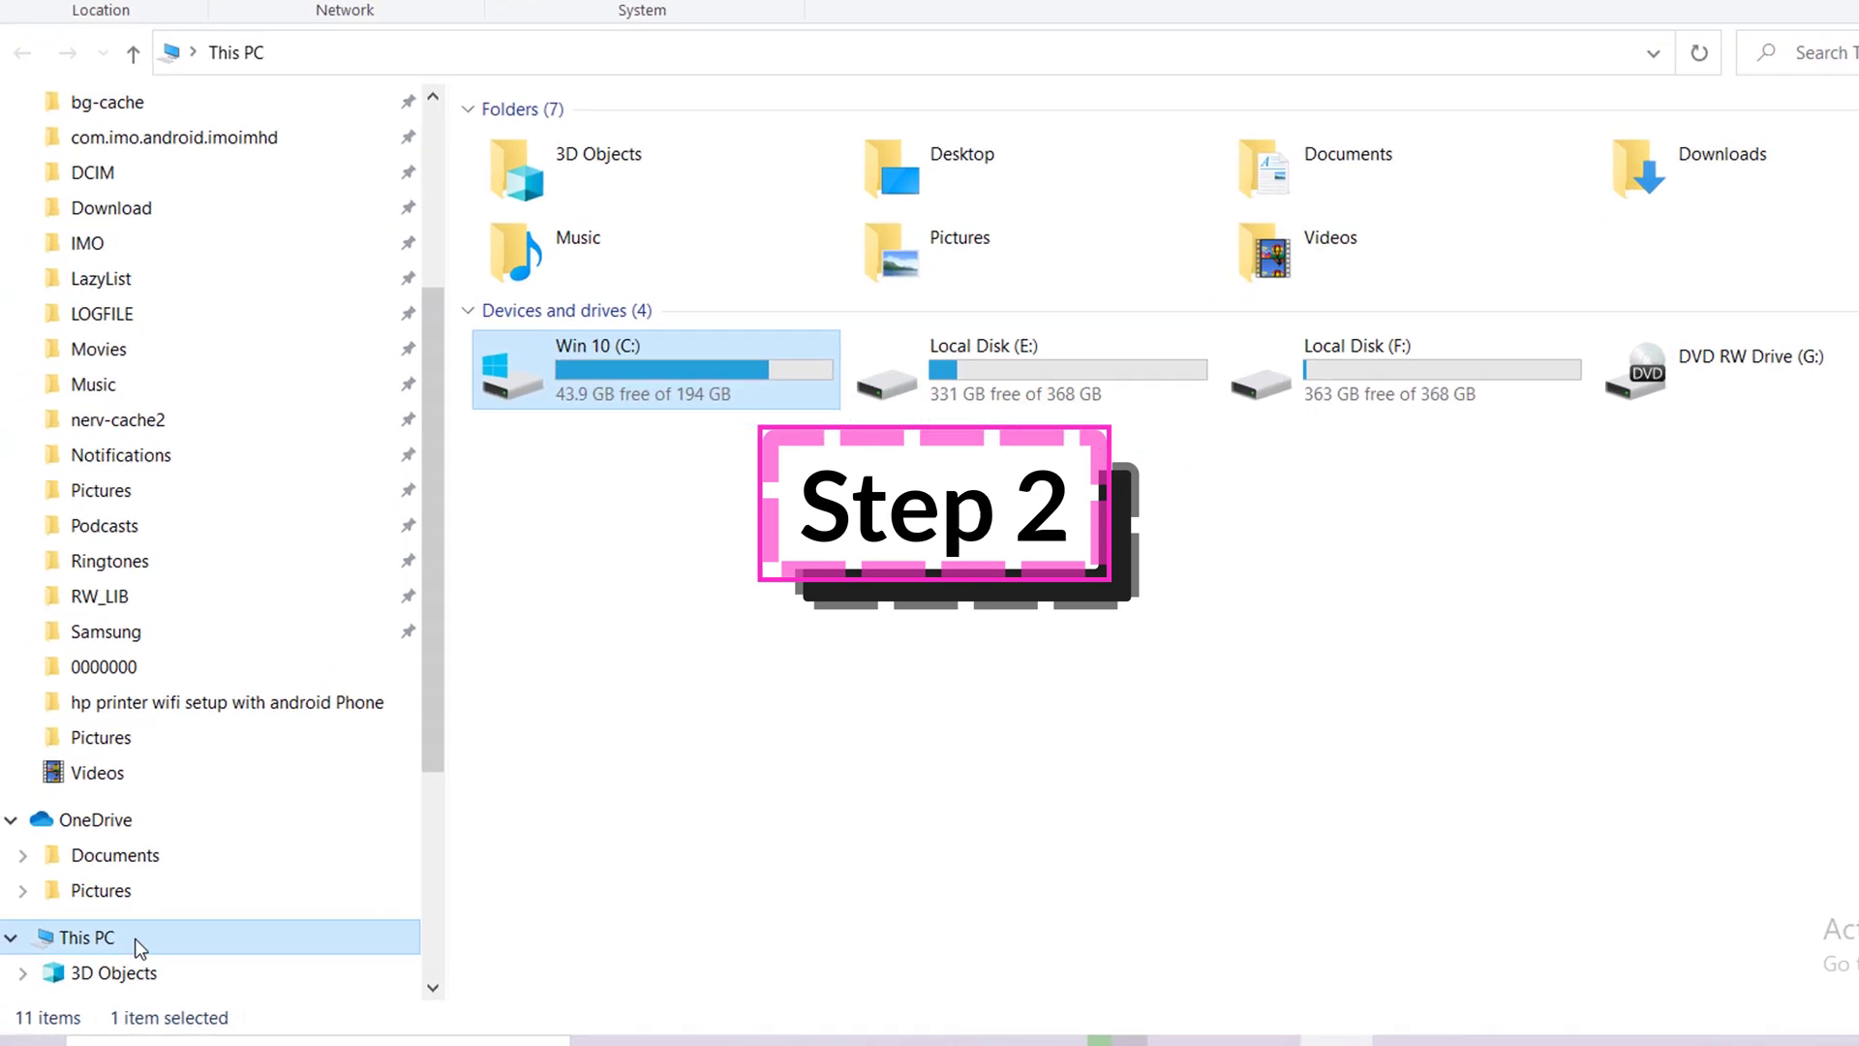
{"action": "right_click", "coordinate": [135, 938]}
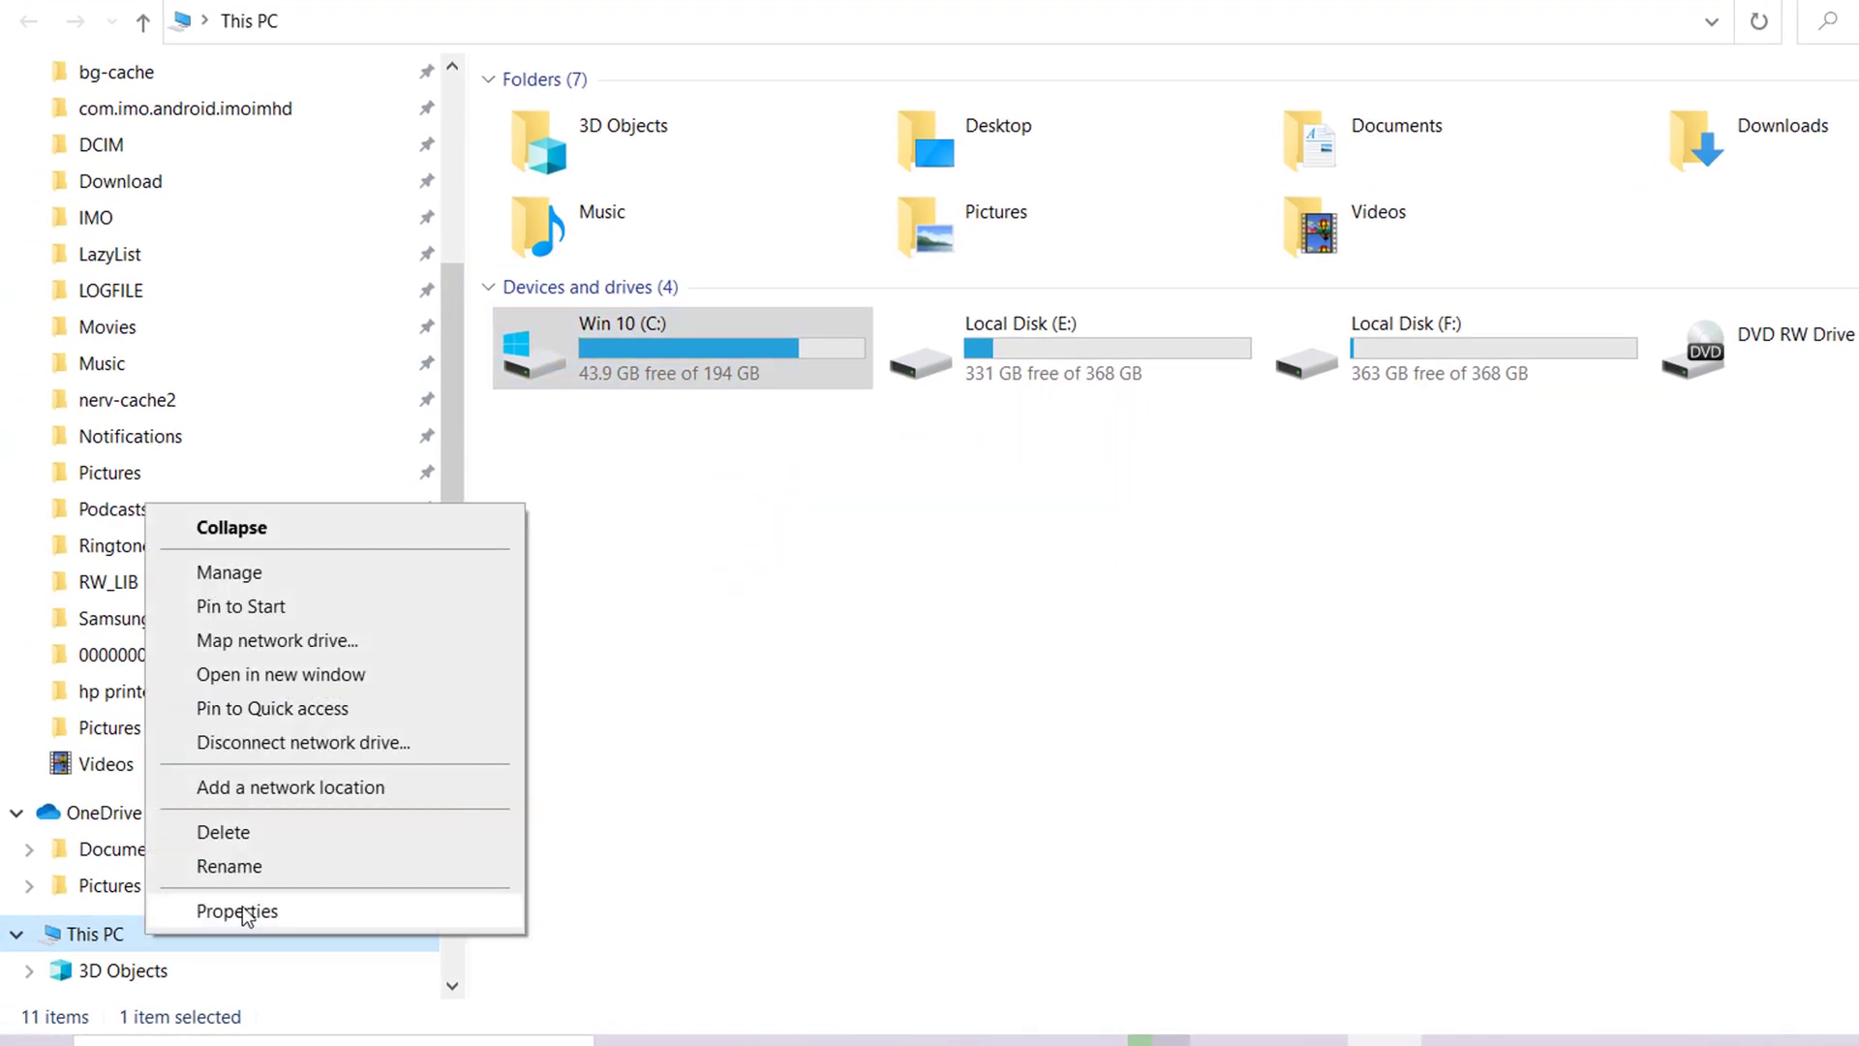
{"action": "left_click", "coordinate": [263, 901]}
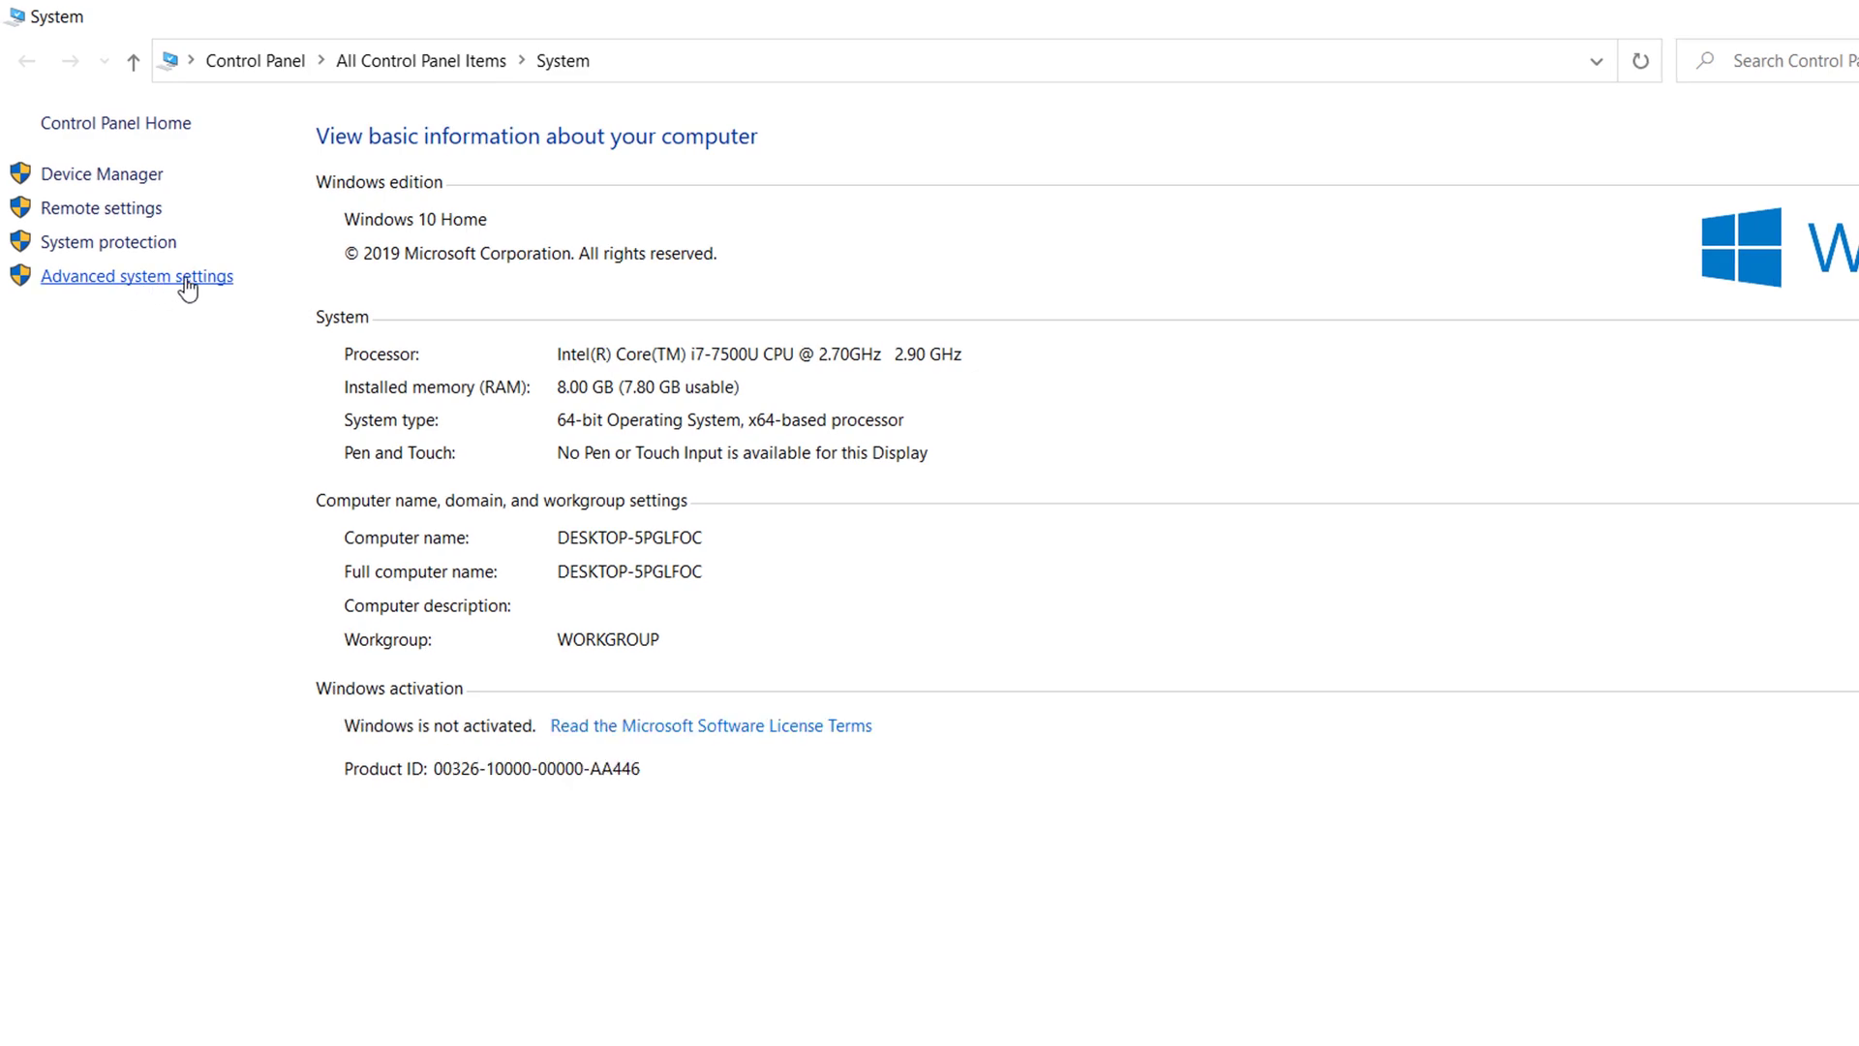
{"action": "left_click", "coordinate": [187, 280]}
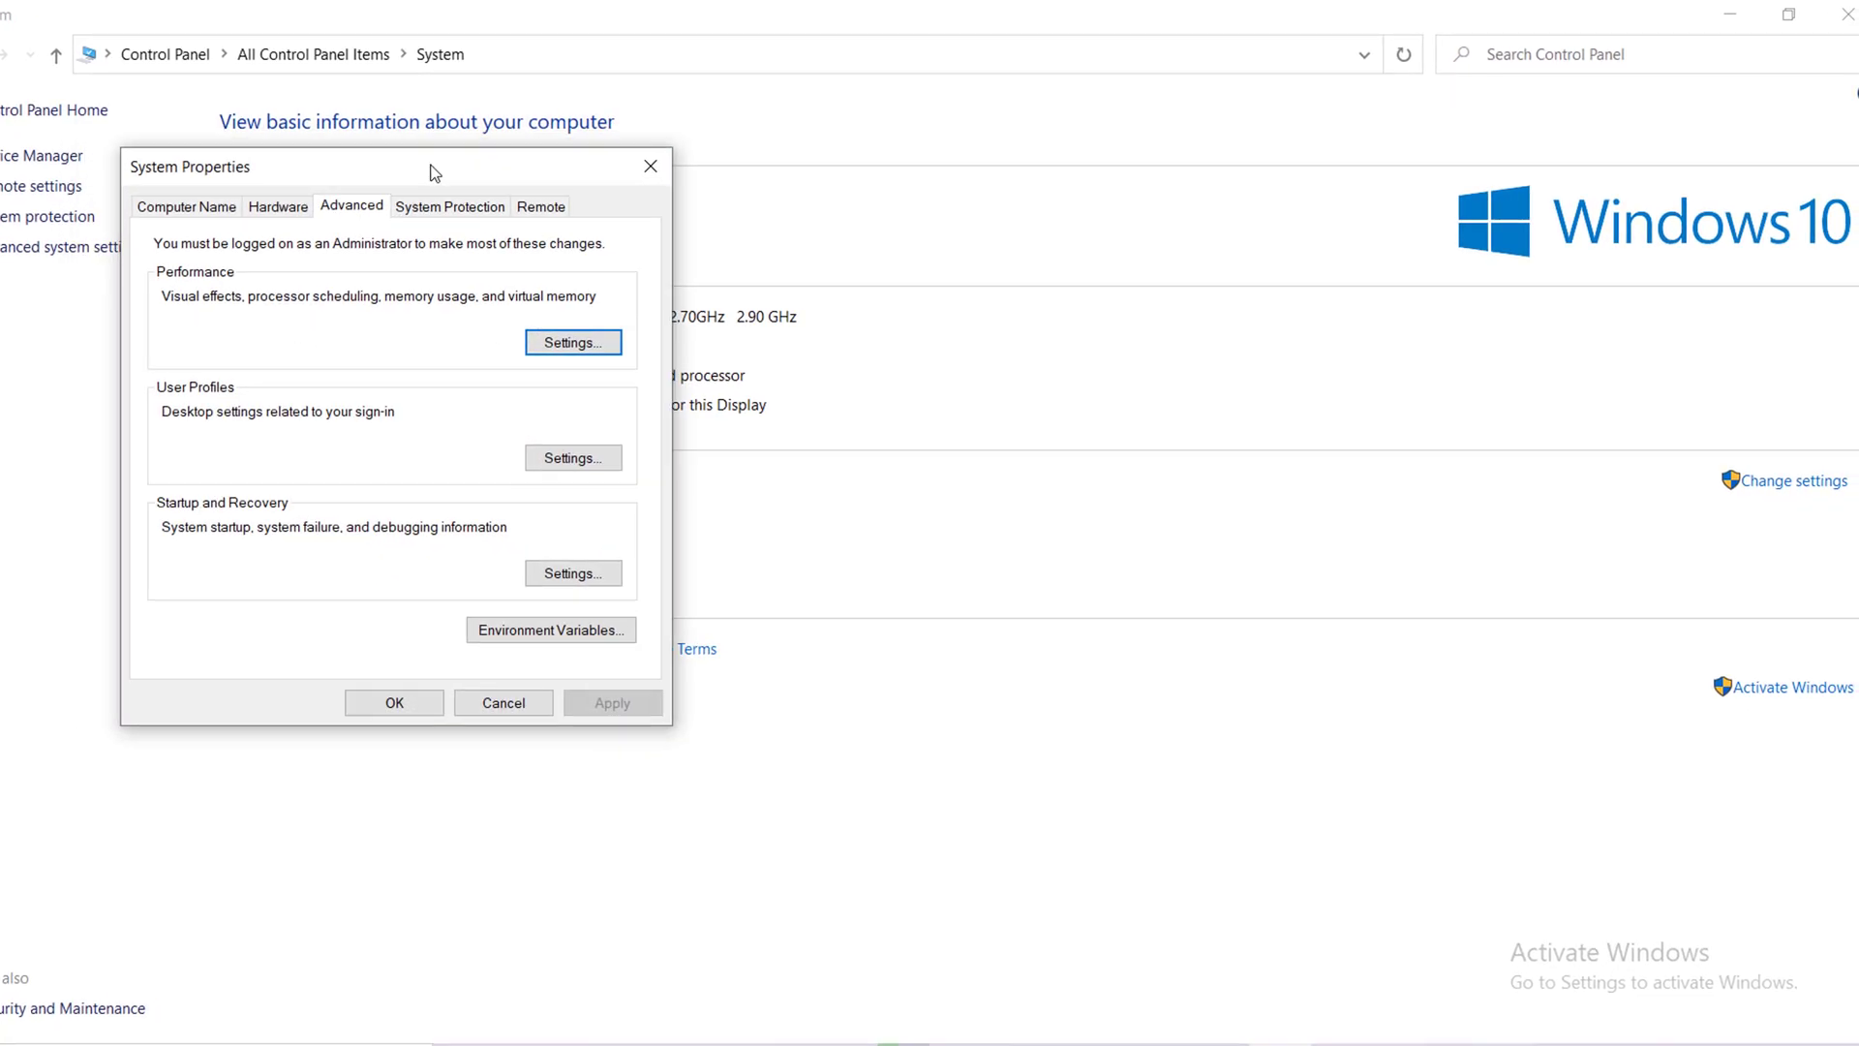
{"action": "left_click_drag", "start_coordinate": [548, 191], "coordinate": [1290, 186]}
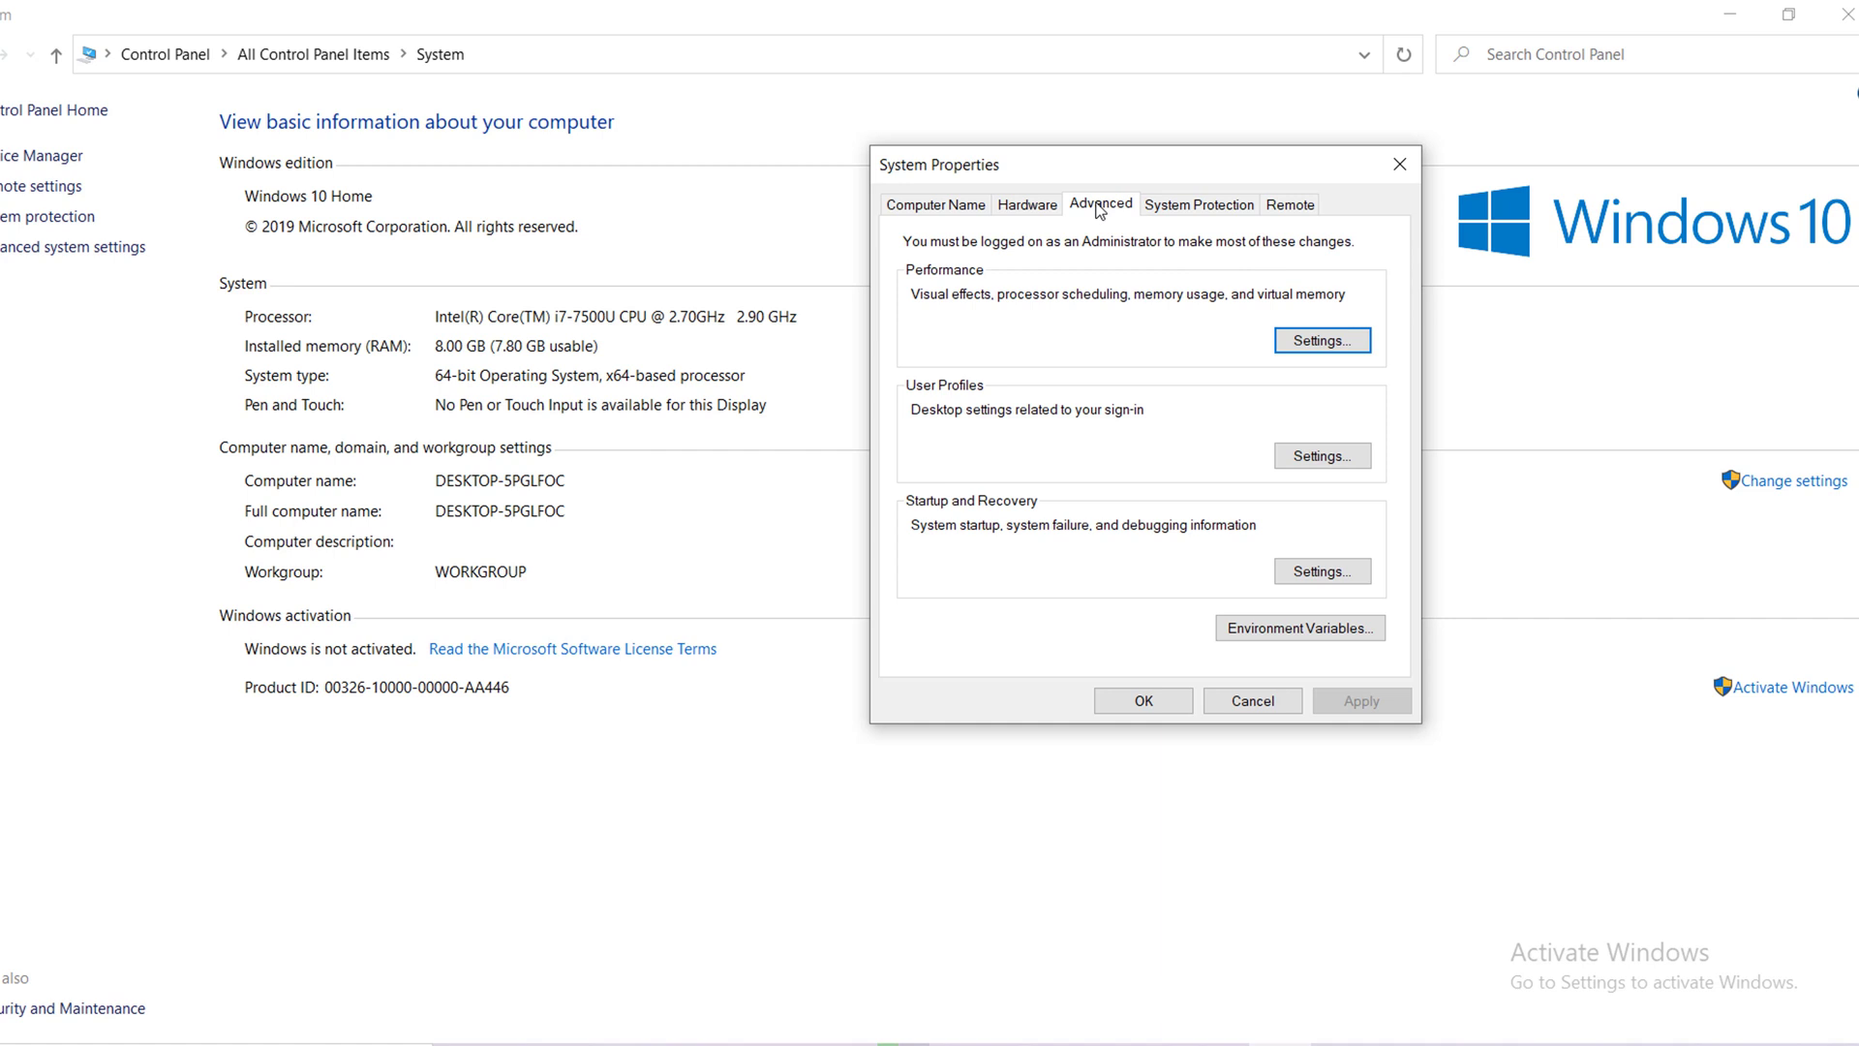
Step: Set visual effects to Adjust for best performance, apply it, and close System Properties
{"action": "left_click", "coordinate": [1328, 342]}
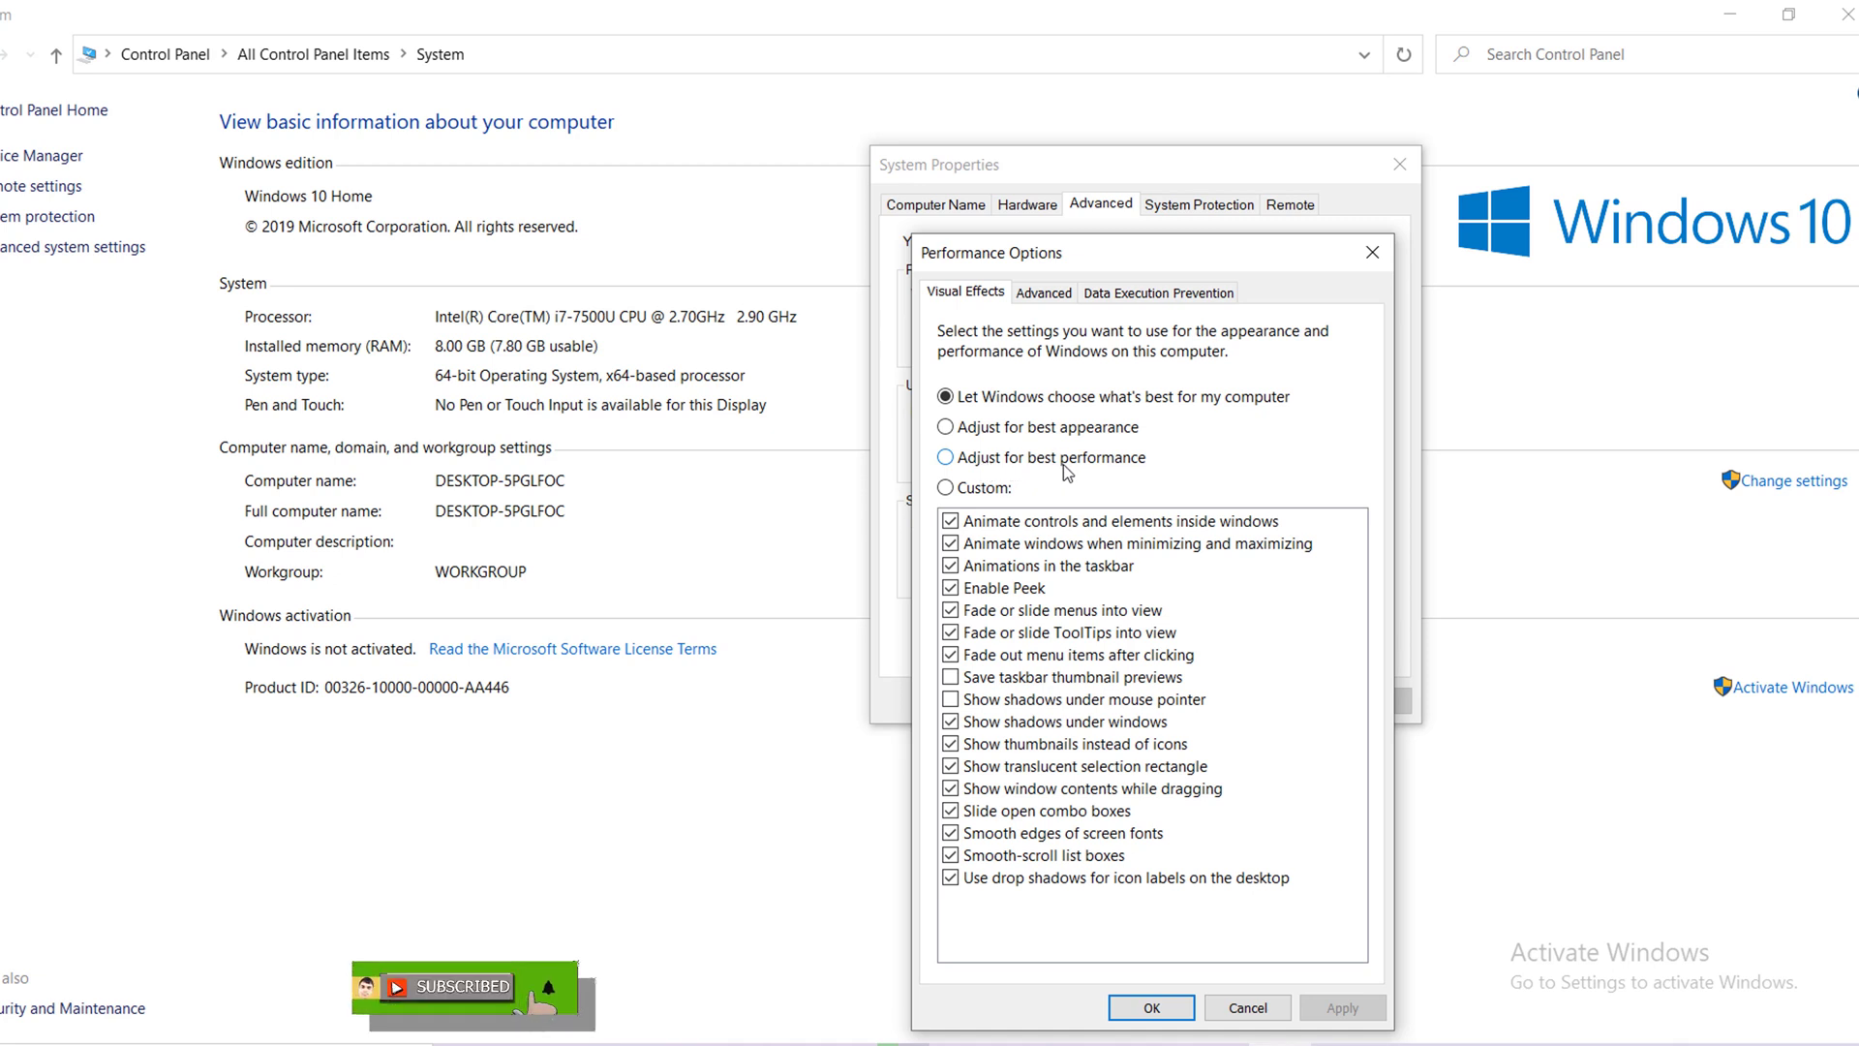
{"action": "left_click", "coordinate": [946, 462]}
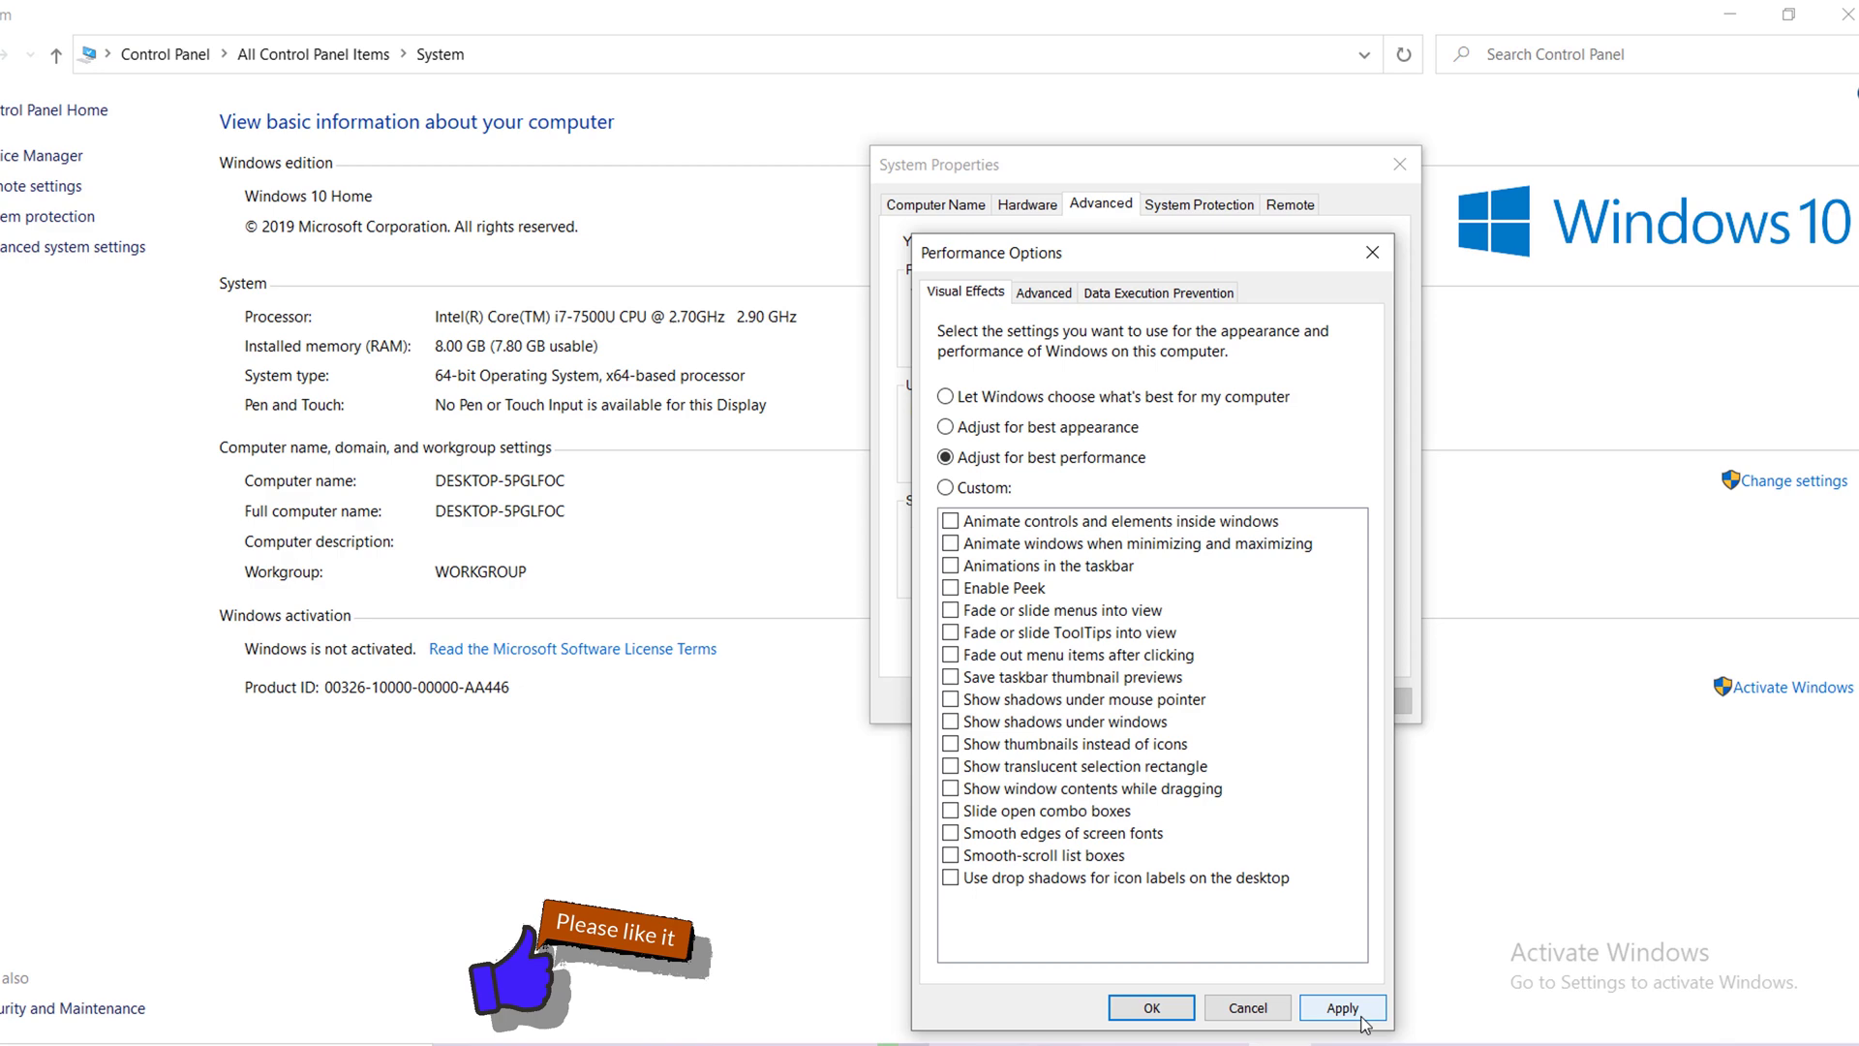
{"action": "left_click", "coordinate": [1342, 1009]}
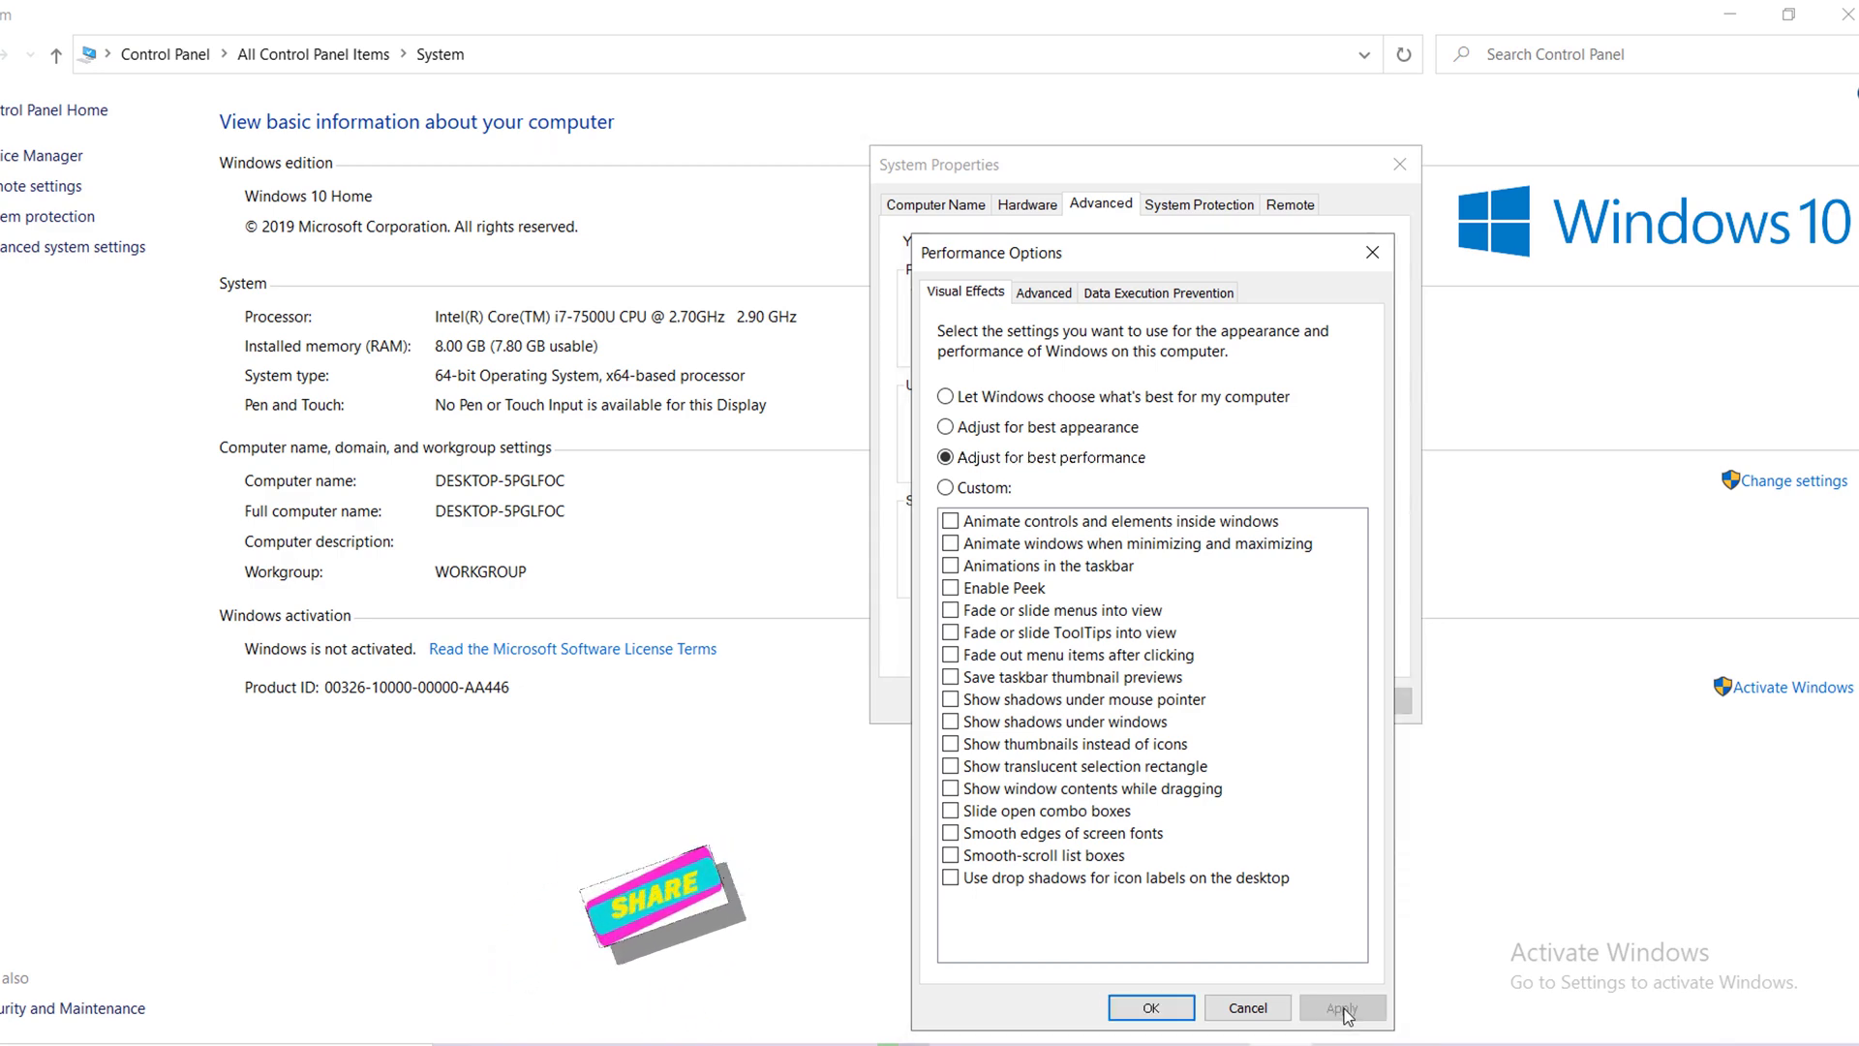
{"action": "left_click", "coordinate": [1150, 1008]}
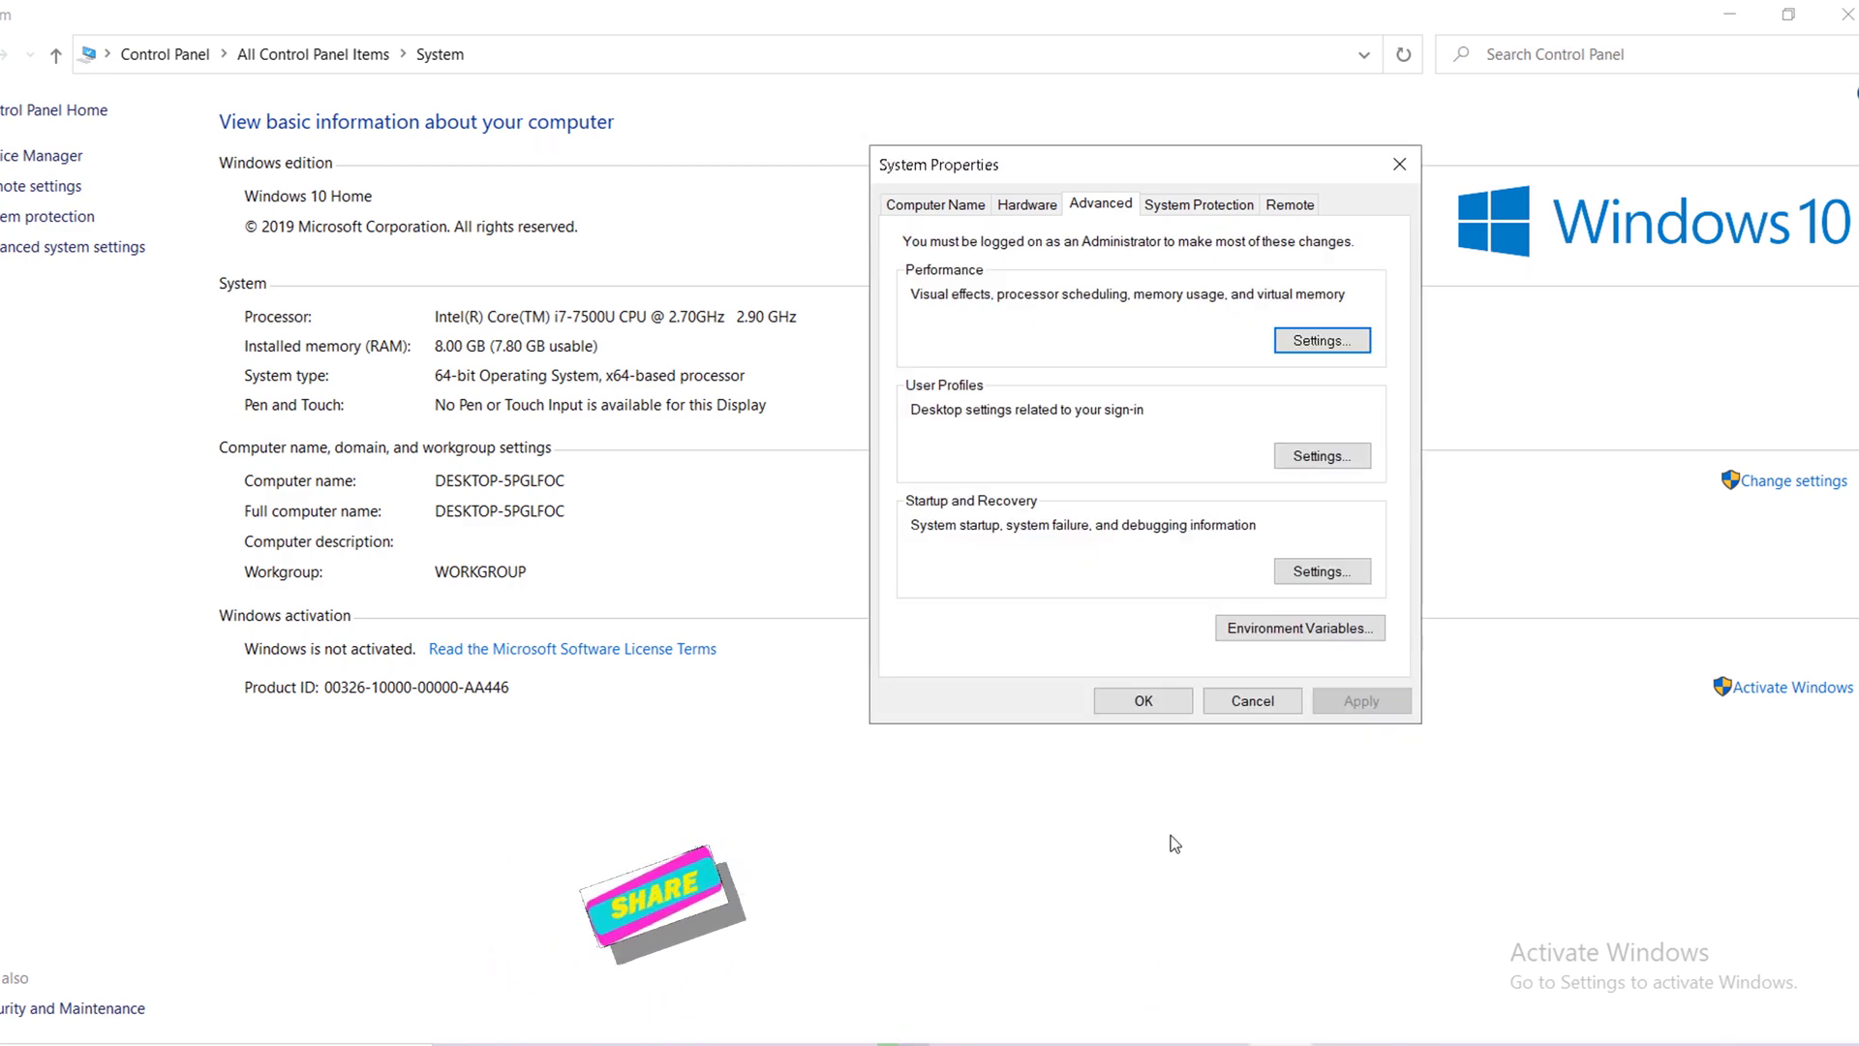
{"action": "left_click", "coordinate": [1144, 700]}
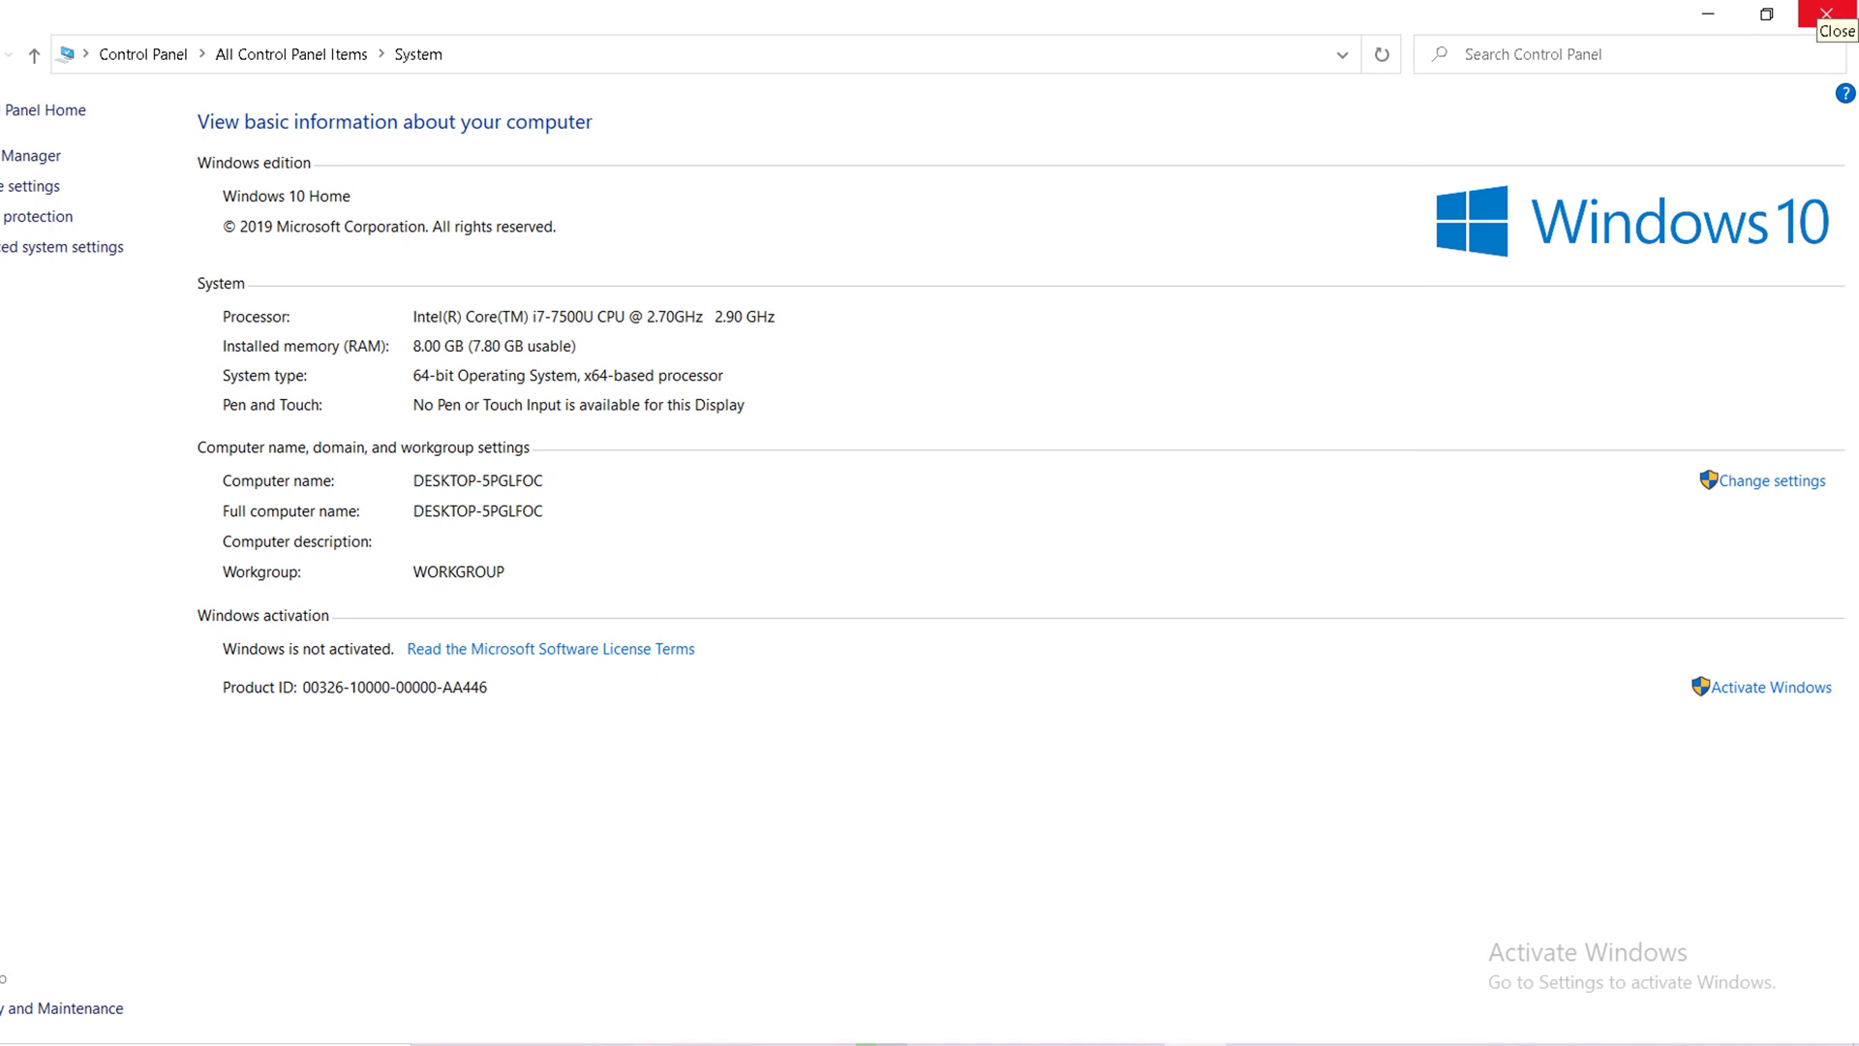
Step: Close the System window, refresh the desktop, and search Windows for 'defragment'
{"action": "left_click", "coordinate": [1826, 11]}
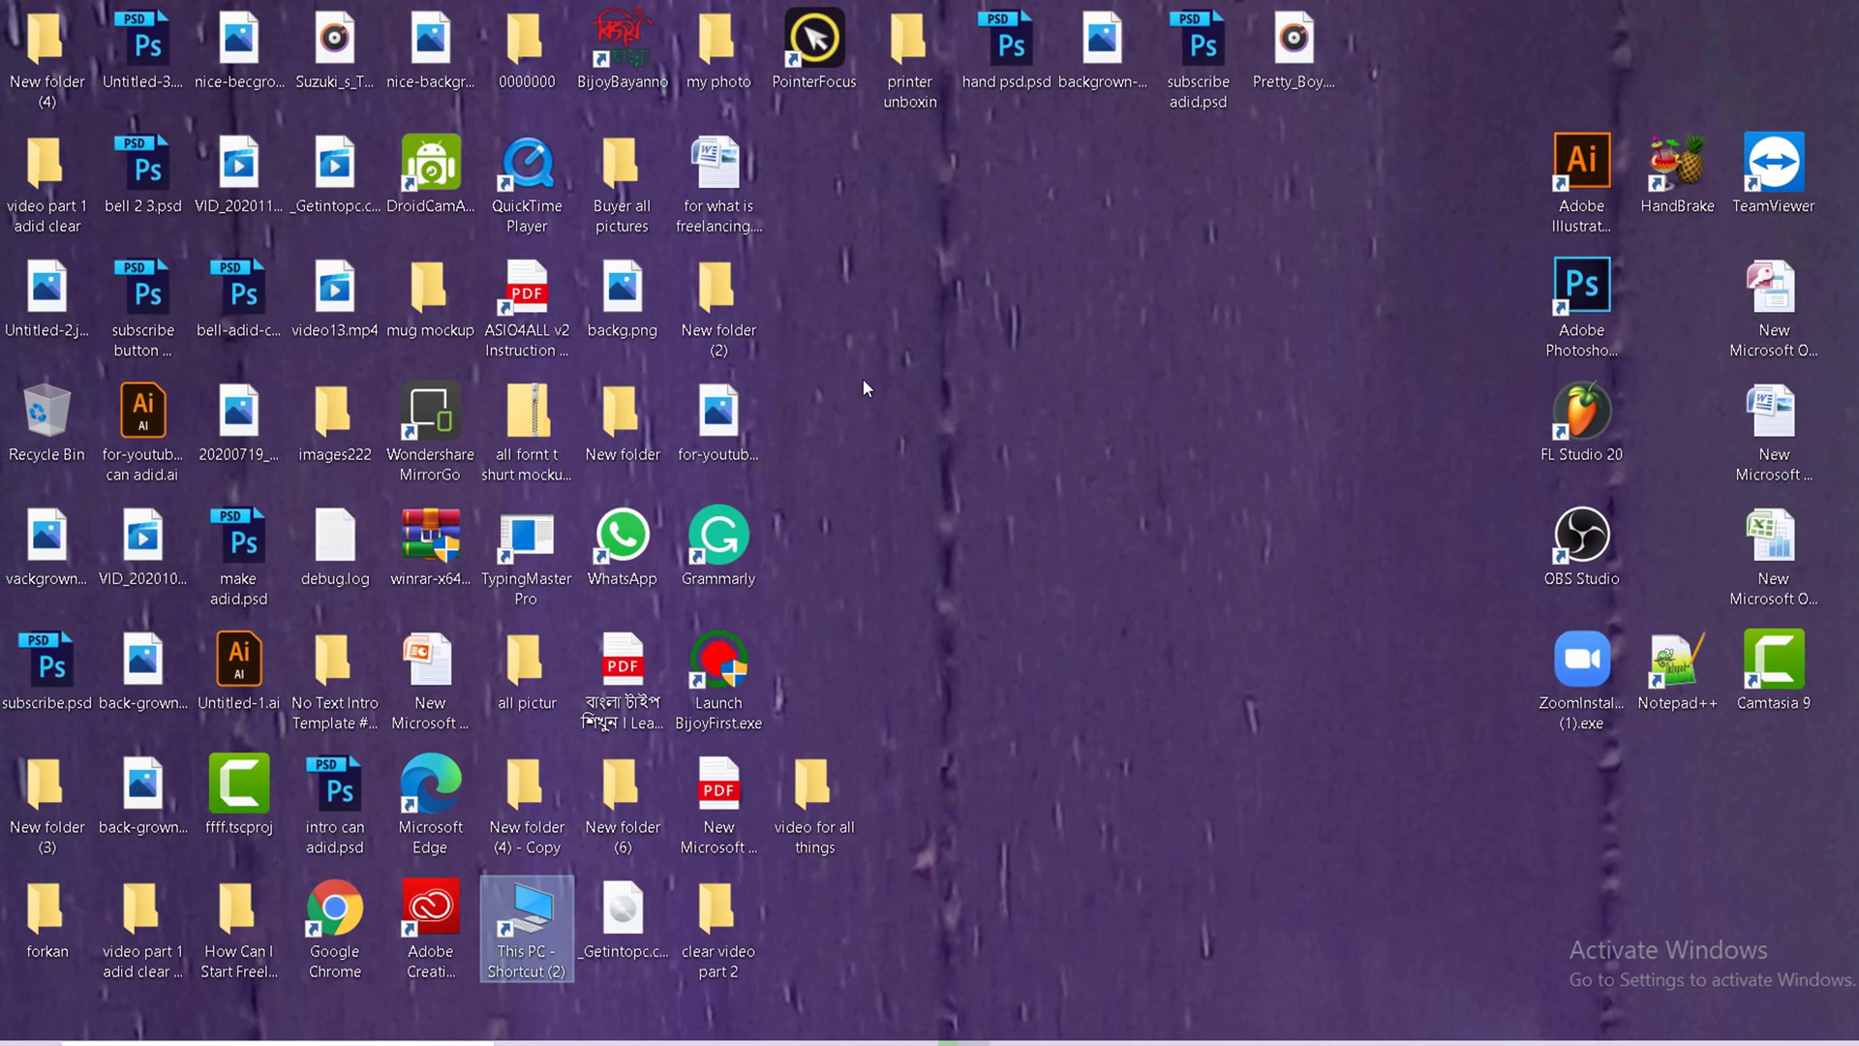
{"action": "right_click", "coordinate": [886, 300]}
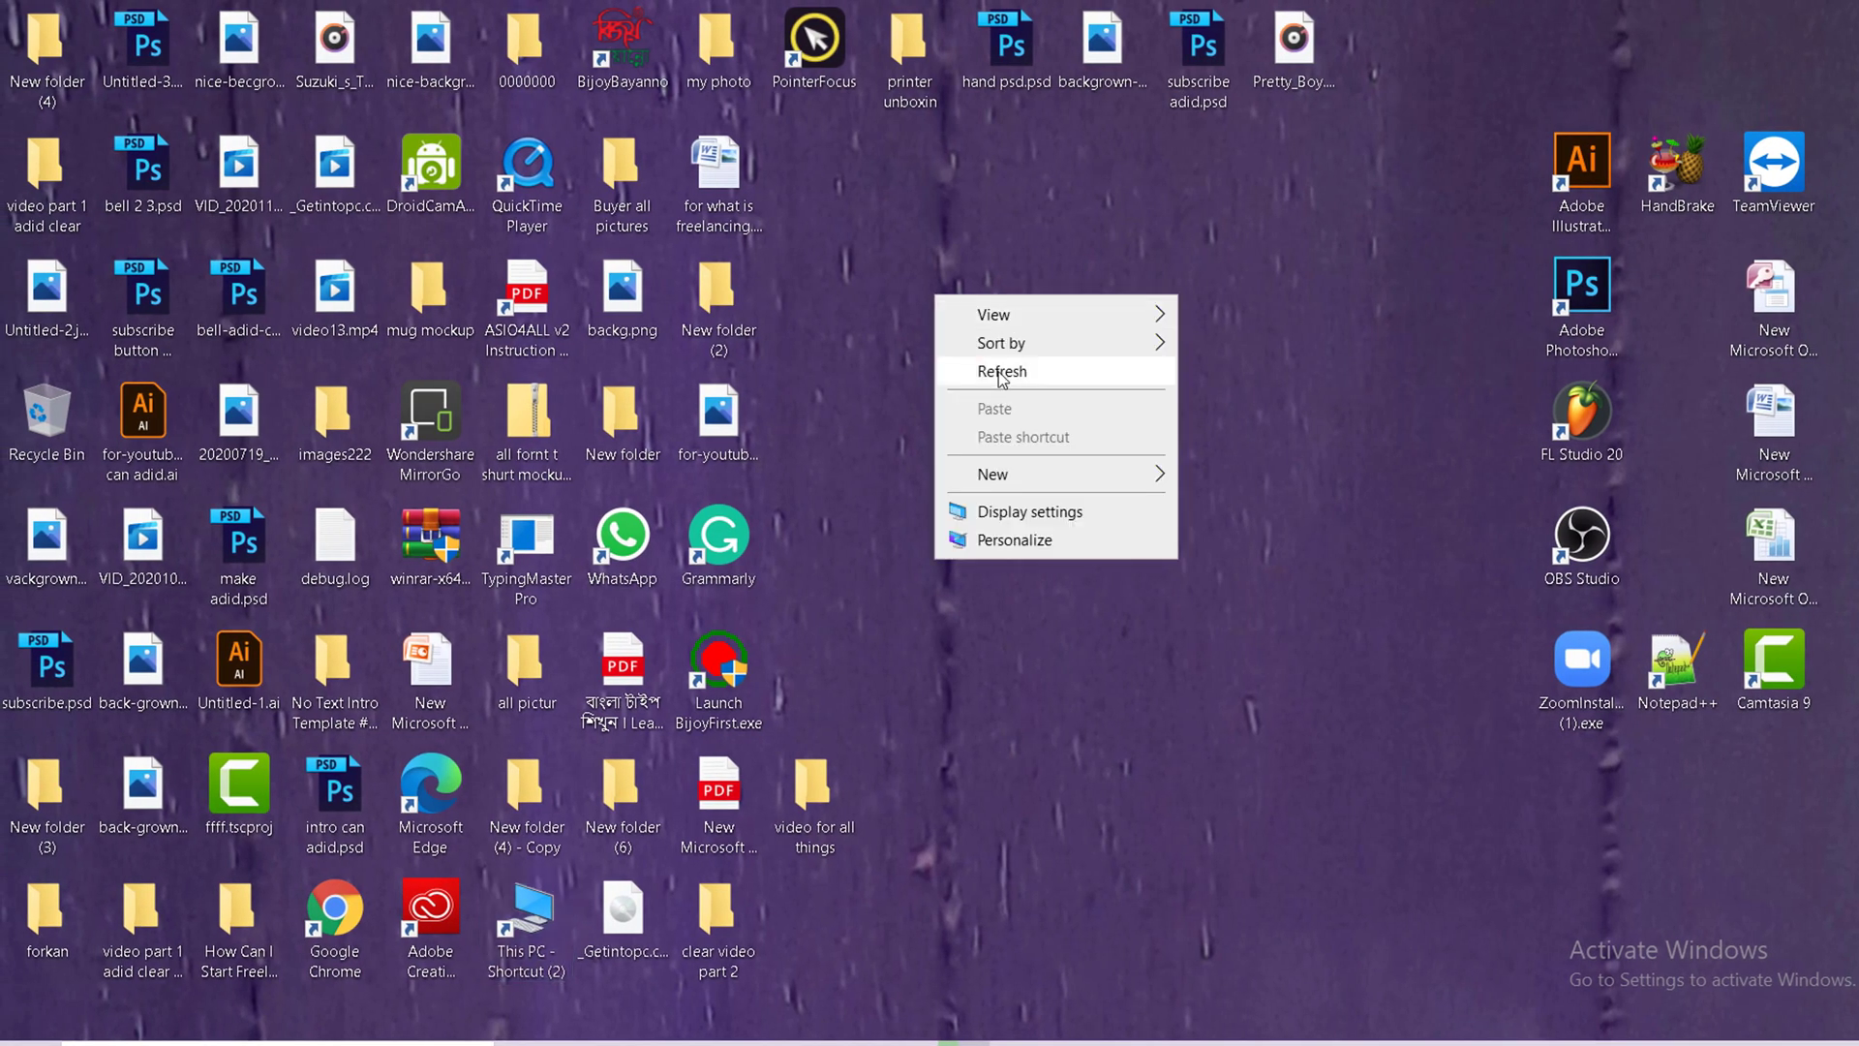
{"action": "left_click", "coordinate": [954, 382]}
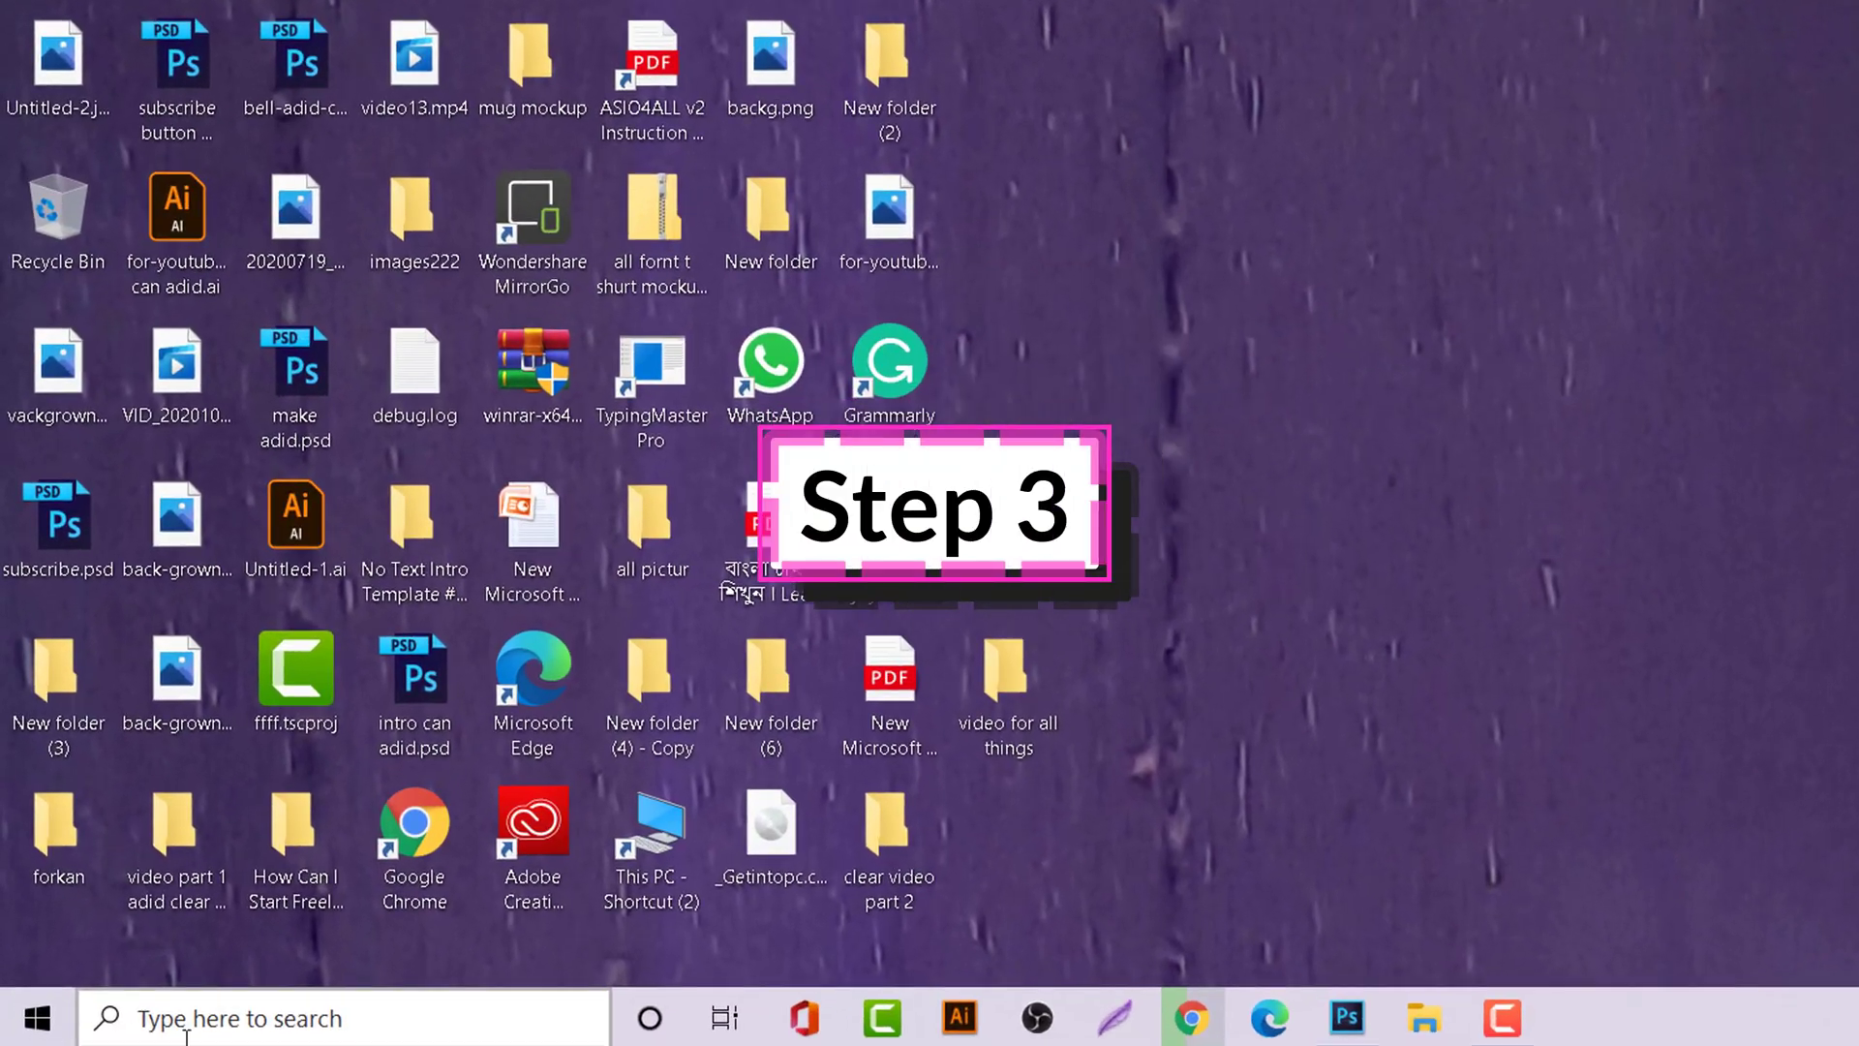
{"action": "left_click", "coordinate": [251, 1007]}
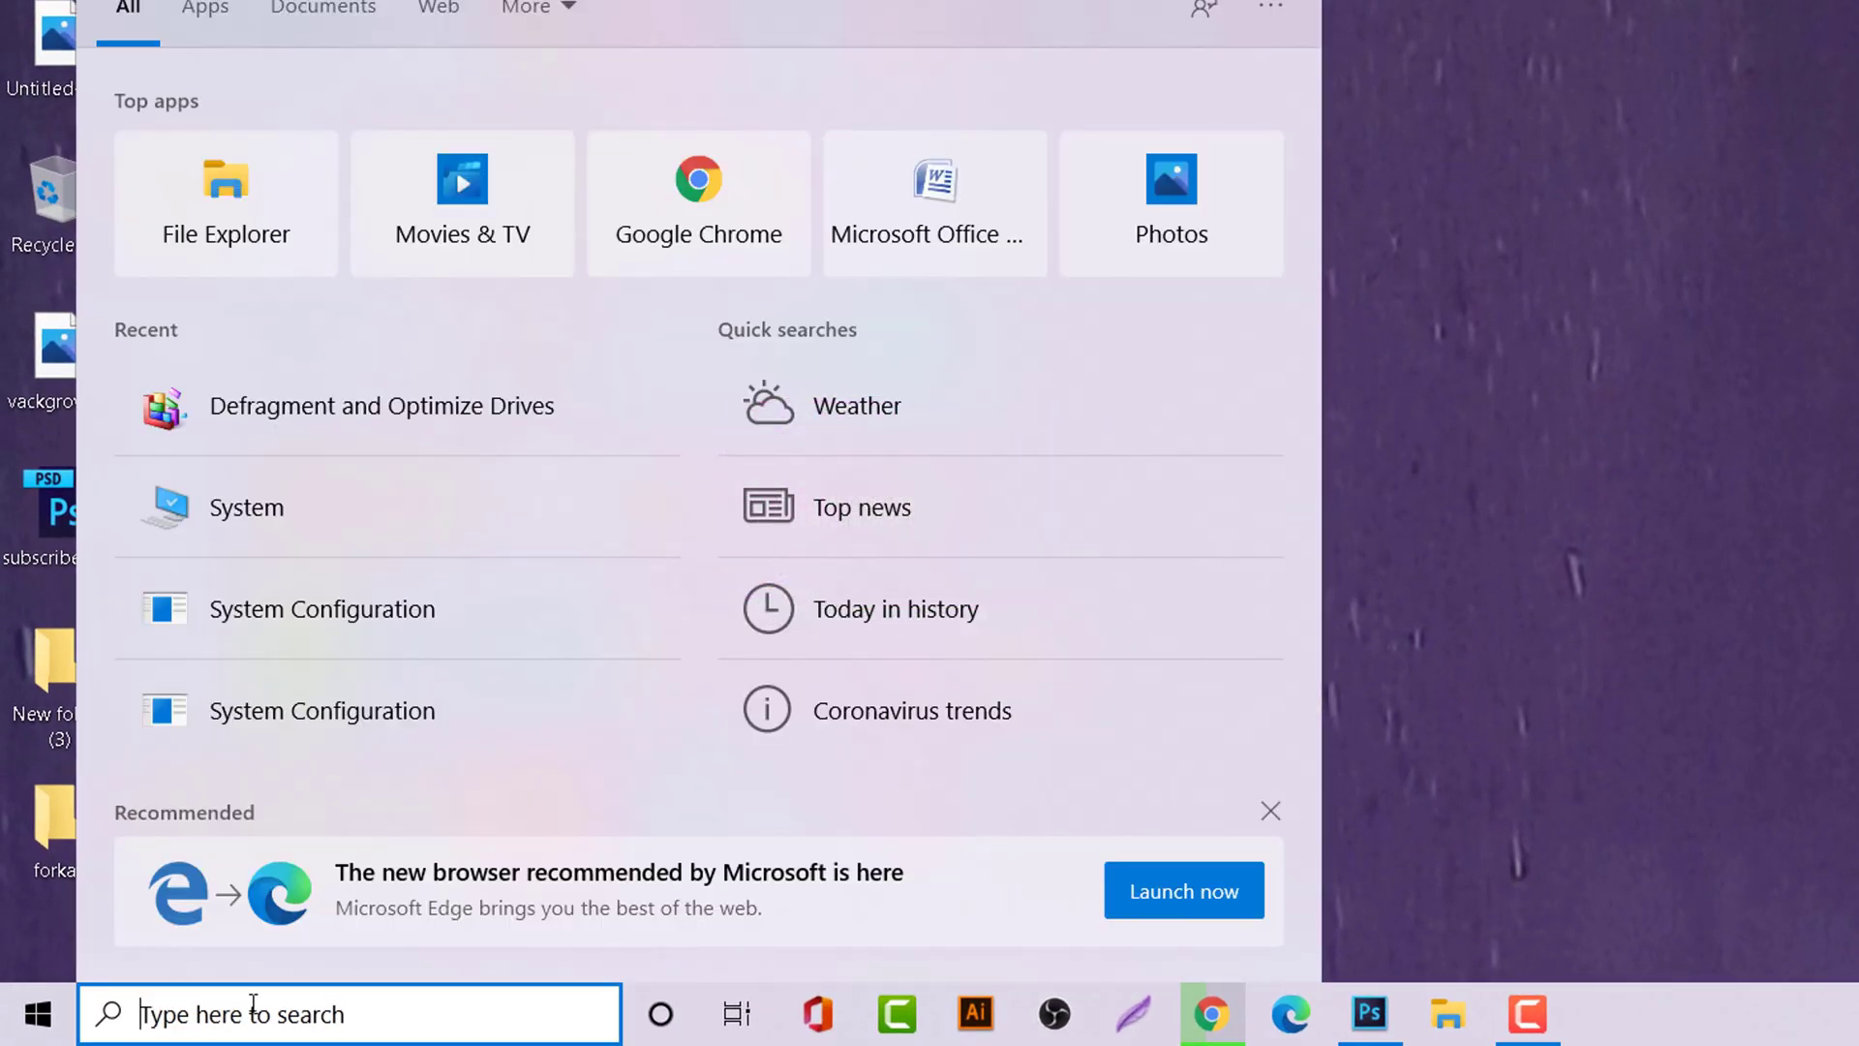
{"action": "type", "text": "de"}
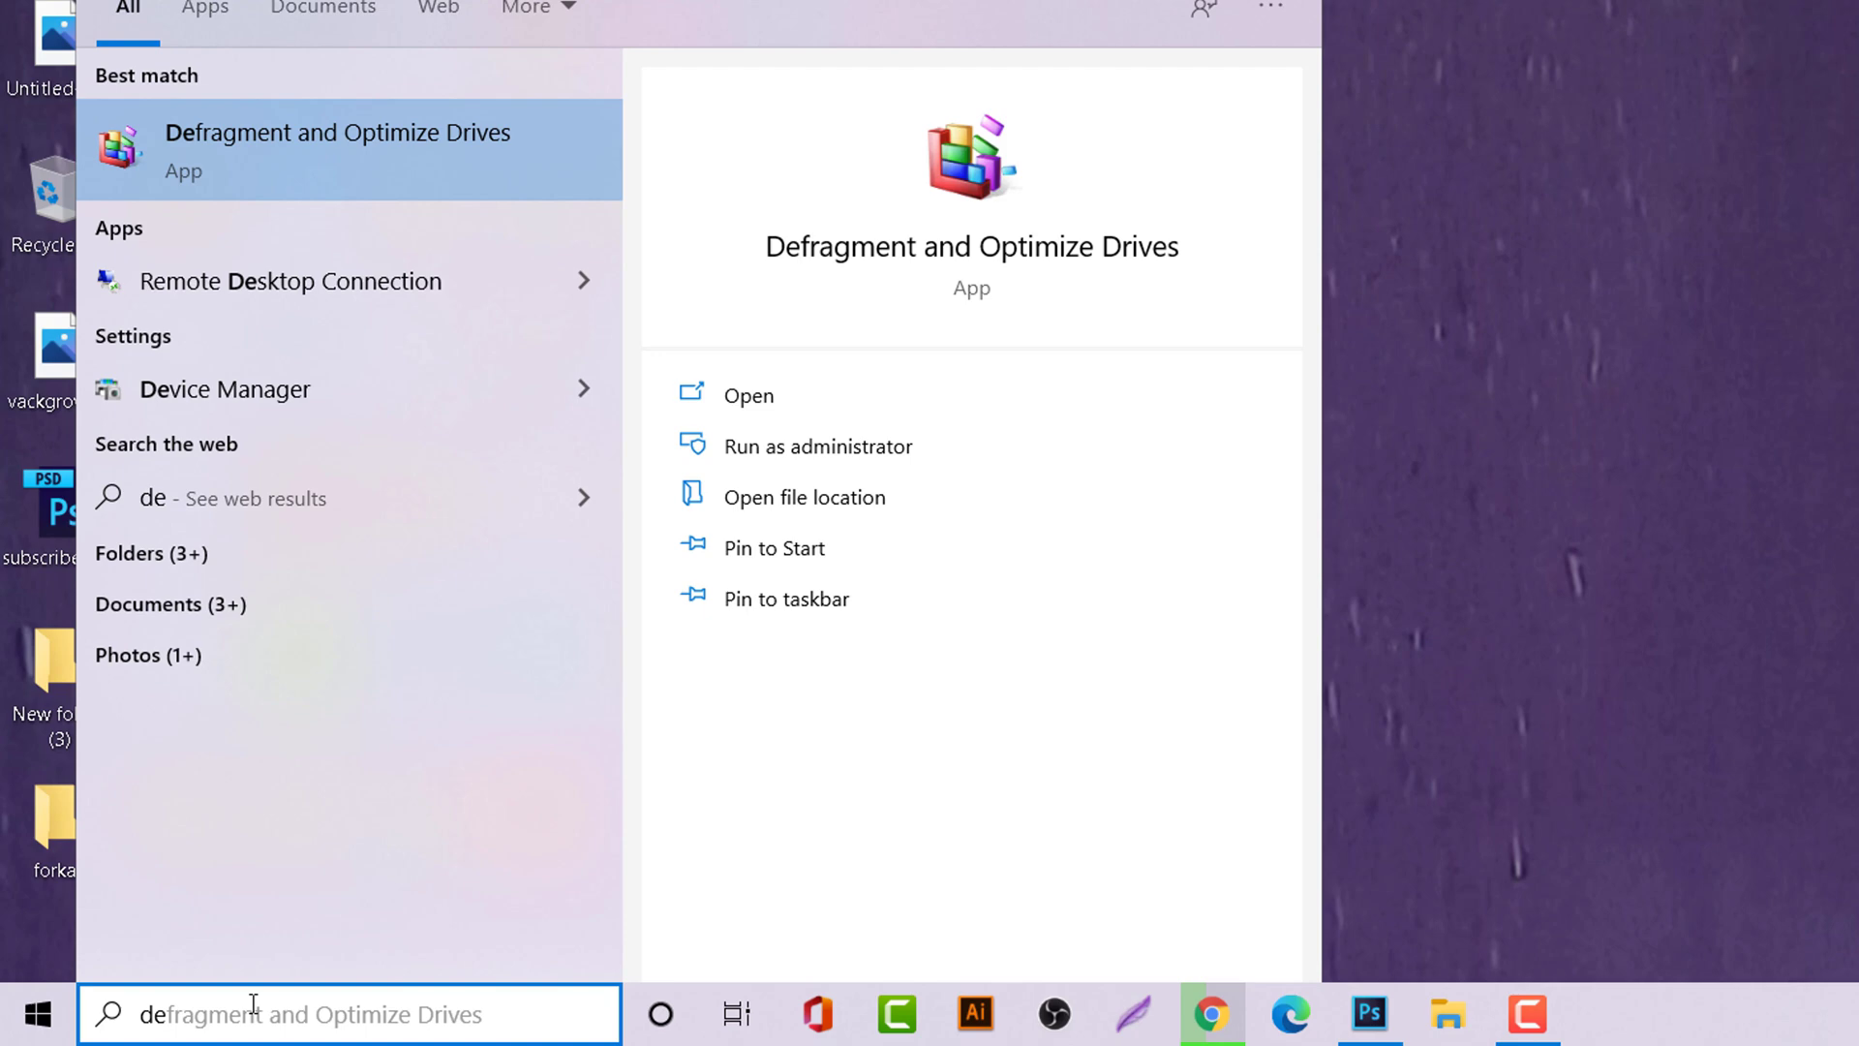
{"action": "type", "text": "fragment"}
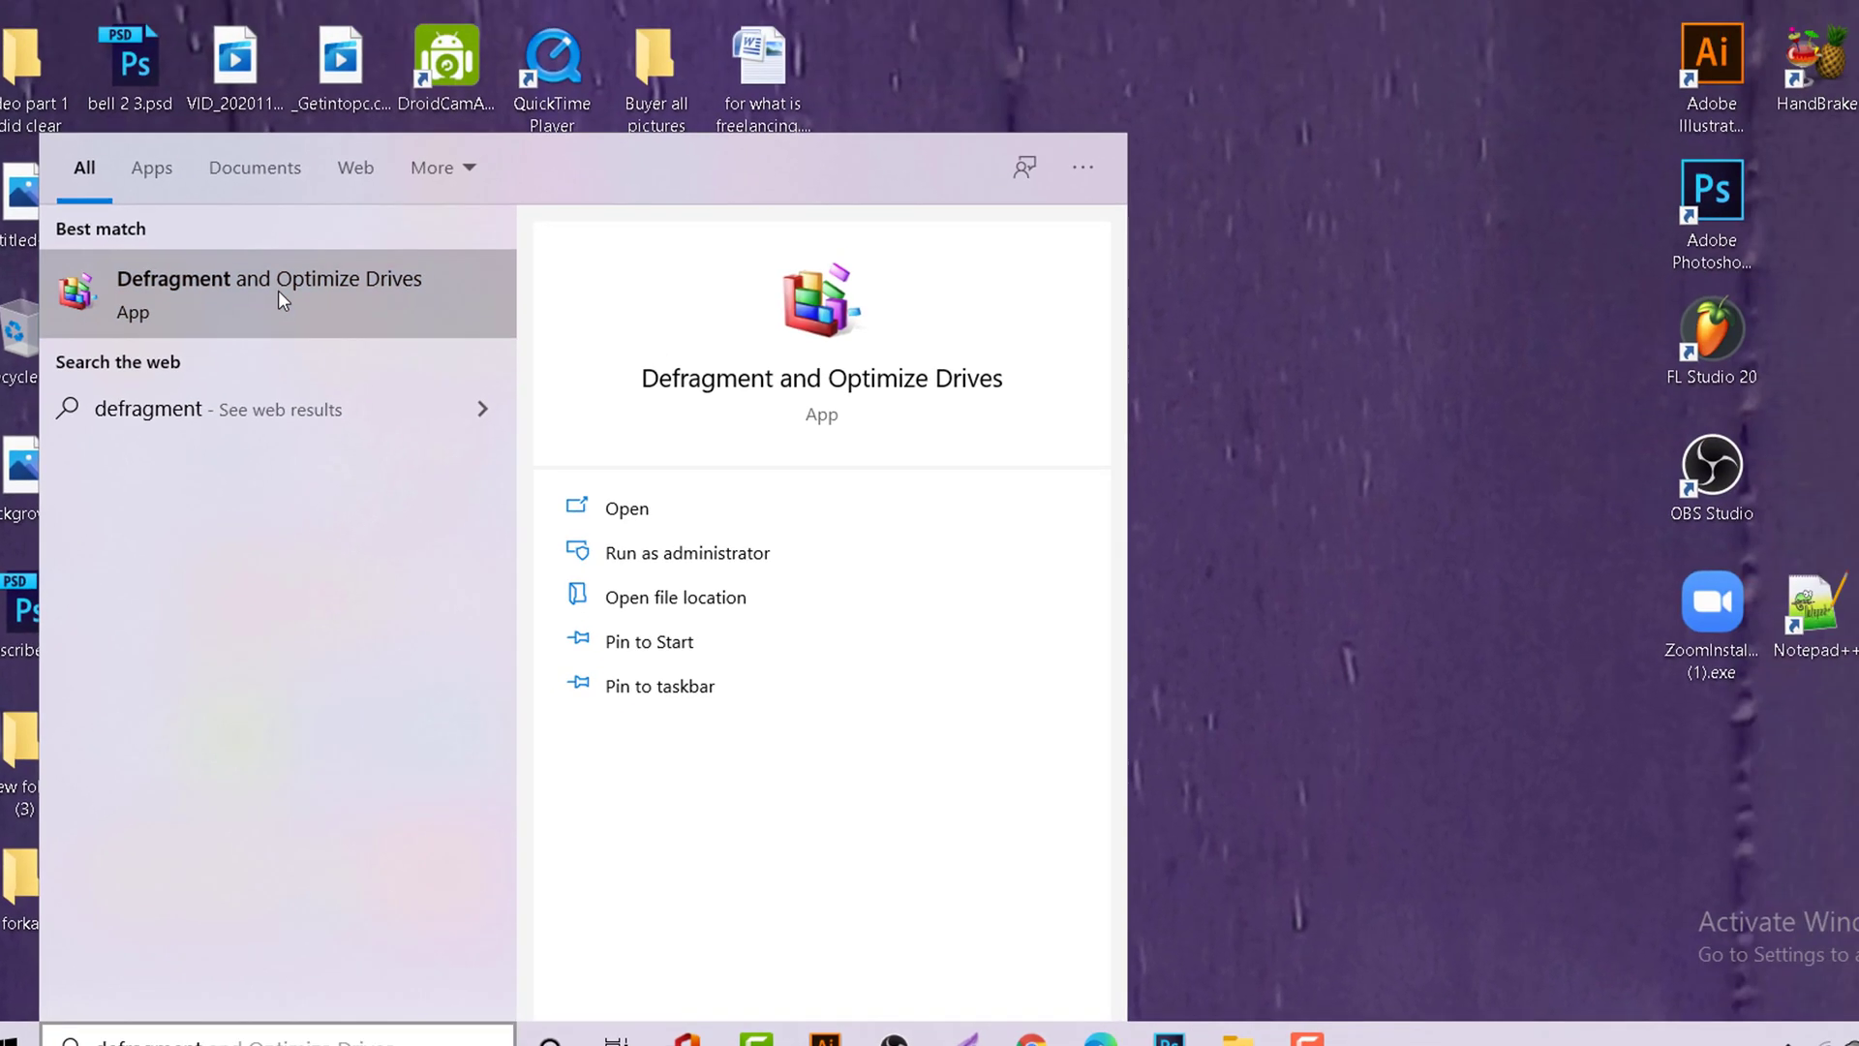
Step: Run Optimize Drives on C:, stop it, check drives F: and E: status, then close it
{"action": "left_click", "coordinate": [271, 151]}
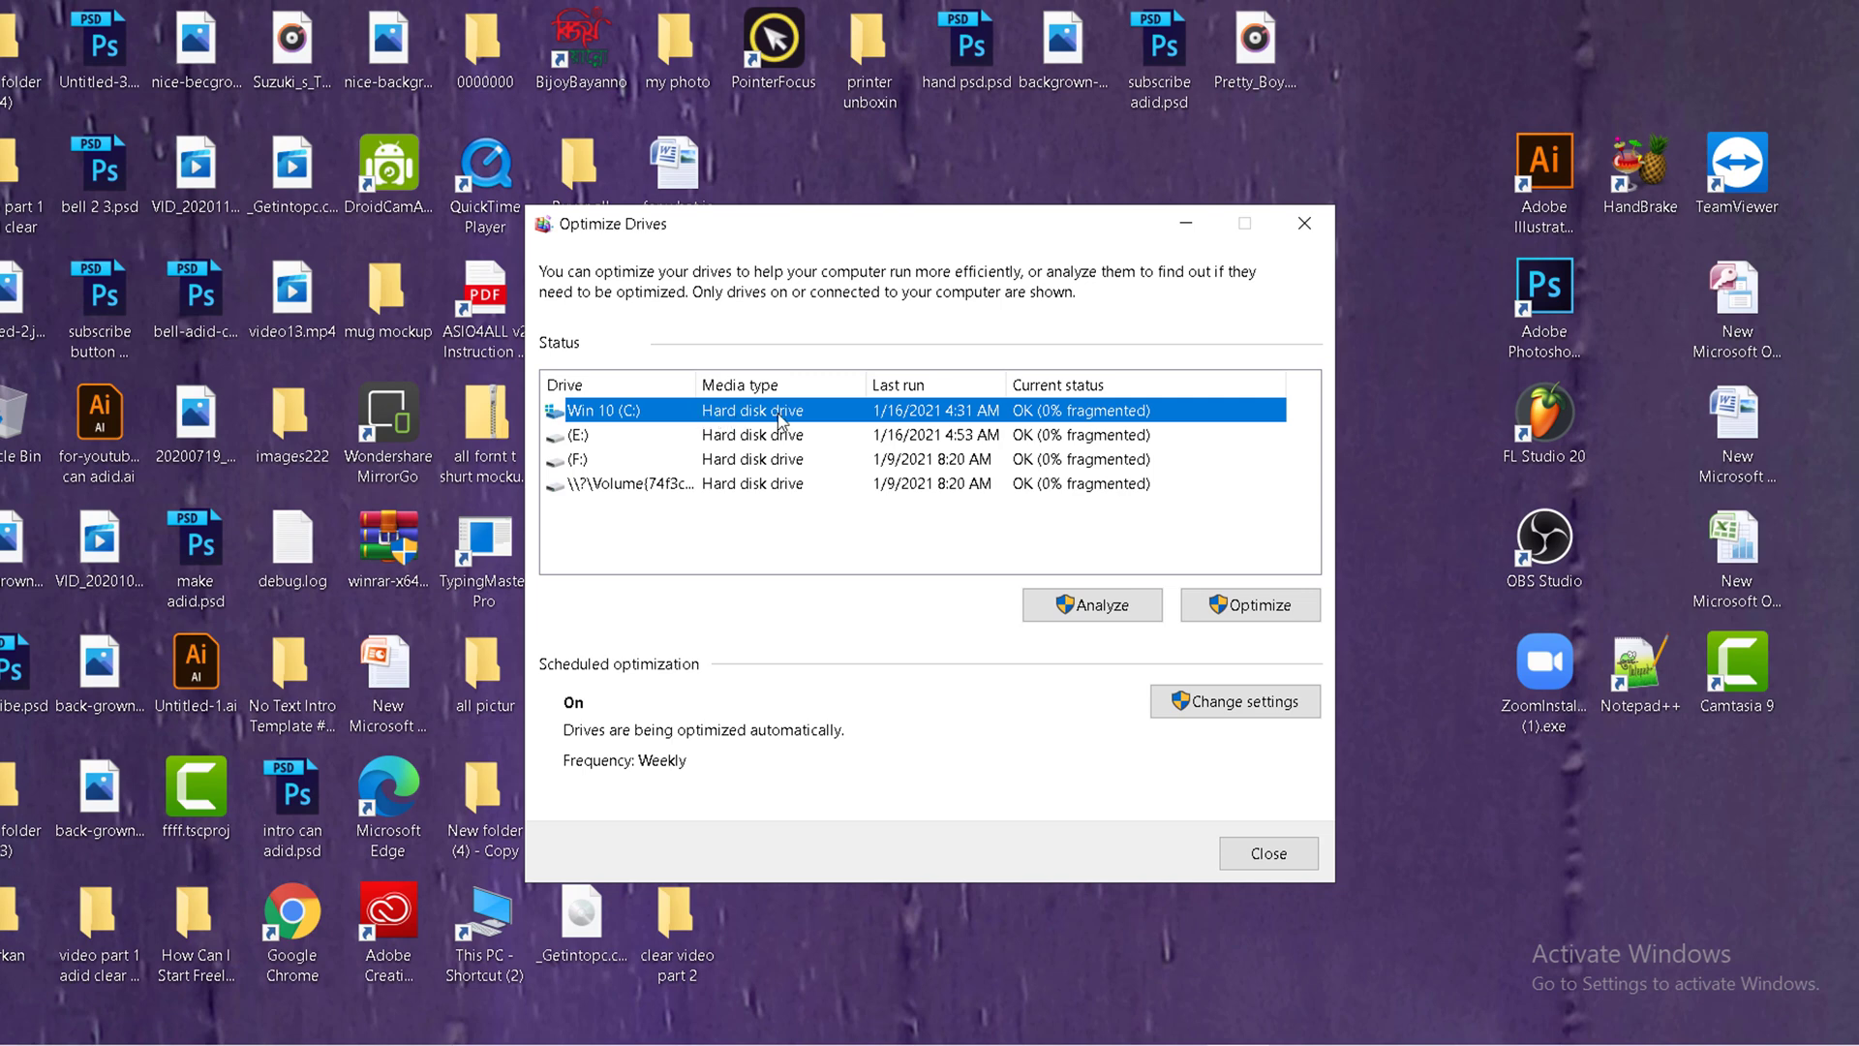
{"action": "left_click", "coordinate": [1260, 607]}
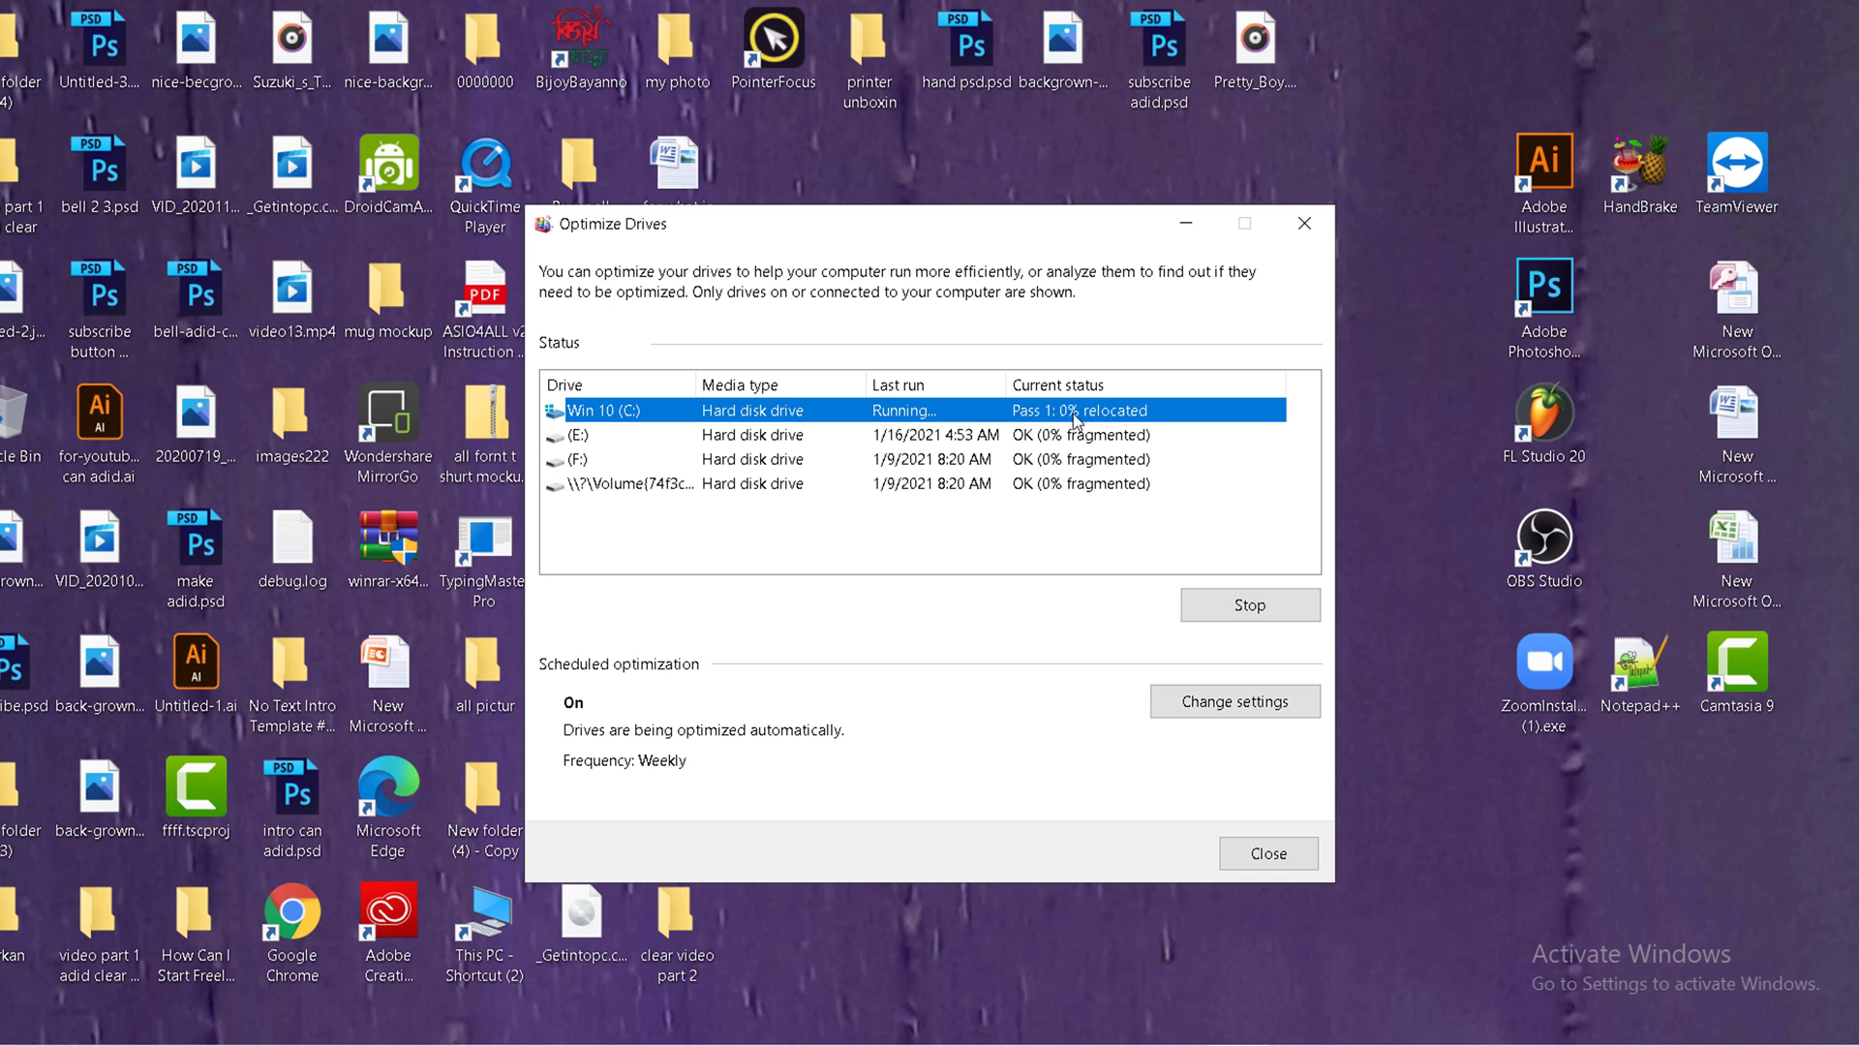
{"action": "left_click", "coordinate": [1248, 606]}
{"action": "left_click", "coordinate": [610, 461]}
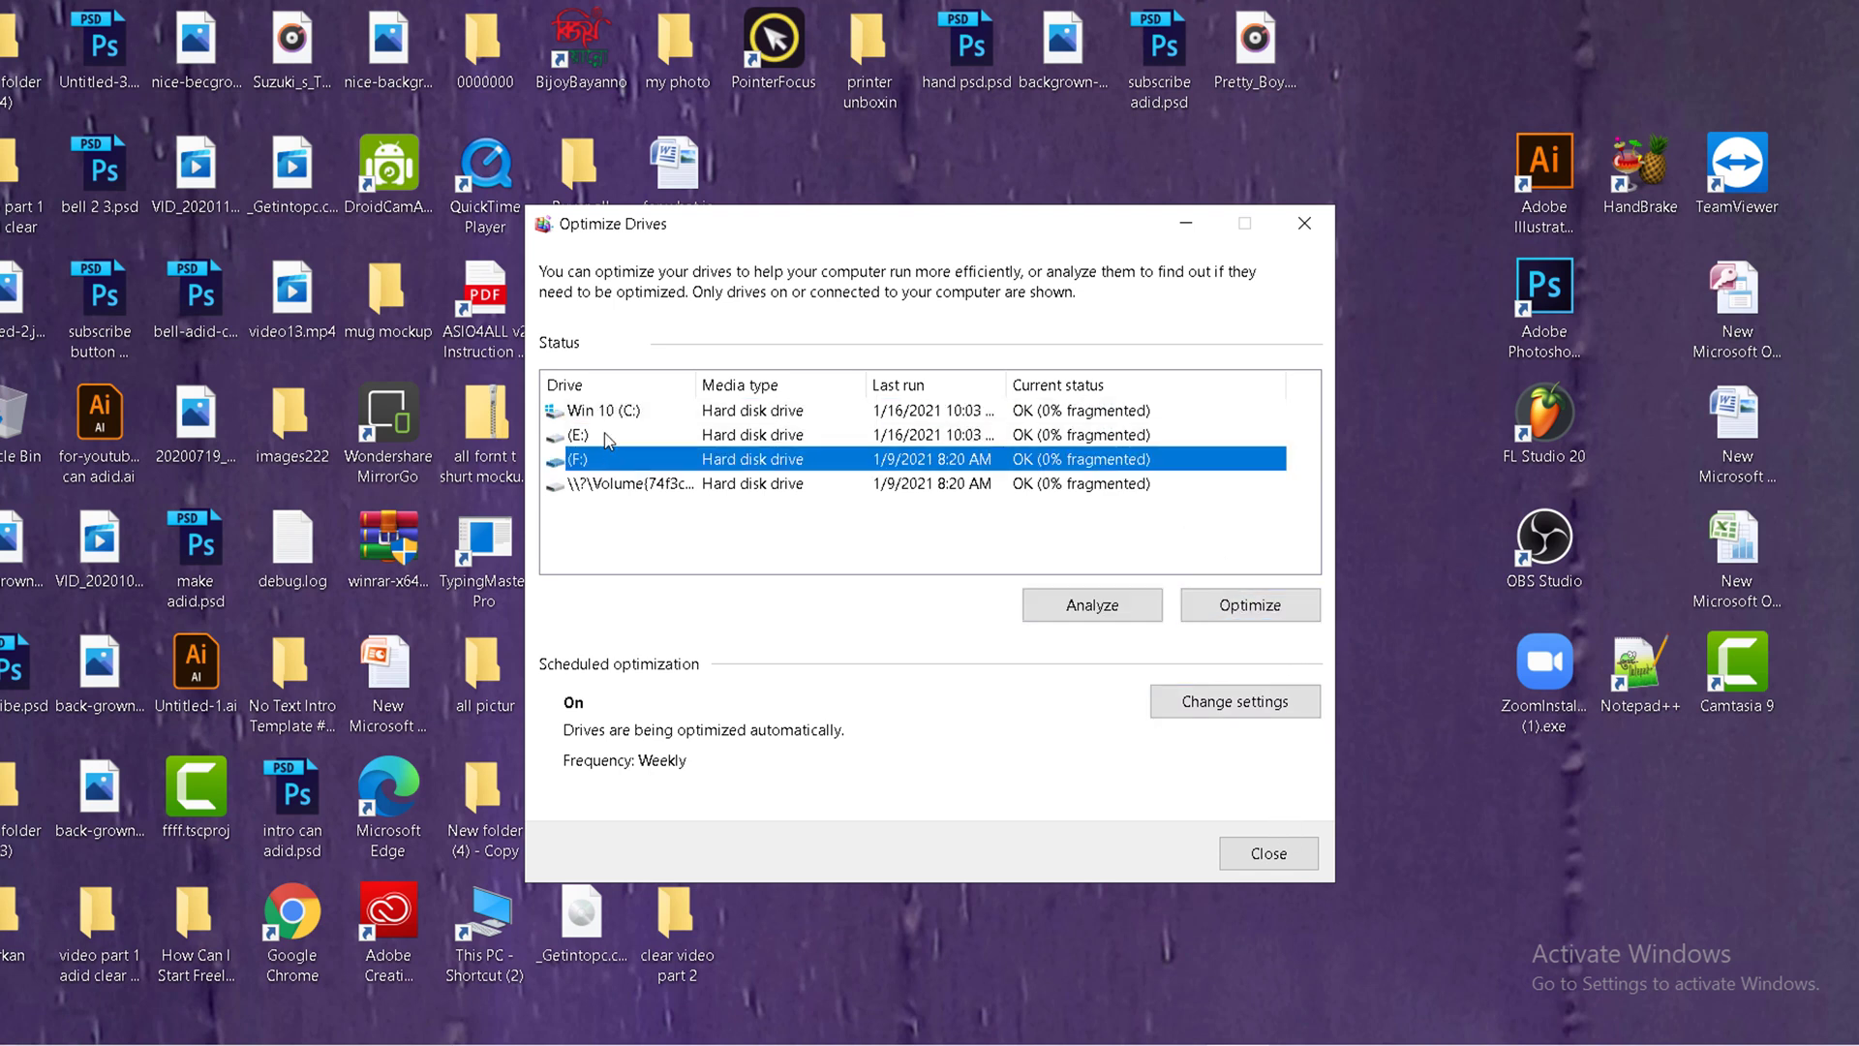
{"action": "left_click", "coordinate": [608, 440]}
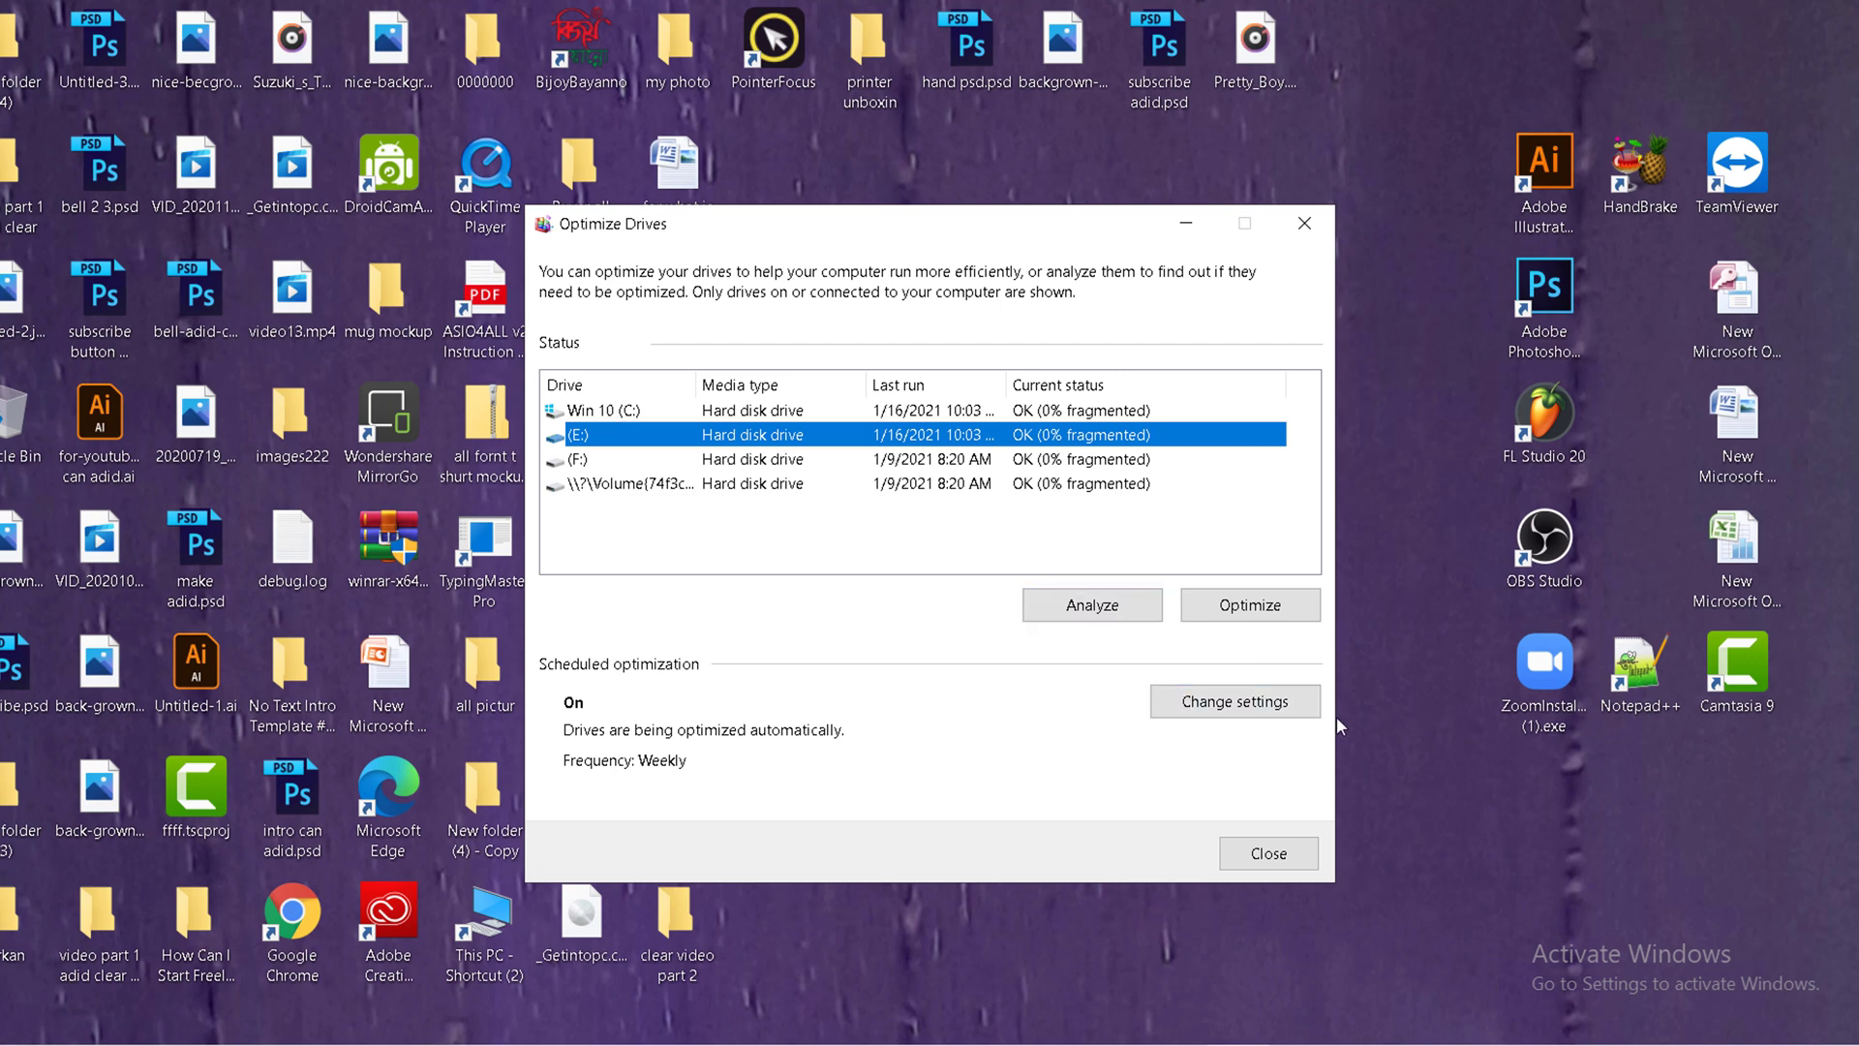
{"action": "left_click", "coordinate": [1280, 852]}
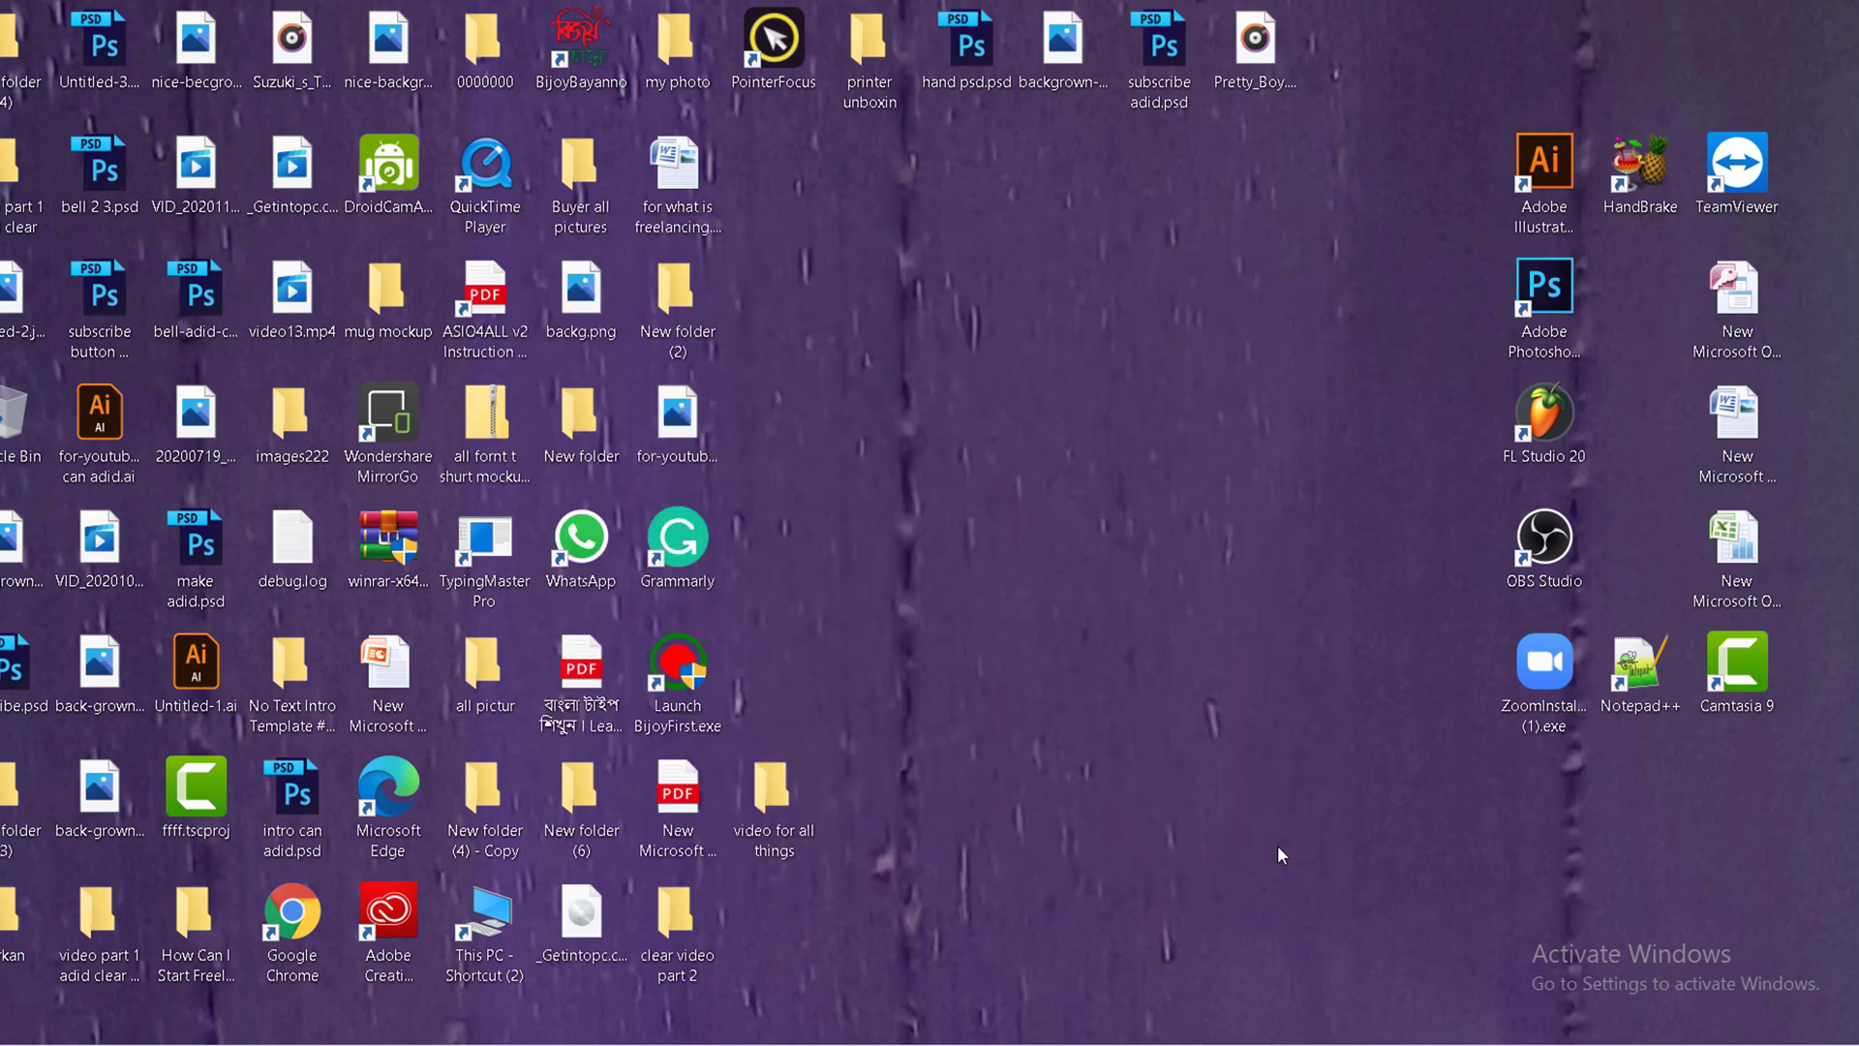
Step: Refresh the desktop three times
{"action": "right_click", "coordinate": [1005, 366]}
{"action": "left_click", "coordinate": [1073, 441]}
{"action": "right_click", "coordinate": [1004, 359]}
{"action": "left_click", "coordinate": [1073, 435]}
{"action": "right_click", "coordinate": [1042, 397]}
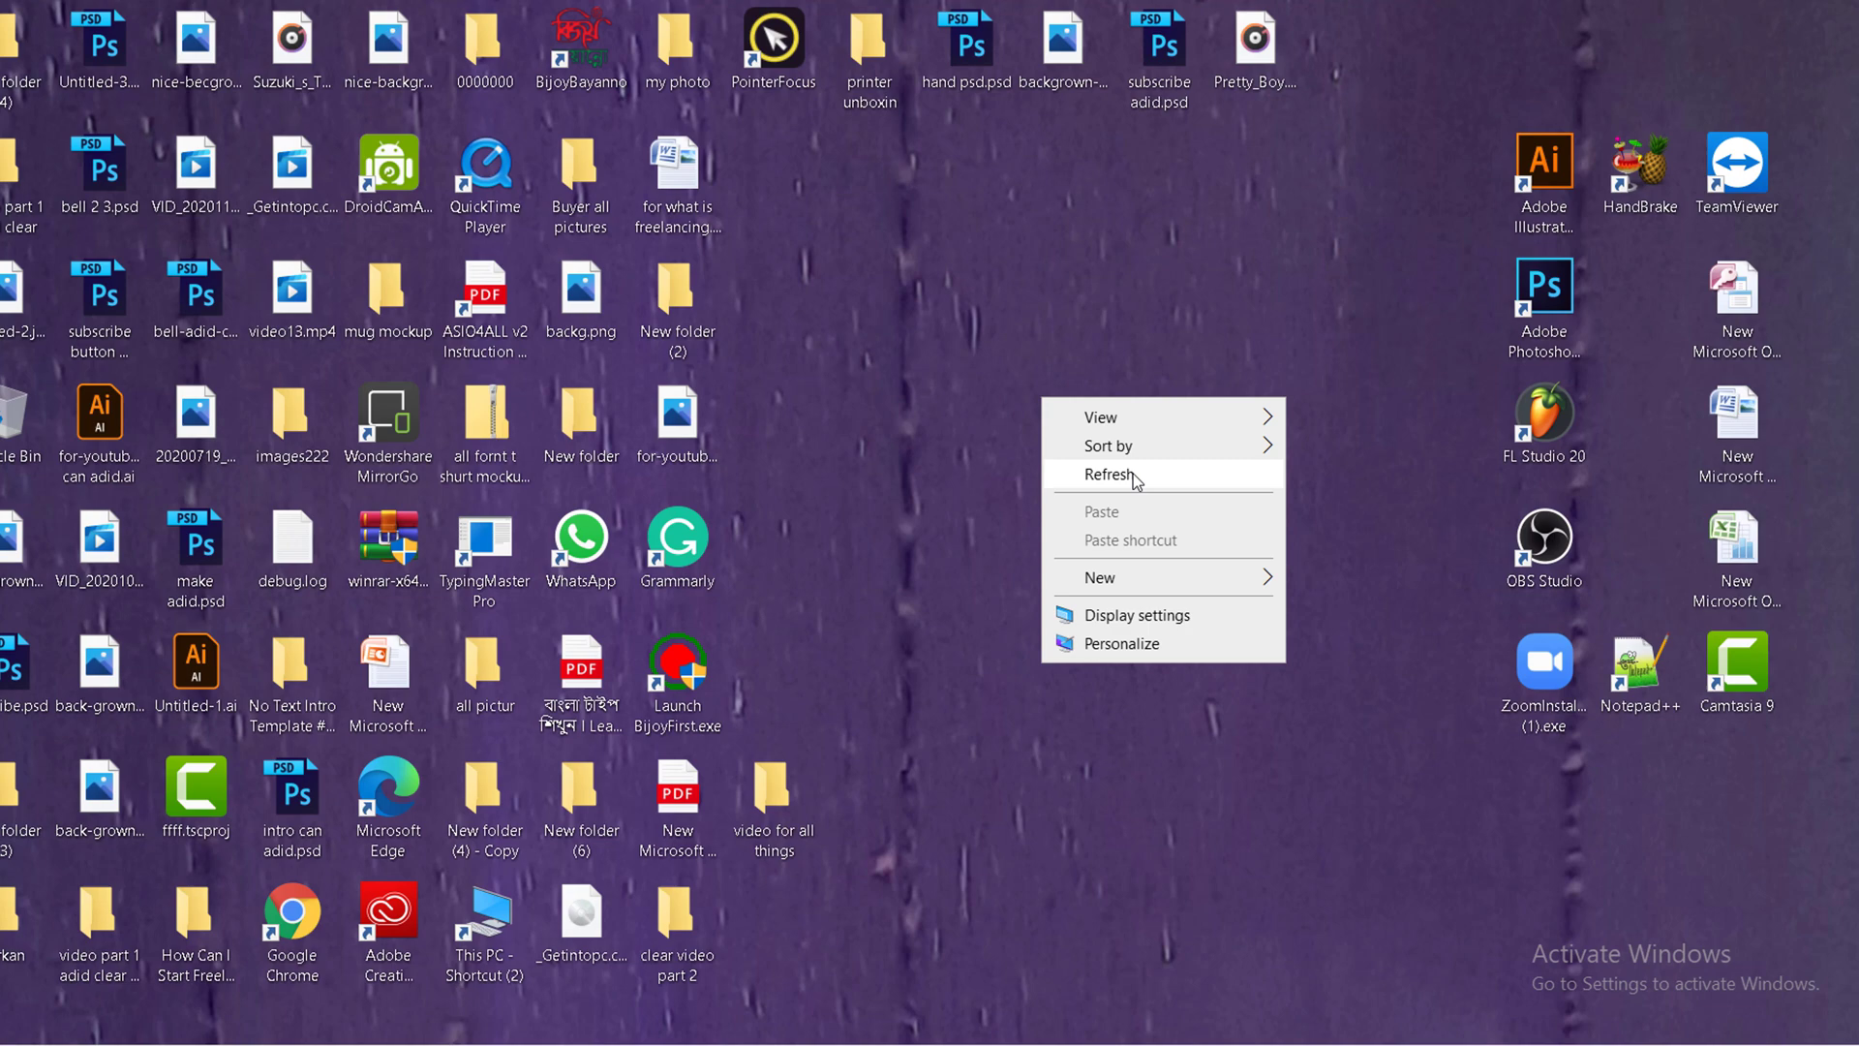
{"action": "left_click", "coordinate": [1132, 473]}
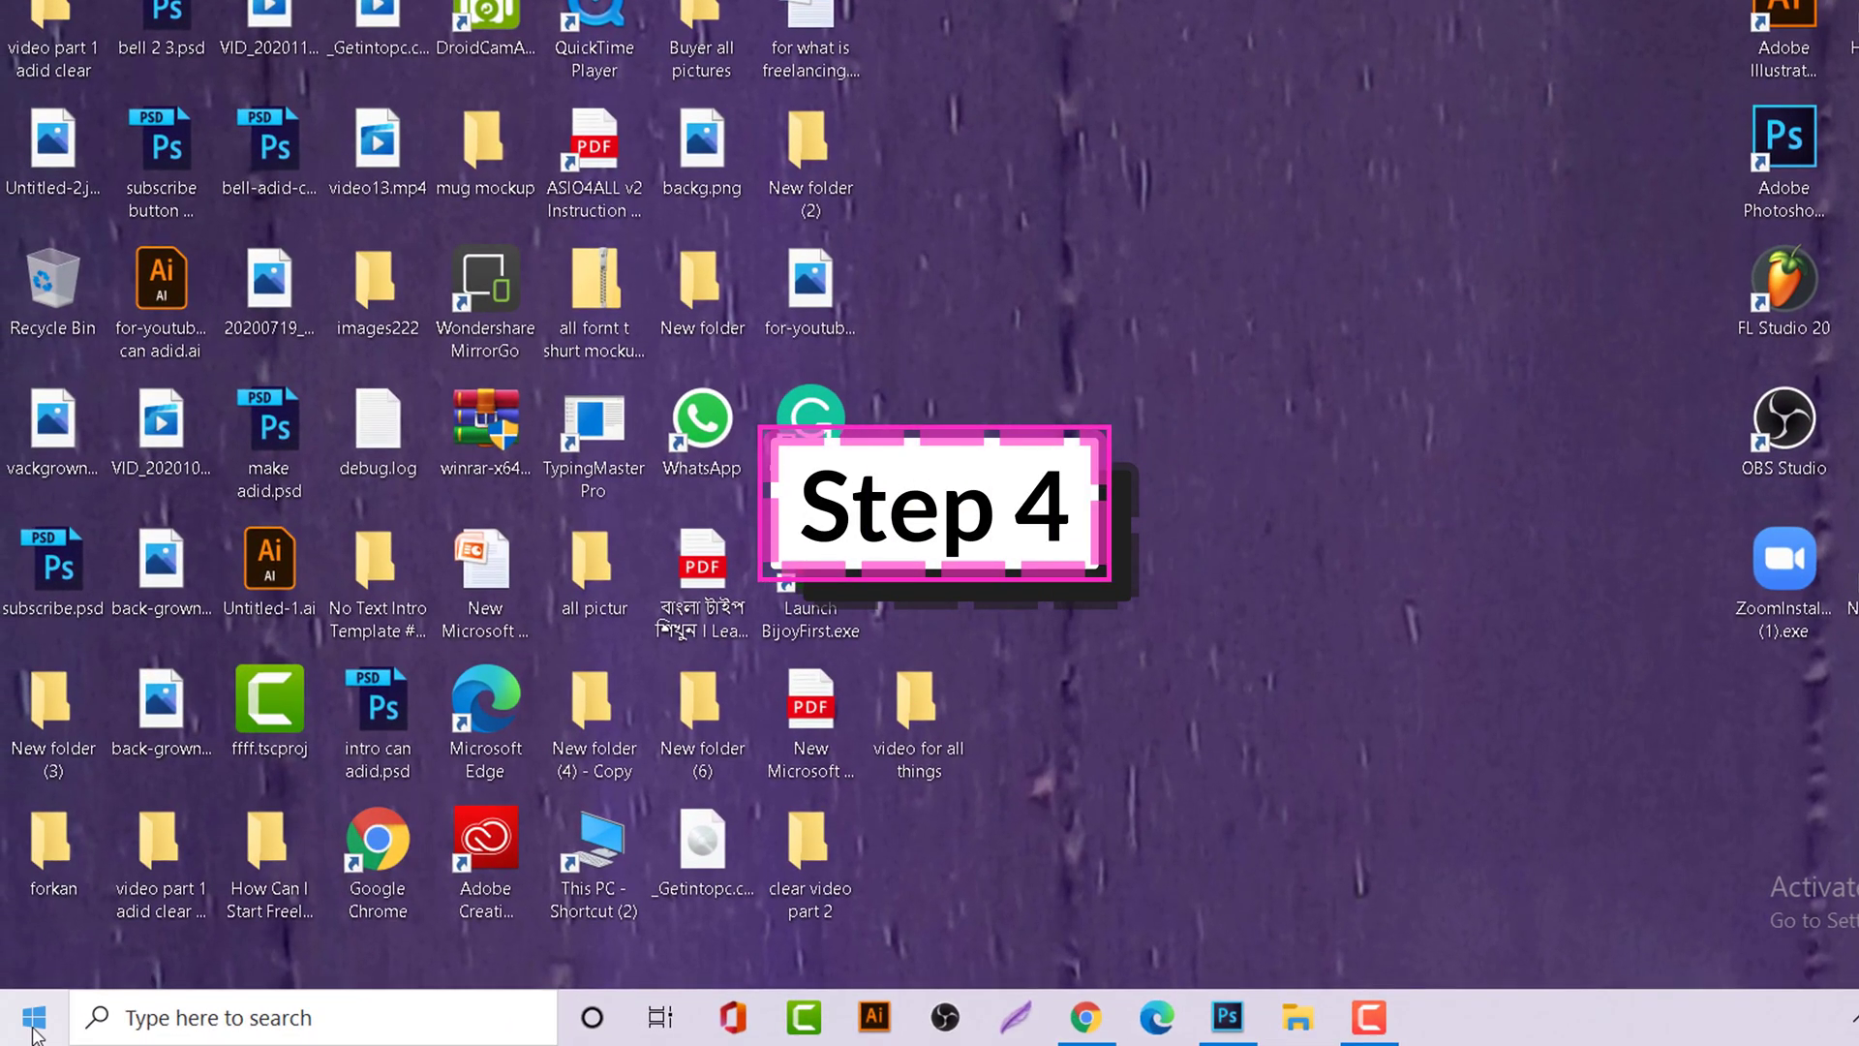
Step: Go to Settings > Apps > Startup to list the startup apps
{"action": "left_click", "coordinate": [33, 1016]}
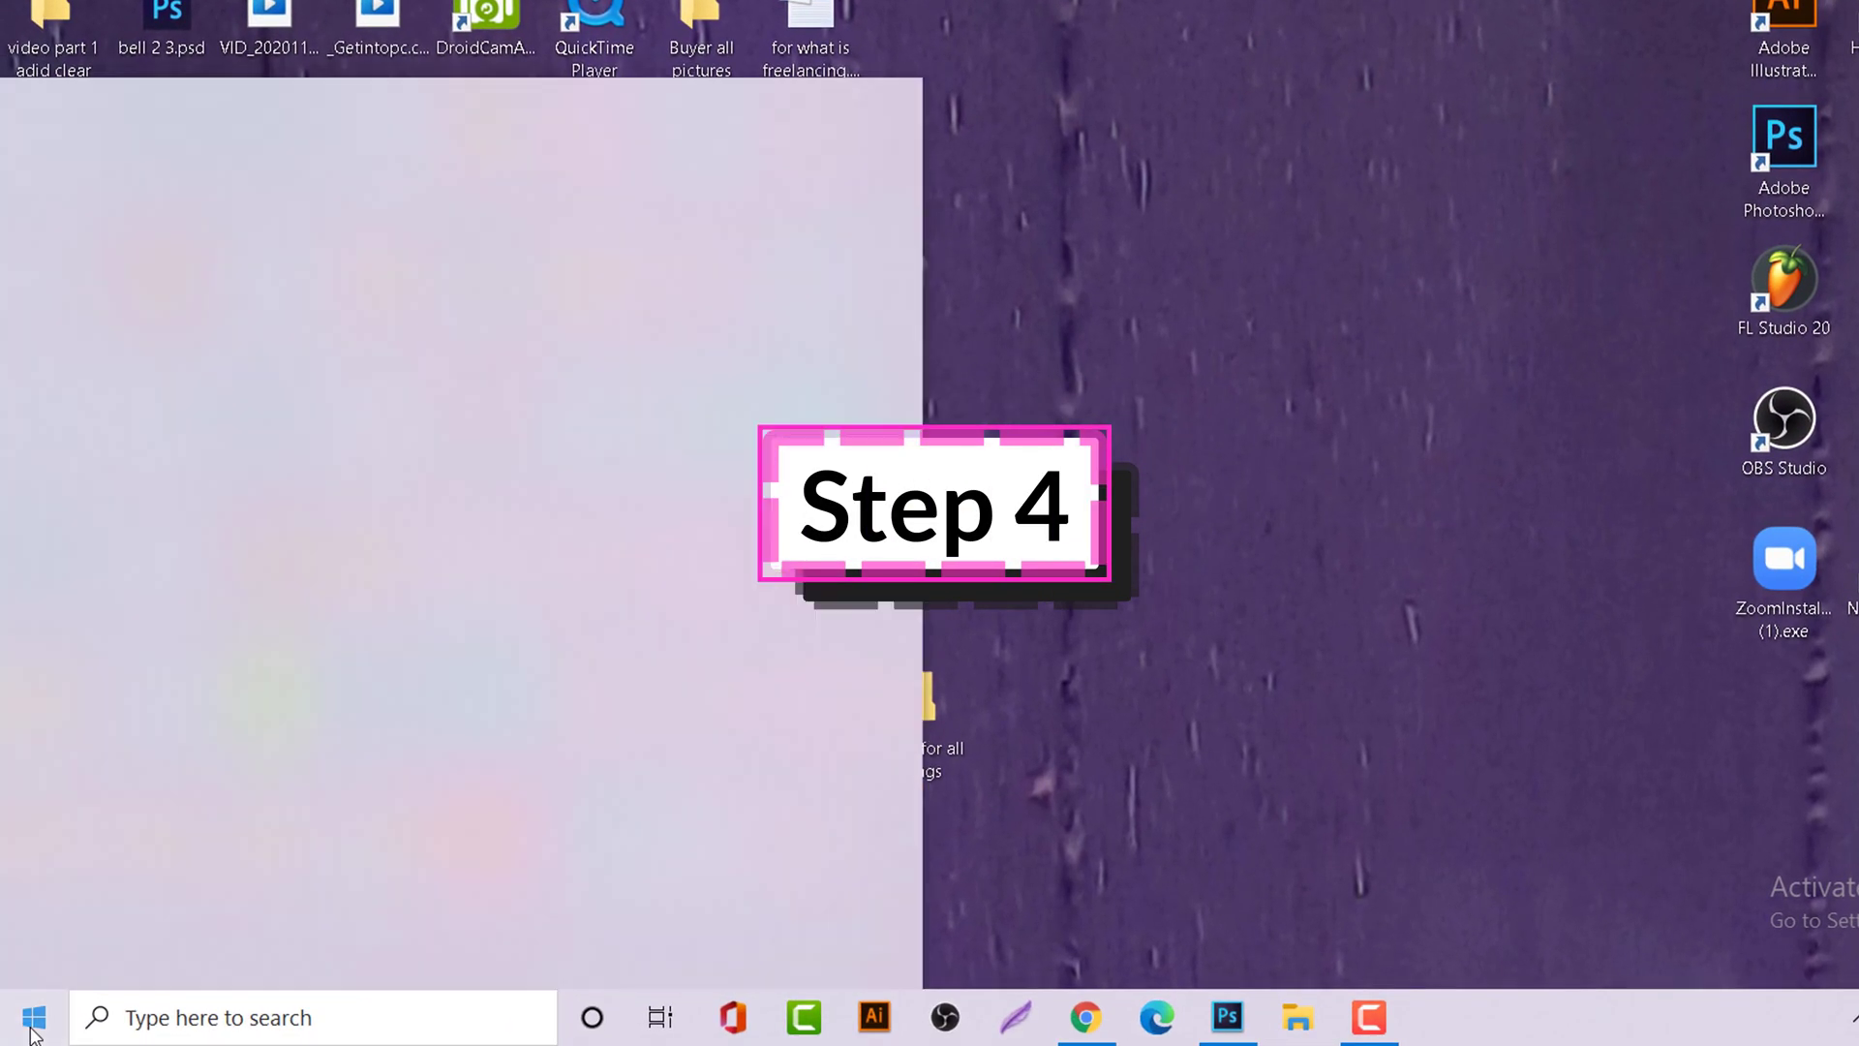
{"action": "left_click", "coordinate": [33, 884]}
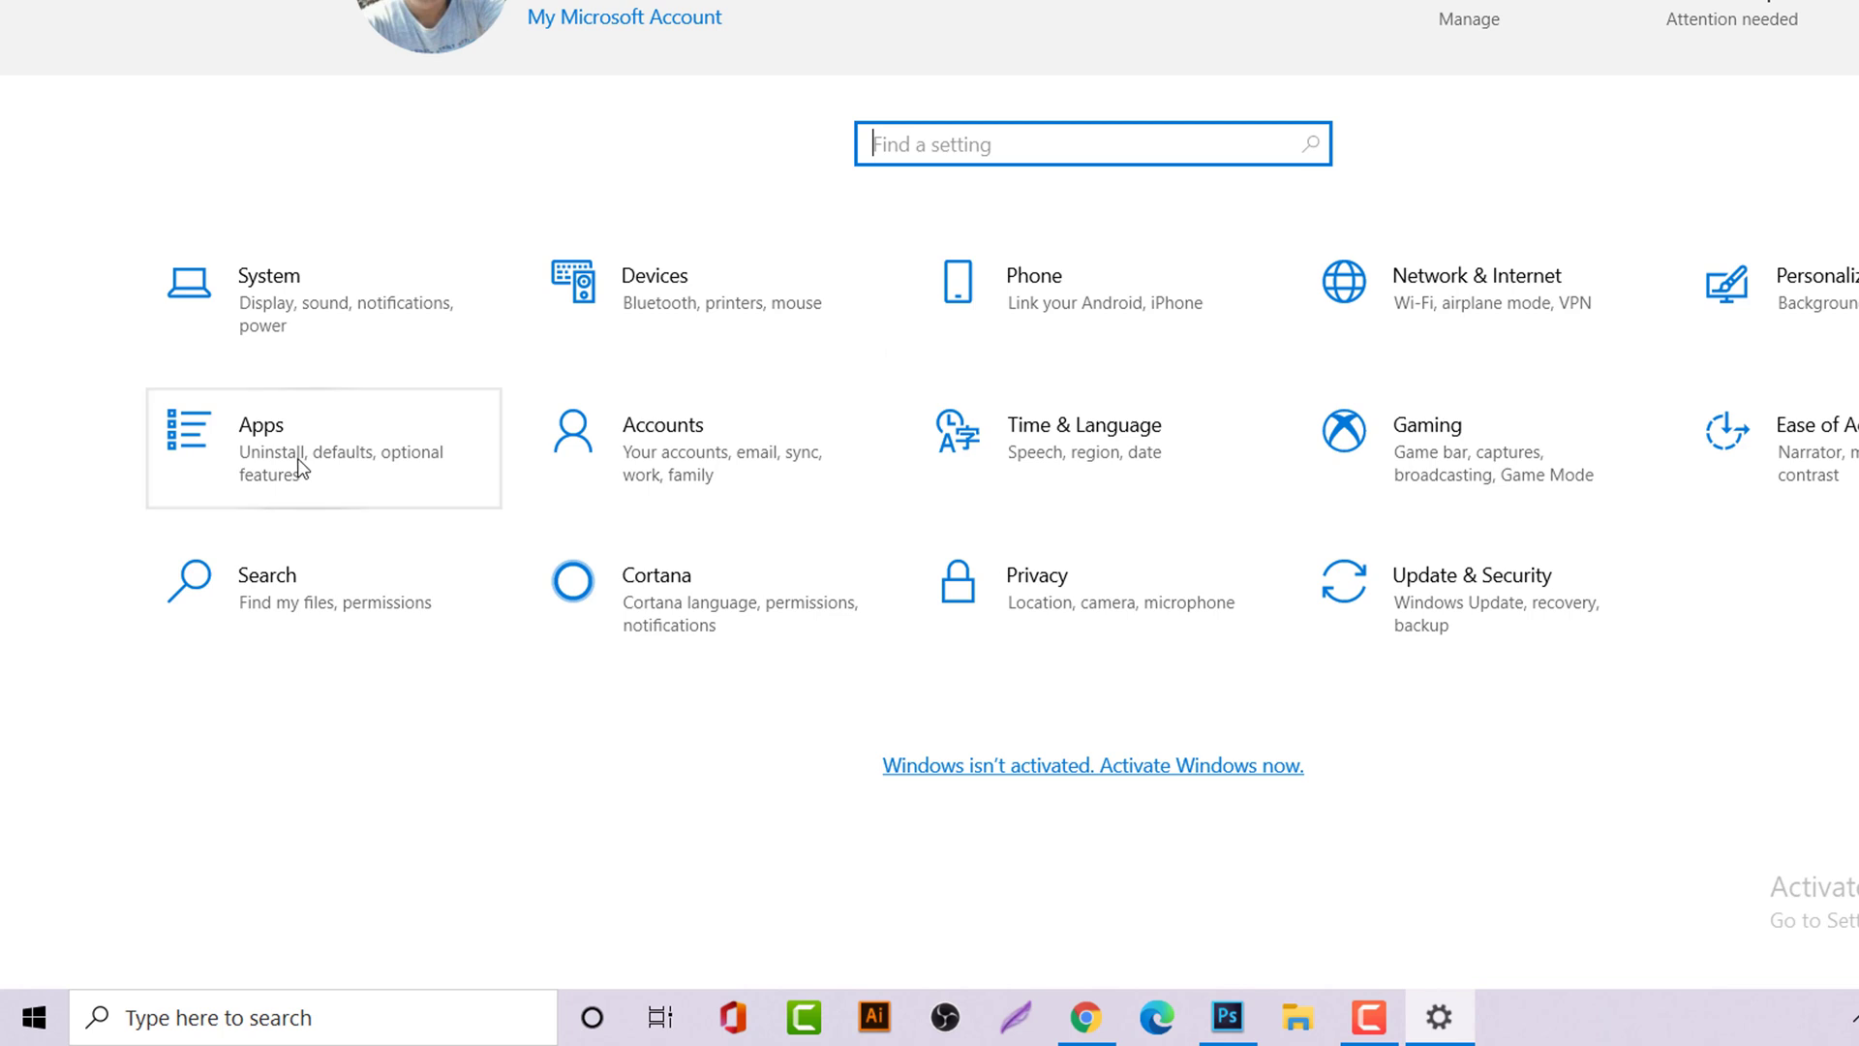
{"action": "left_click", "coordinate": [310, 463]}
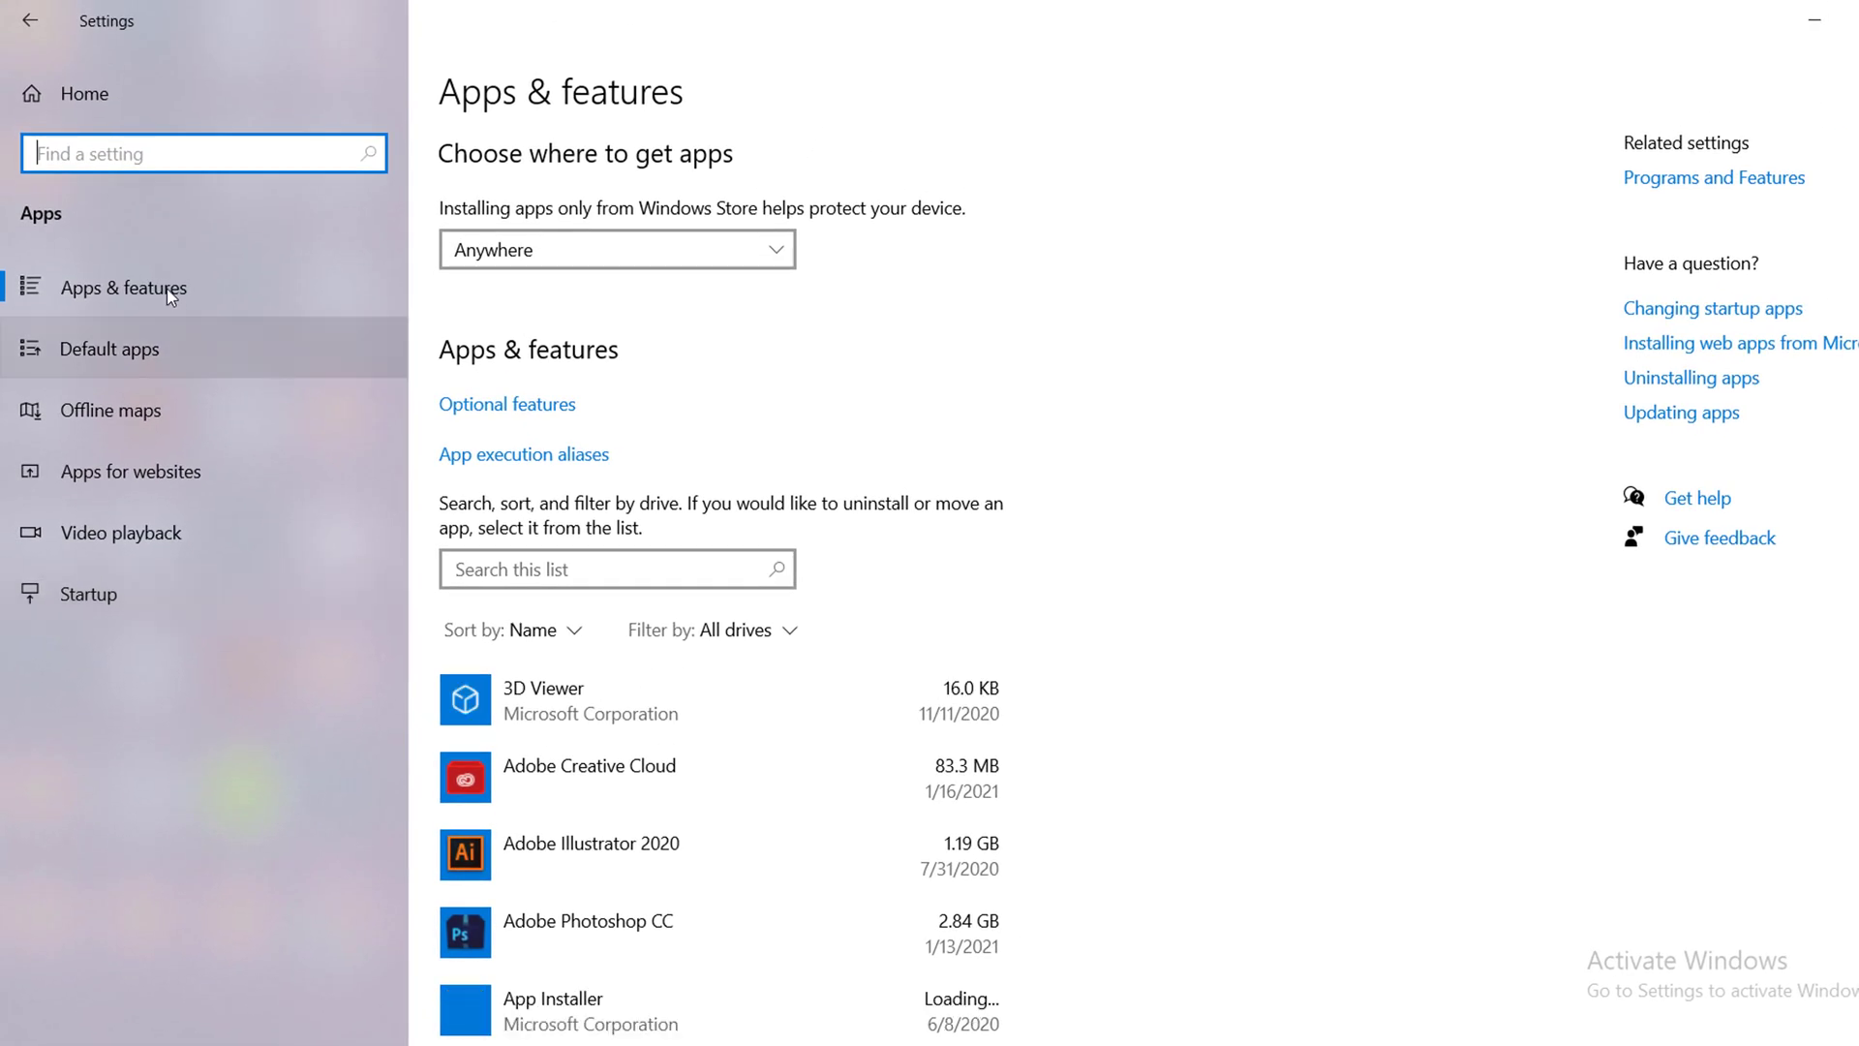
{"action": "left_click", "coordinate": [115, 602]}
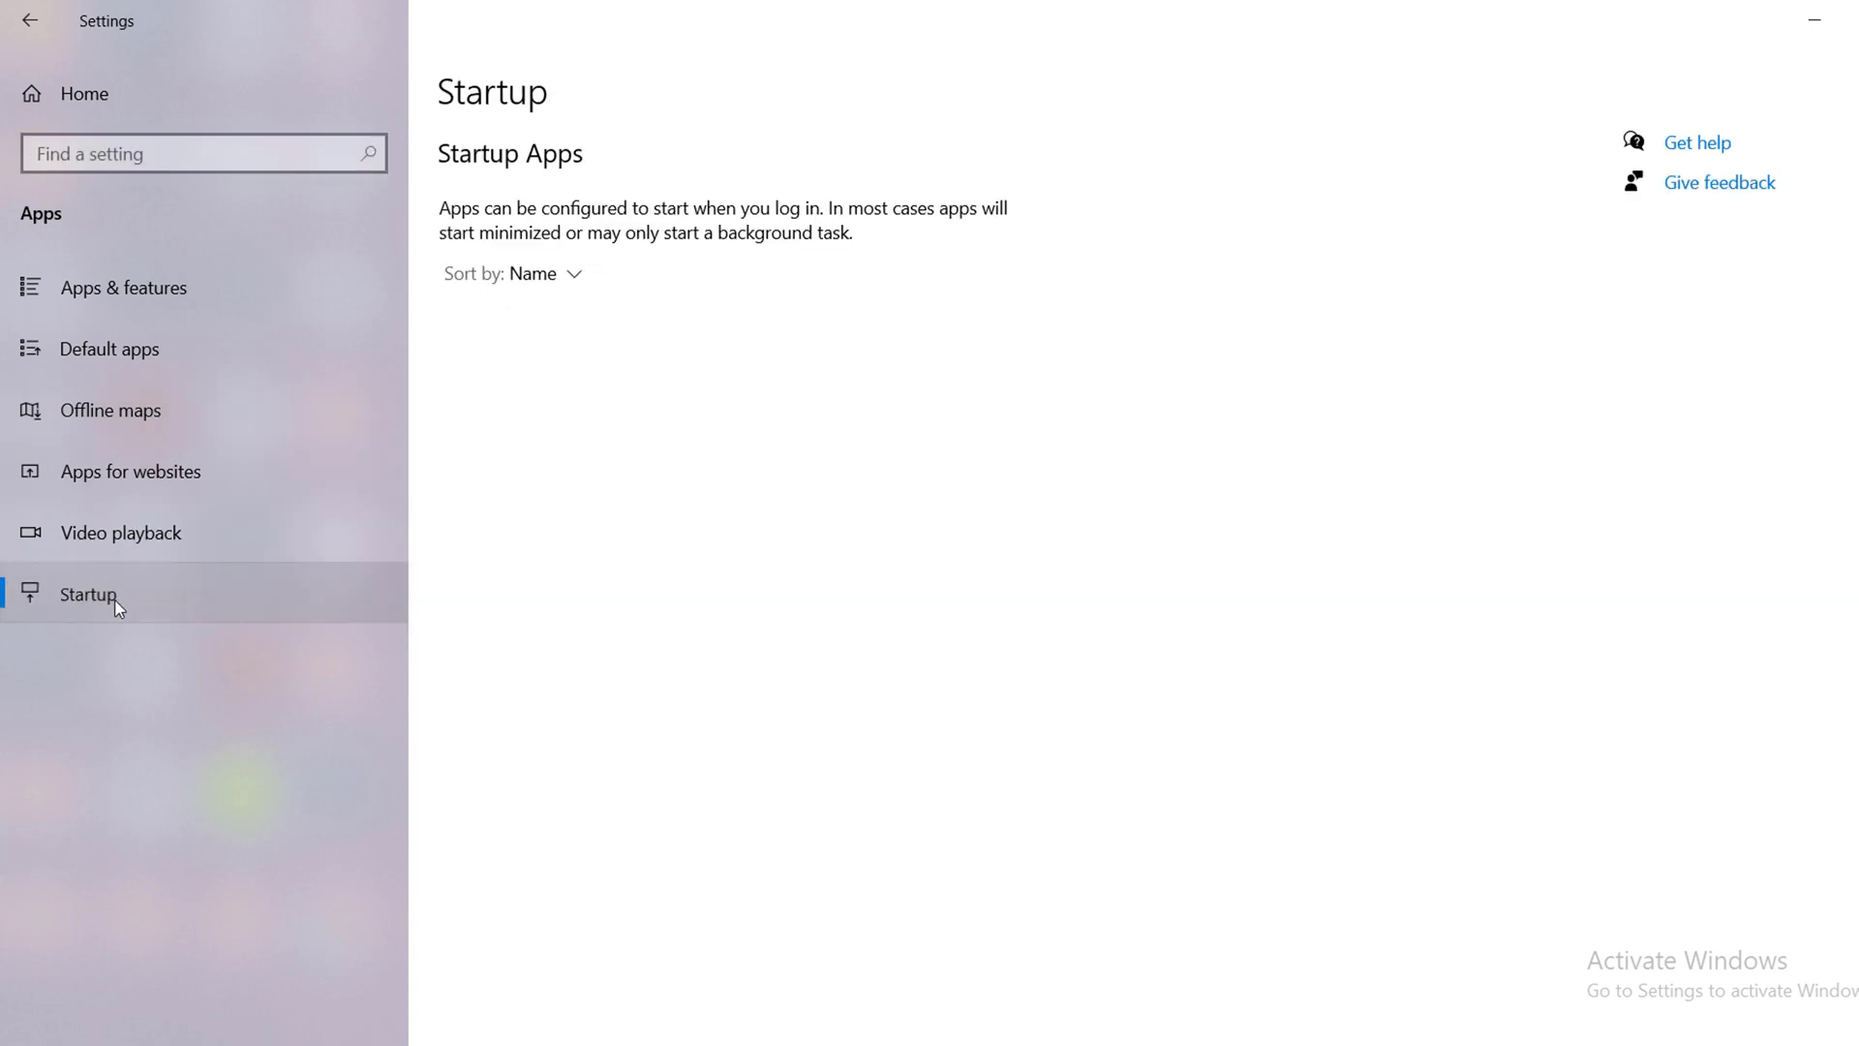
Step: Turn off Starter Module, Waves MaxxAudio and the last app in the startup list
{"action": "scroll", "coordinate": [741, 383], "scroll_direction": "down", "scroll_amount": 3}
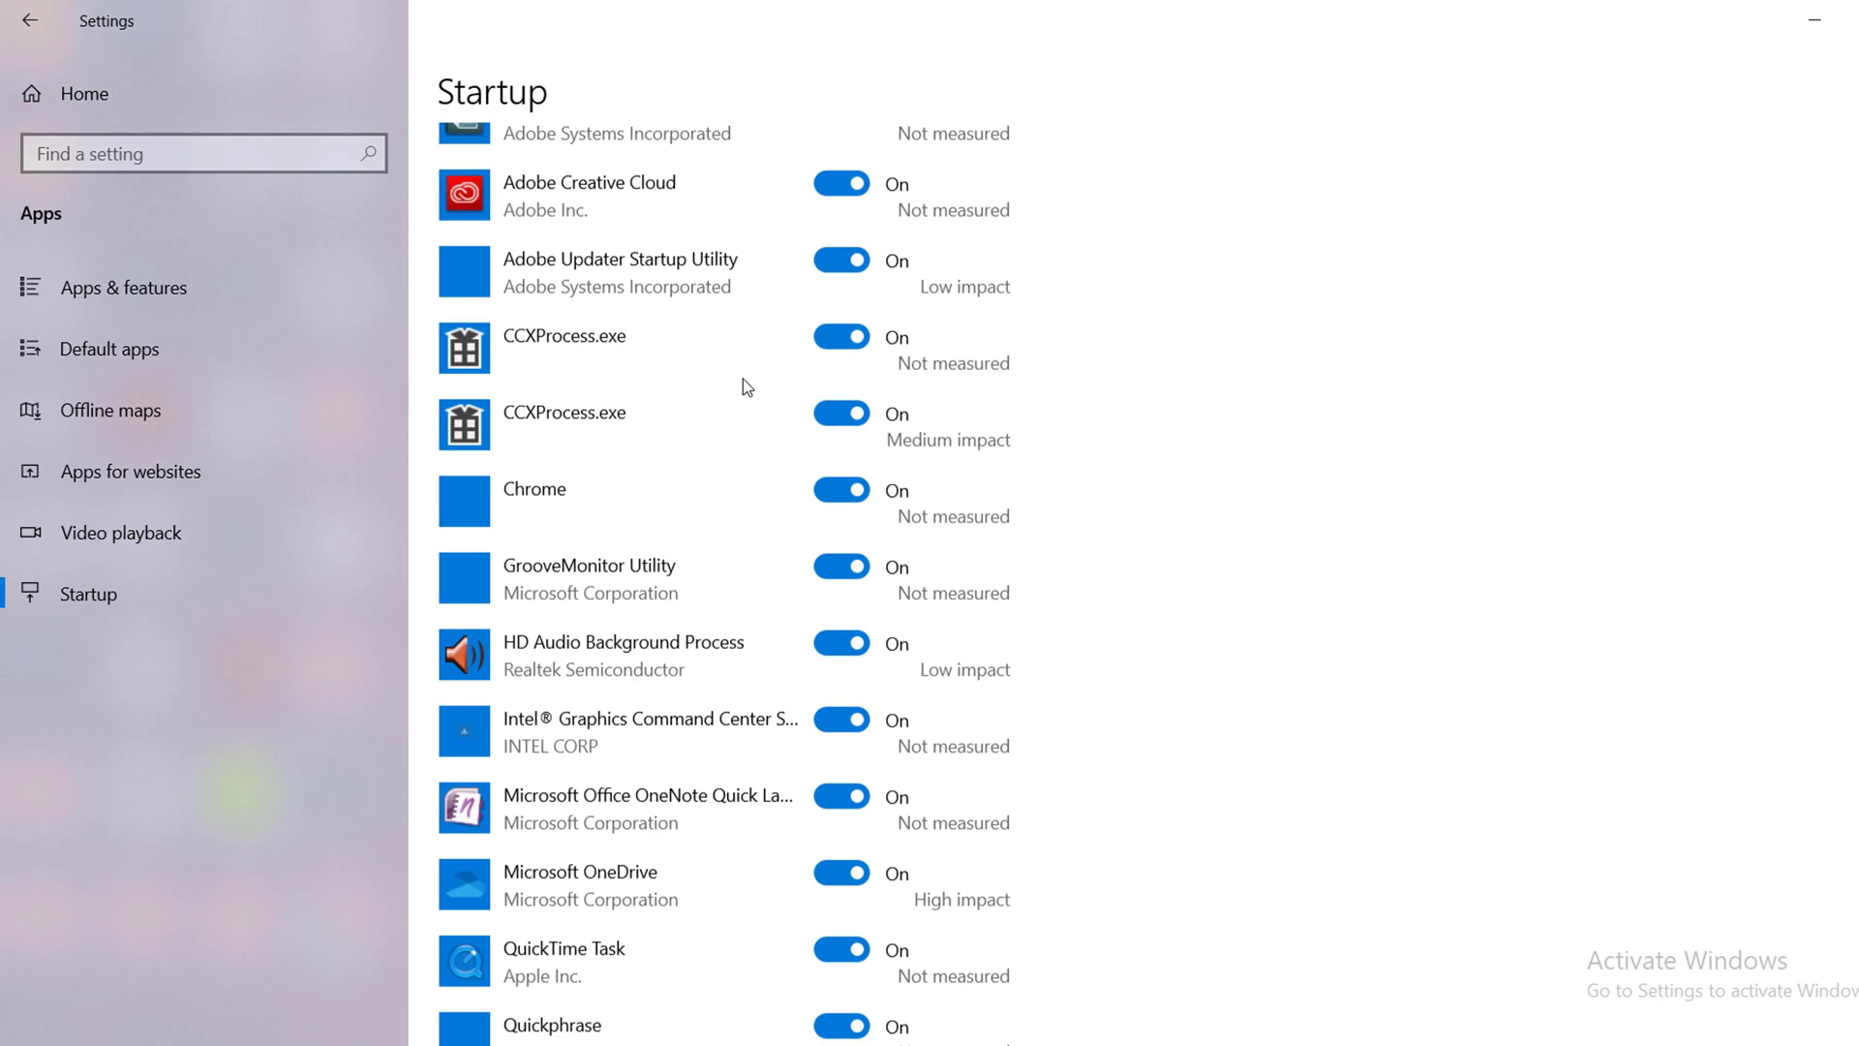
{"action": "scroll", "coordinate": [765, 593], "scroll_direction": "down", "scroll_amount": 5}
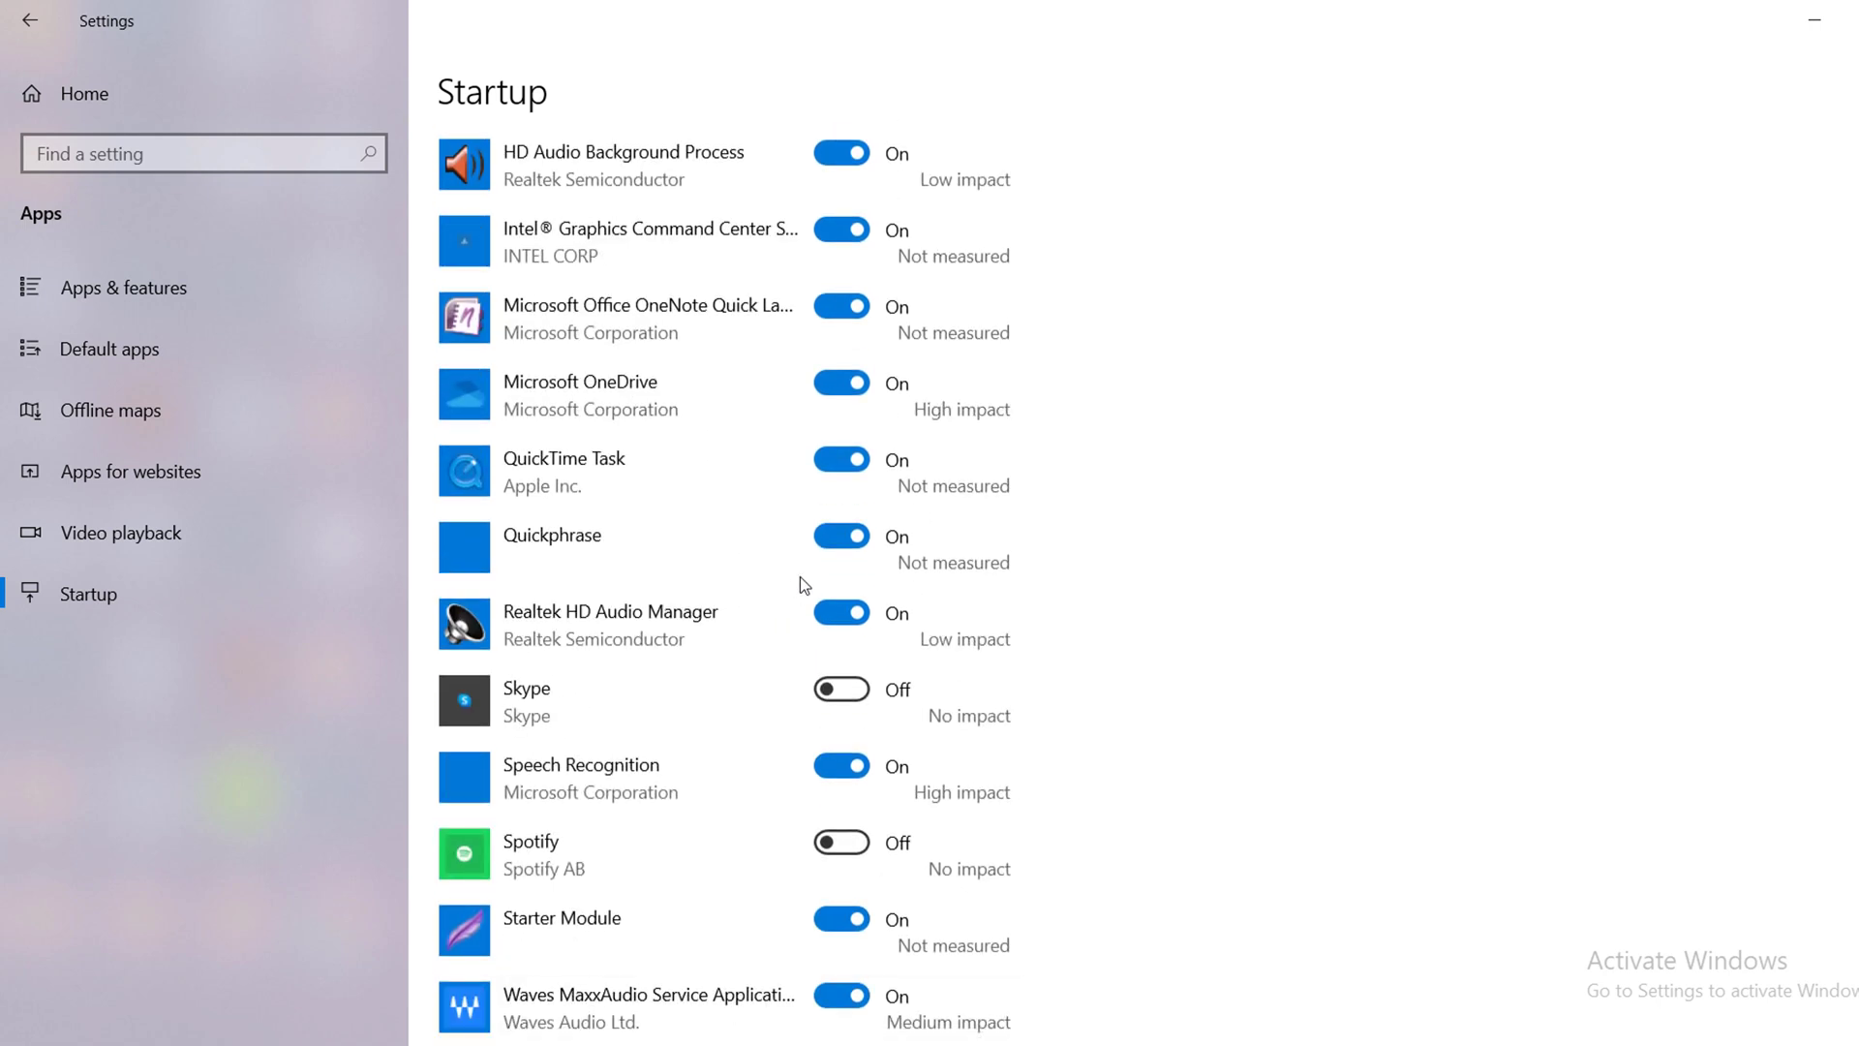
{"action": "scroll", "coordinate": [803, 542], "scroll_direction": "up", "scroll_amount": 5}
{"action": "scroll", "coordinate": [804, 542], "scroll_direction": "down", "scroll_amount": 8}
{"action": "left_click", "coordinate": [844, 704]}
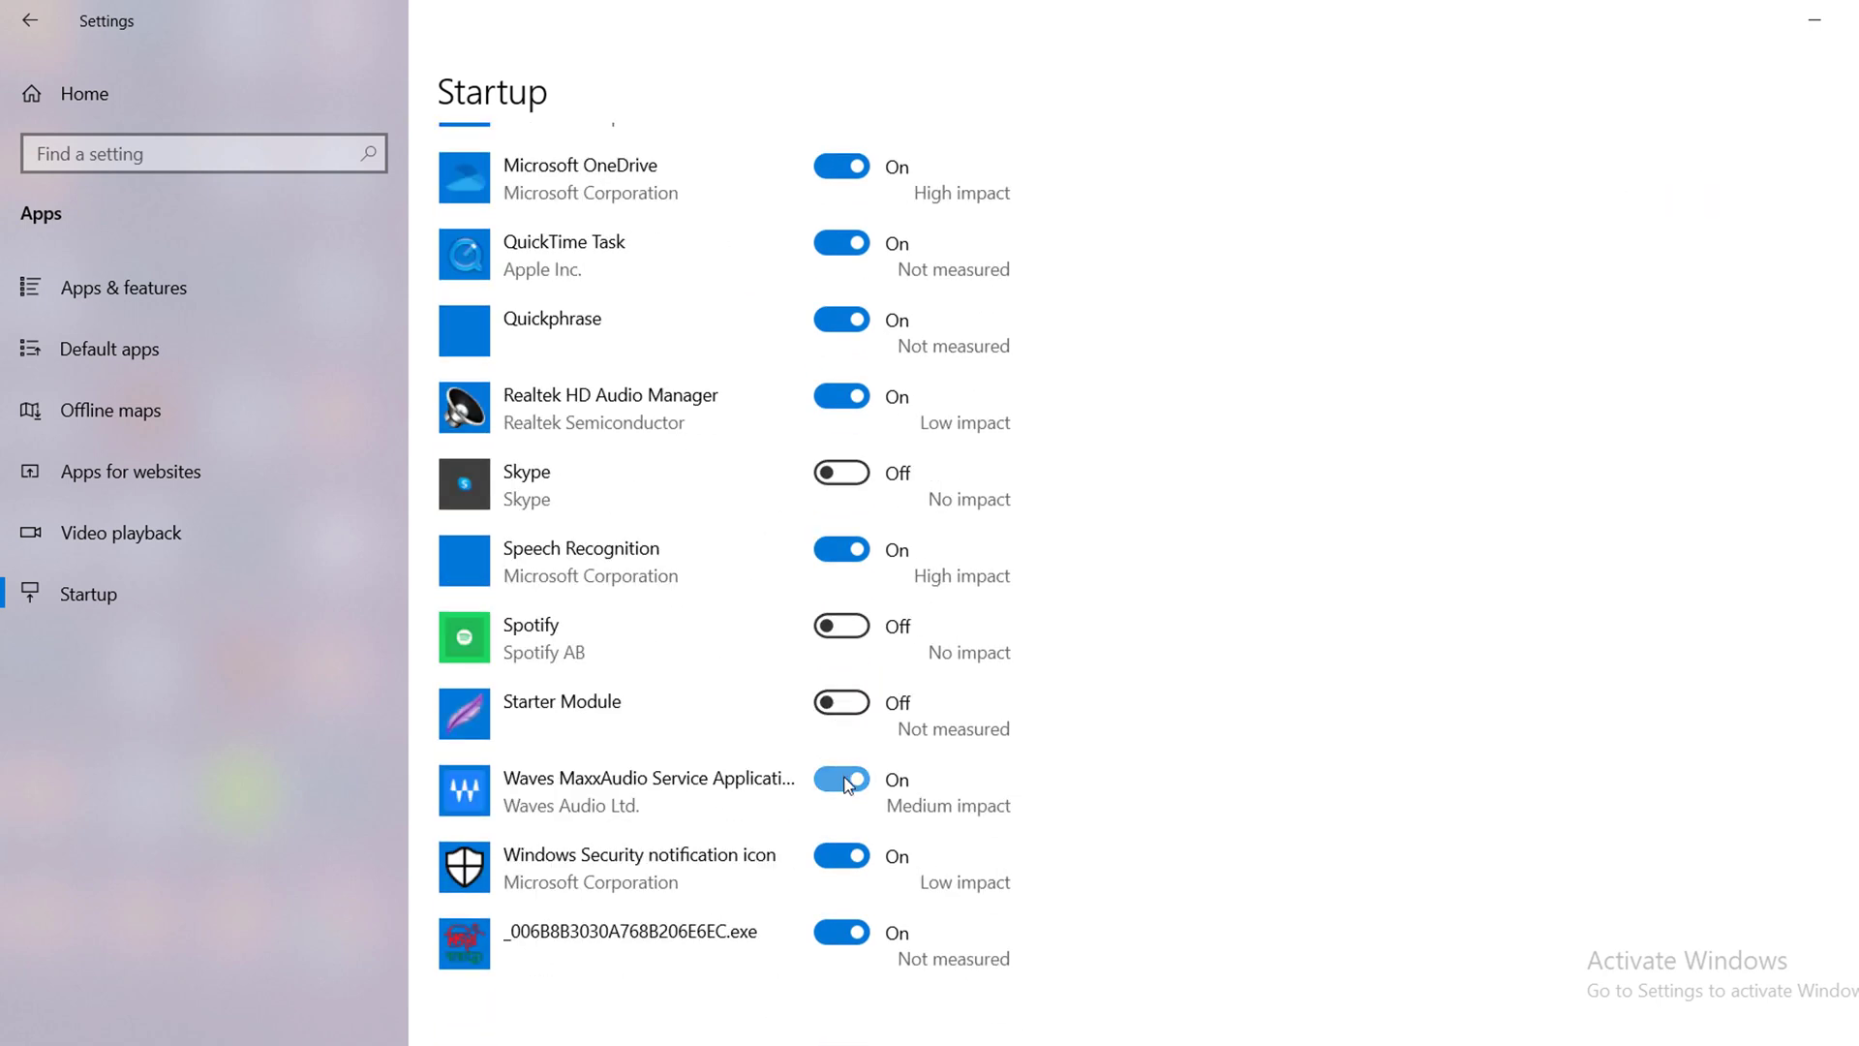
{"action": "left_click", "coordinate": [844, 781]}
{"action": "scroll", "coordinate": [835, 928], "scroll_direction": "up", "scroll_amount": 2}
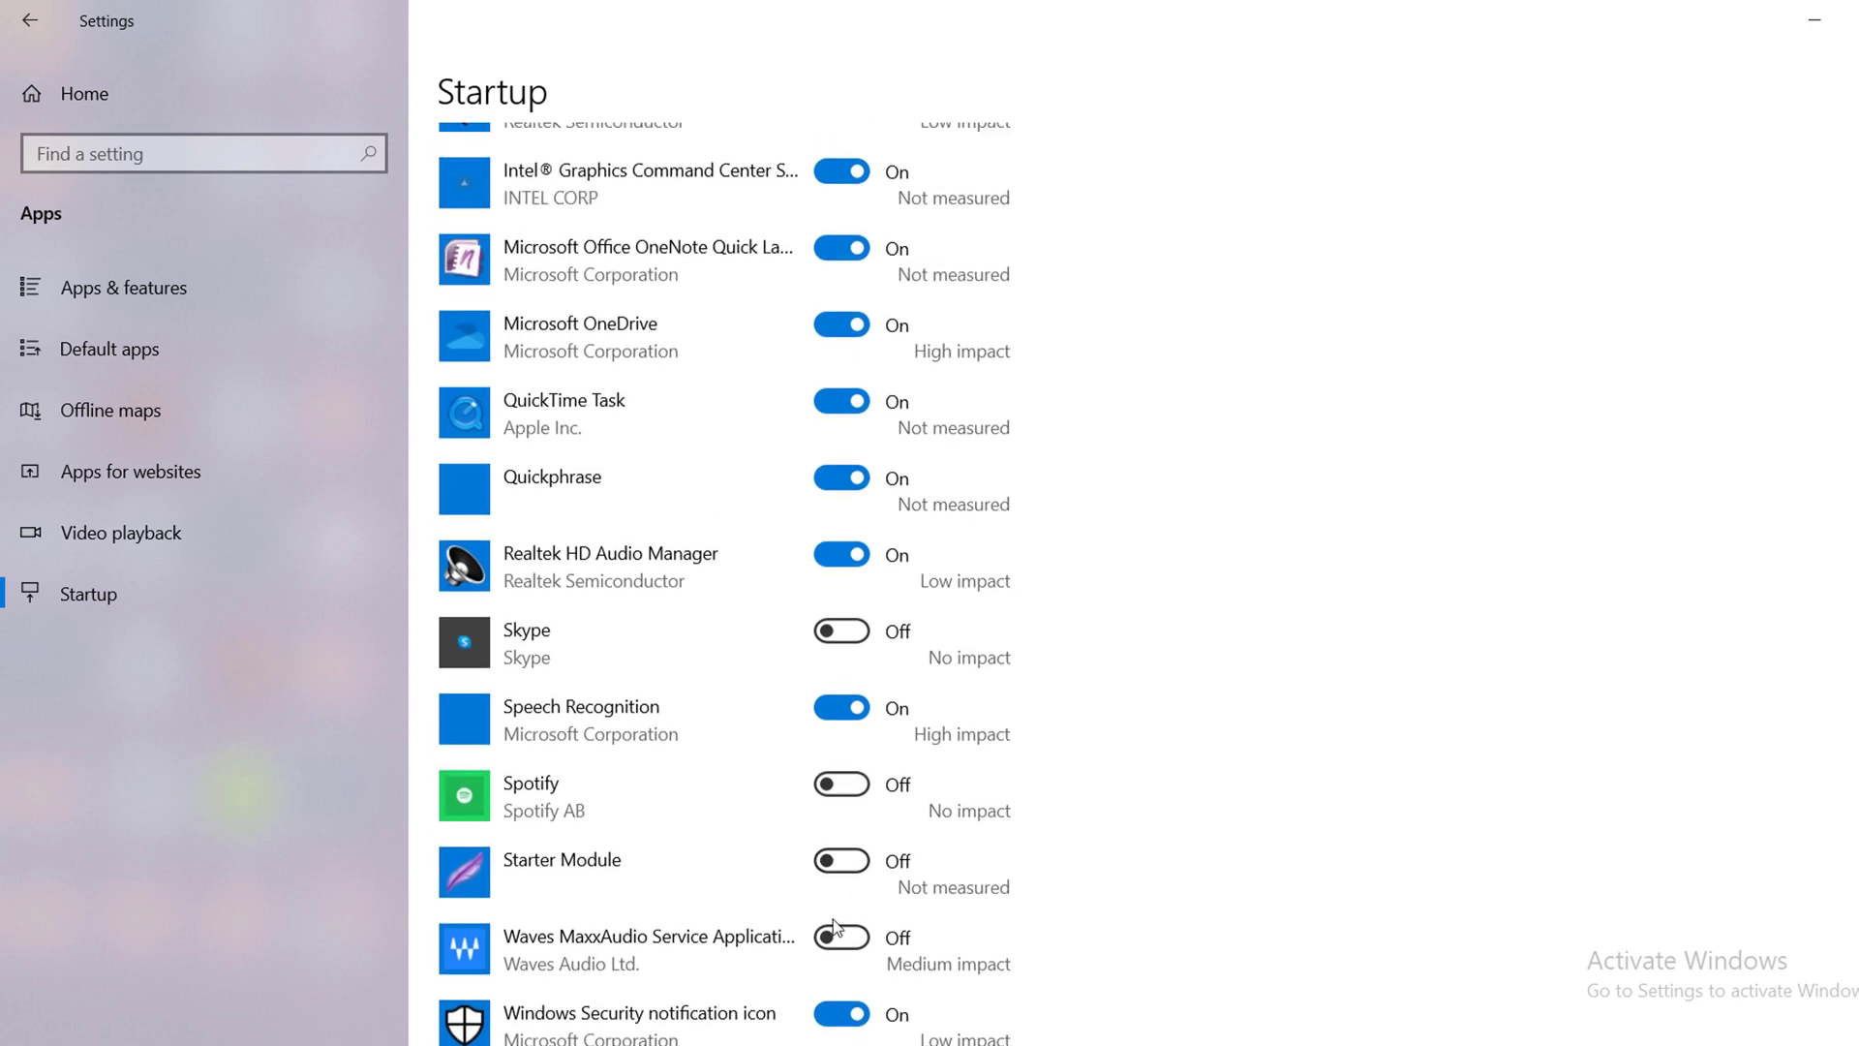
{"action": "scroll", "coordinate": [835, 928], "scroll_direction": "down", "scroll_amount": 2}
{"action": "left_click", "coordinate": [834, 927]}
Step: Turn off QuickTime Task, OneNote Quick Launch and HD Audio Background Process, then close Settings
{"action": "scroll", "coordinate": [842, 814], "scroll_direction": "up", "scroll_amount": 6}
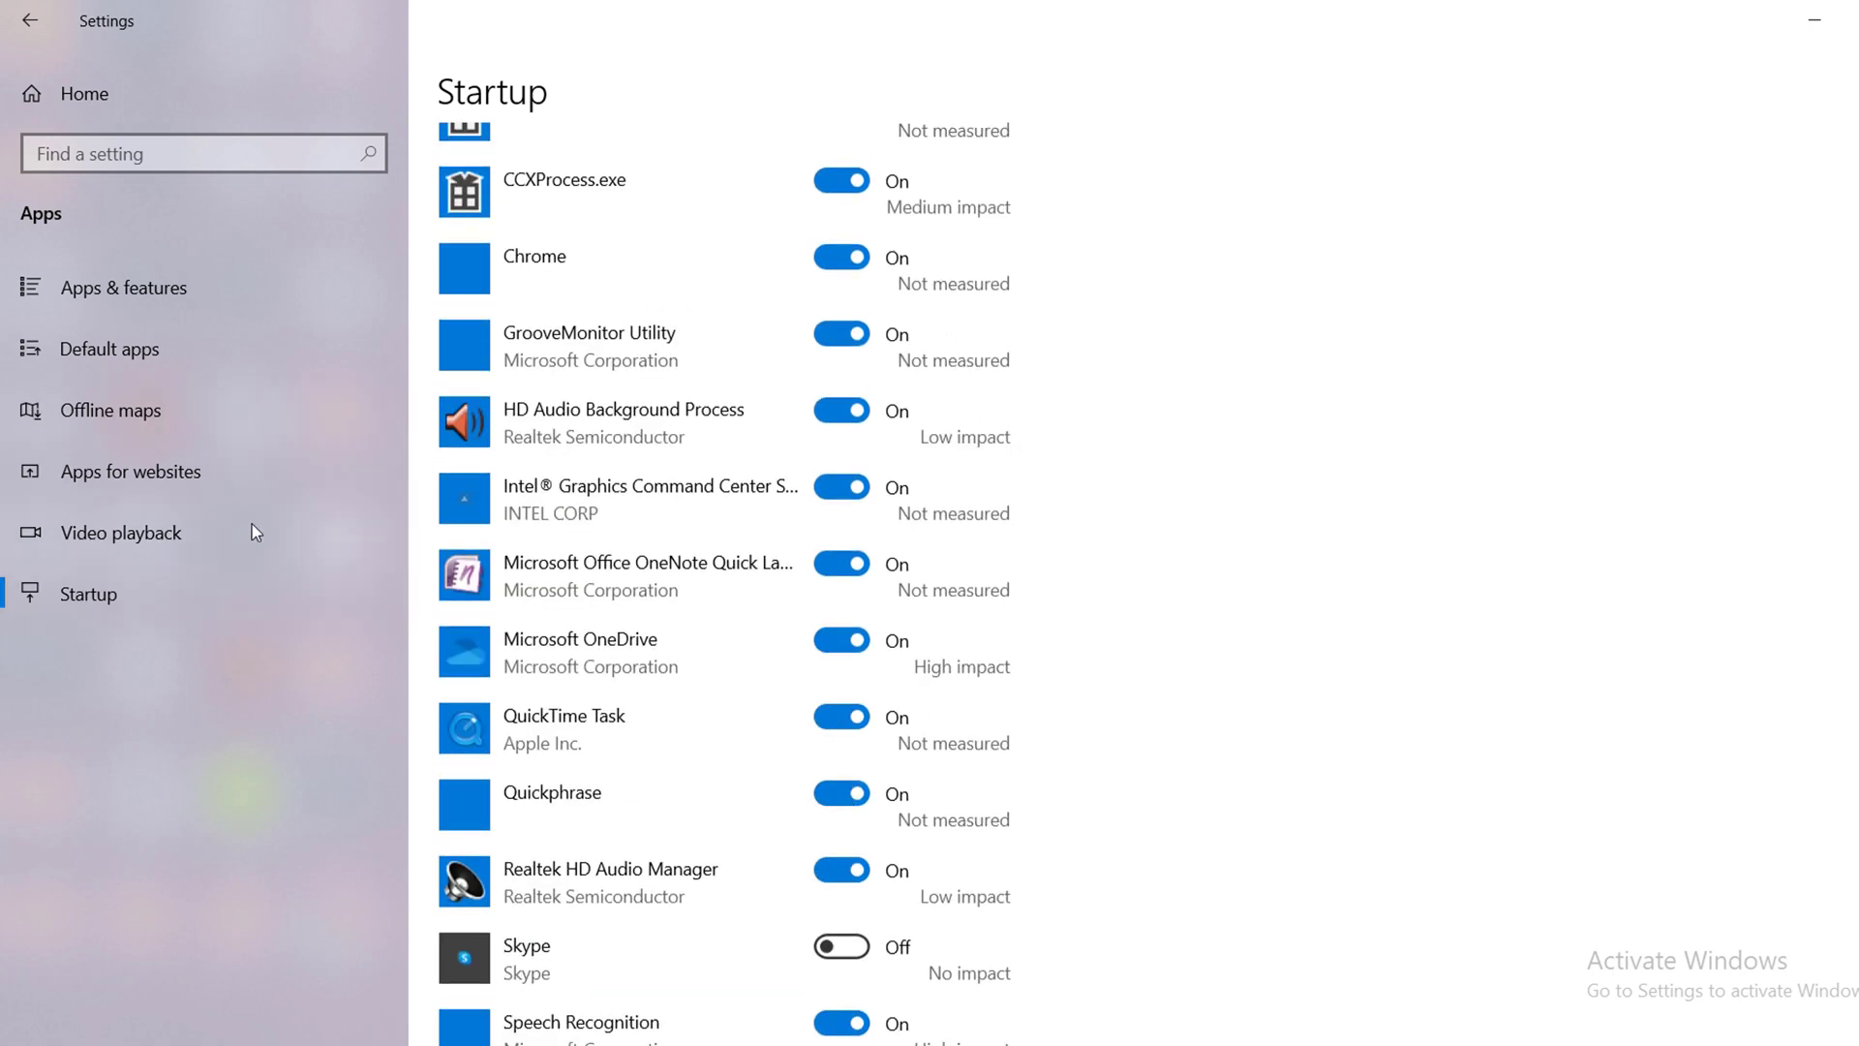
{"action": "left_click", "coordinate": [842, 717]}
{"action": "left_click", "coordinate": [842, 564]}
{"action": "scroll", "coordinate": [832, 562], "scroll_direction": "up", "scroll_amount": 2}
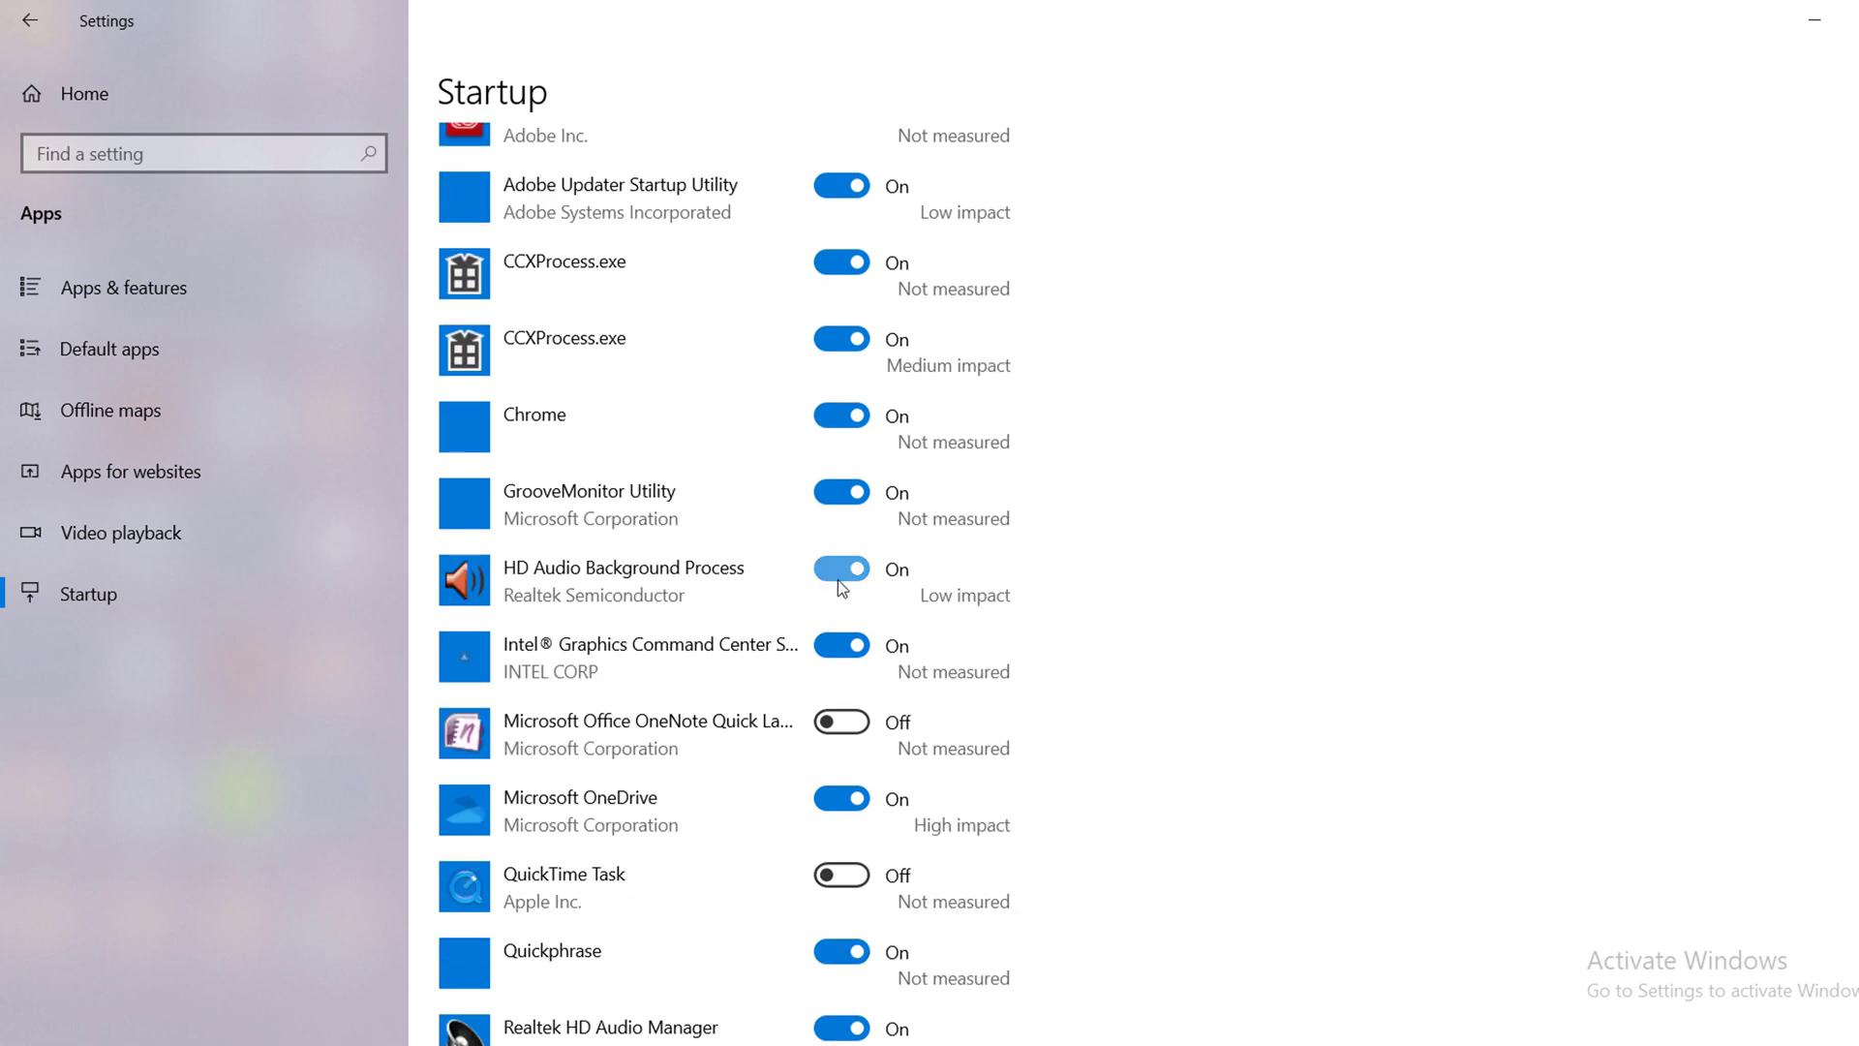
{"action": "left_click", "coordinate": [838, 577]}
{"action": "scroll", "coordinate": [842, 532], "scroll_direction": "up", "scroll_amount": 4}
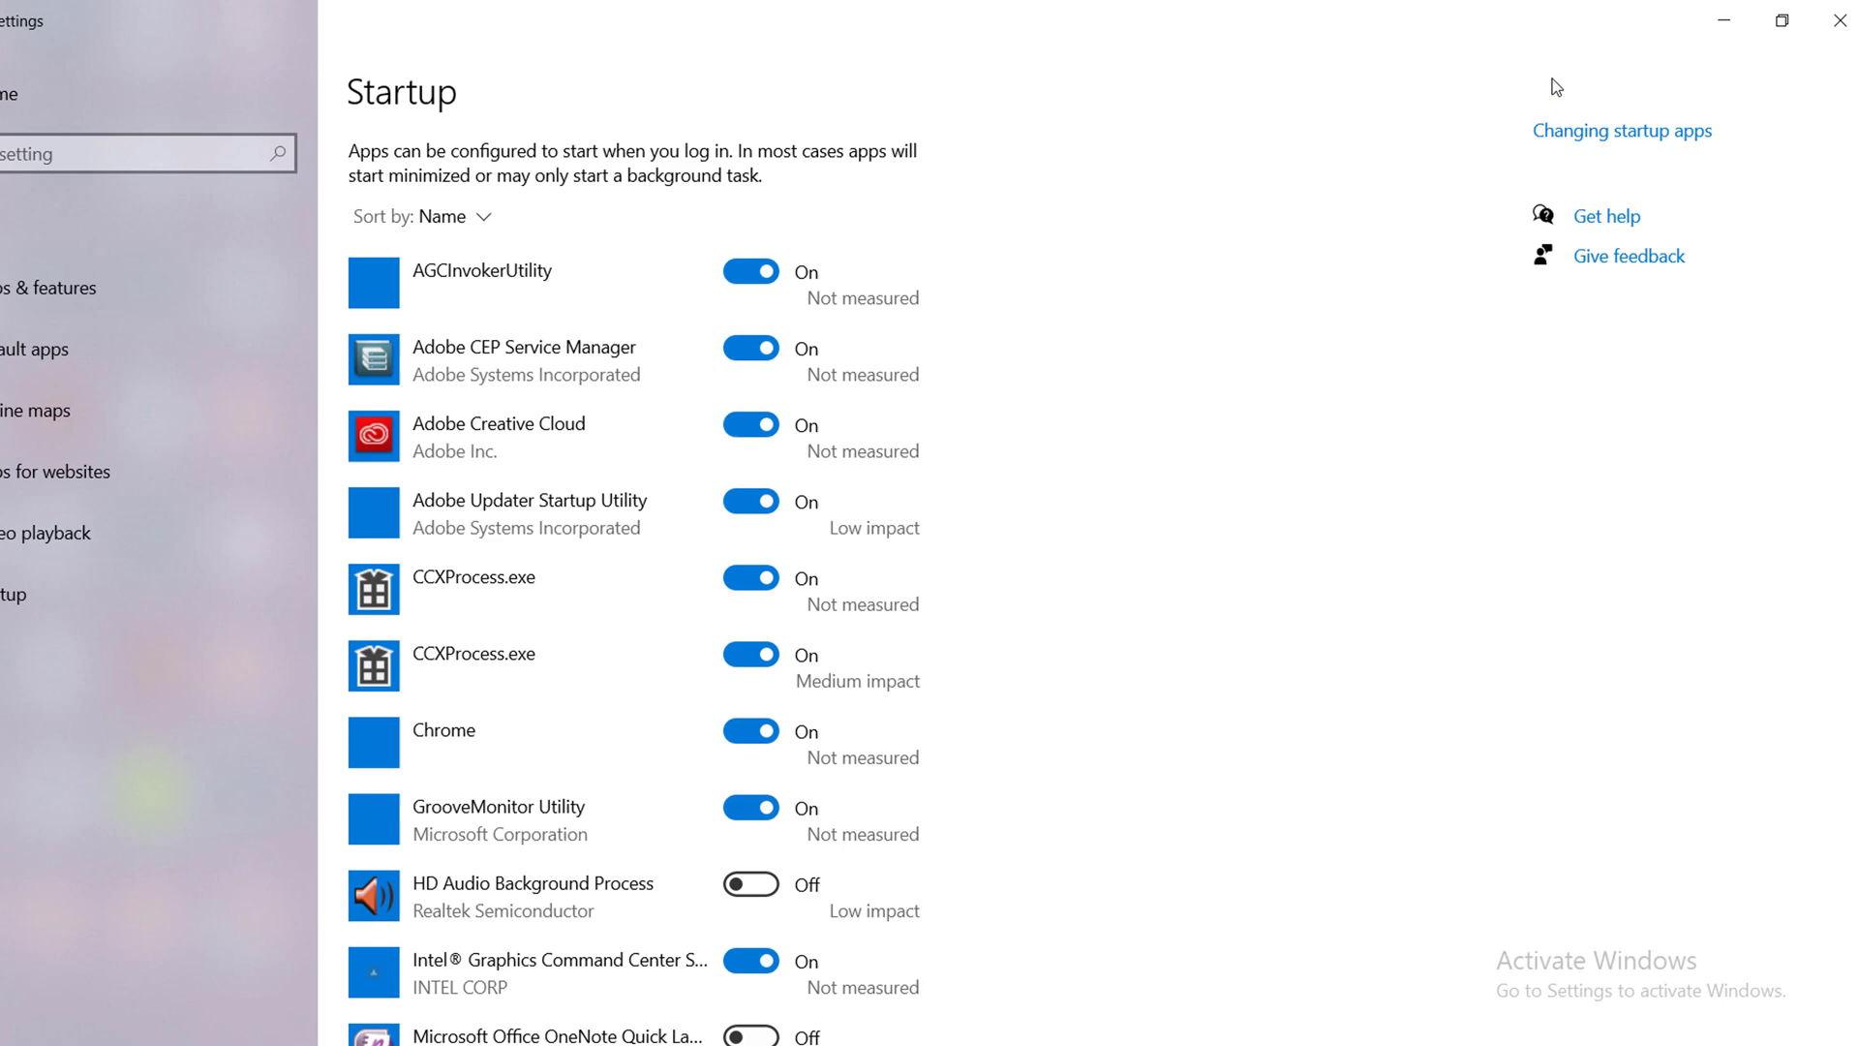
{"action": "left_click", "coordinate": [1829, 20]}
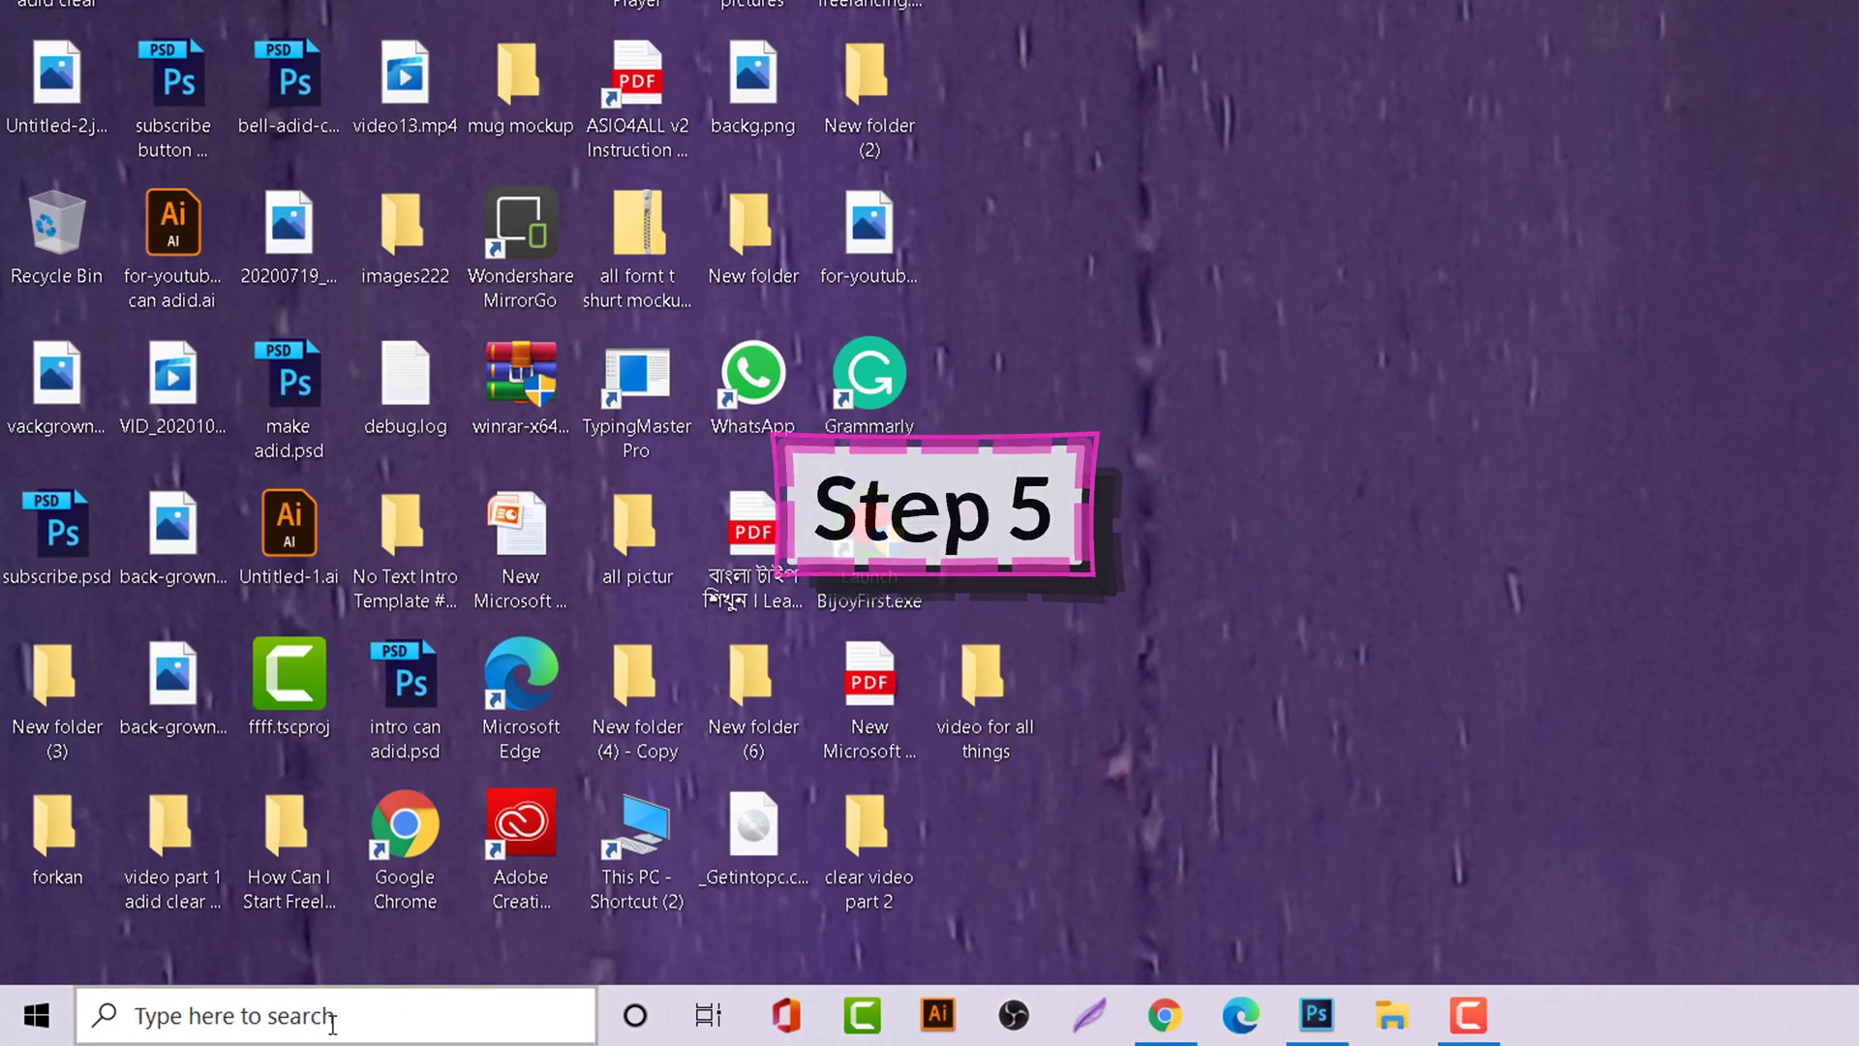
Step: Search for 'control' and open Control Panel from the results
{"action": "left_click", "coordinate": [358, 1026]}
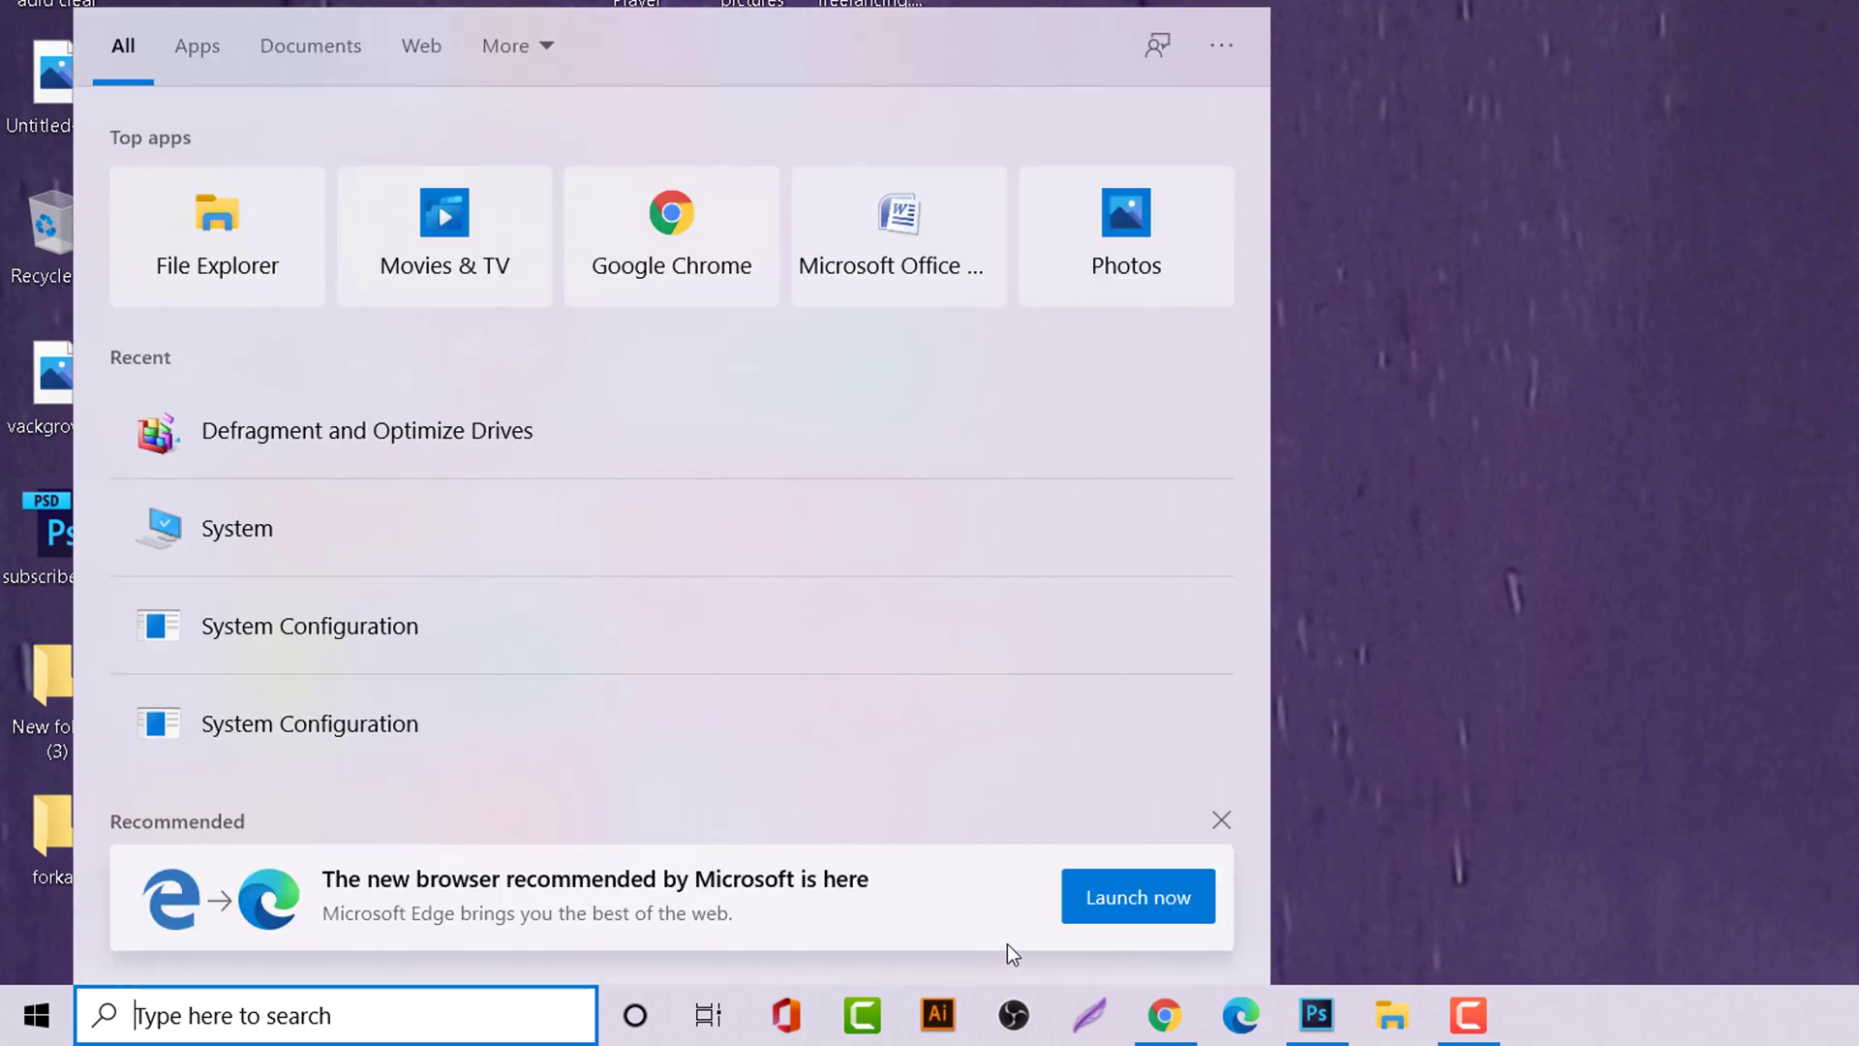
{"action": "type", "text": "control"}
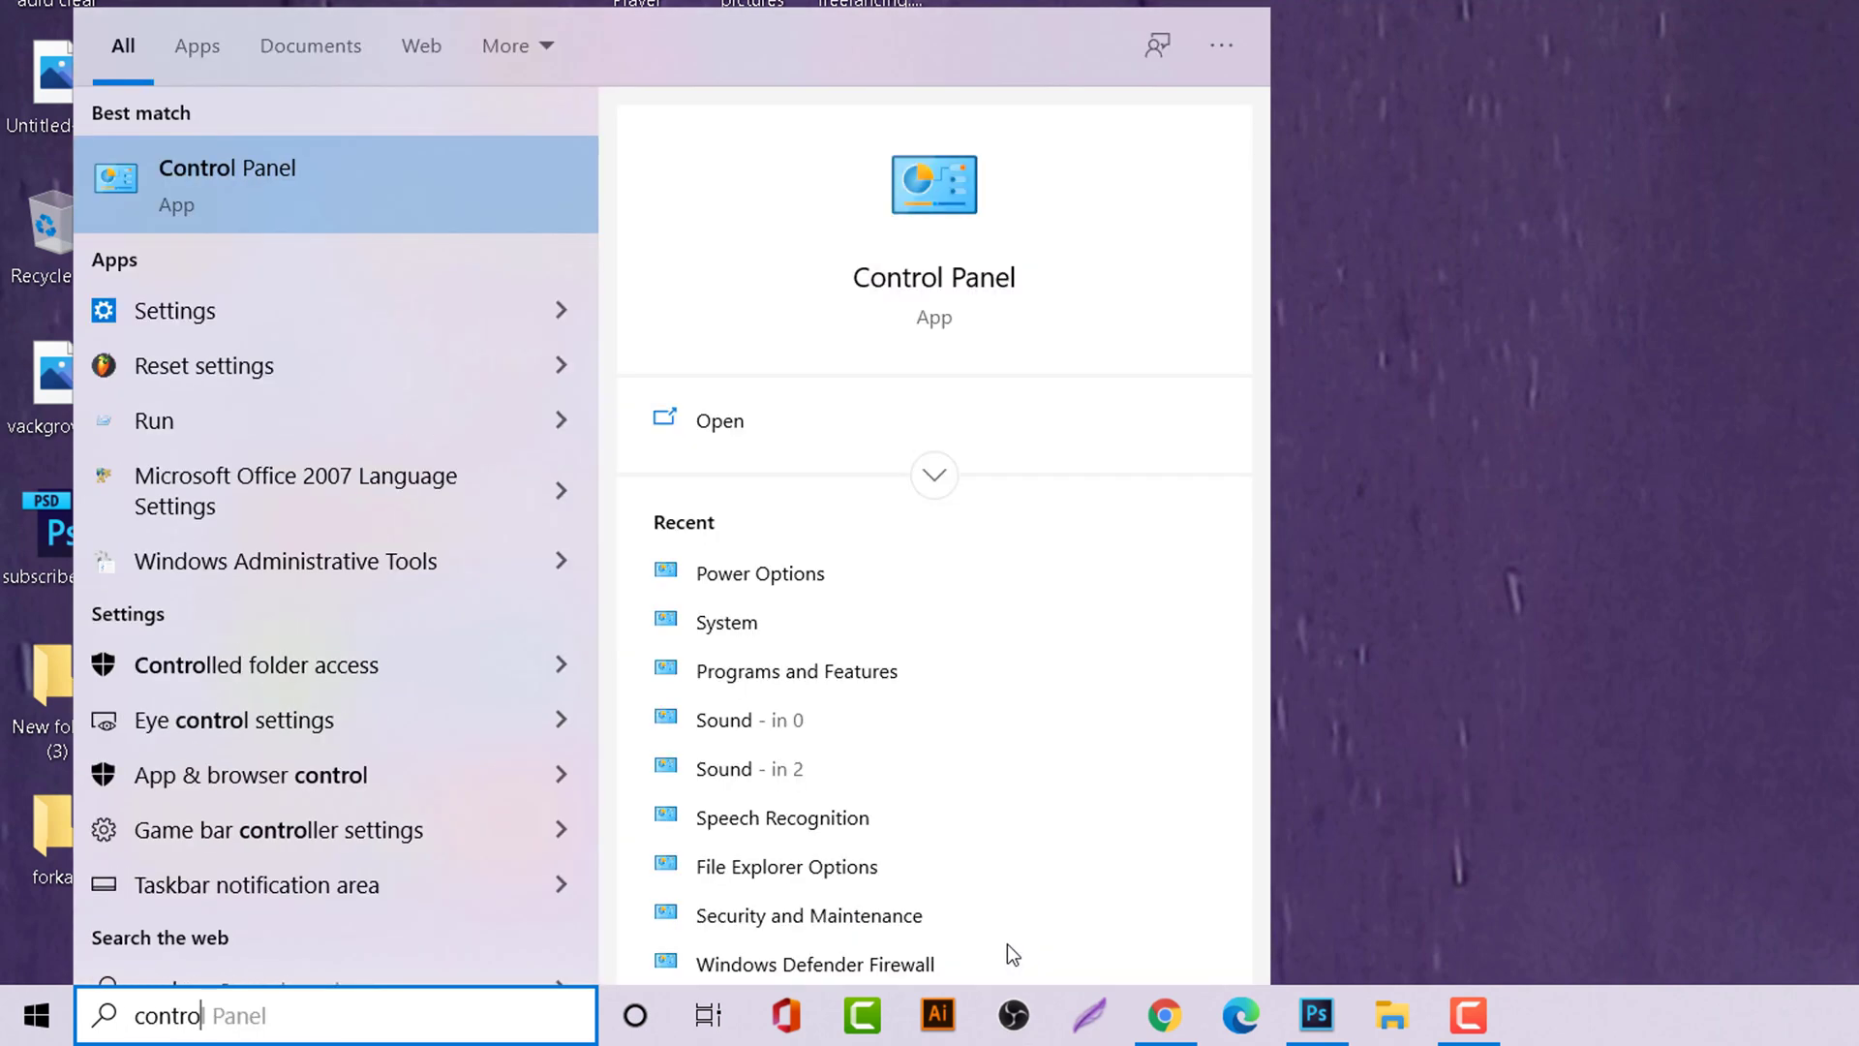
{"action": "type", "text": "l"}
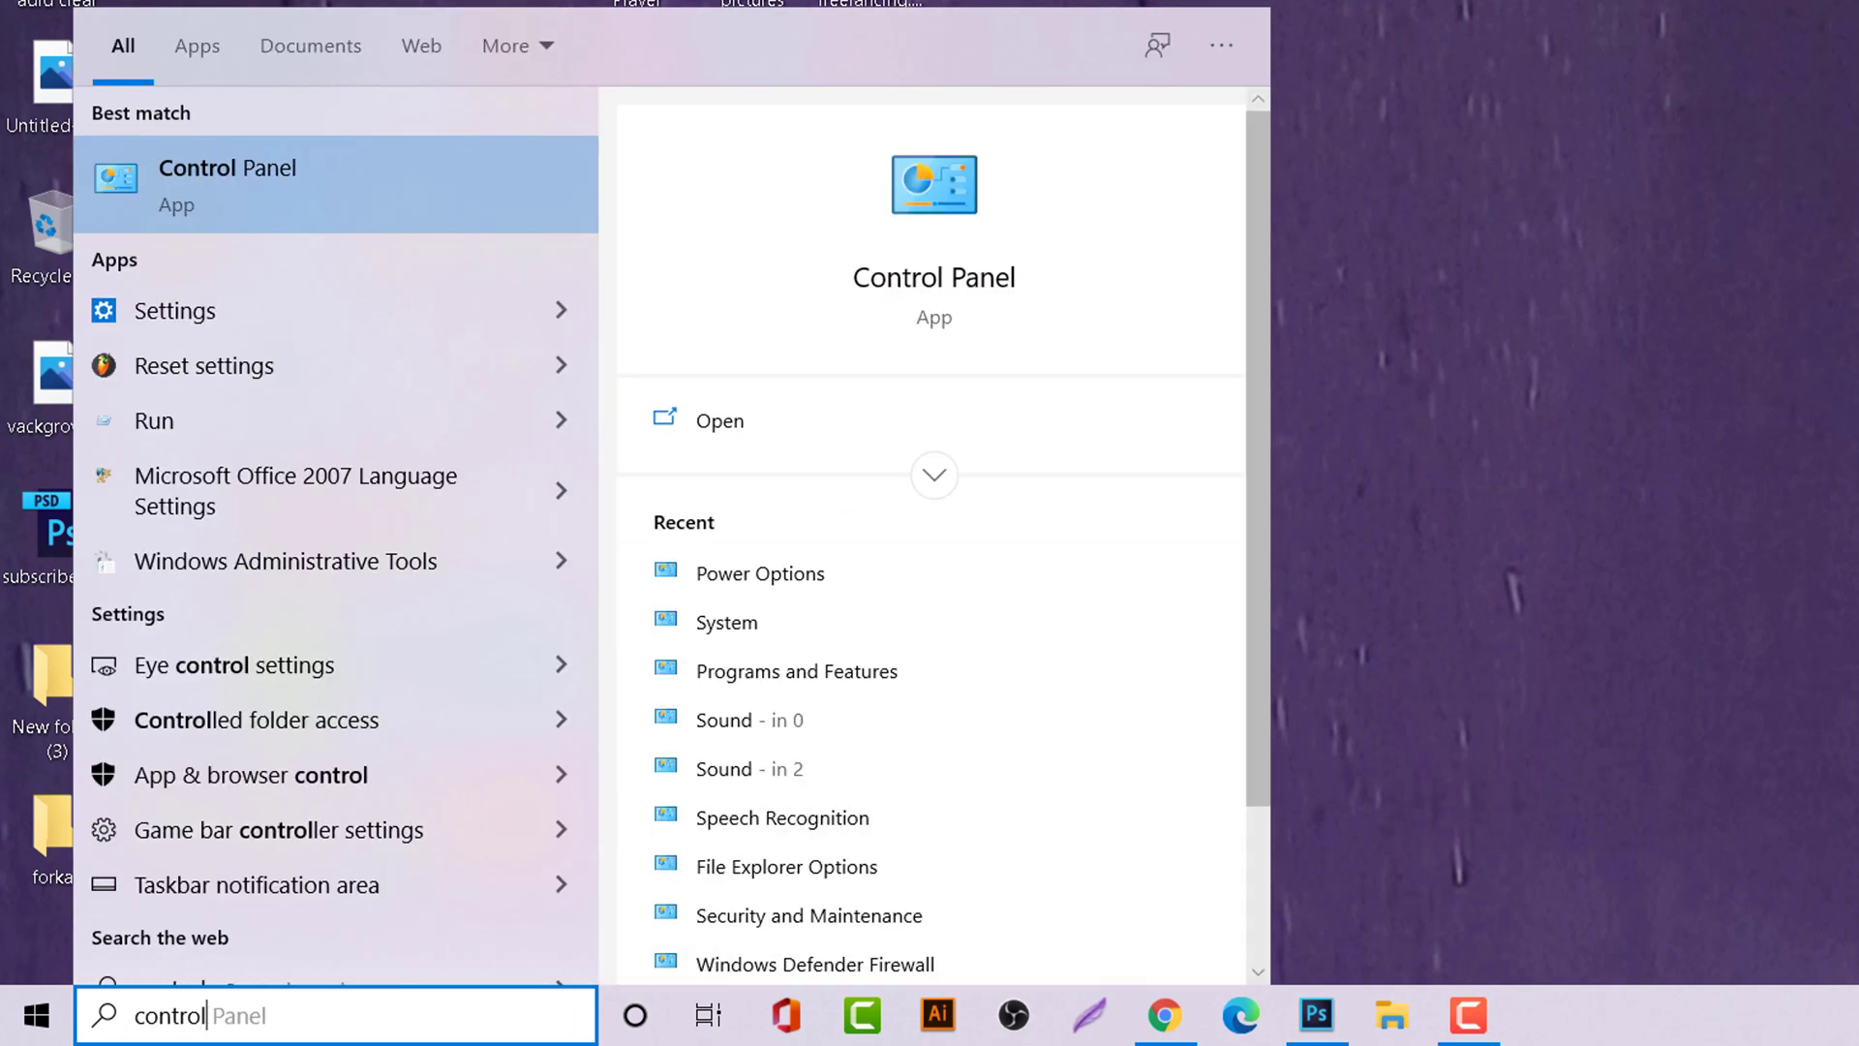
{"action": "left_click", "coordinate": [302, 169]}
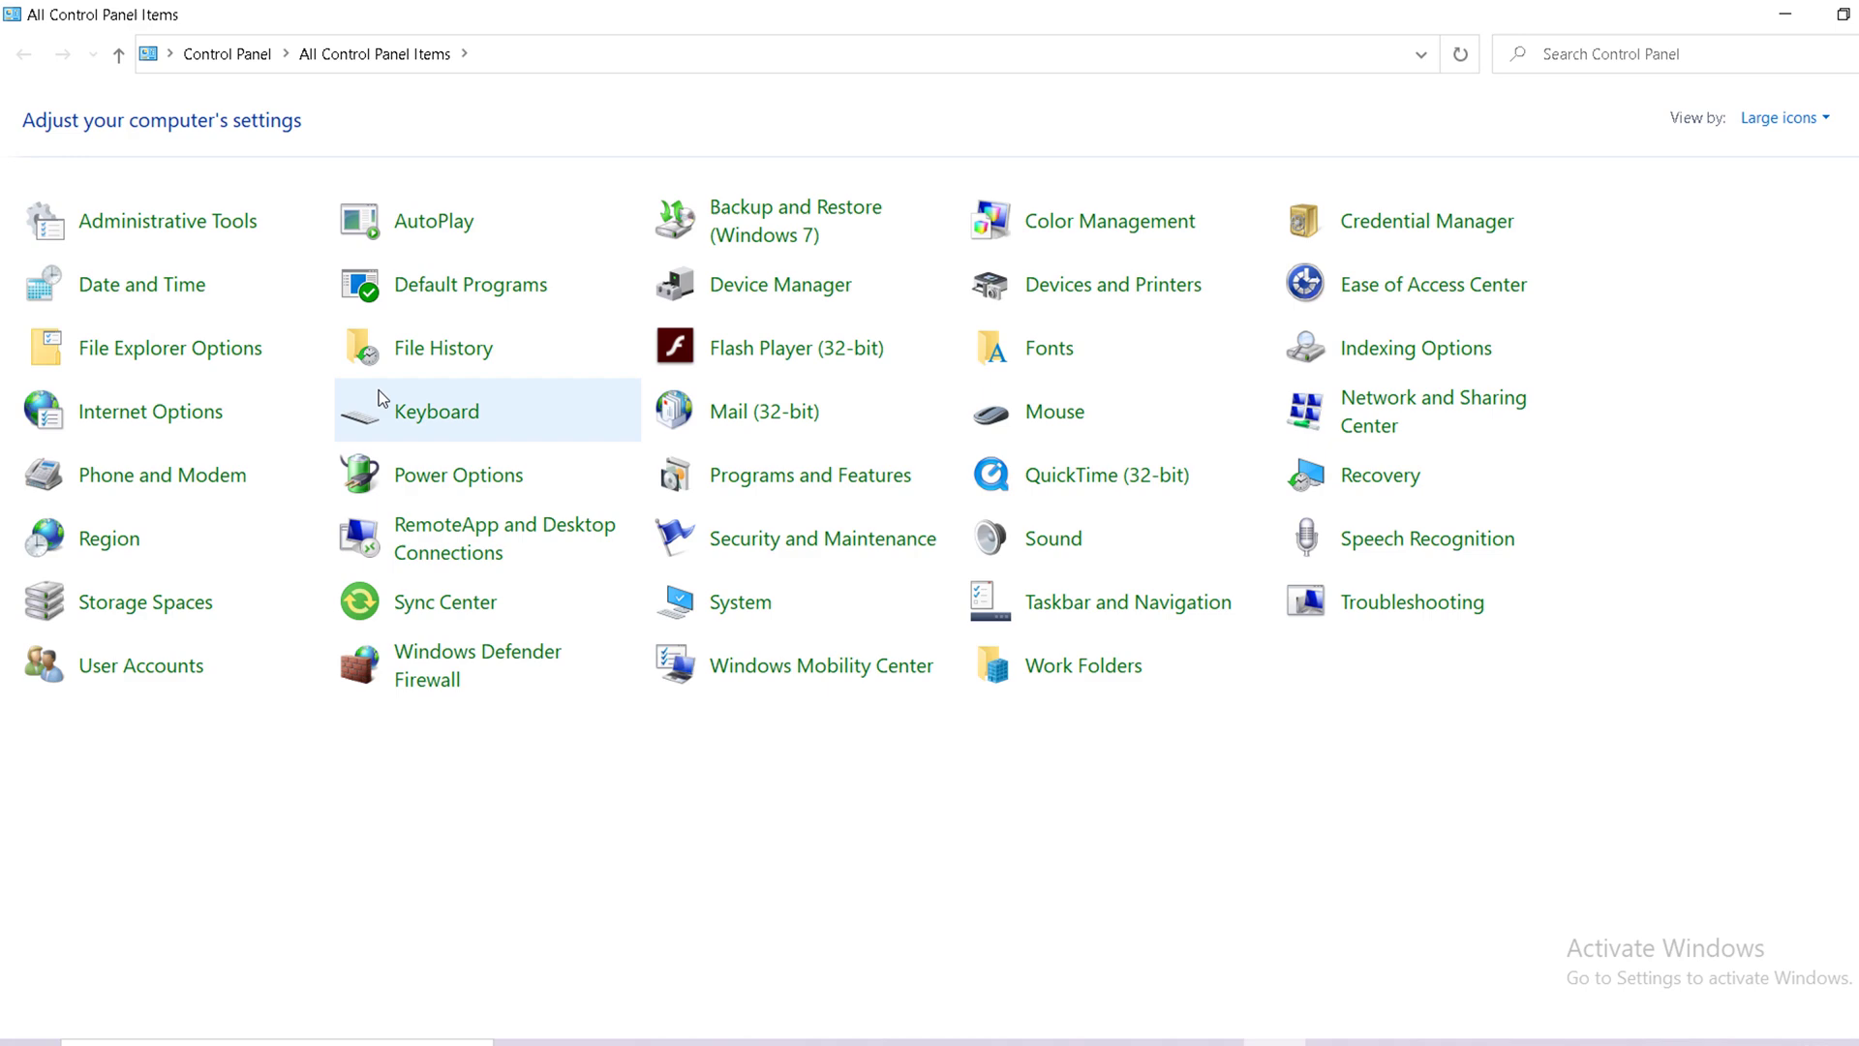
Step: Switch the View by setting to Small icons, then back to Large icons
{"action": "left_click", "coordinate": [1781, 118]}
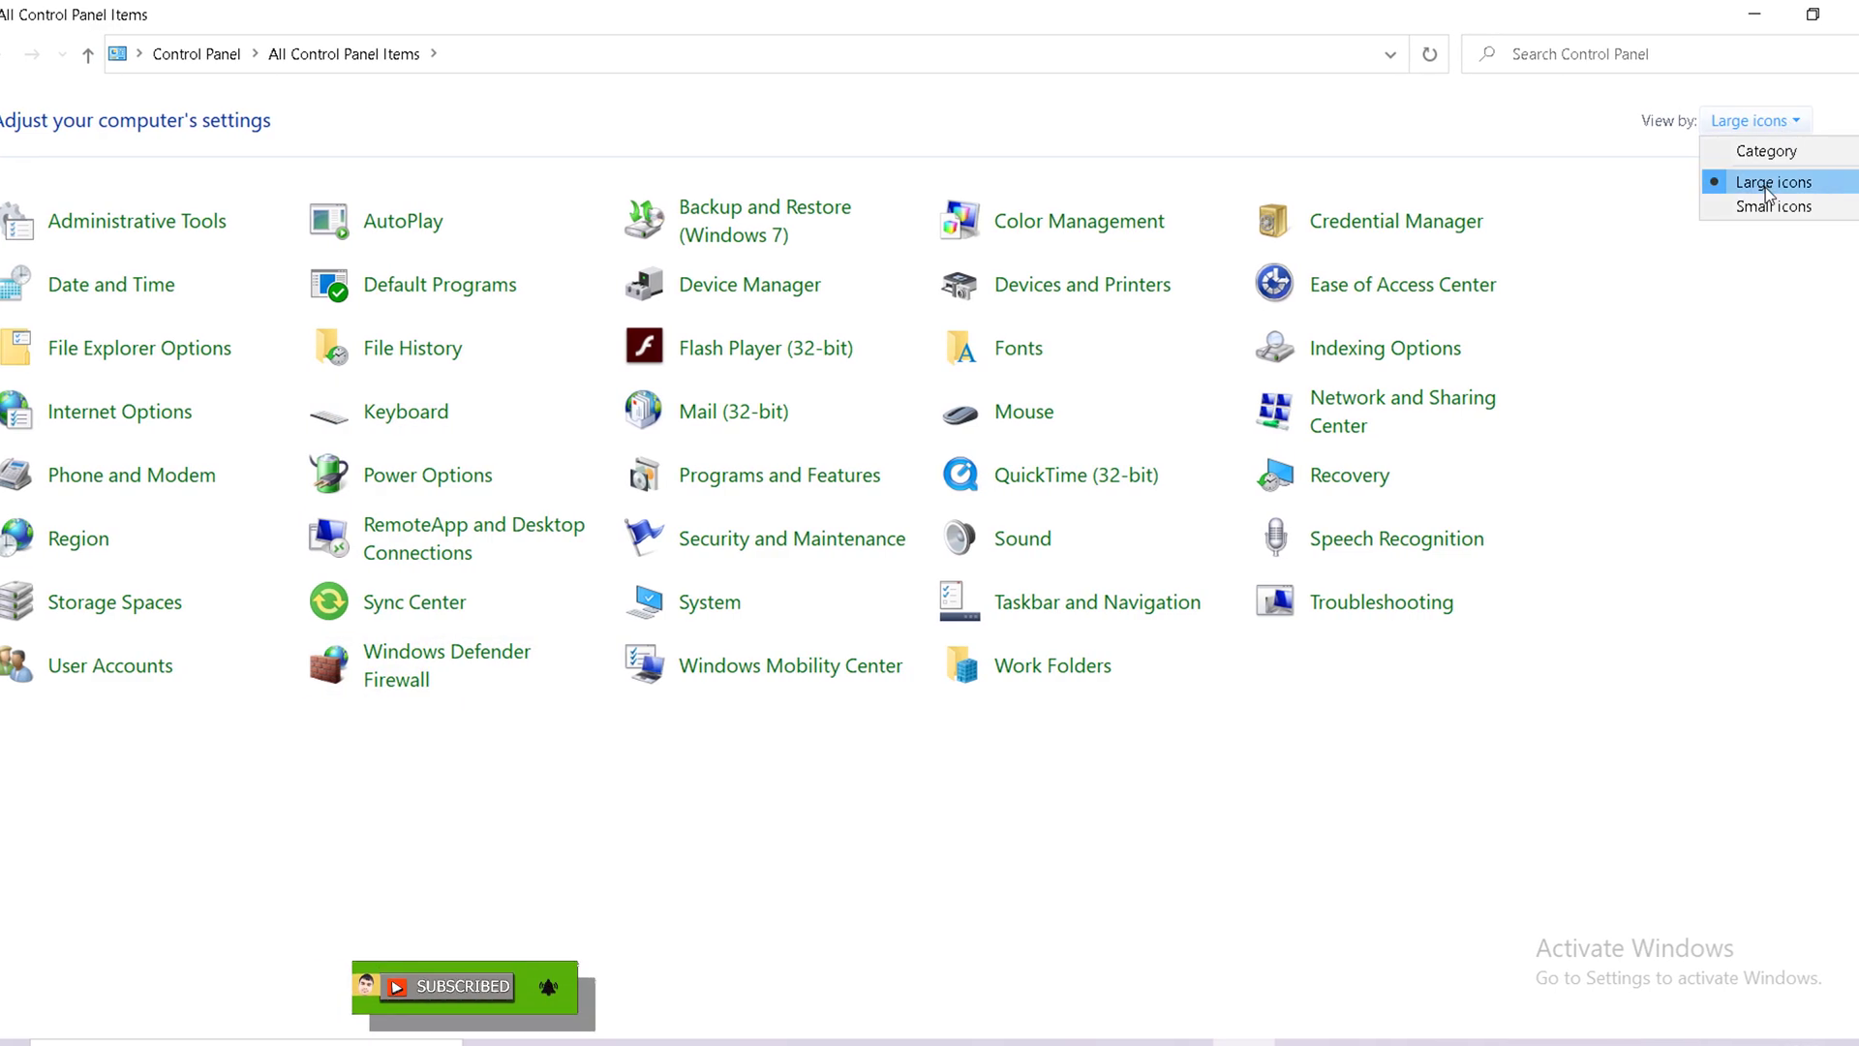
{"action": "left_click", "coordinate": [1768, 184]}
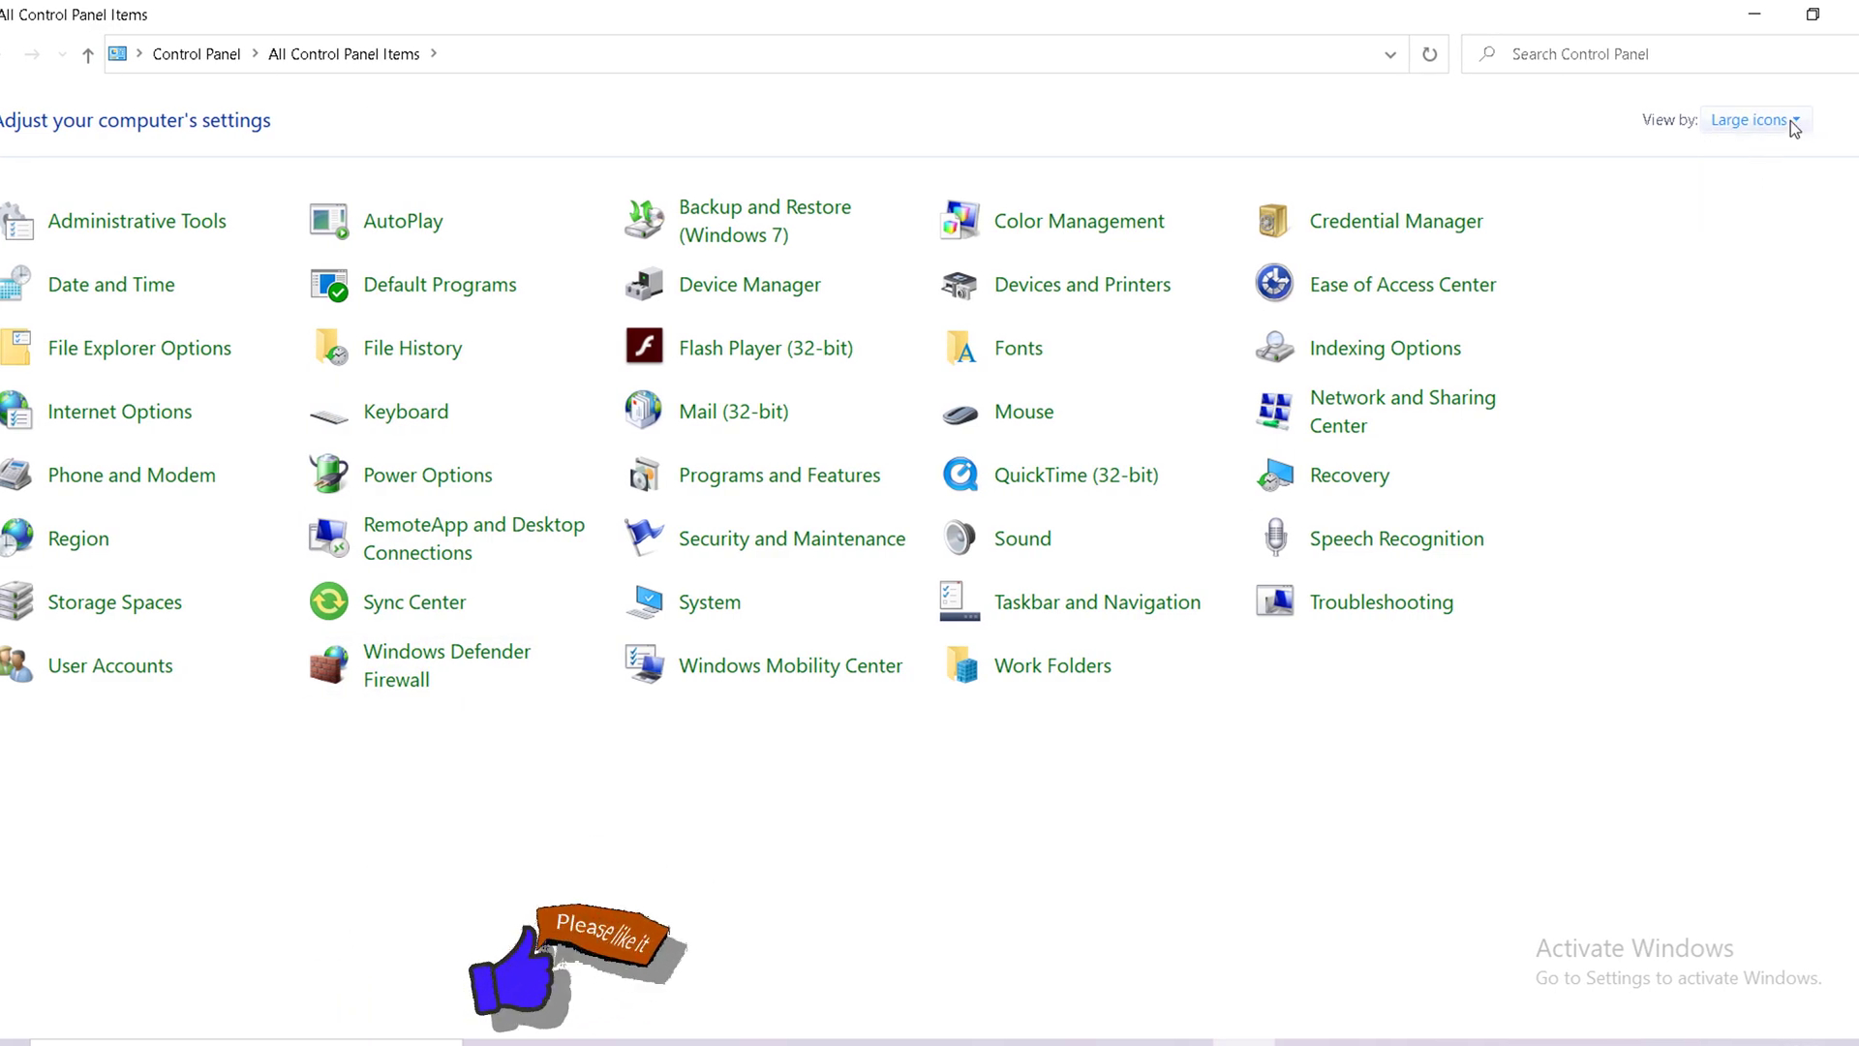
{"action": "left_click", "coordinate": [1794, 122]}
{"action": "left_click", "coordinate": [1778, 206]}
{"action": "left_click", "coordinate": [1789, 121]}
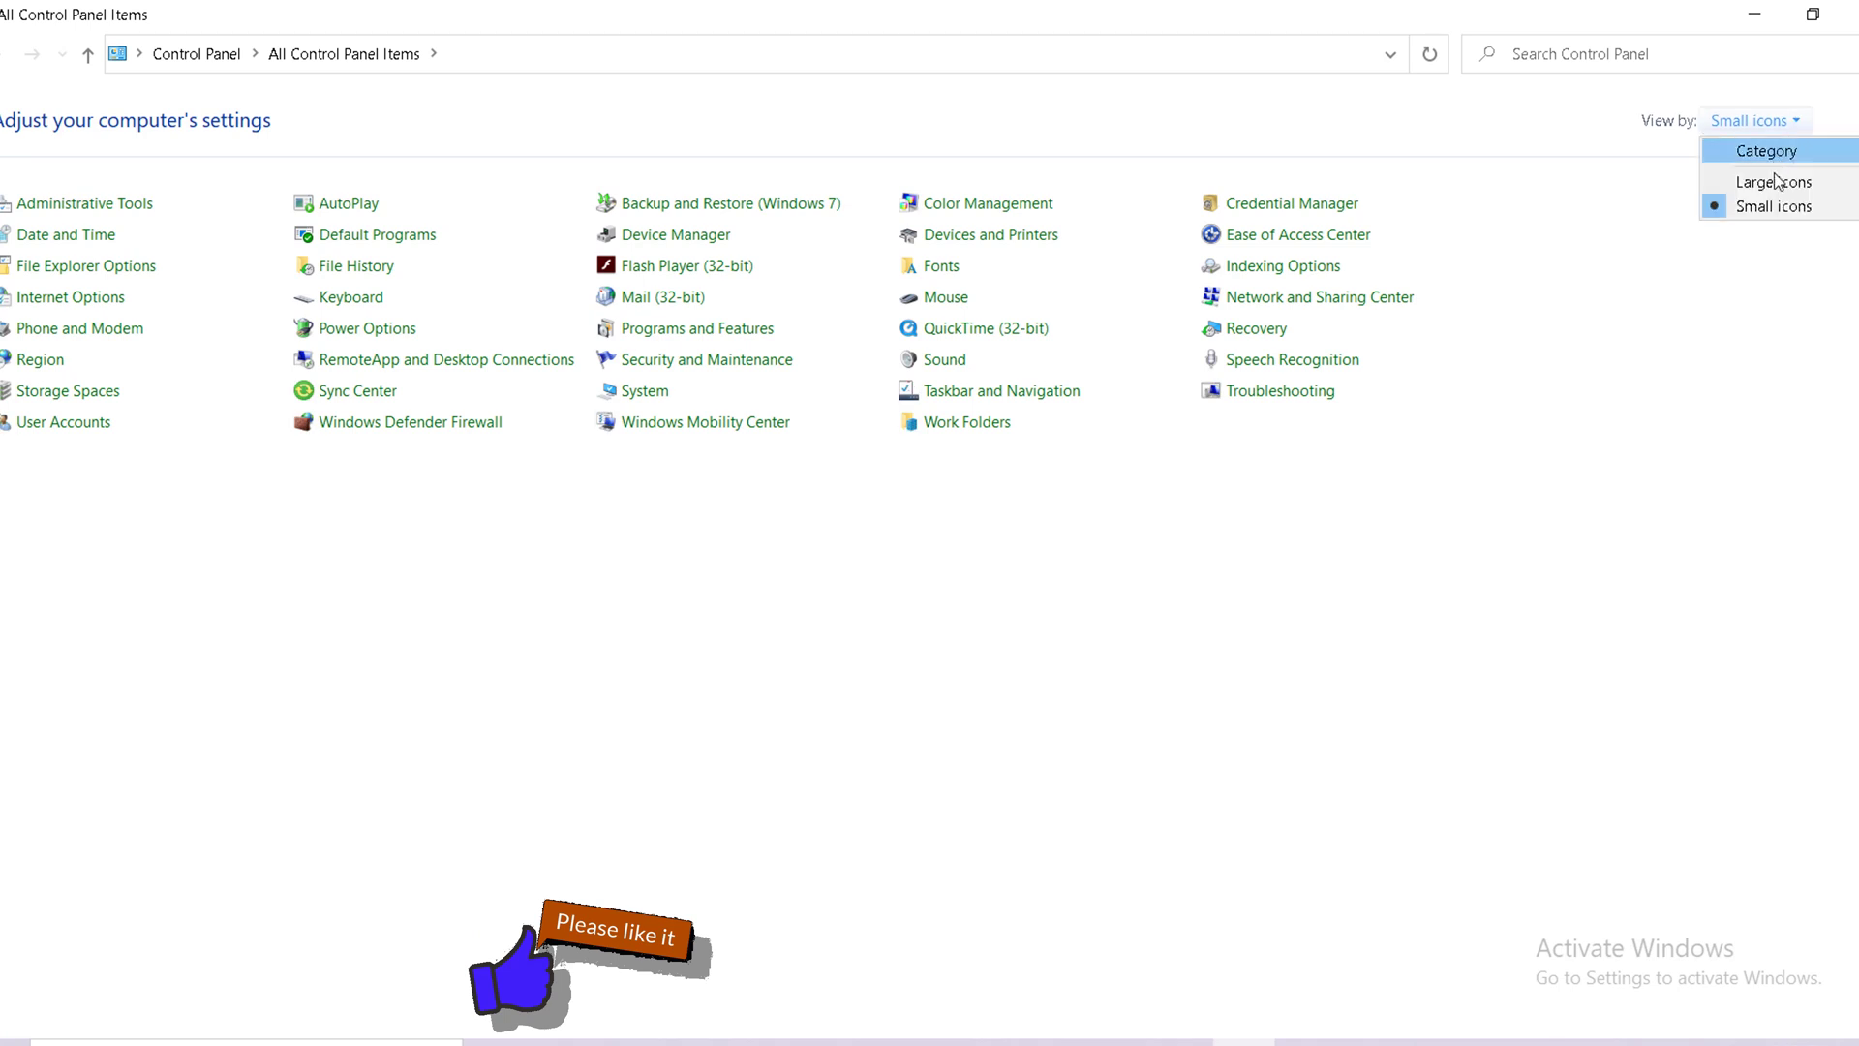
{"action": "left_click", "coordinate": [1776, 182]}
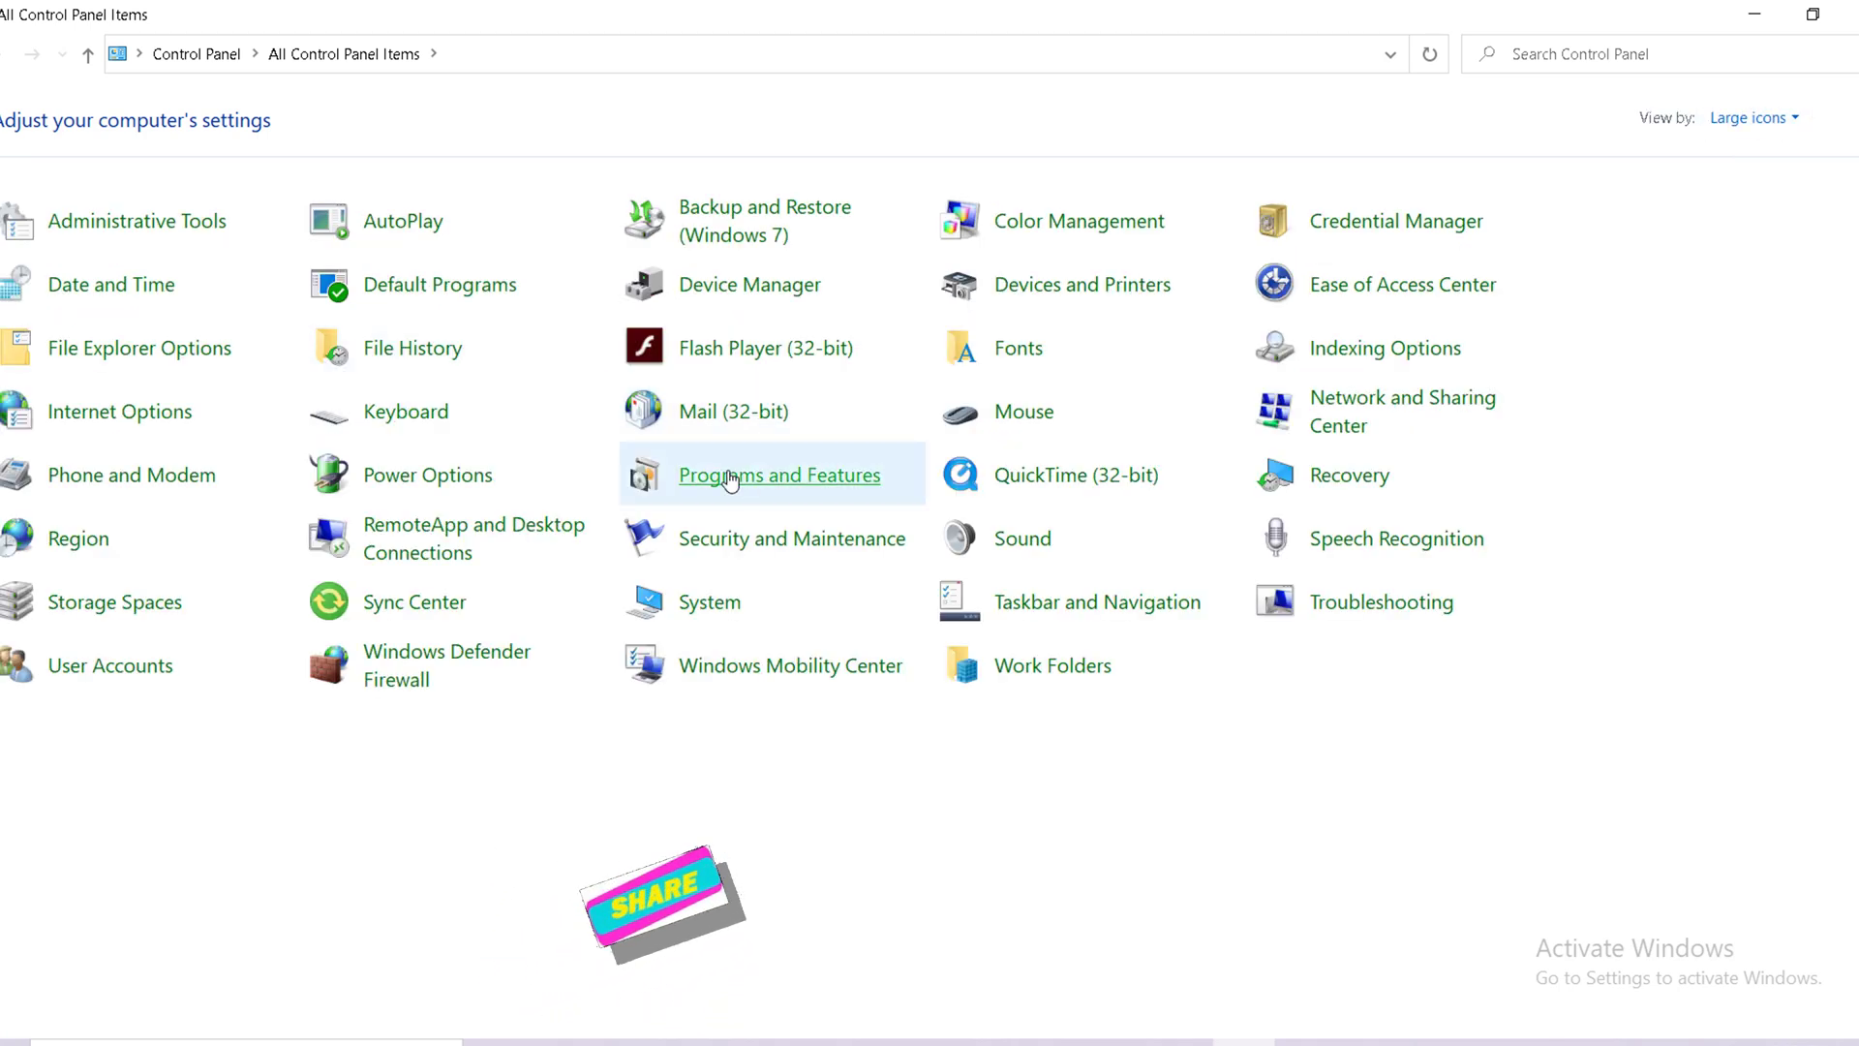
Step: Open Programs and Features and select DroidCam Client in the installed list
{"action": "left_click", "coordinate": [798, 489]}
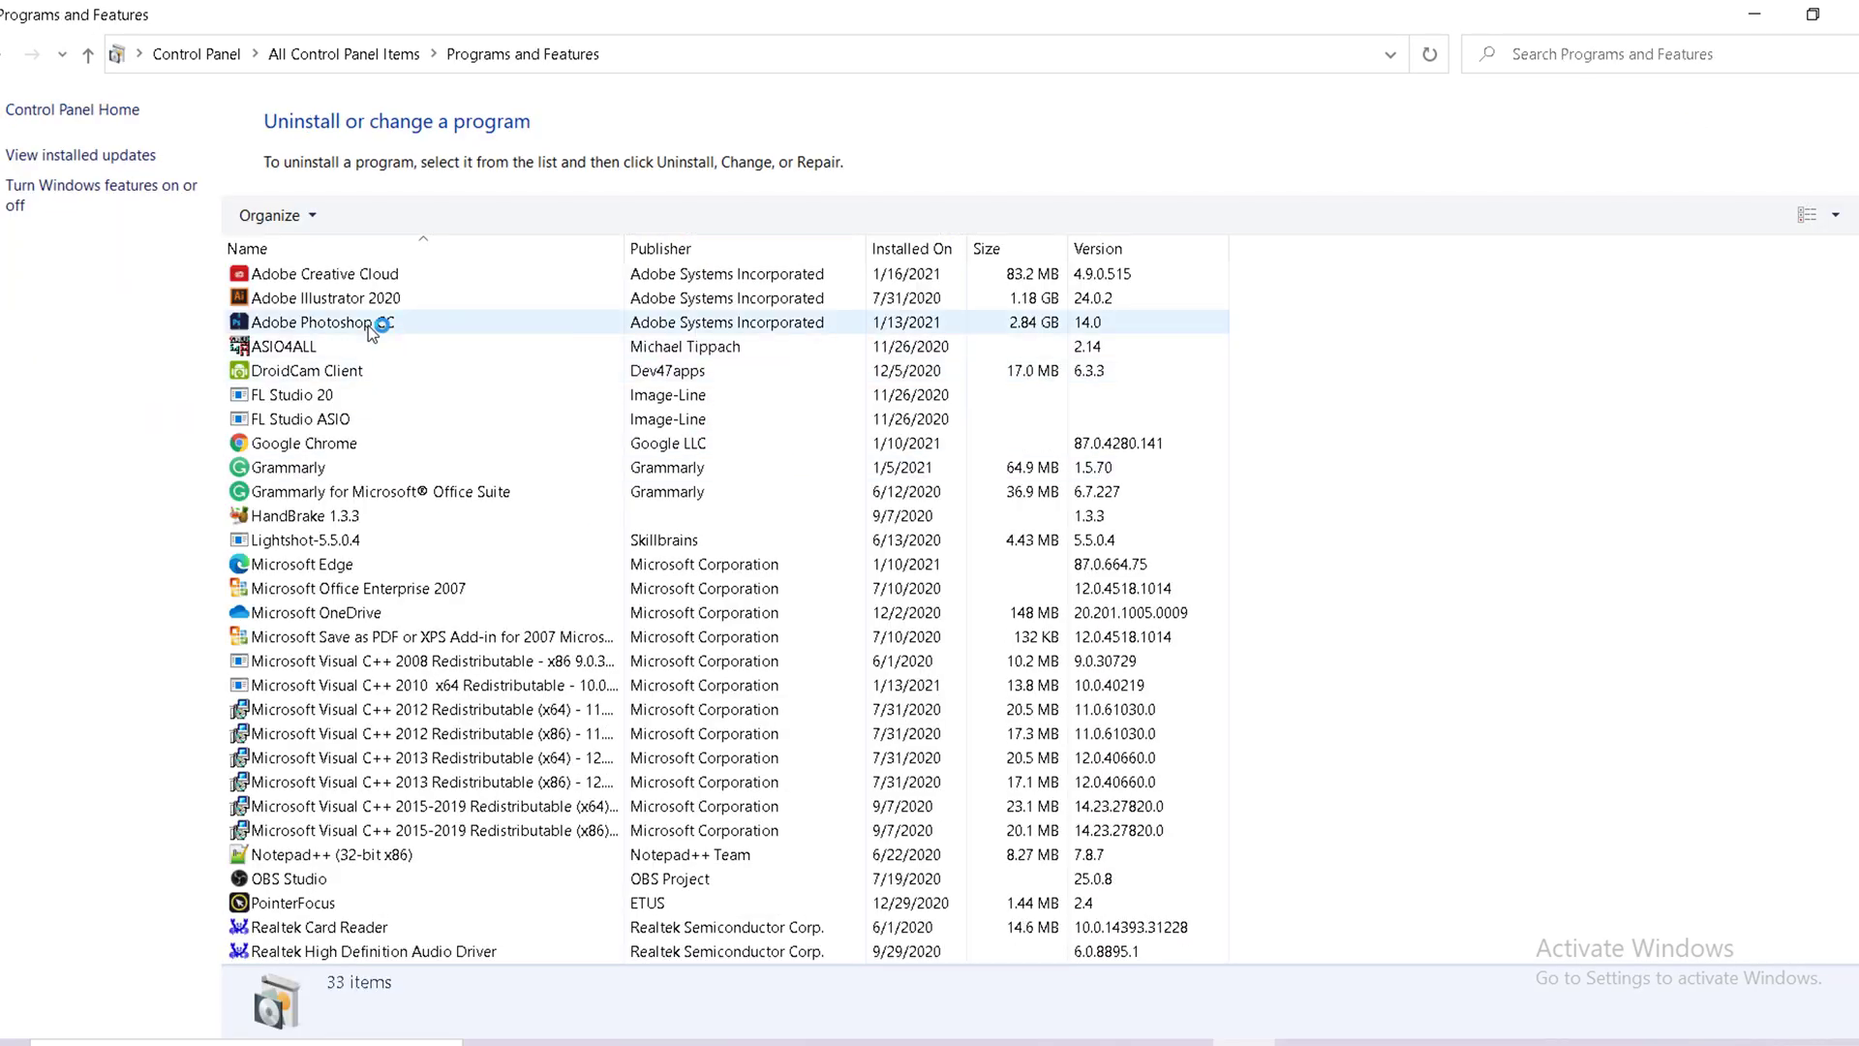
{"action": "scroll", "coordinate": [407, 762], "scroll_direction": "down", "scroll_amount": 2}
{"action": "scroll", "coordinate": [407, 762], "scroll_direction": "down", "scroll_amount": 2}
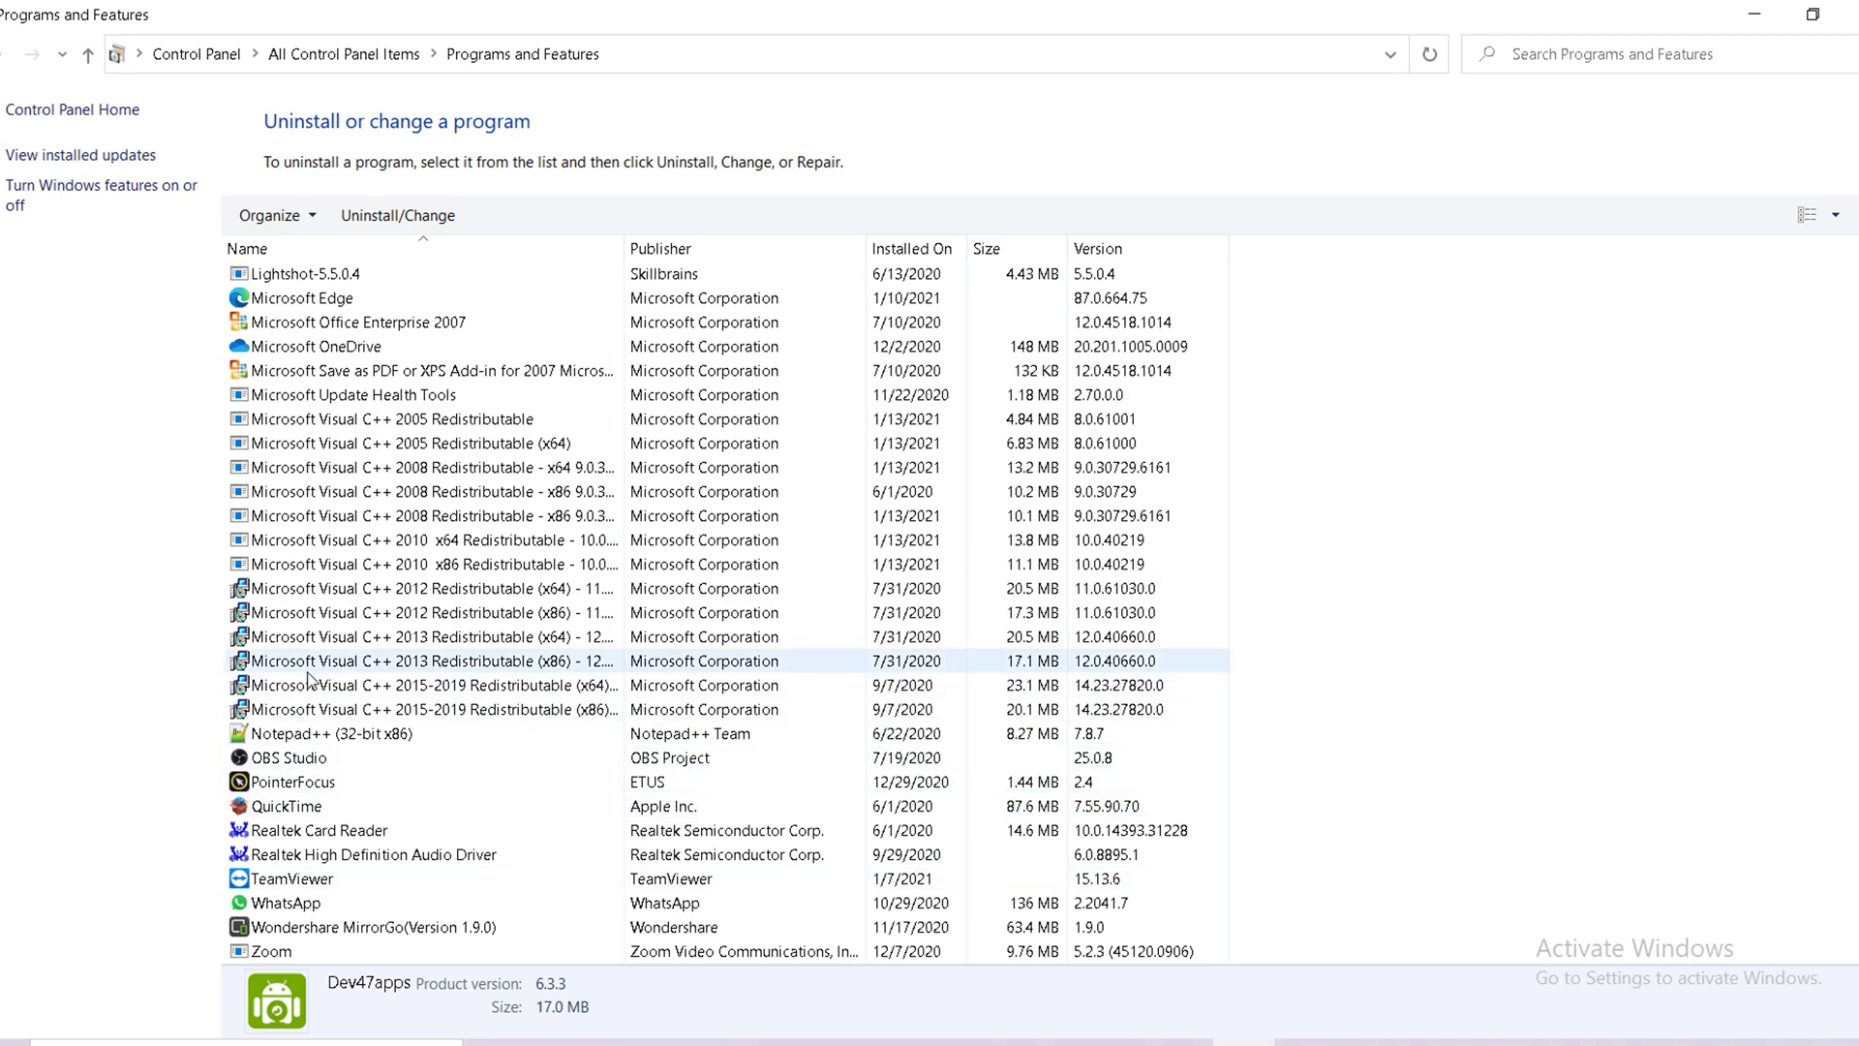
{"action": "scroll", "coordinate": [308, 677], "scroll_direction": "up", "scroll_amount": 4}
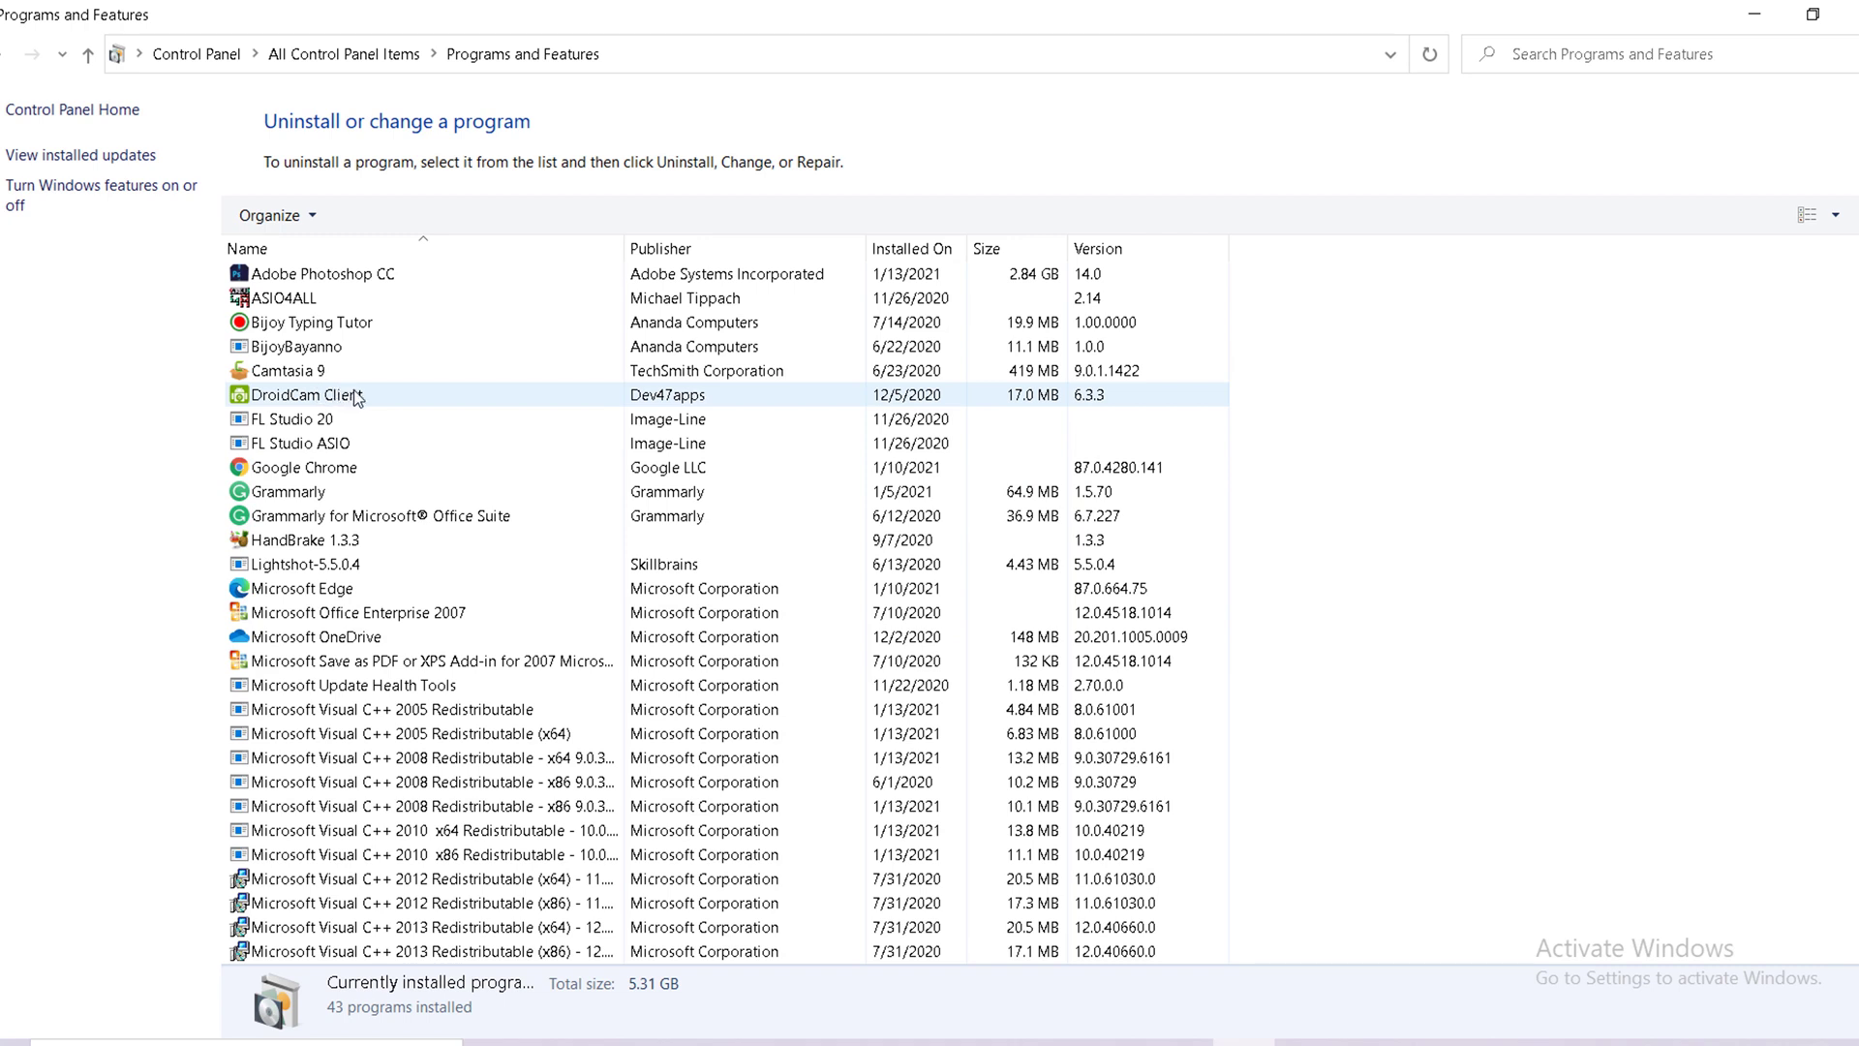
{"action": "left_click", "coordinate": [305, 404]}
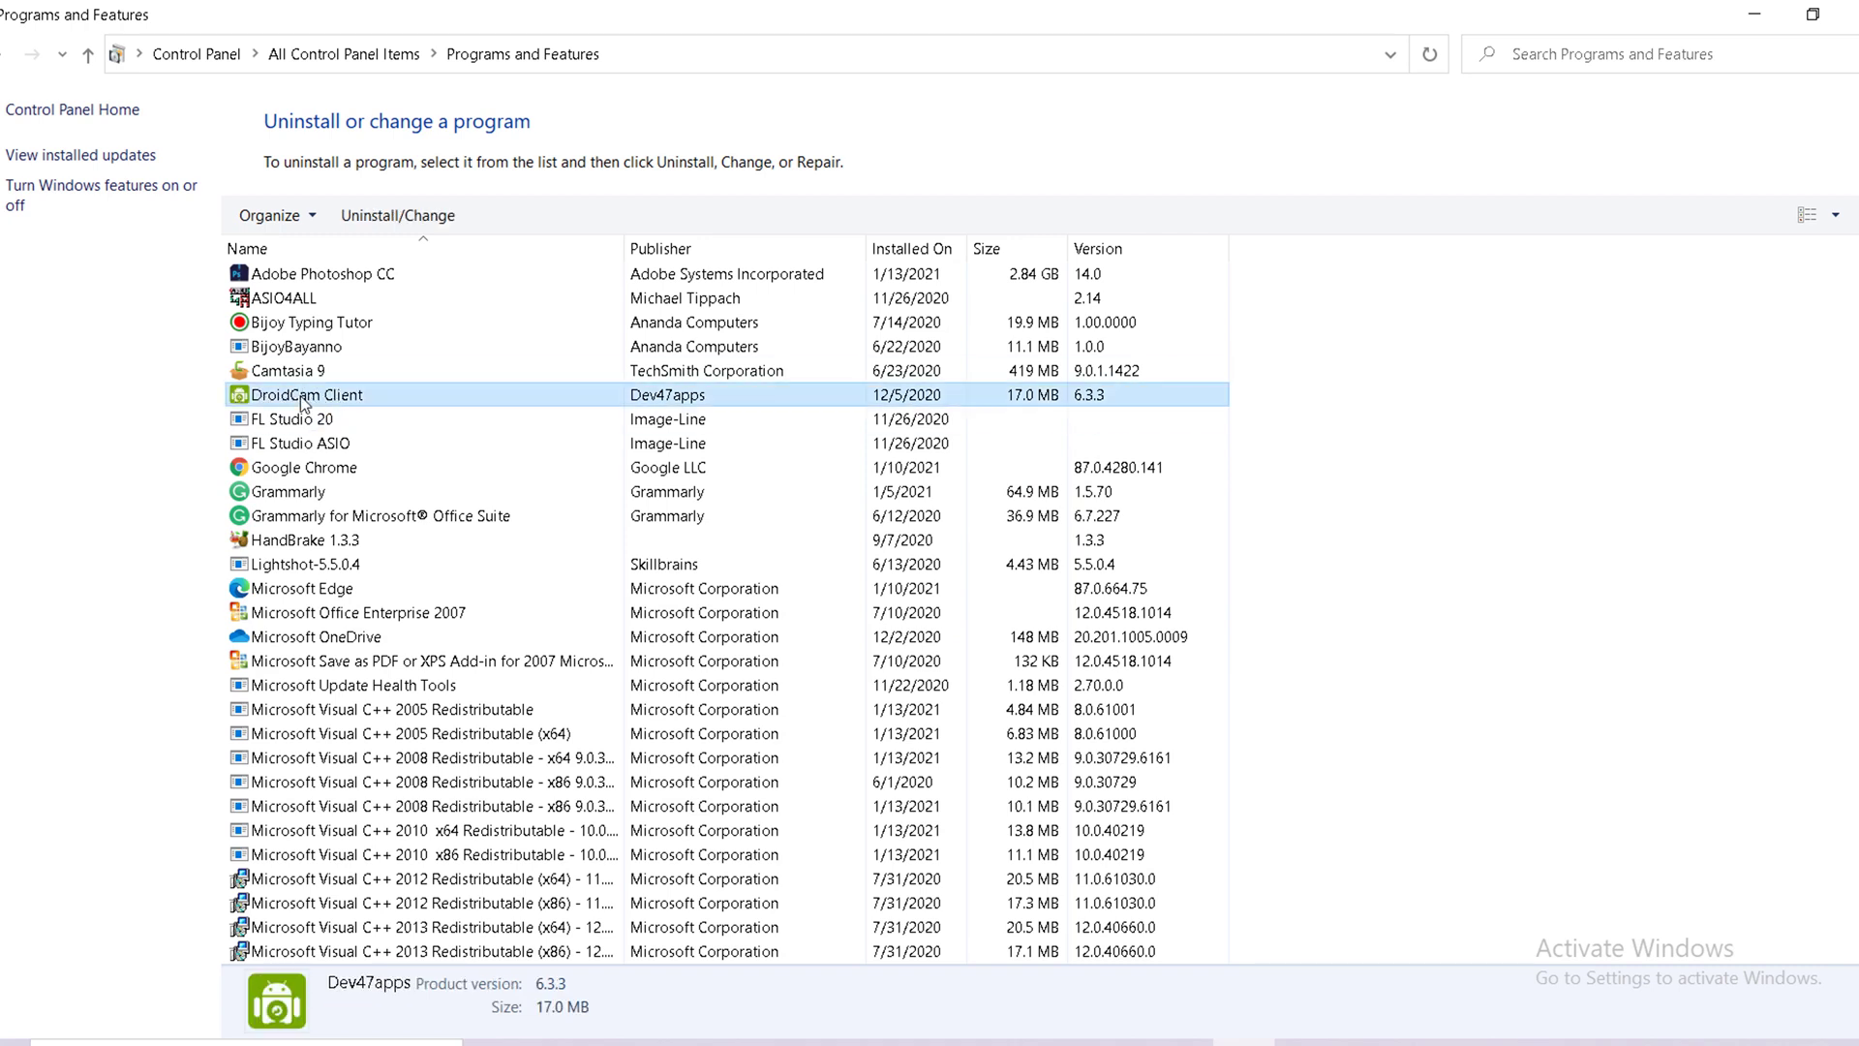
Step: Uninstall DroidCam Client and finish with Reboot now
{"action": "left_click", "coordinate": [371, 217]}
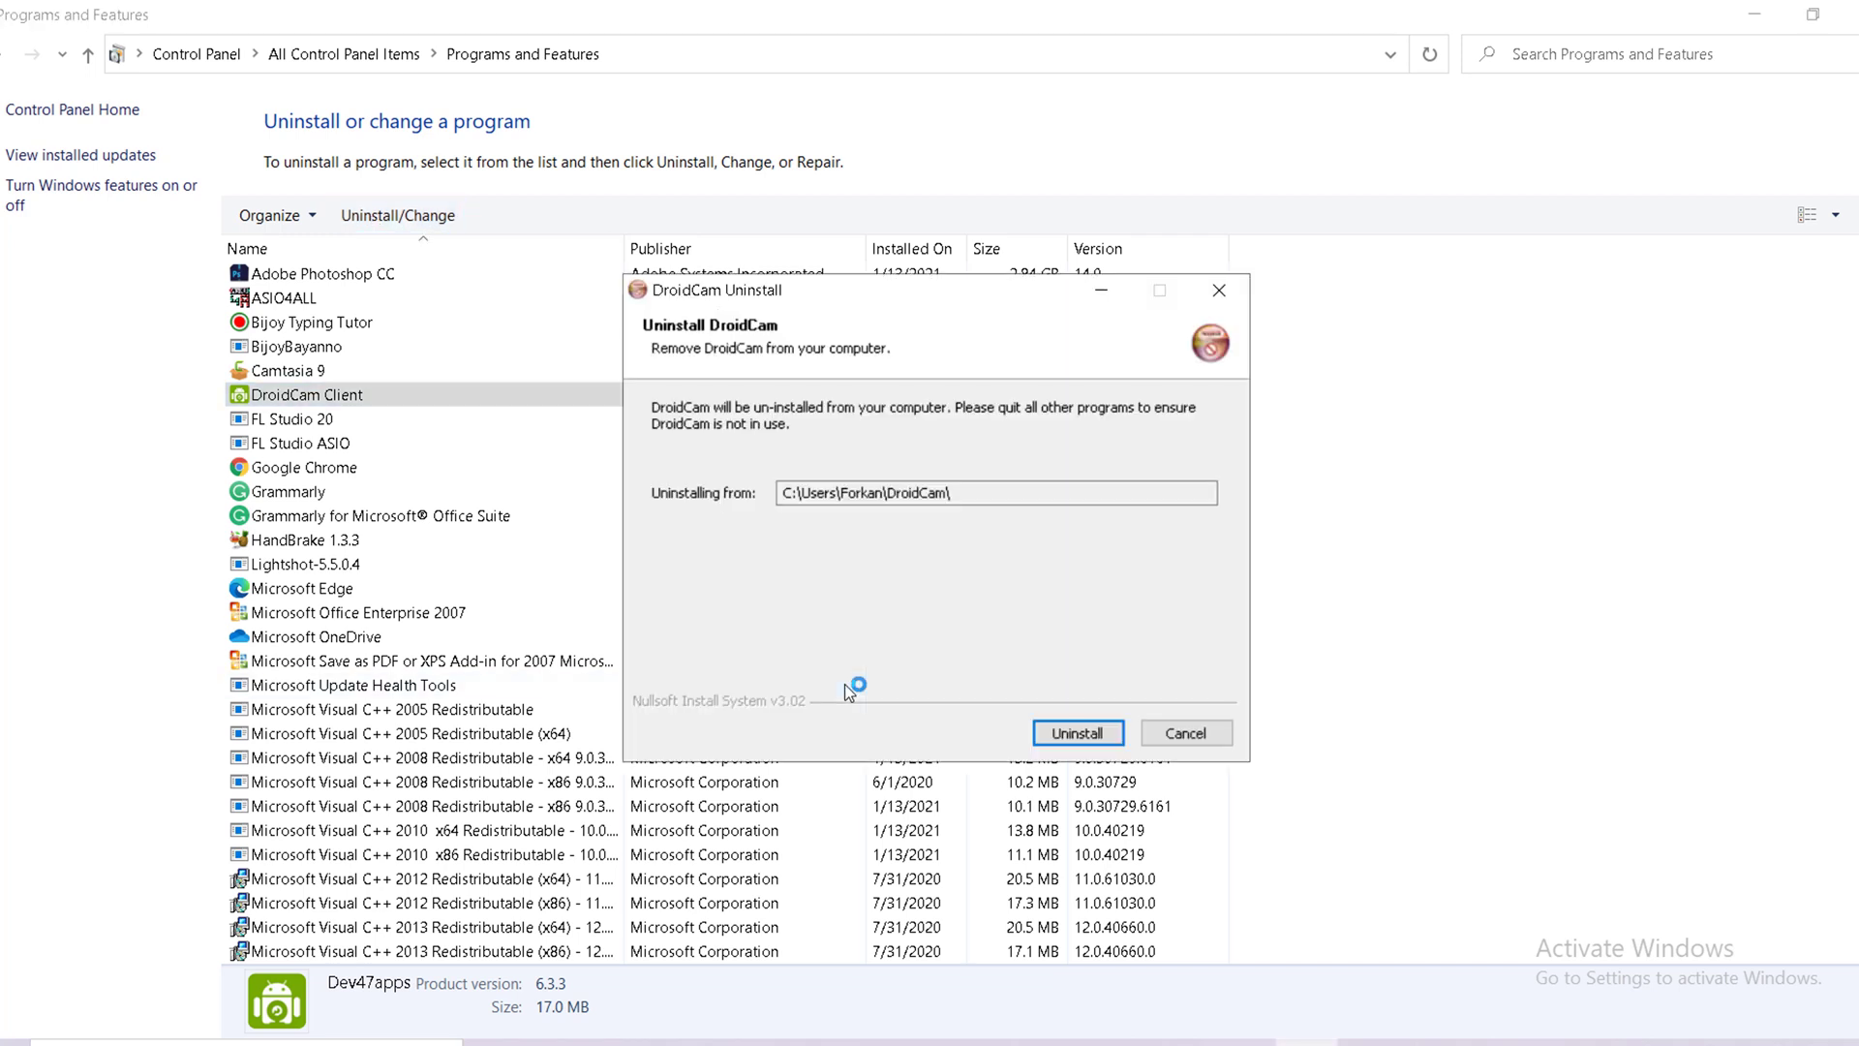
{"action": "left_click", "coordinate": [1079, 734]}
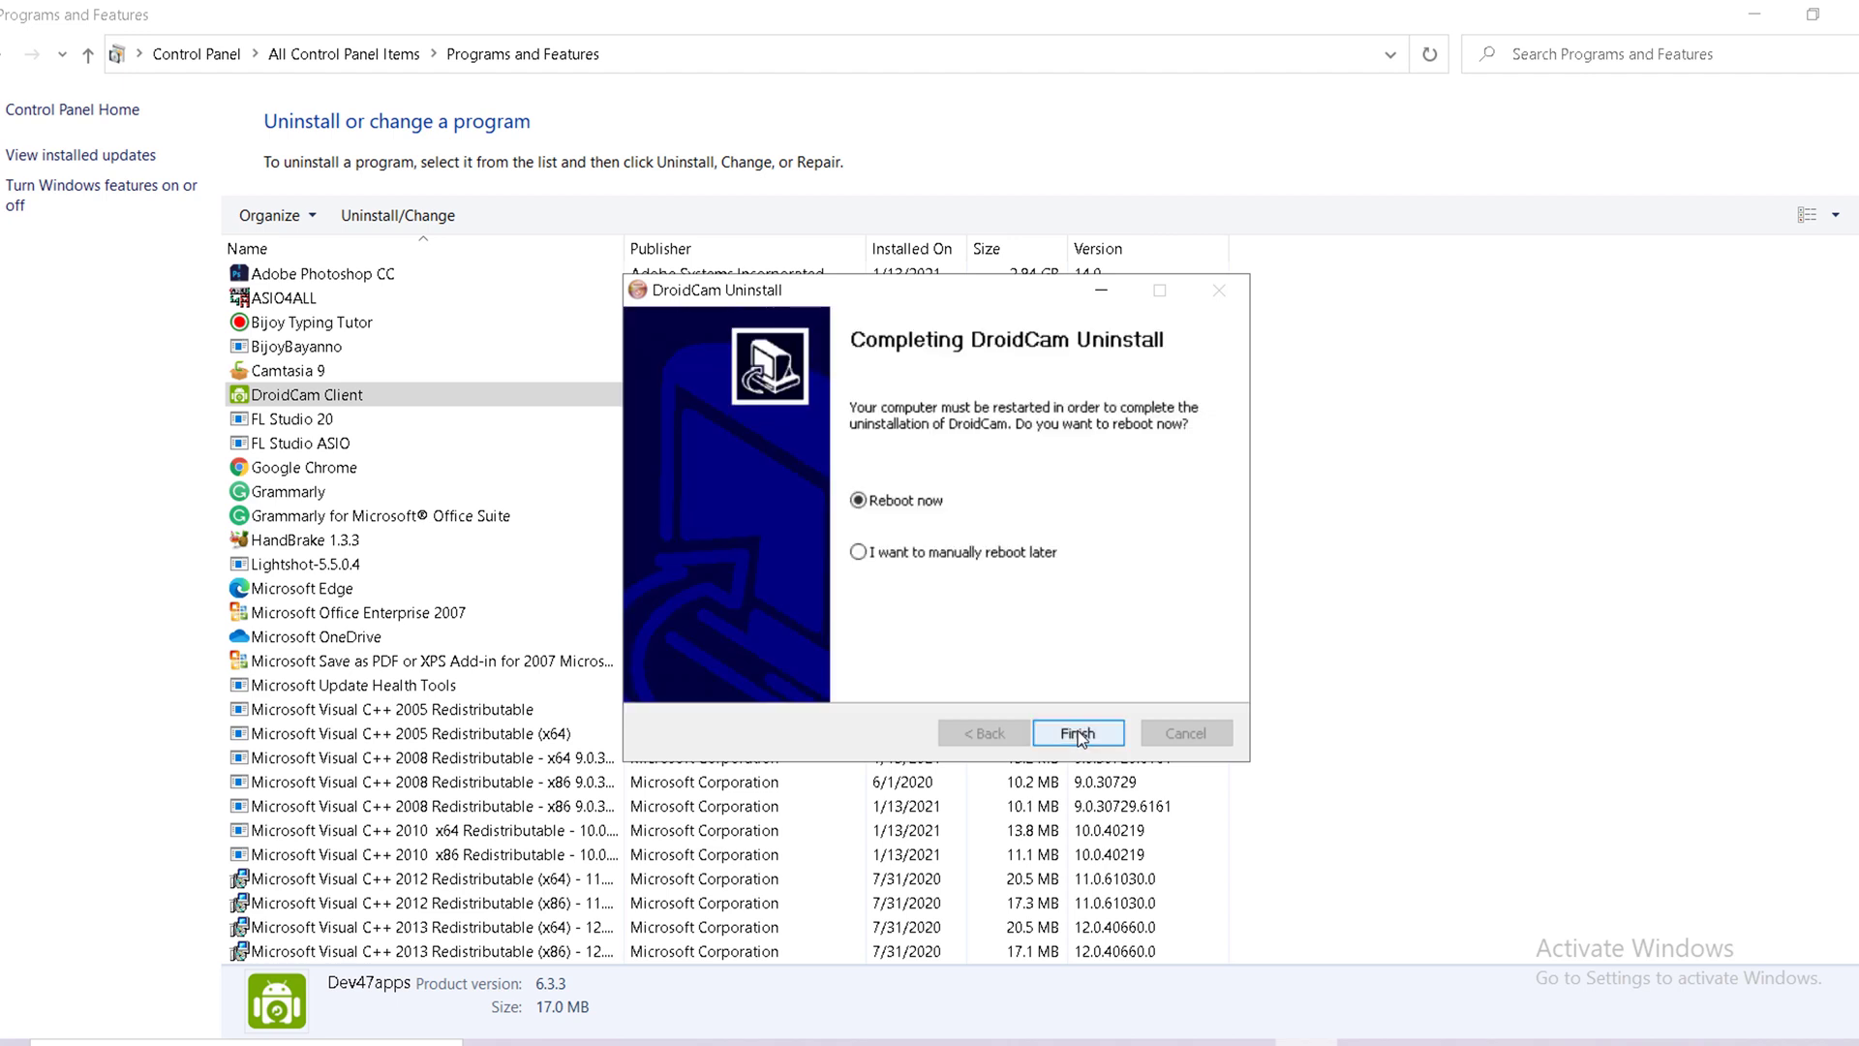
{"action": "left_click", "coordinate": [1079, 734]}
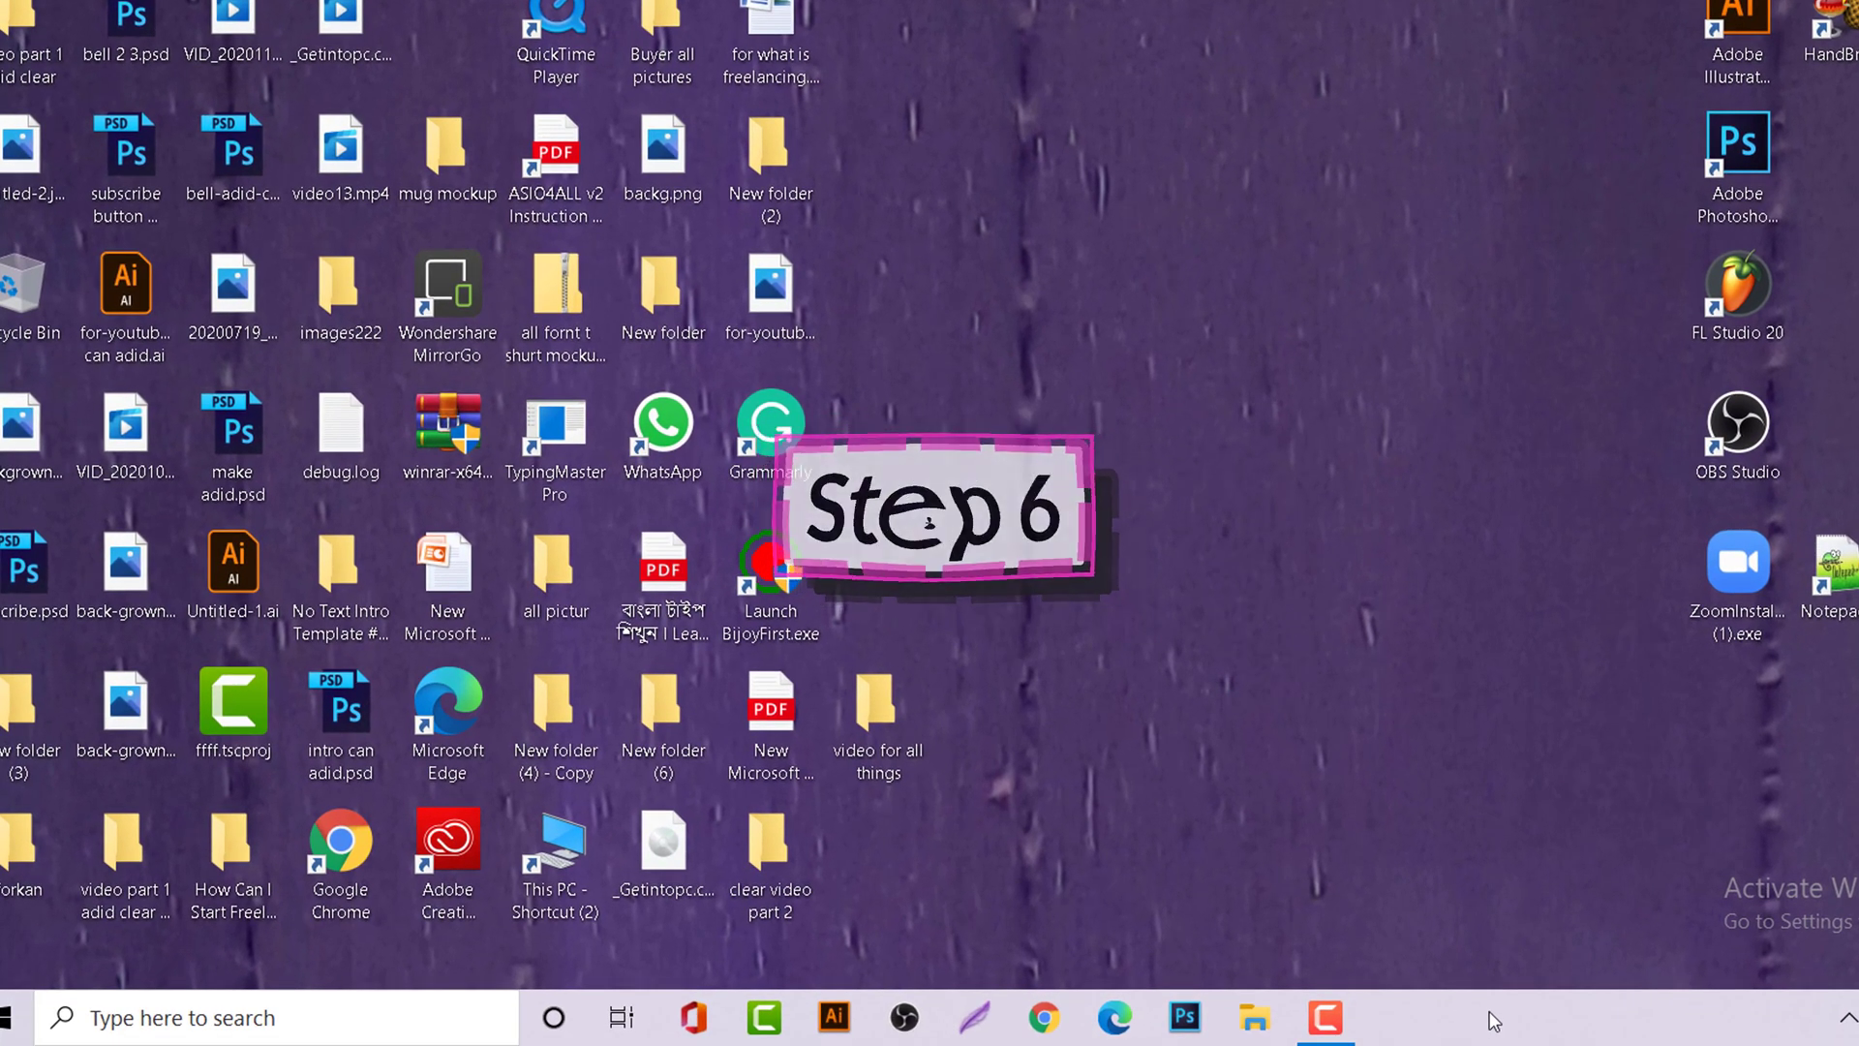
{"action": "right_click", "coordinate": [1497, 1020]}
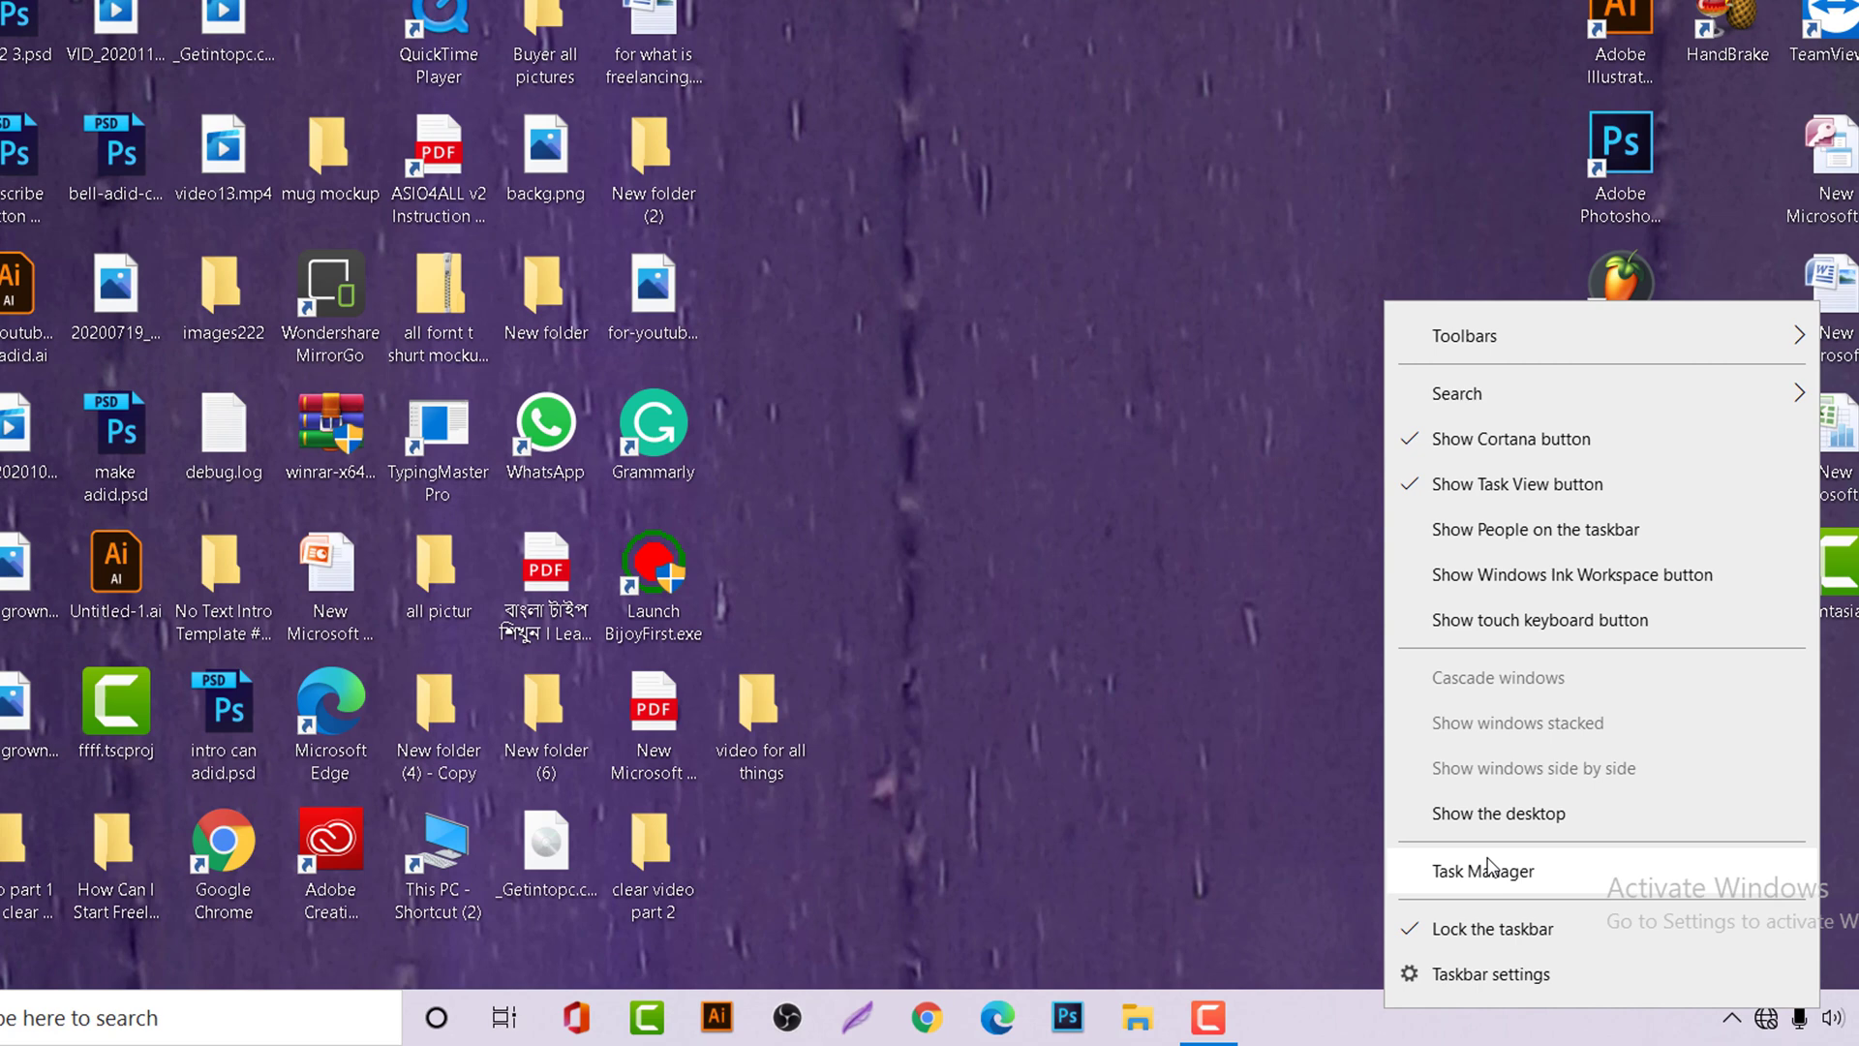
{"action": "left_click", "coordinate": [1511, 871]}
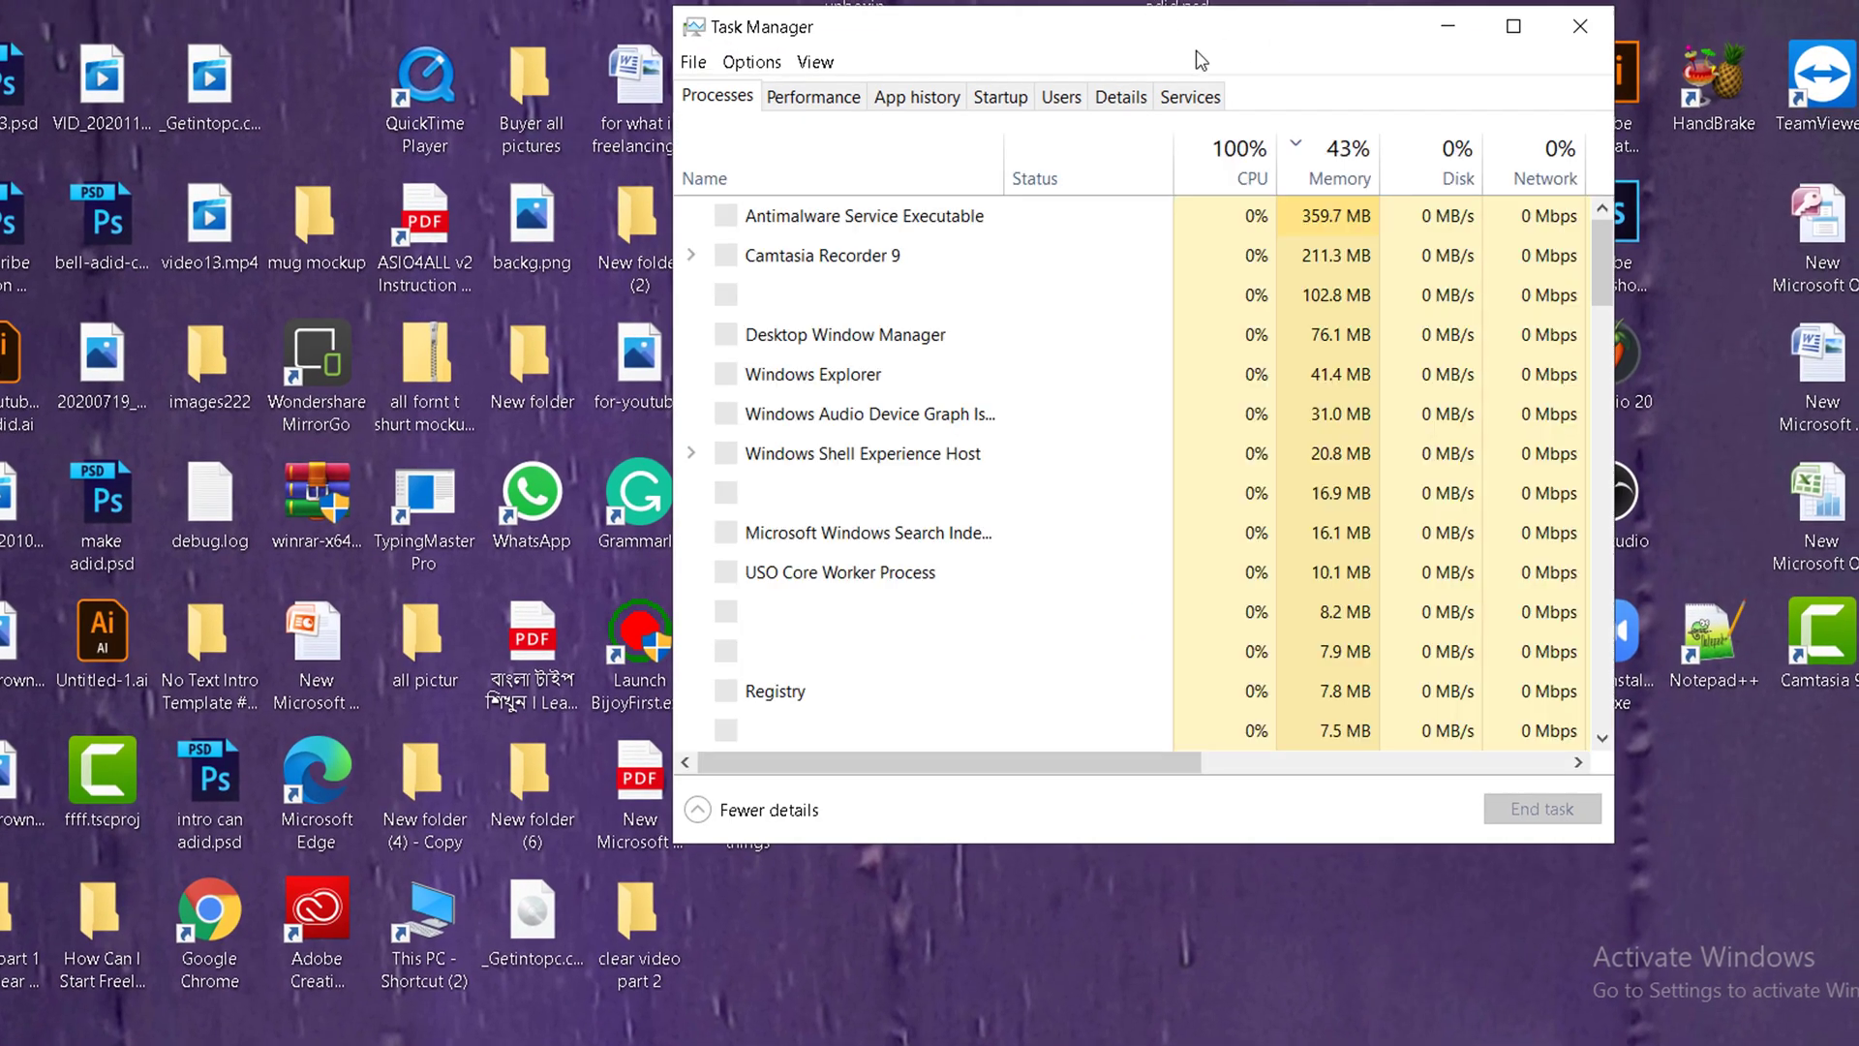
{"action": "left_click_drag", "start_coordinate": [1200, 38], "coordinate": [986, 133]}
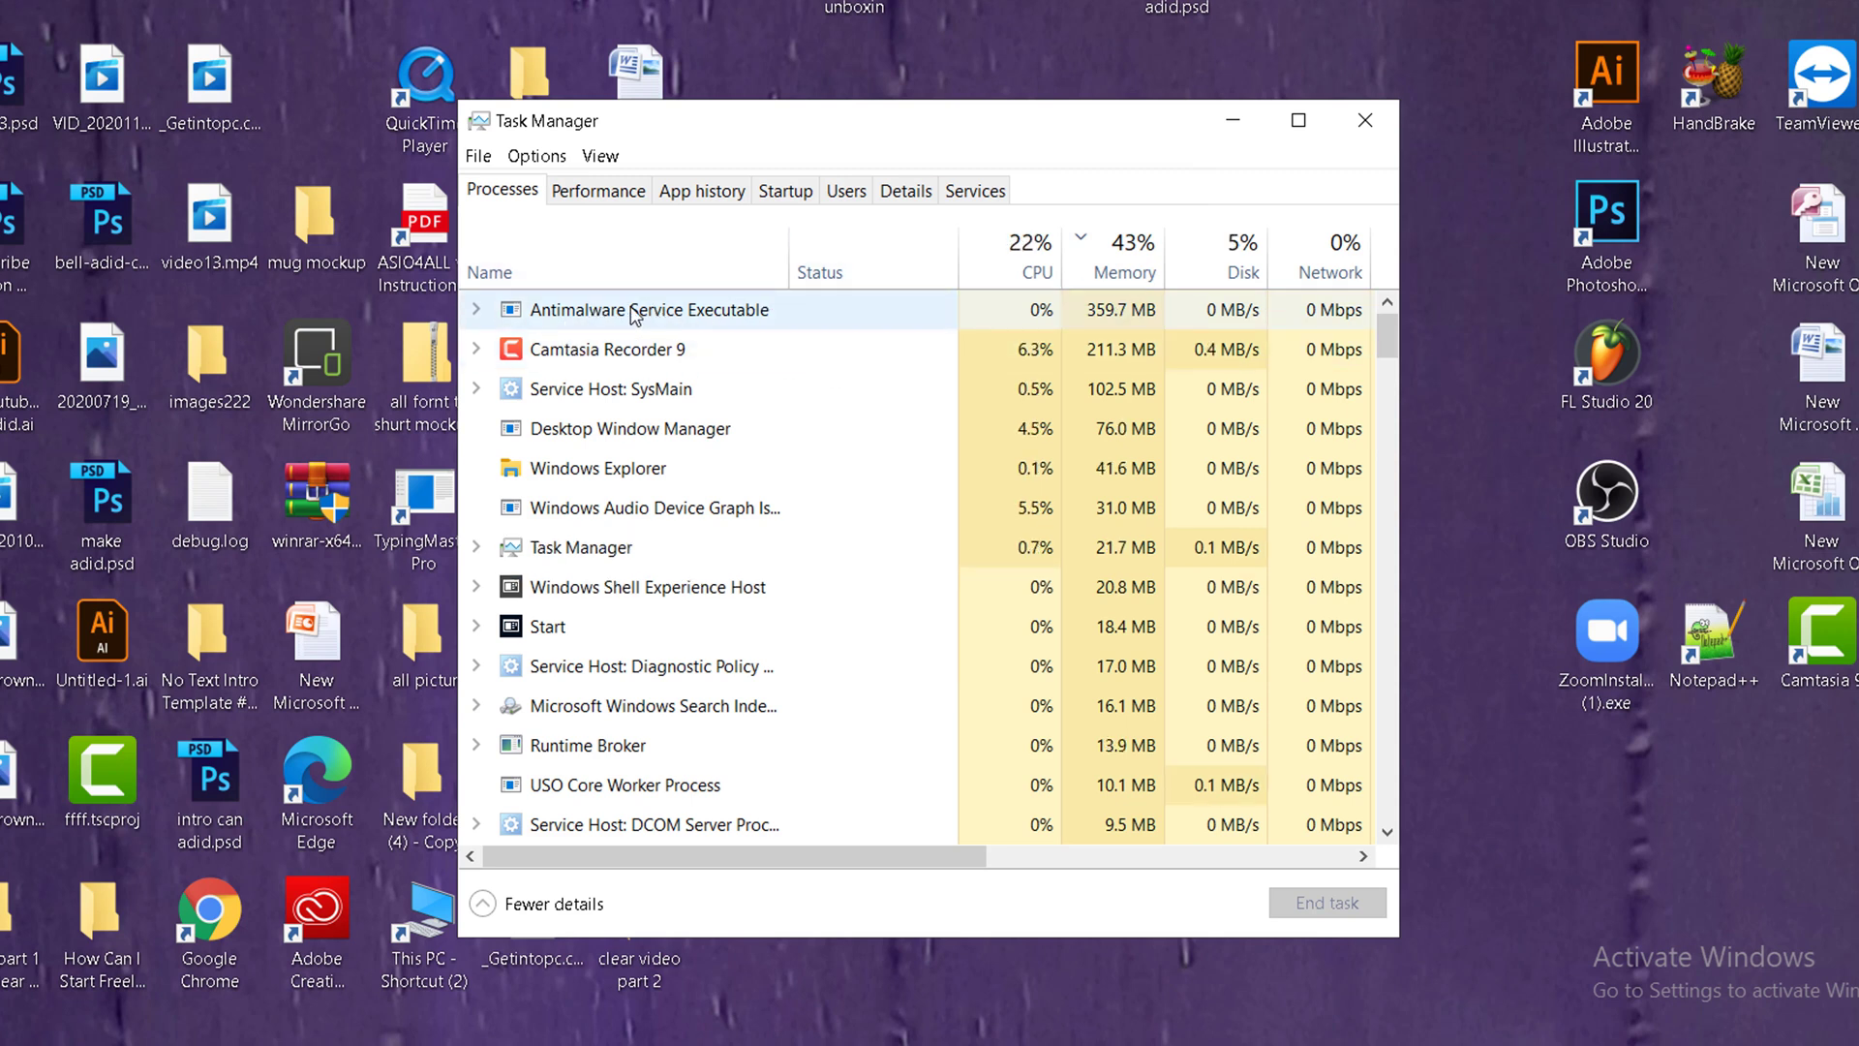
{"action": "left_click", "coordinate": [693, 322]}
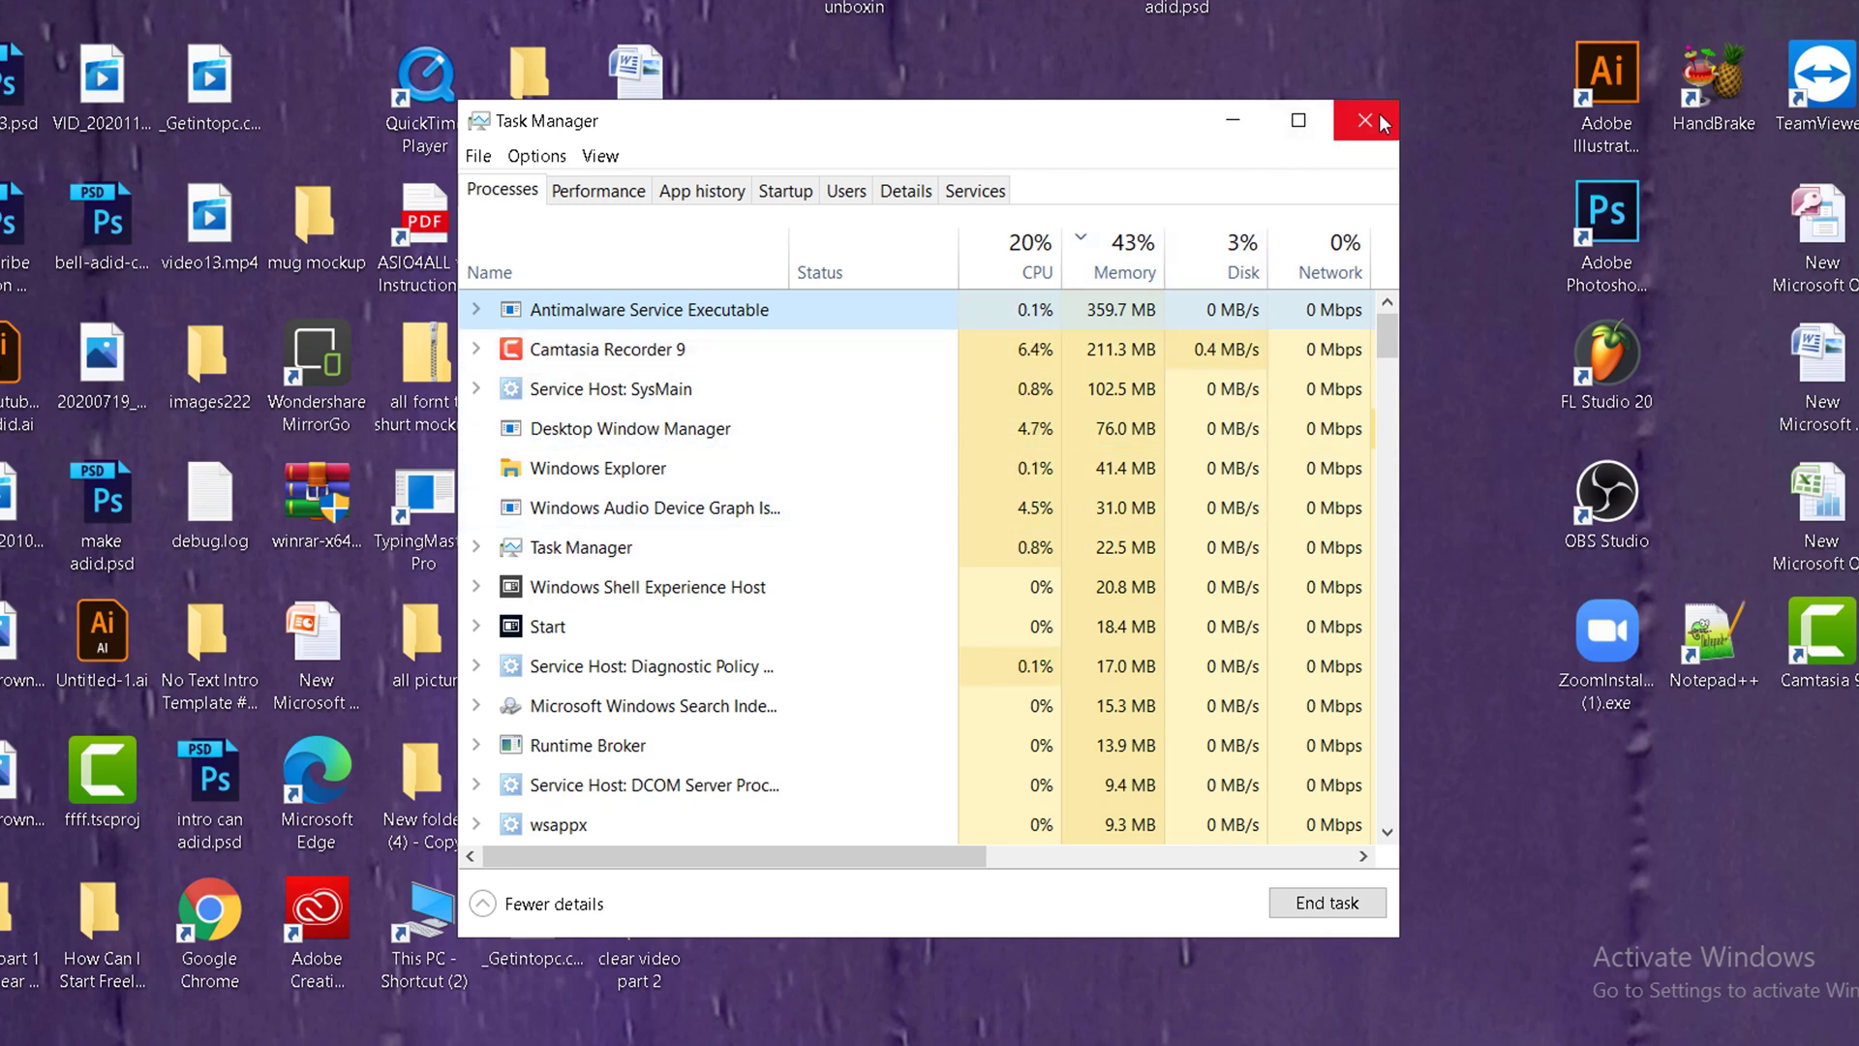
{"action": "left_click", "coordinate": [1379, 118]}
{"action": "right_click", "coordinate": [1129, 170]}
{"action": "left_click", "coordinate": [1168, 244]}
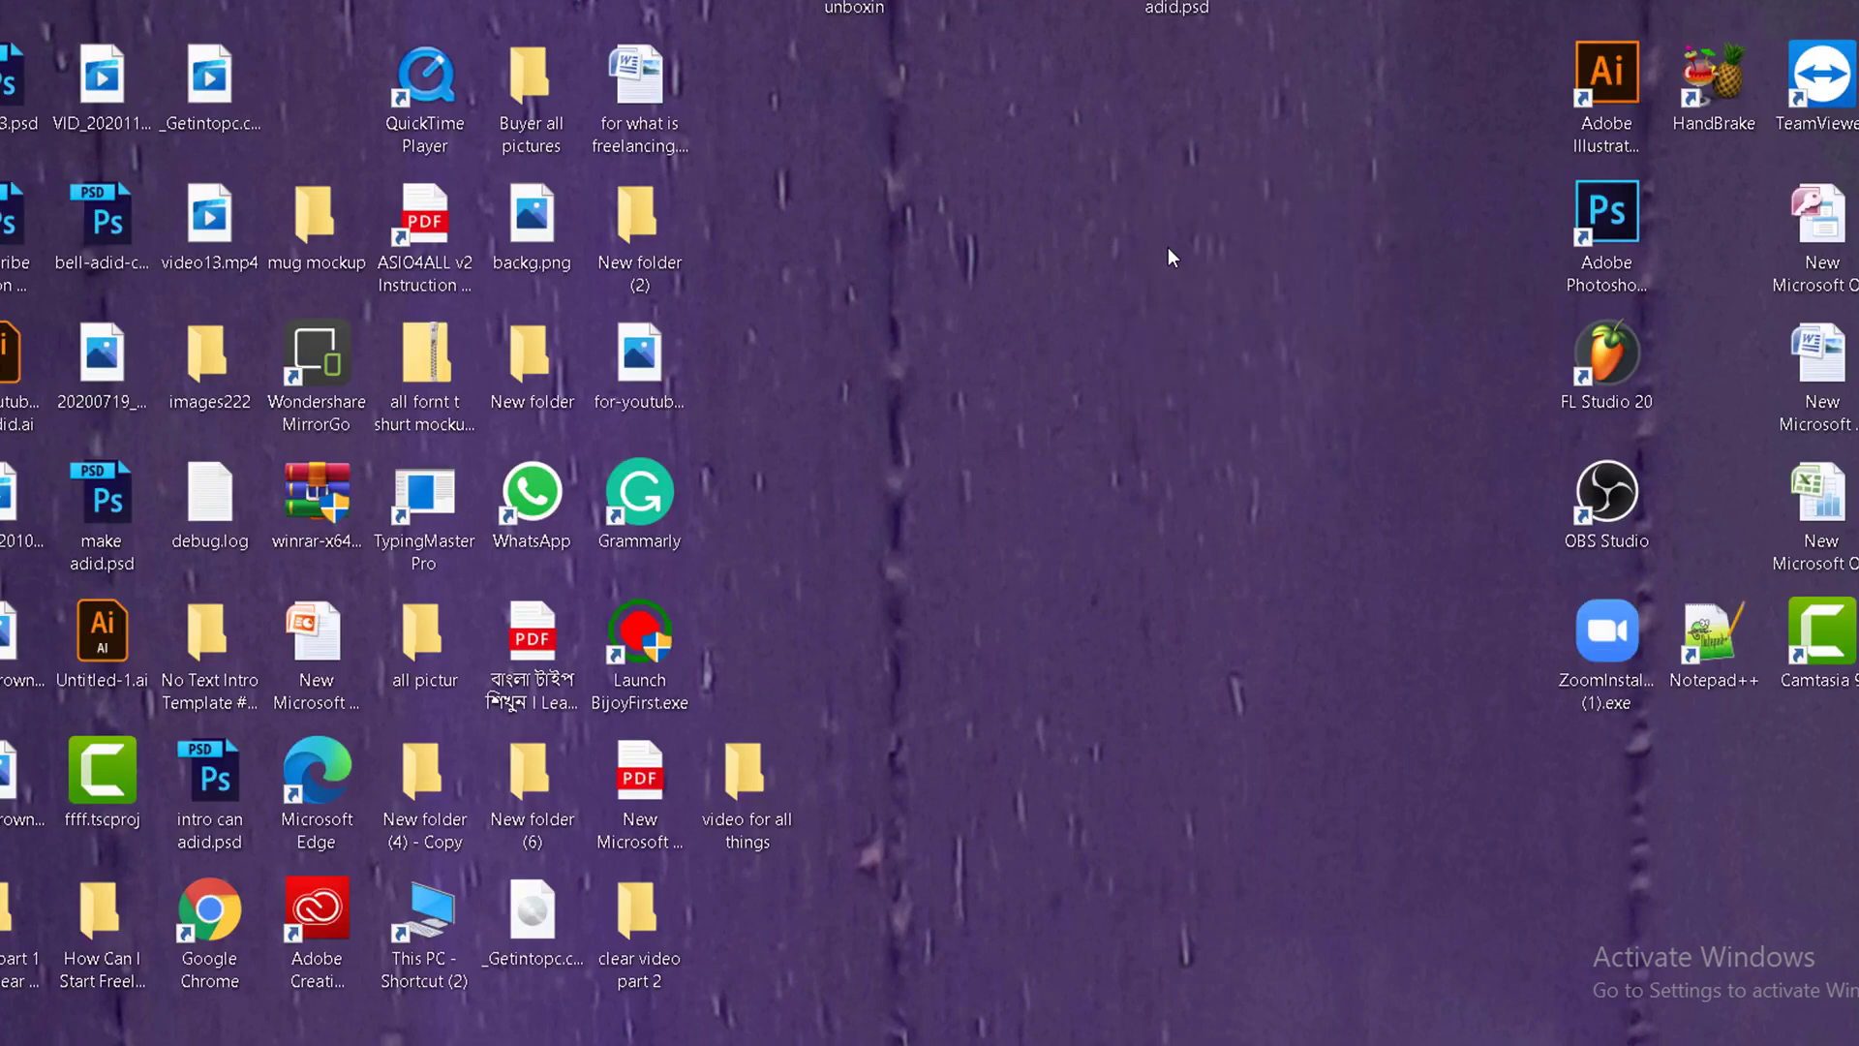
{"action": "right_click", "coordinate": [1168, 247]}
{"action": "left_click", "coordinate": [1201, 332]}
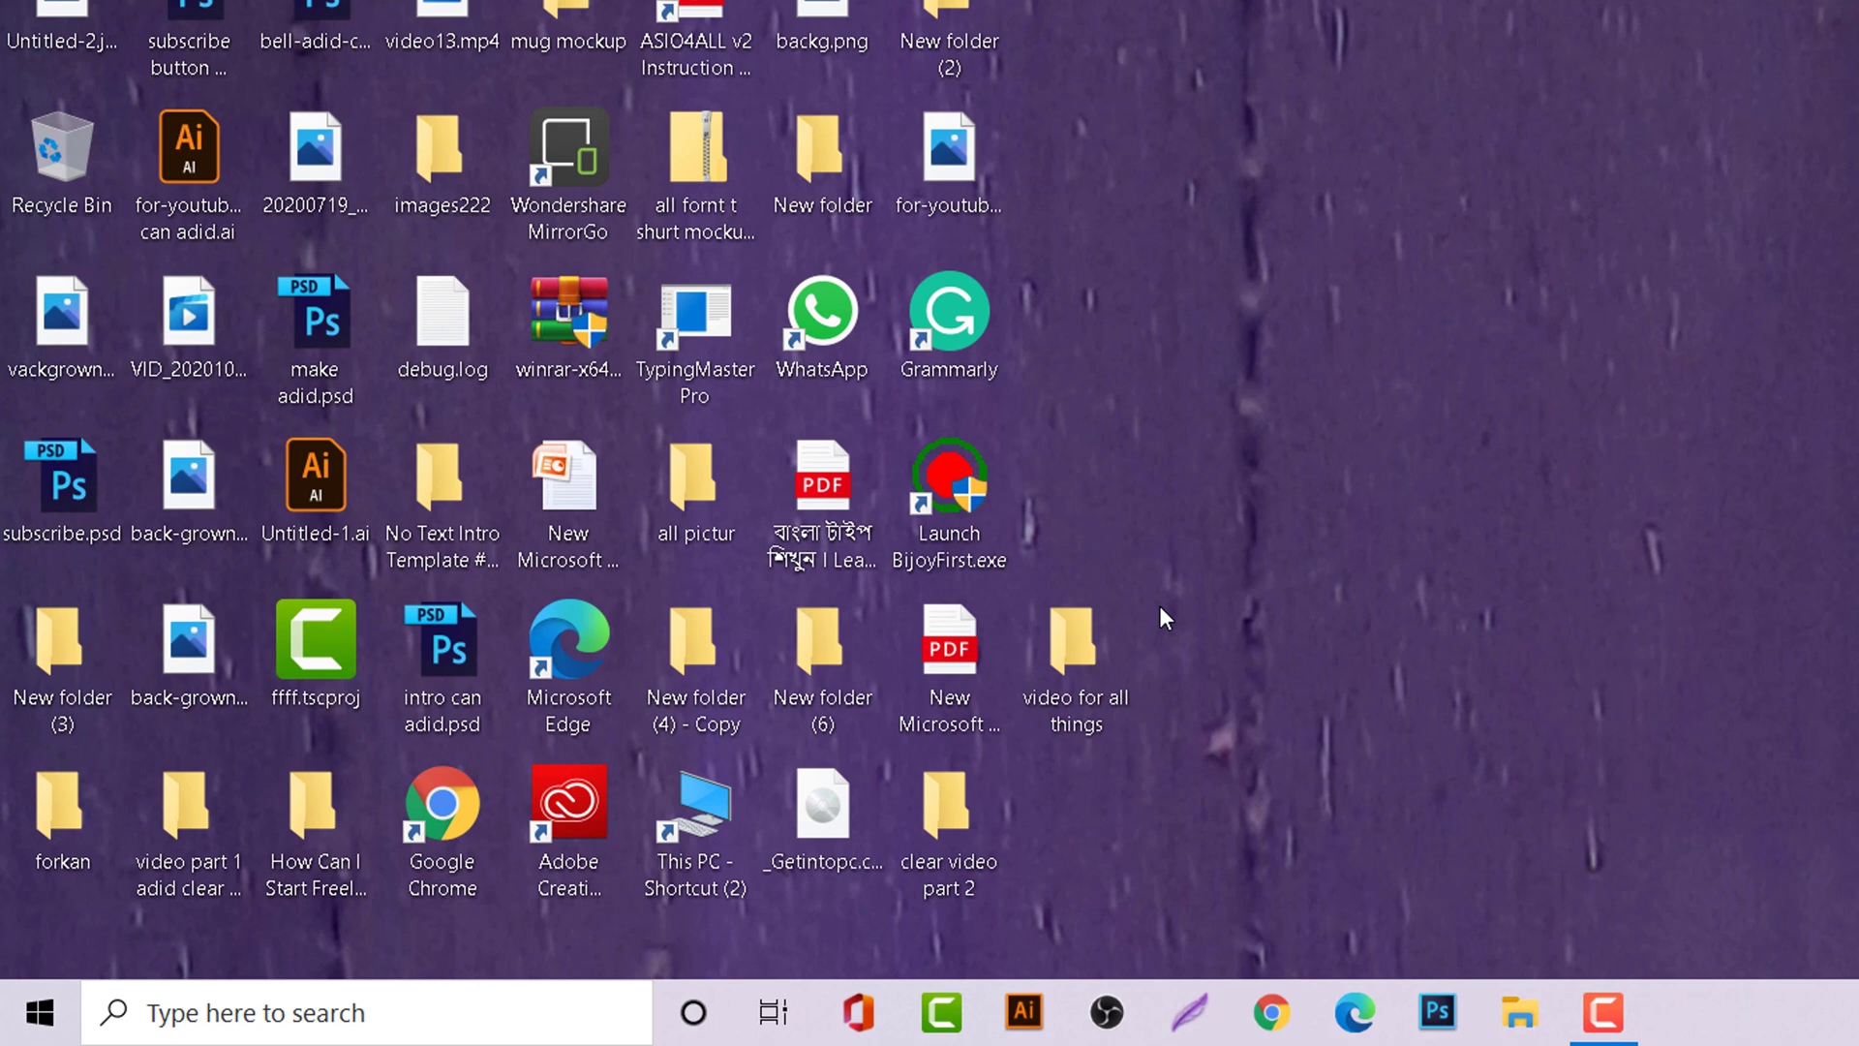
Step: Open the Windows Temp folder through the Run prompt with 'temp'
{"action": "key", "text": "super+r"}
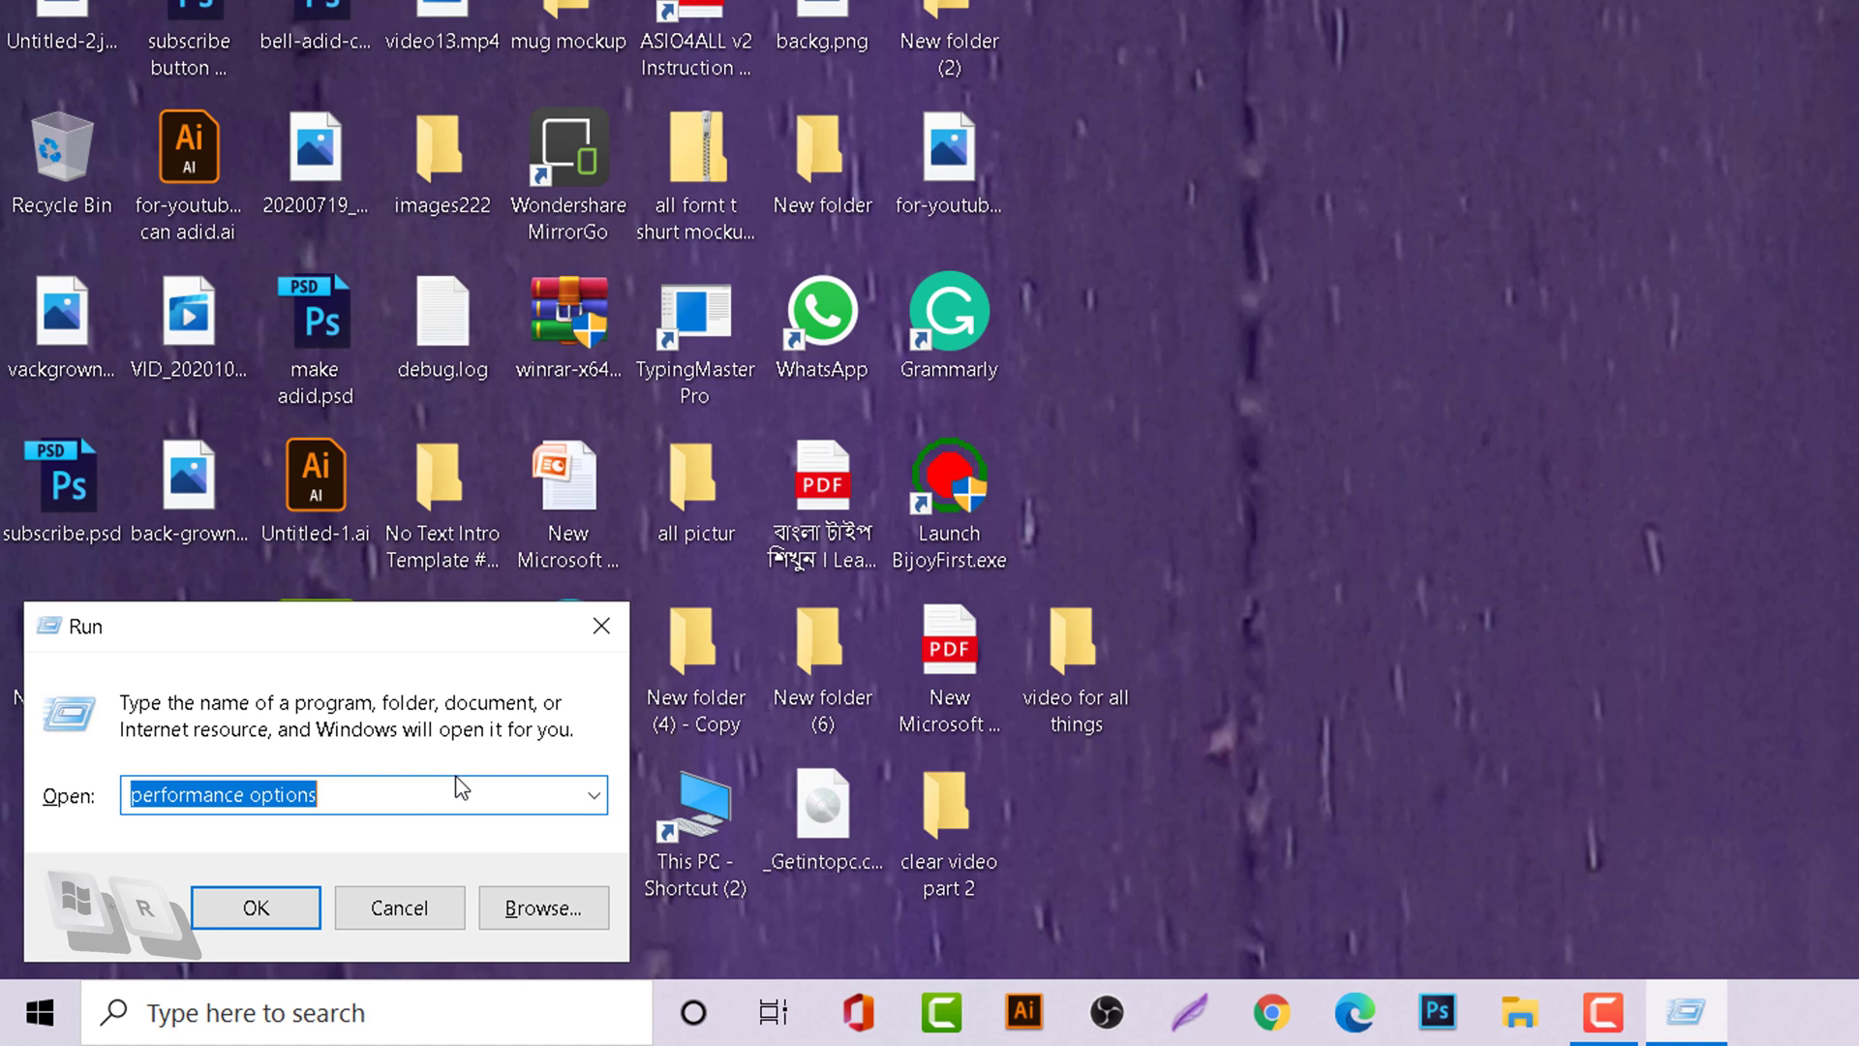
{"action": "key", "text": "BackSpace"}
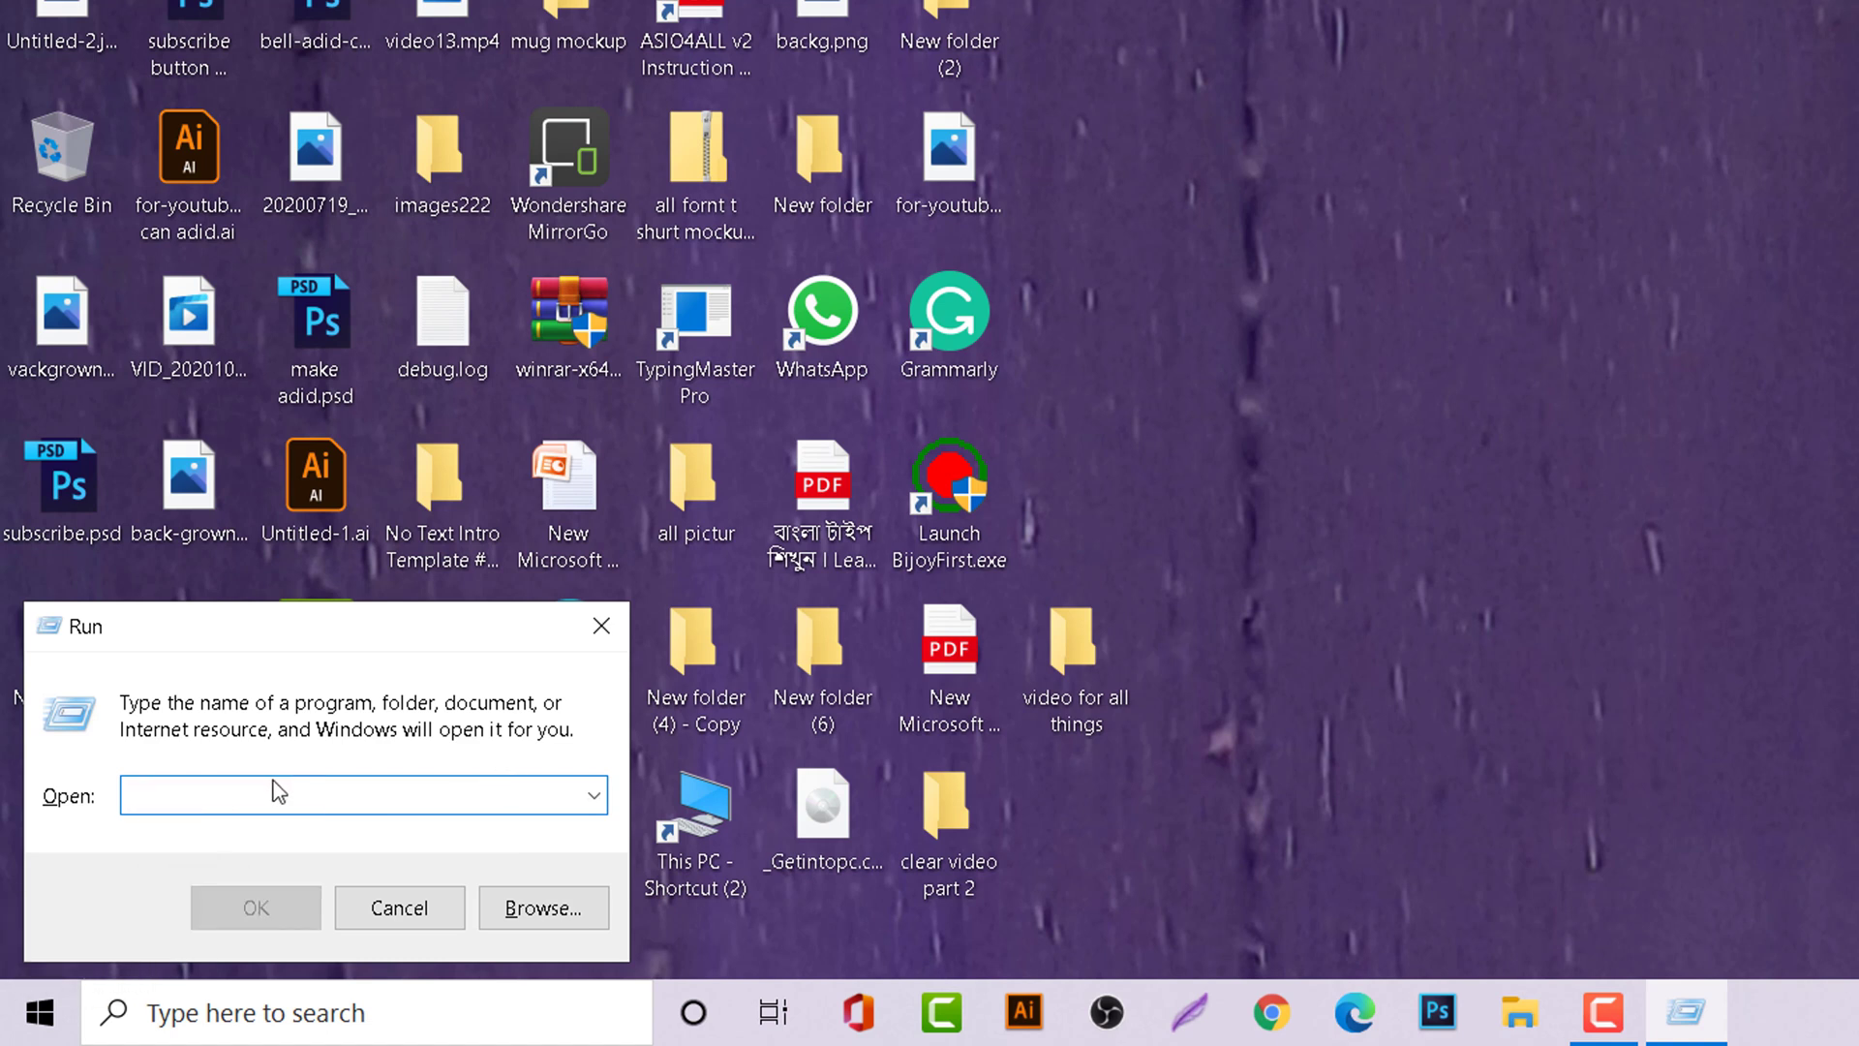
{"action": "type", "text": "te"}
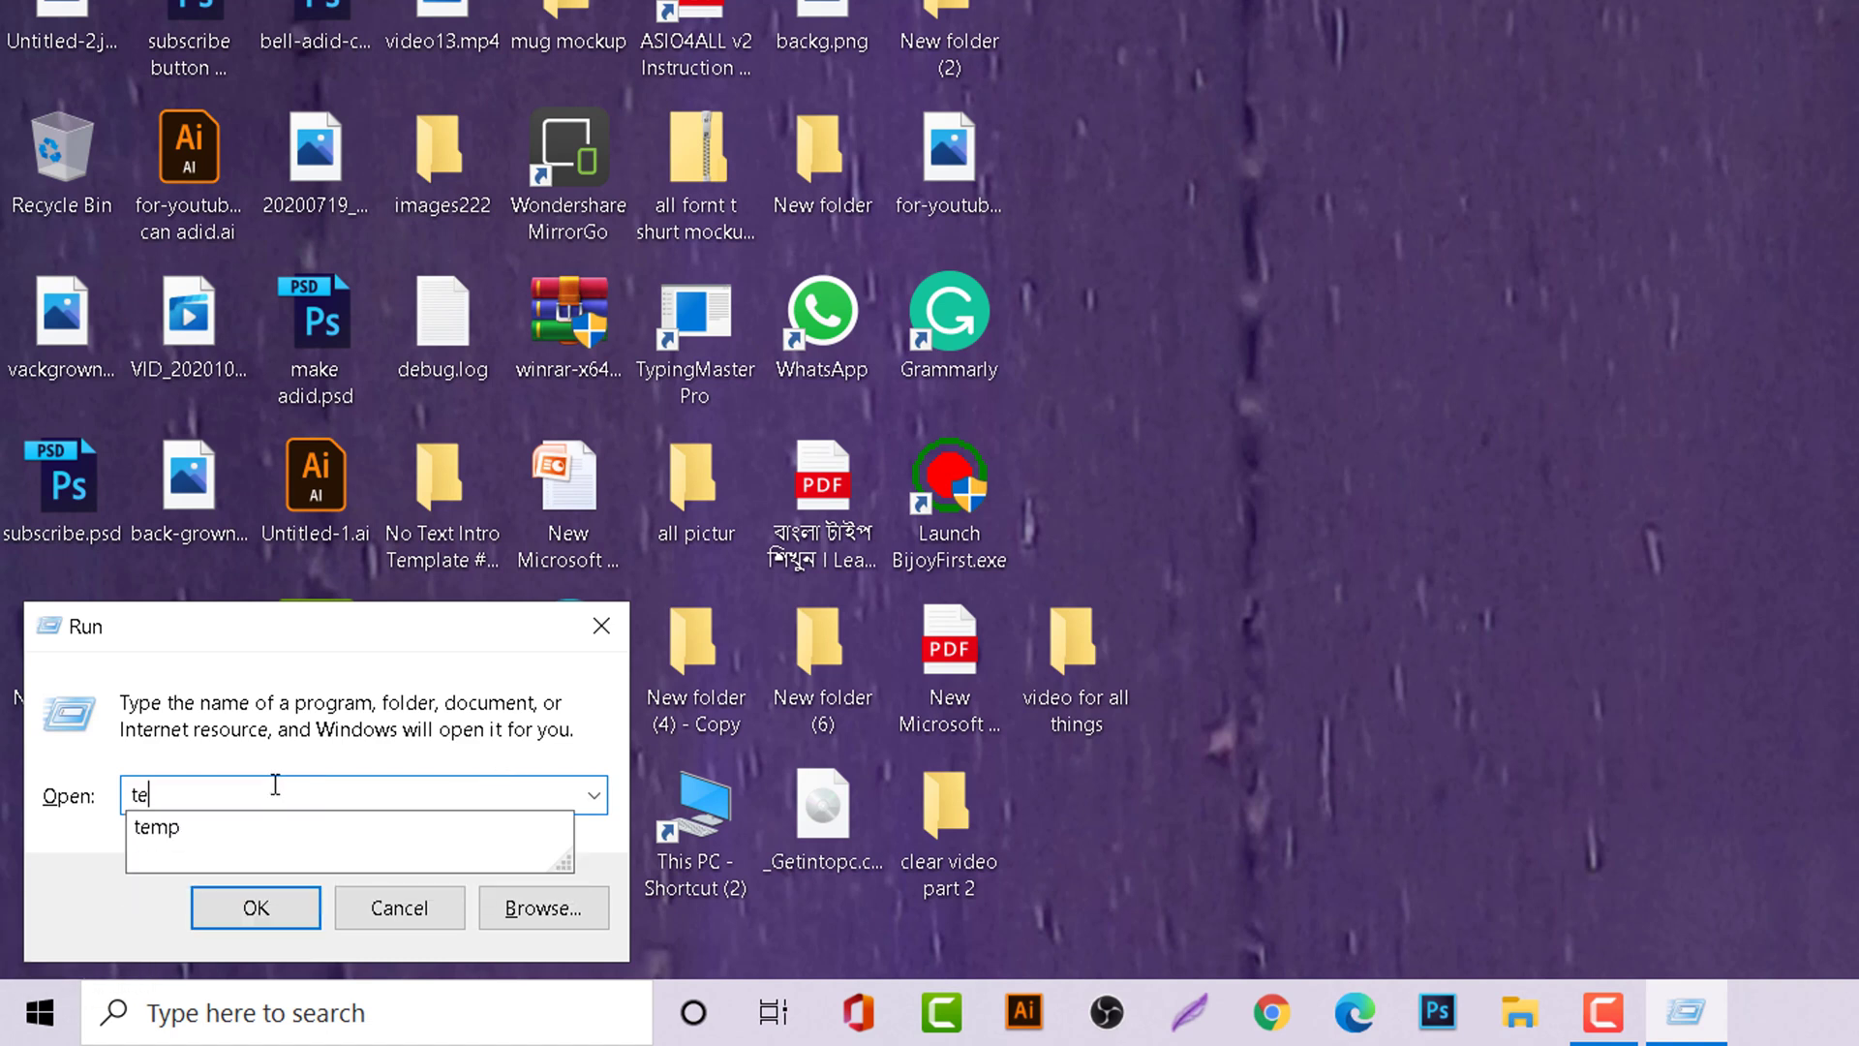
{"action": "type", "text": "mp"}
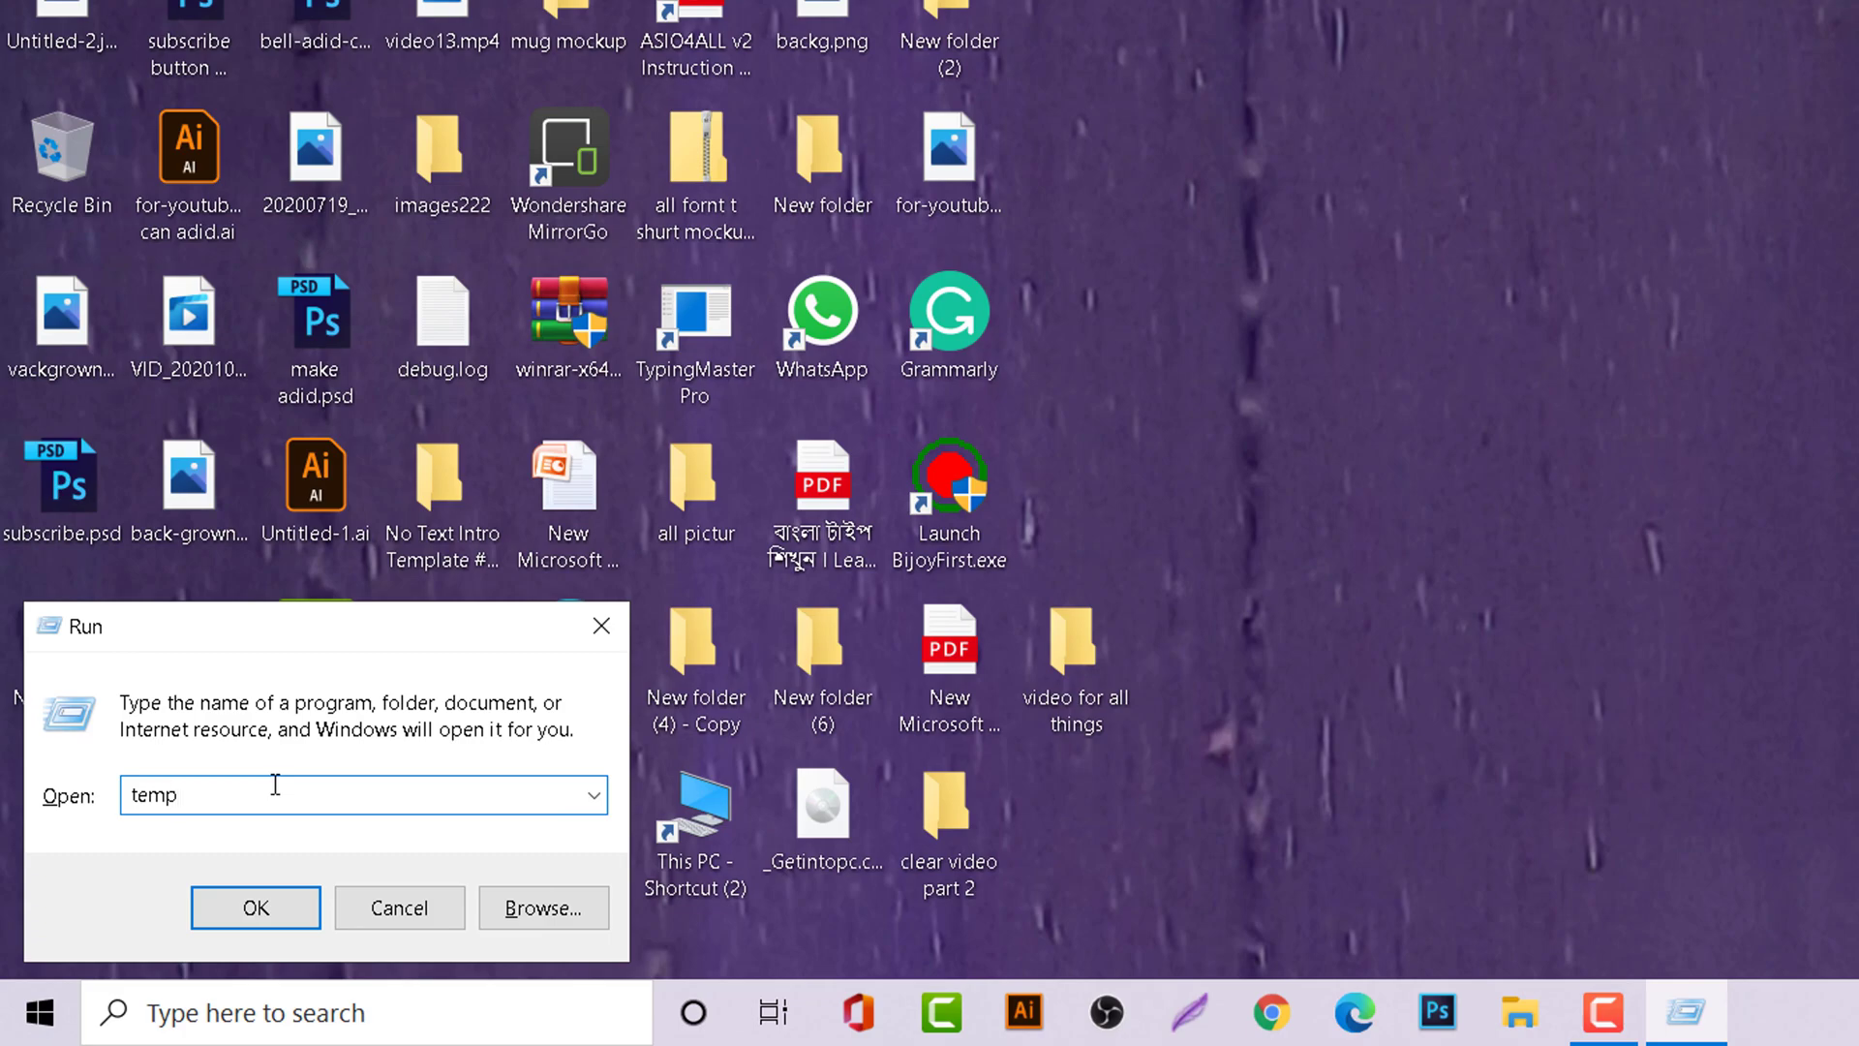
{"action": "left_click", "coordinate": [263, 912]}
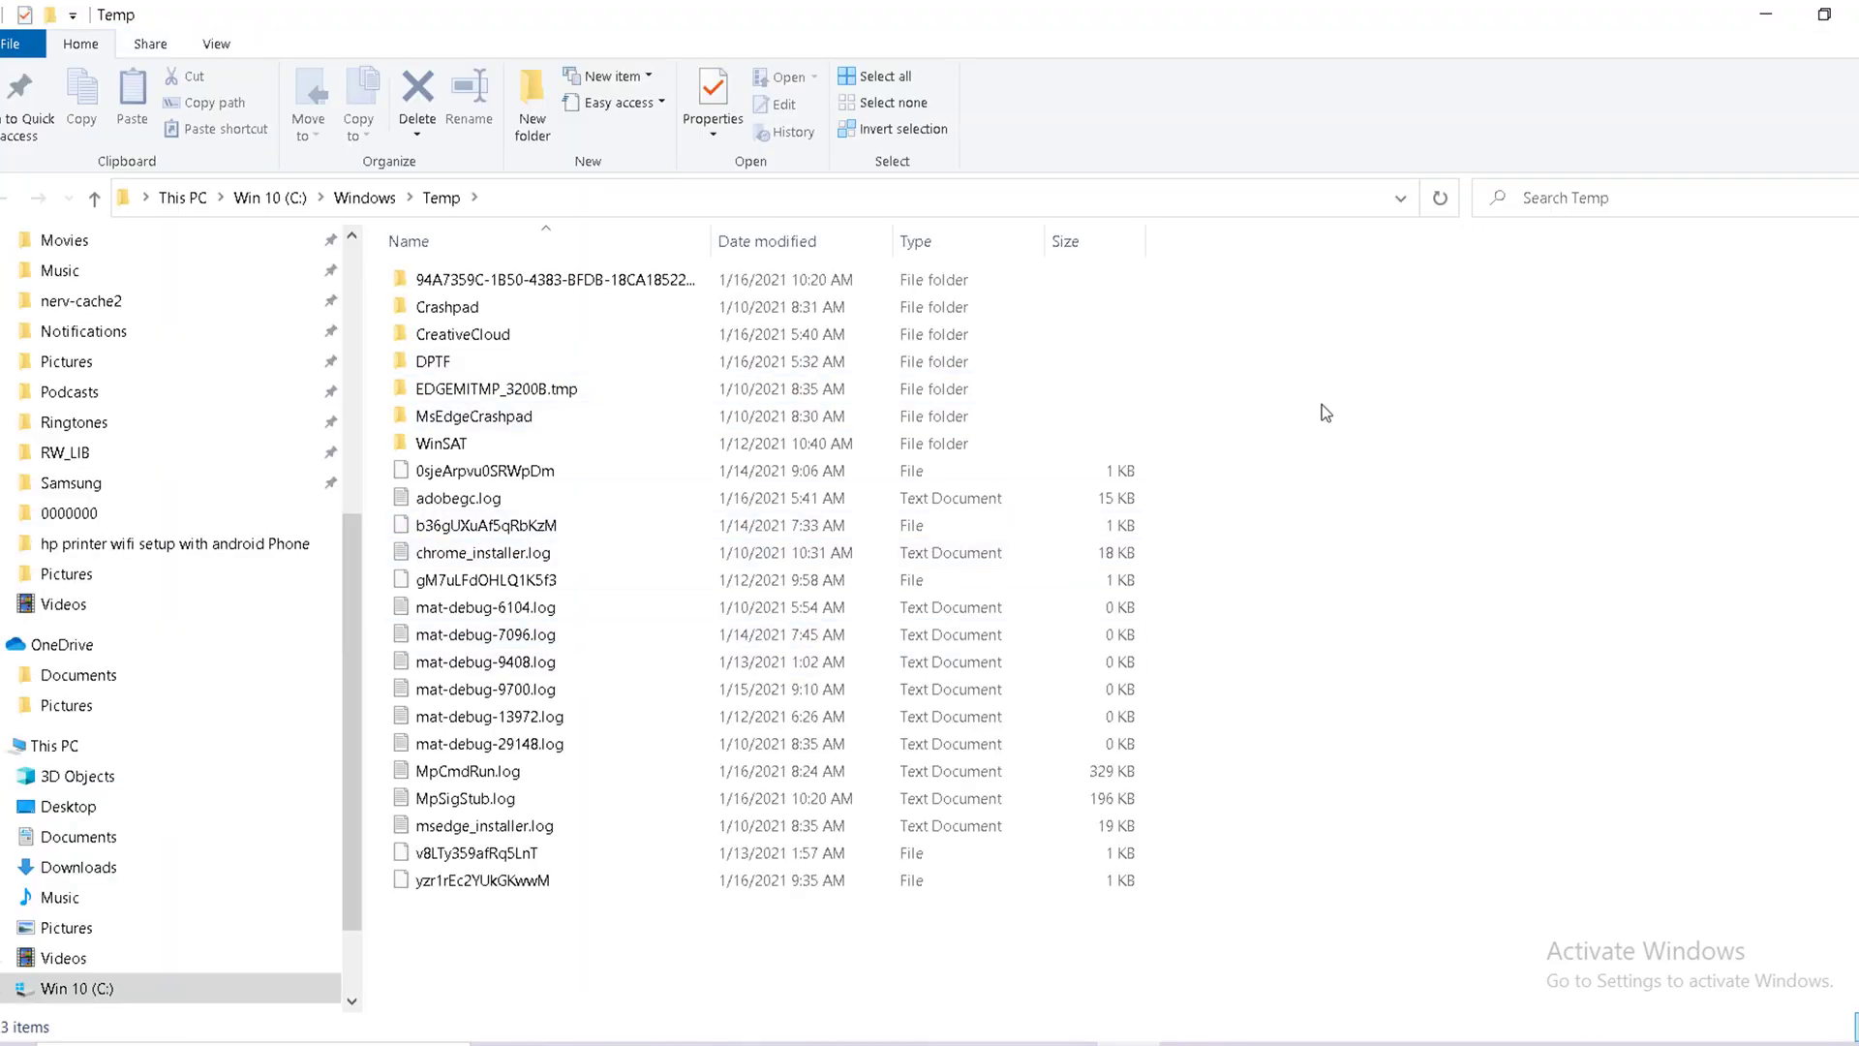
Step: Delete everything in Windows Temp with admin permission, skipping the in-use DPTF folder
{"action": "key", "text": "ctrl+a"}
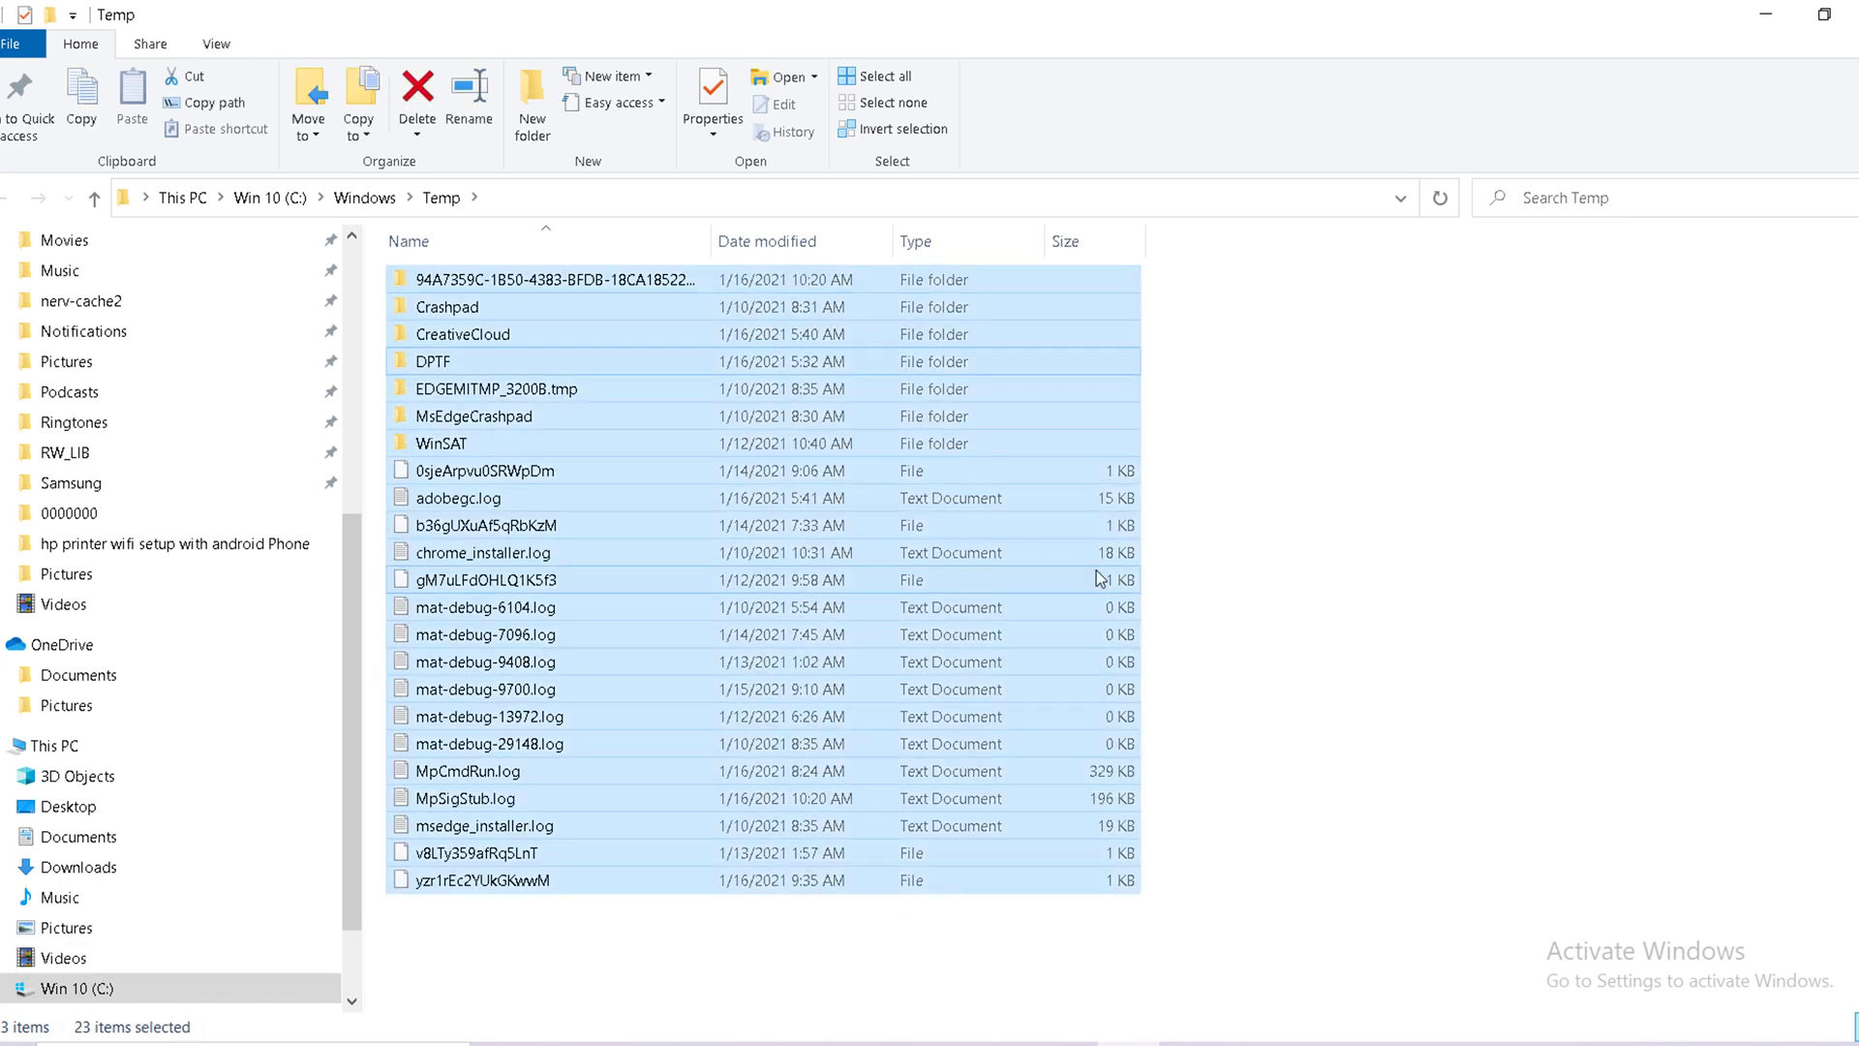
{"action": "key", "text": "ctrl+d"}
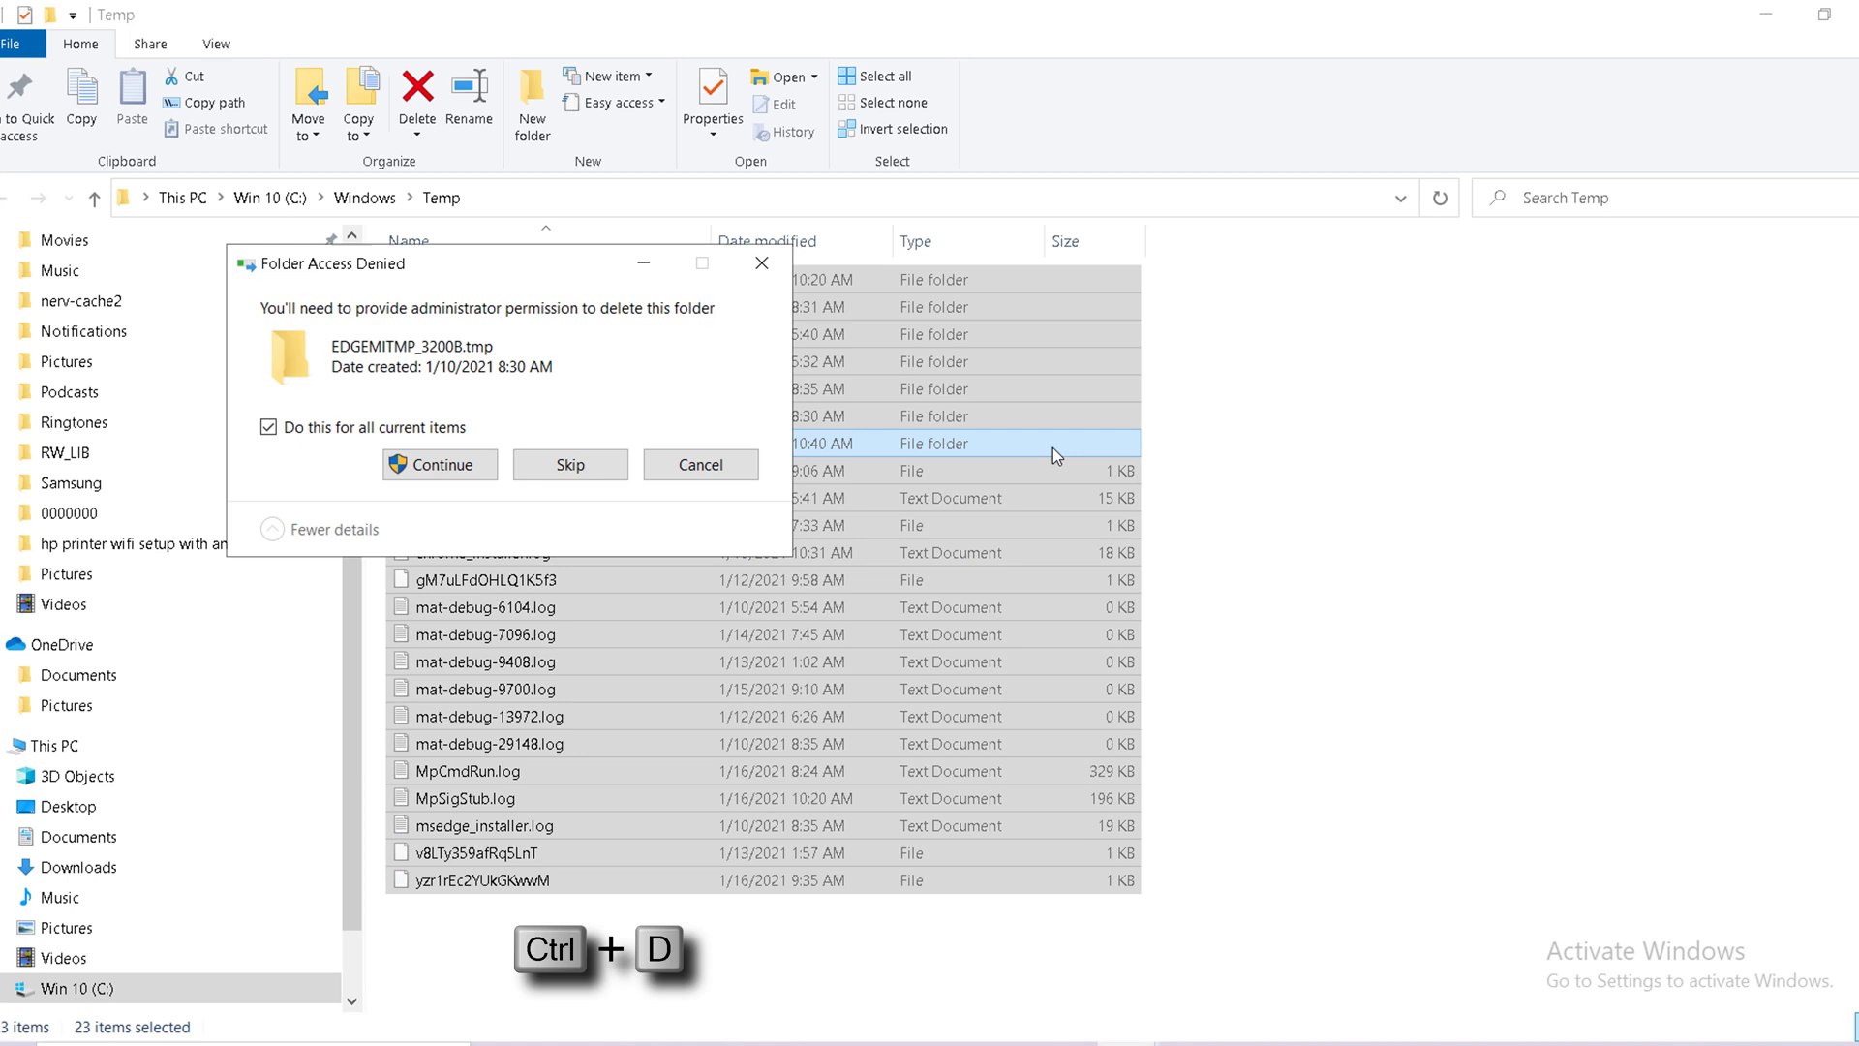
{"action": "left_click", "coordinate": [483, 469]}
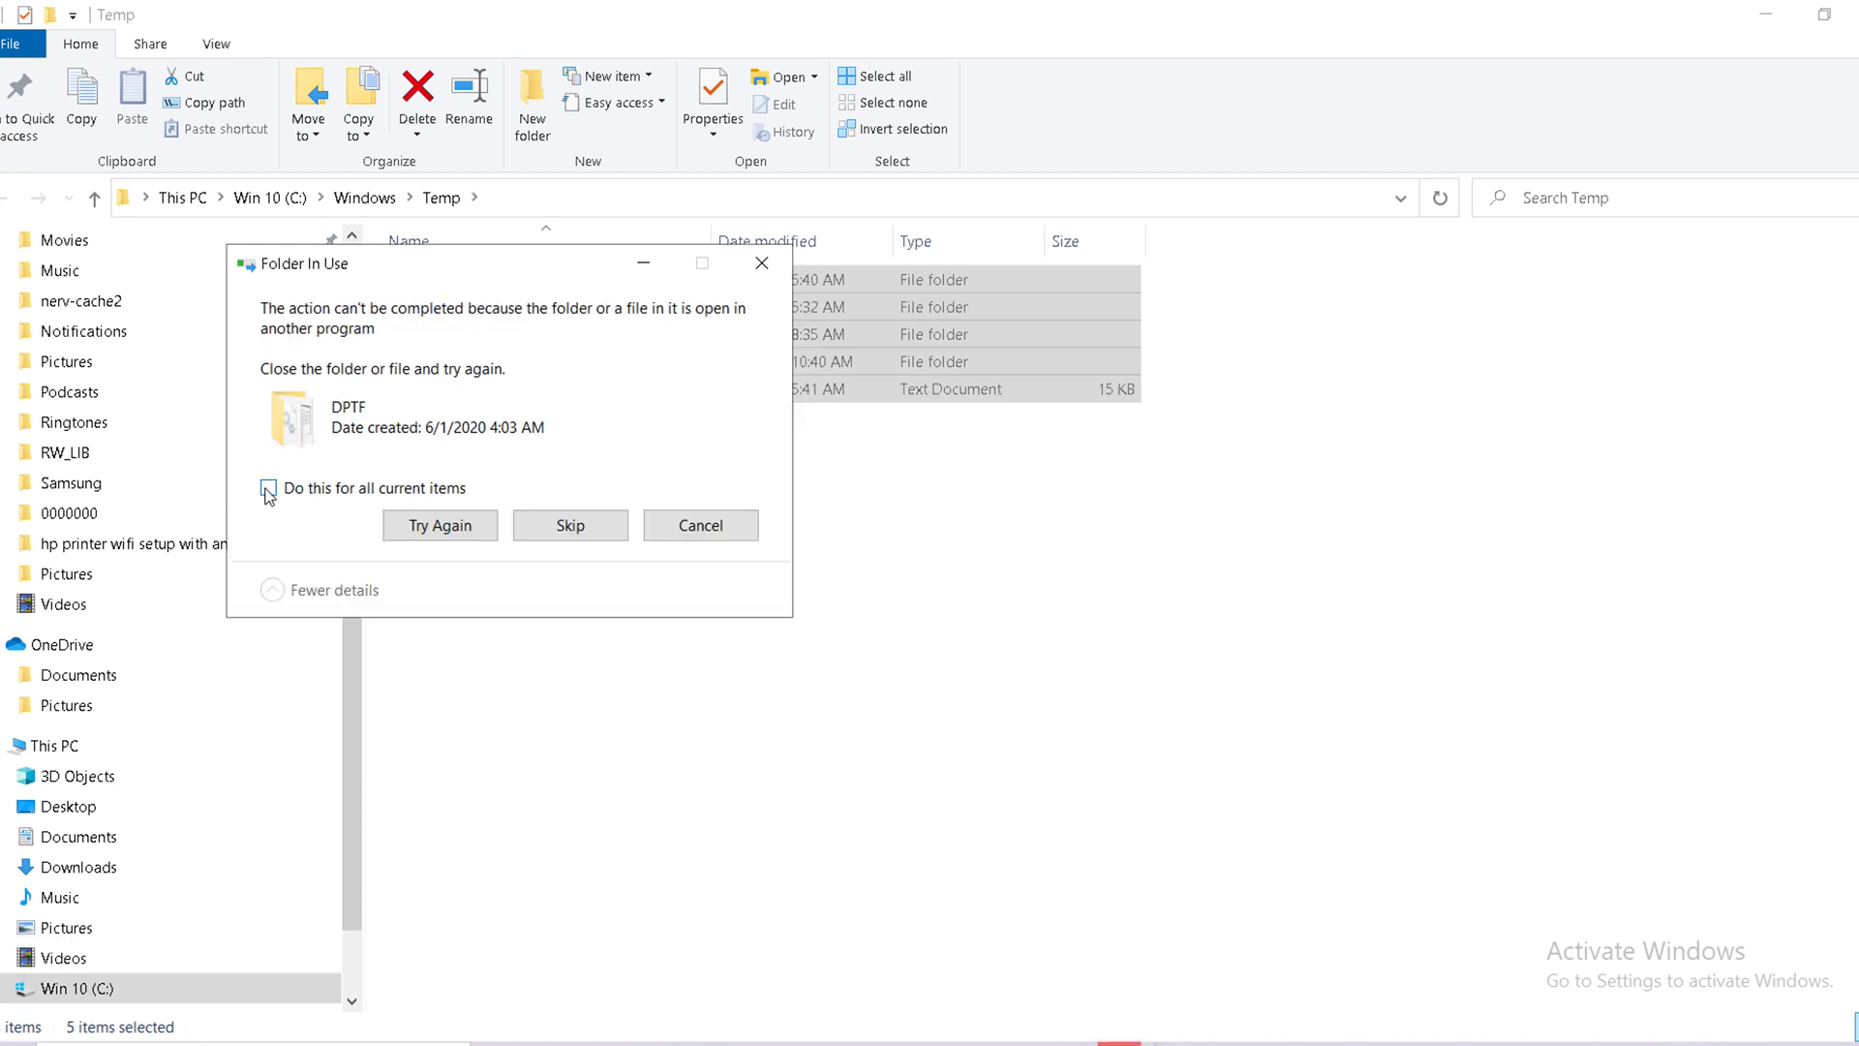
{"action": "left_click", "coordinate": [571, 525]}
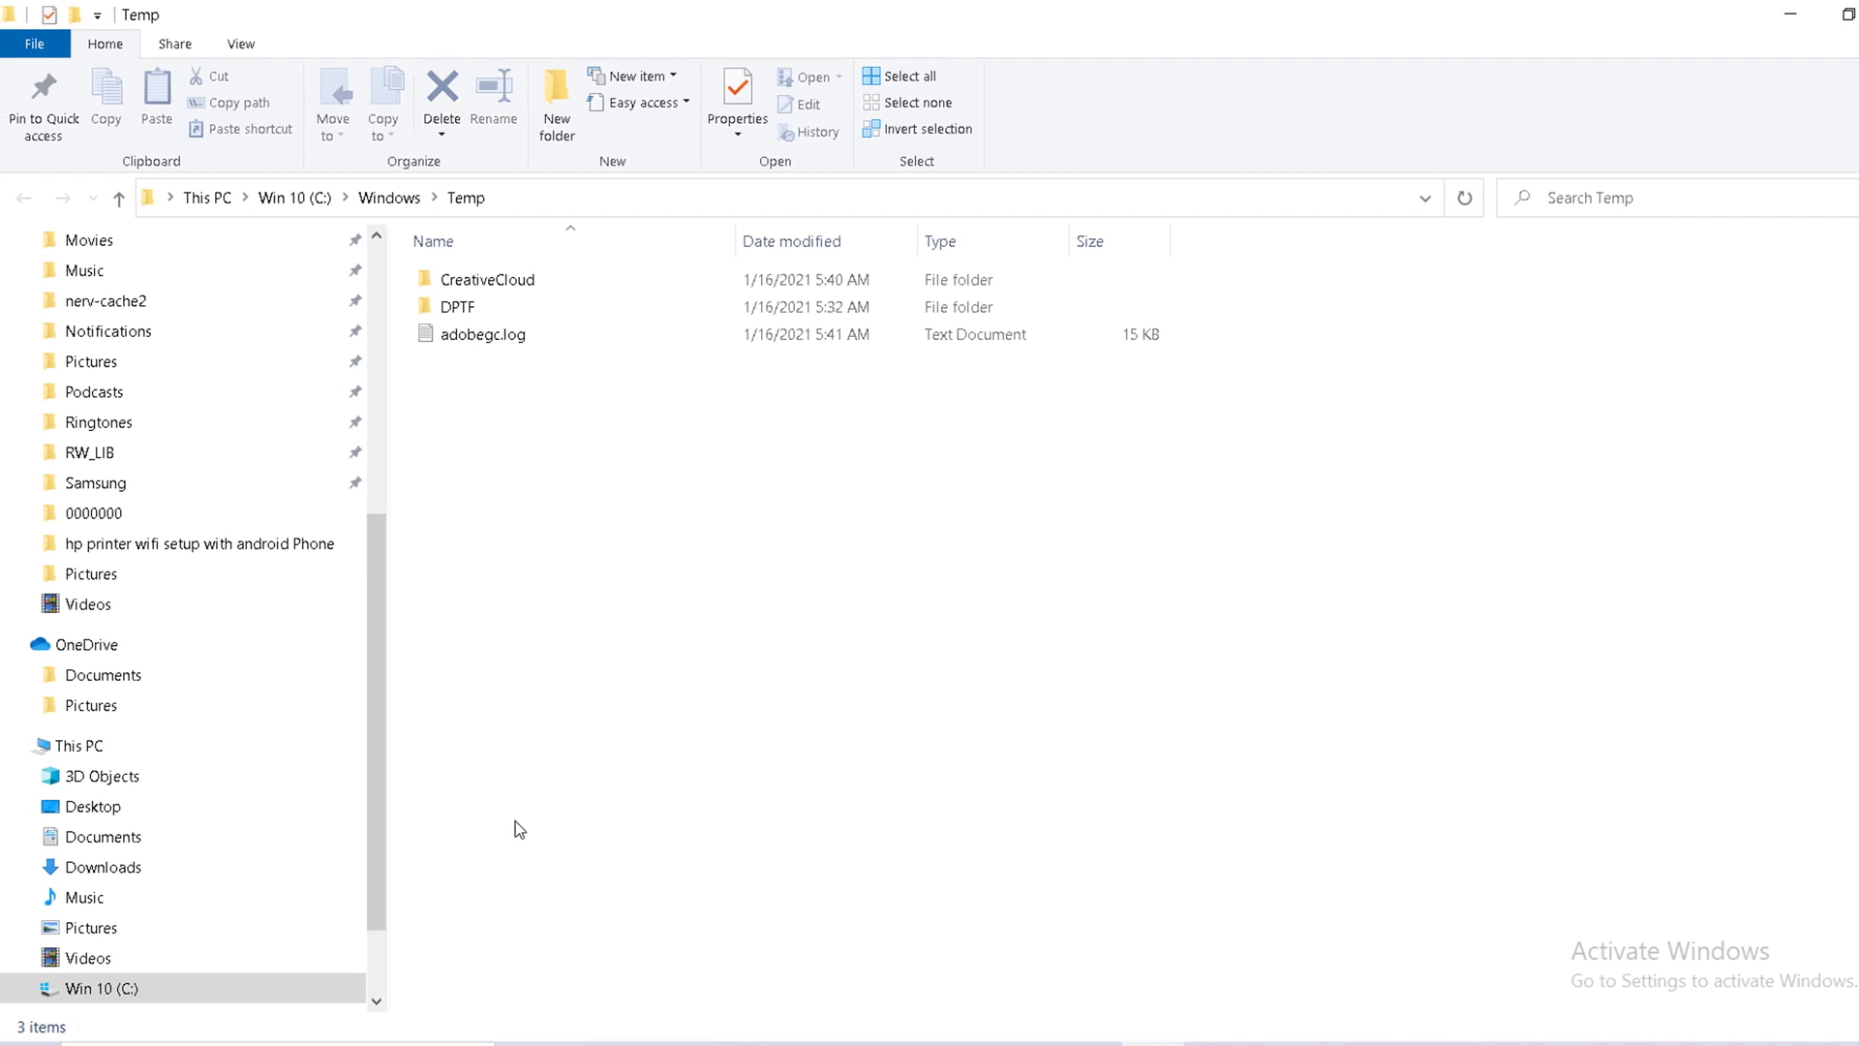
{"action": "key", "text": "super+r"}
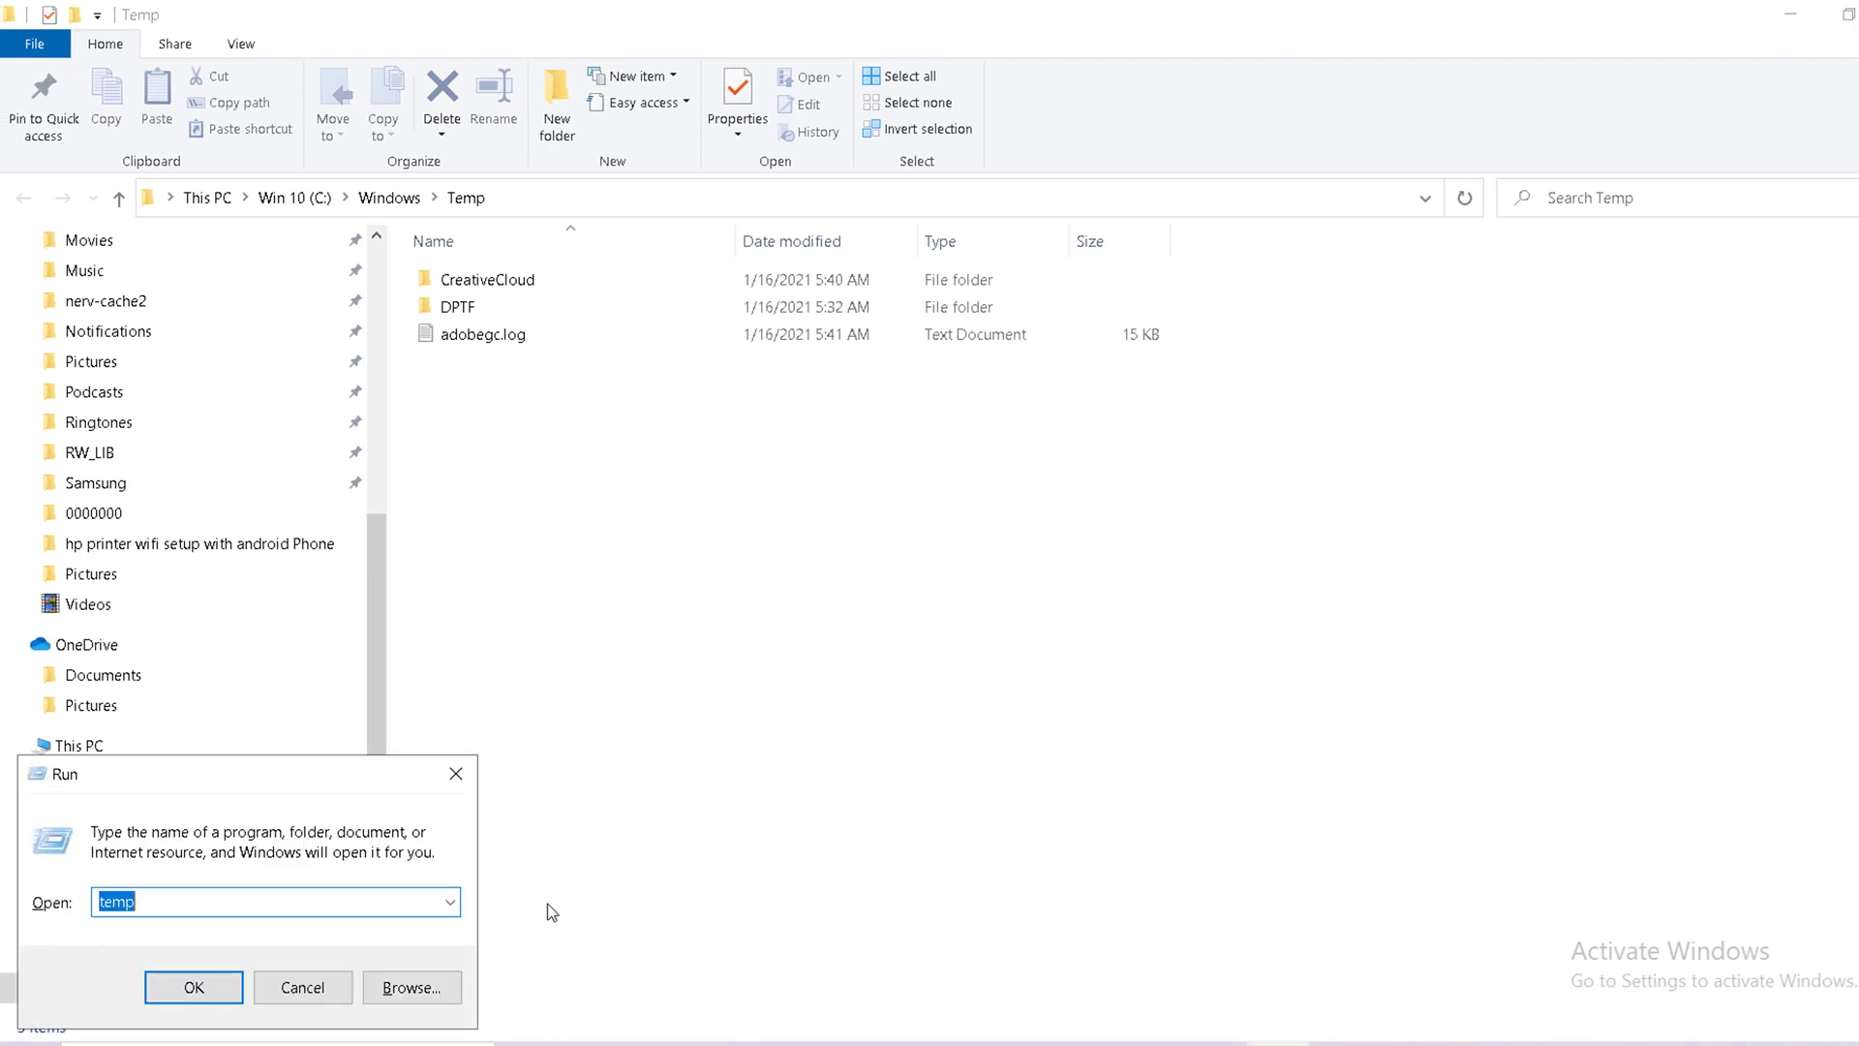
Step: Change the Run entry to %temp% and open the user's local Temp folder
{"action": "left_click", "coordinate": [101, 897]}
{"action": "type", "text": "%"}
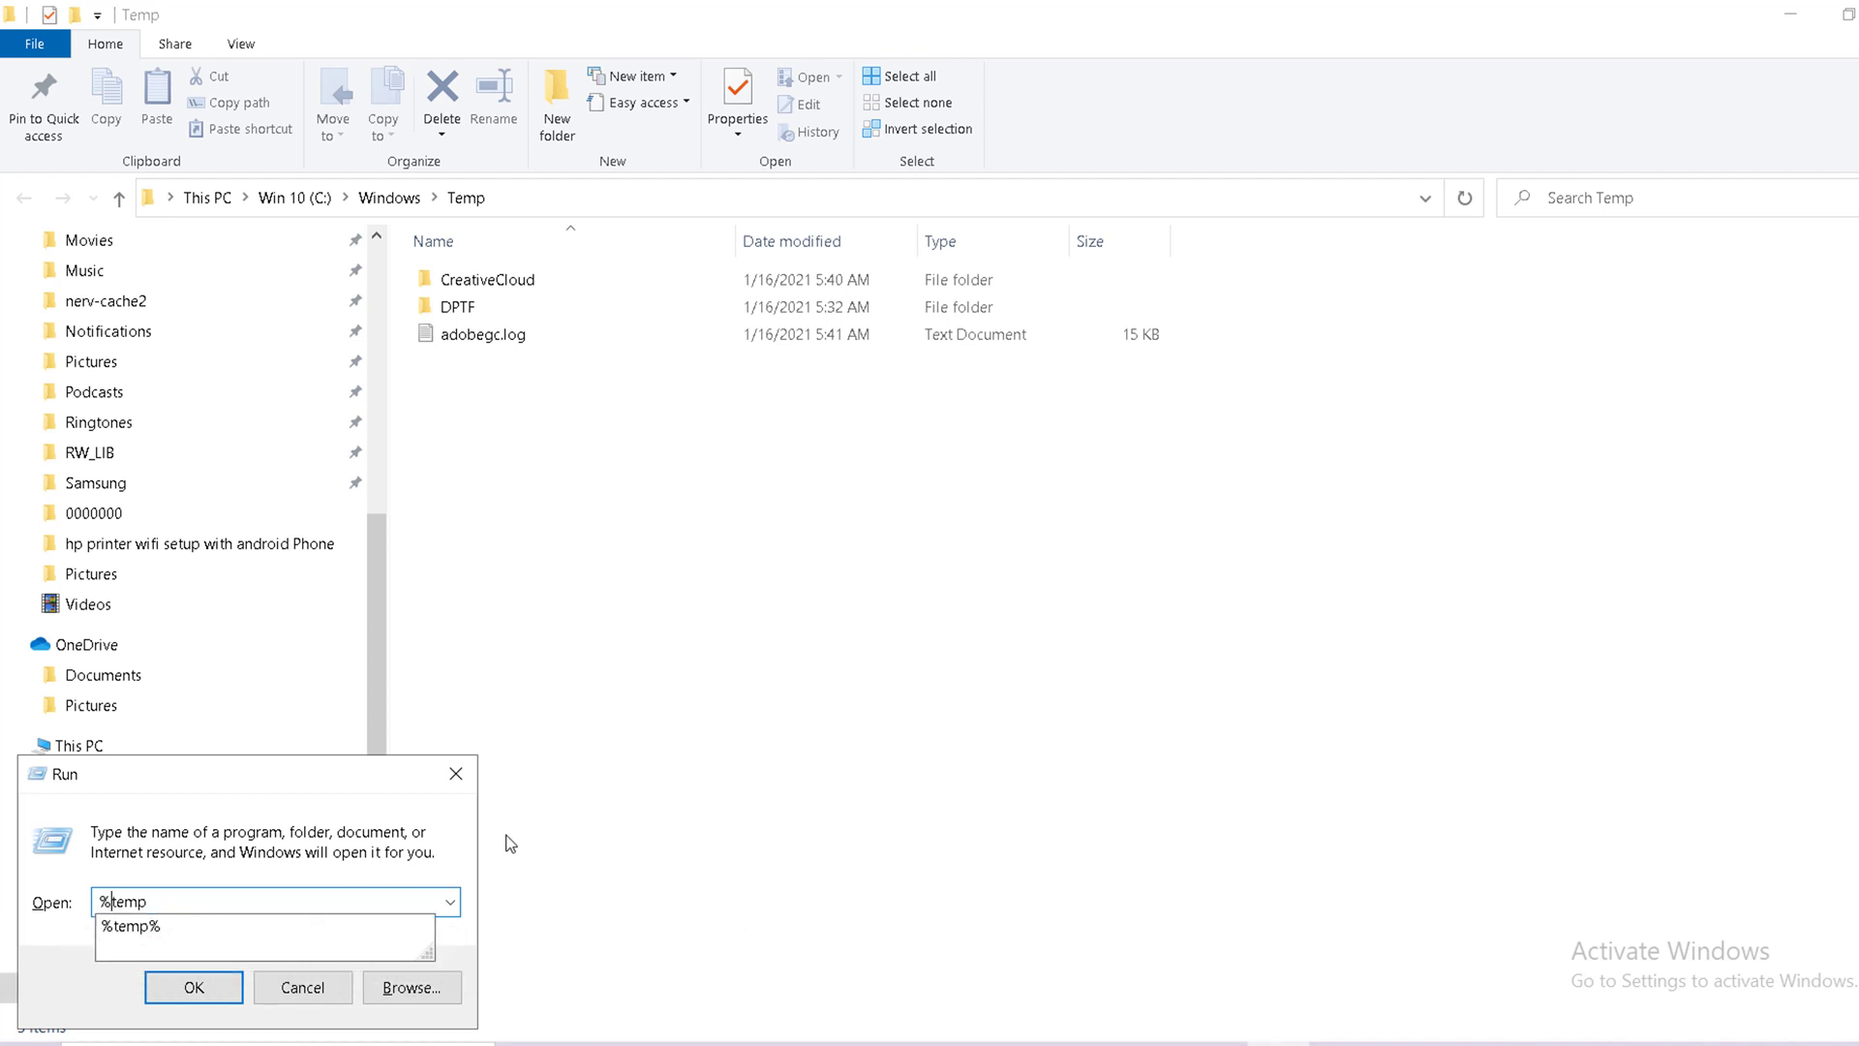
{"action": "left_click", "coordinate": [198, 902]}
{"action": "type", "text": "%"}
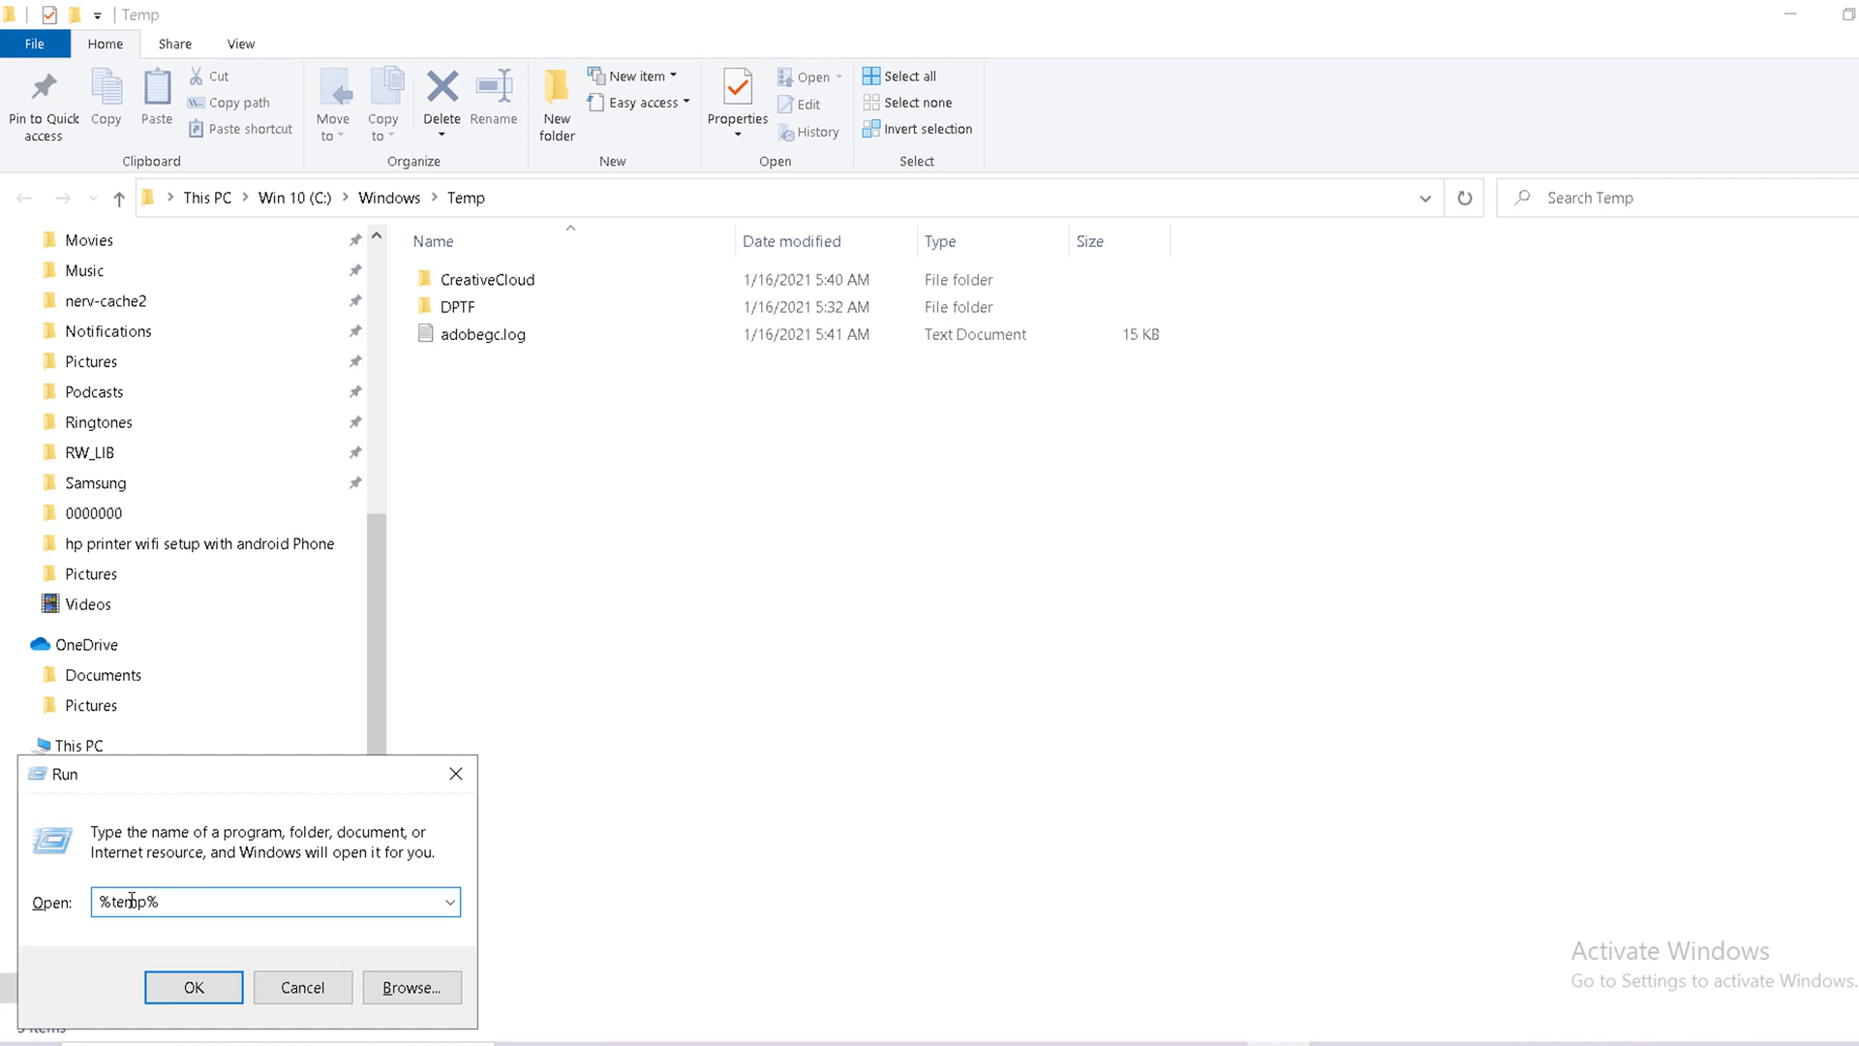
{"action": "left_click", "coordinate": [196, 987]}
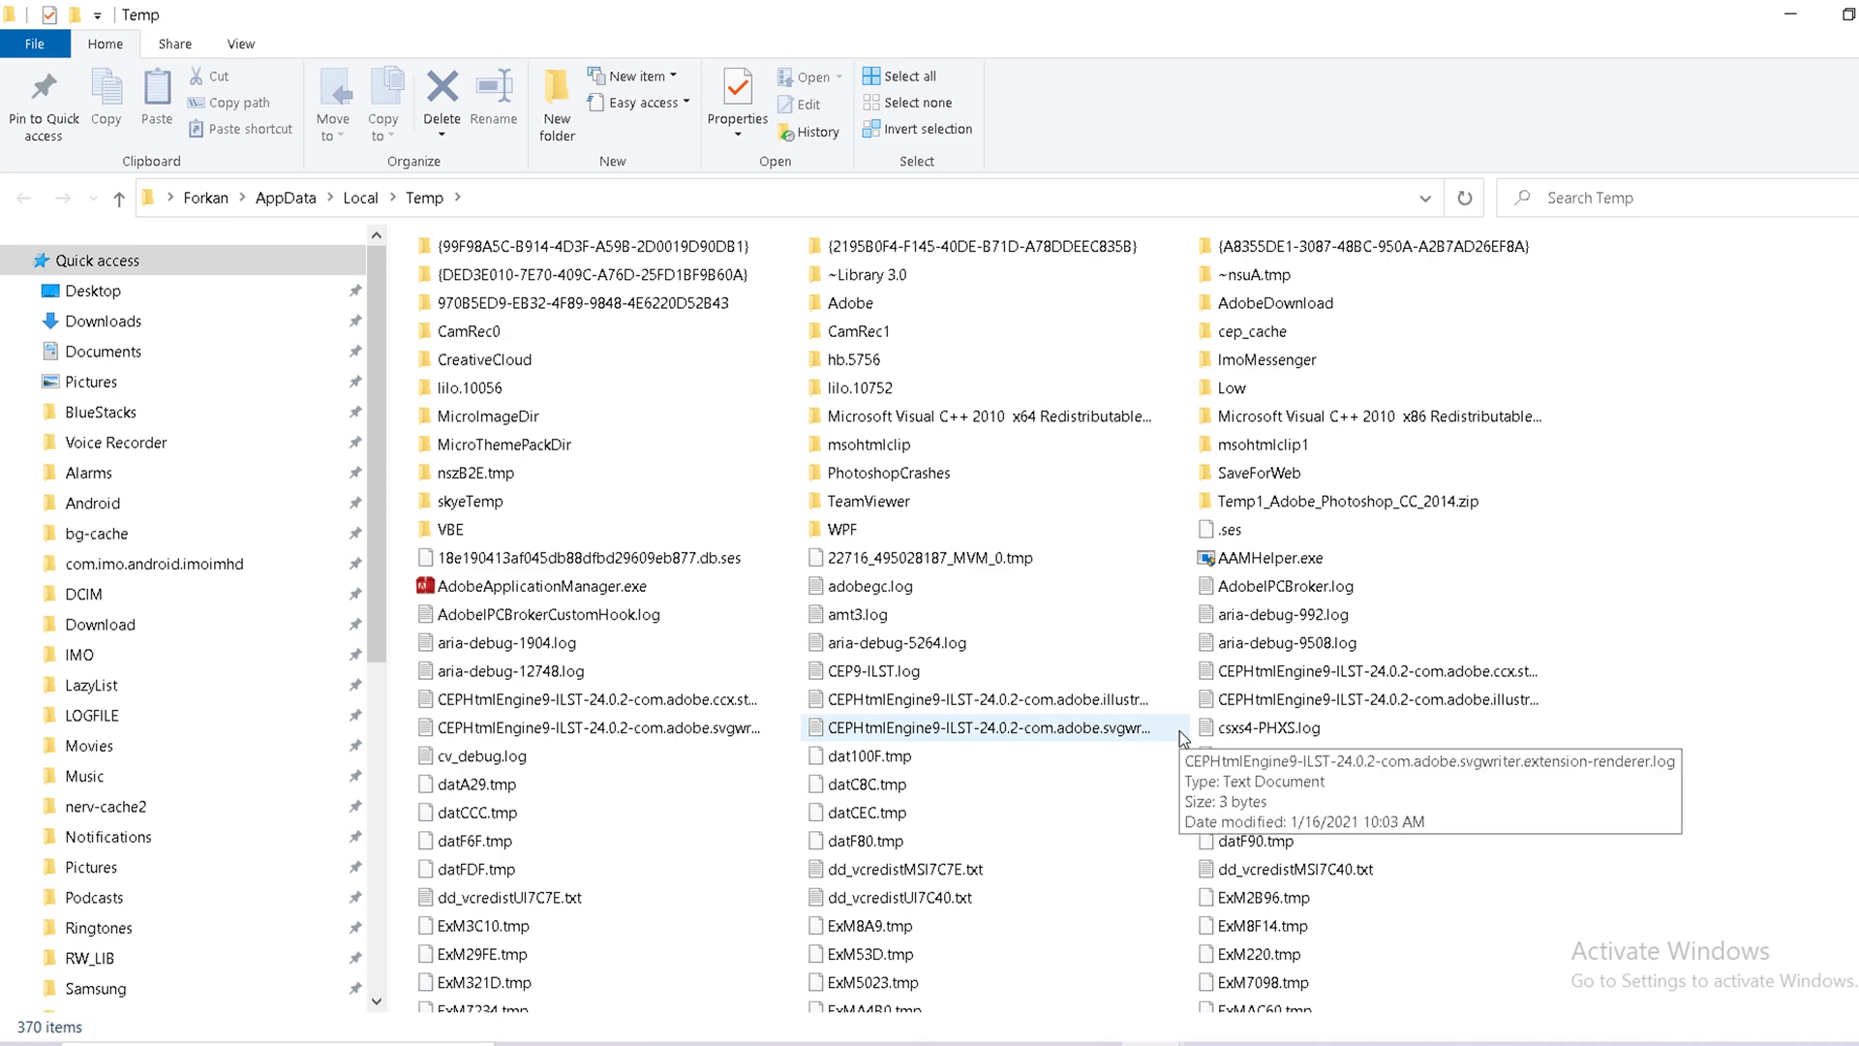
Step: Delete all local Temp items, skipping locked ones so only CamRec0 and CamRec1 remain
{"action": "key", "text": "ctrl+a"}
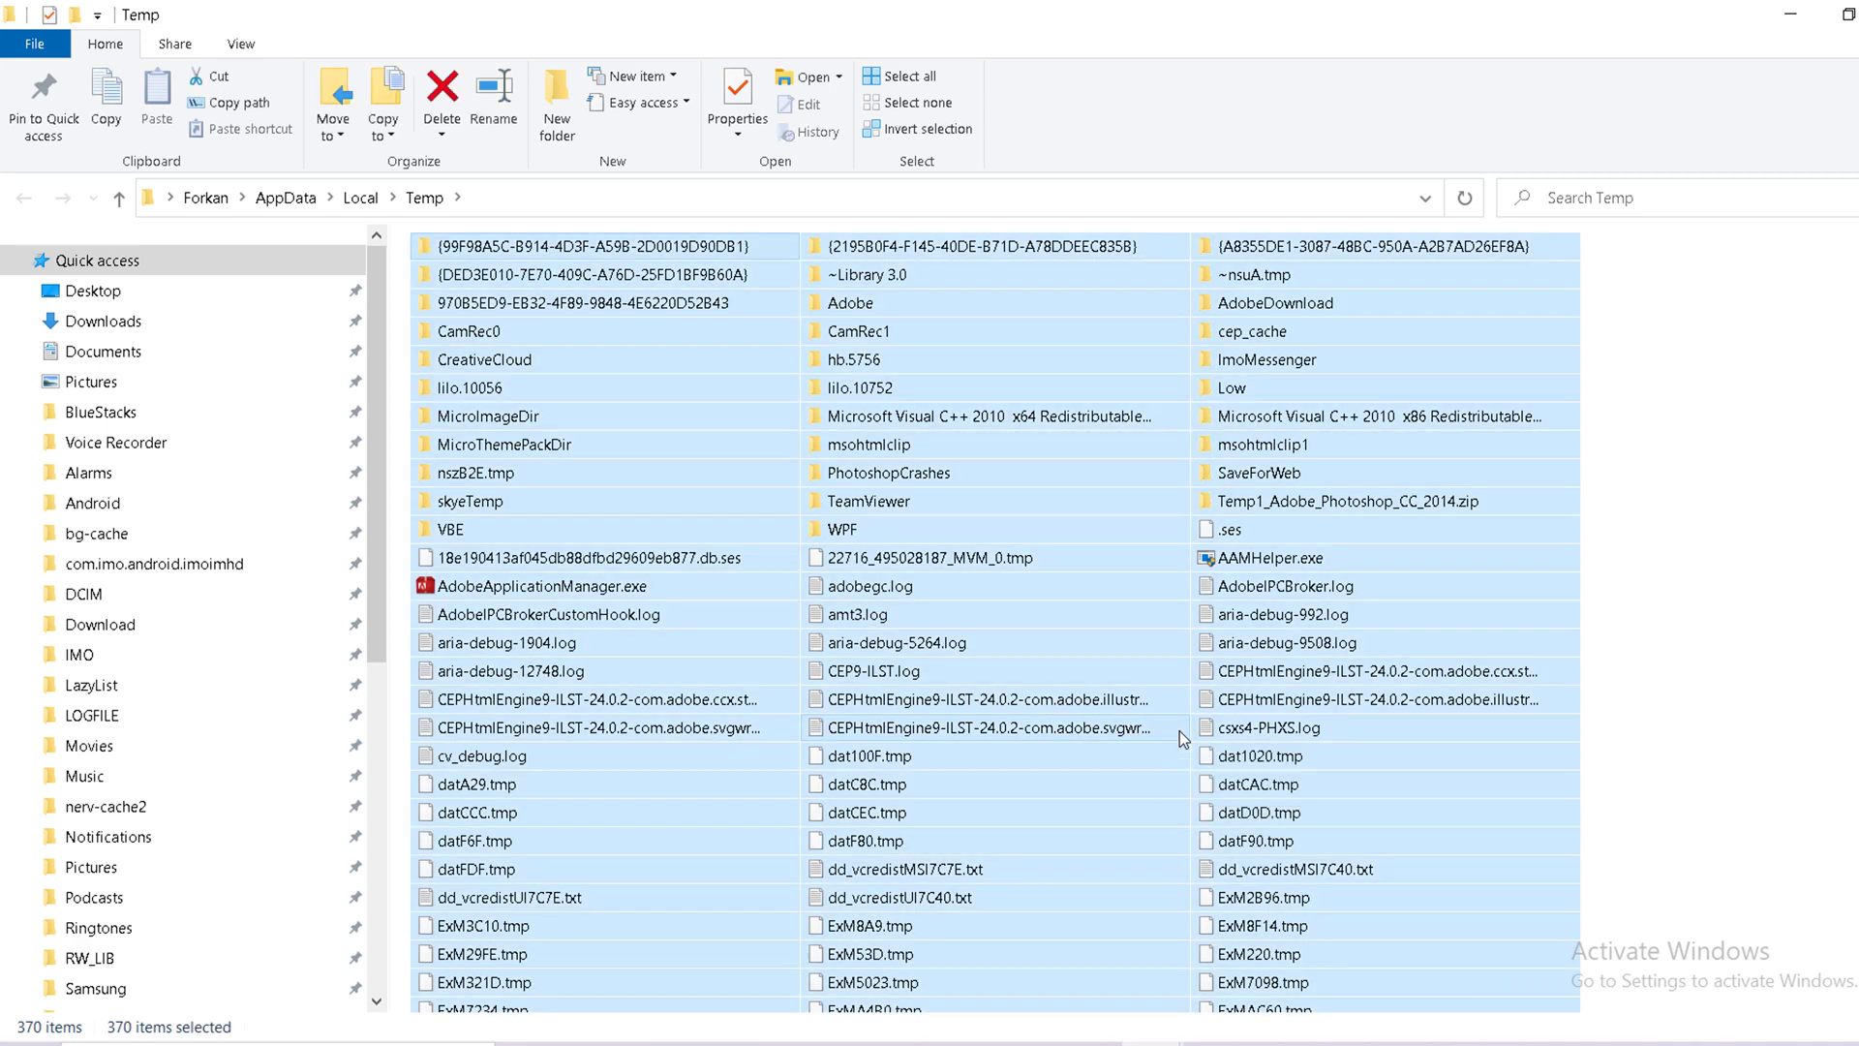
{"action": "key", "text": "Delete"}
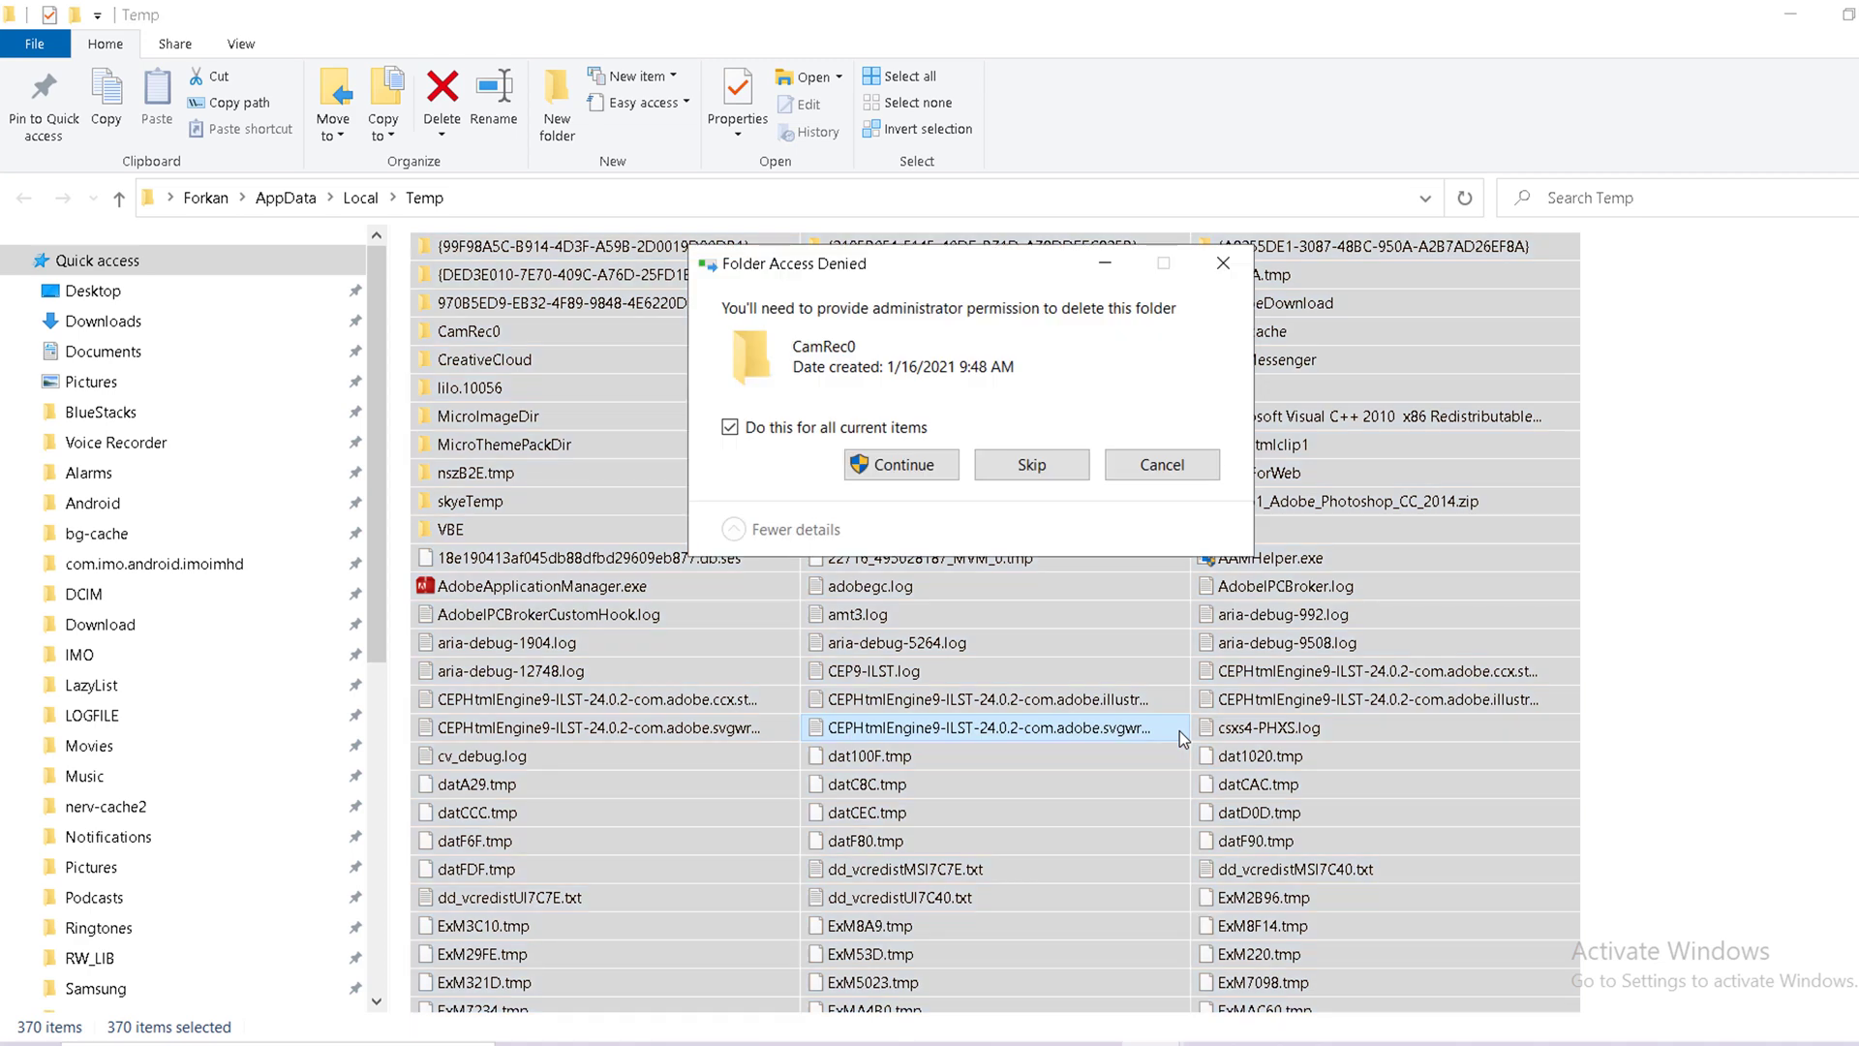
{"action": "left_click", "coordinate": [944, 472]}
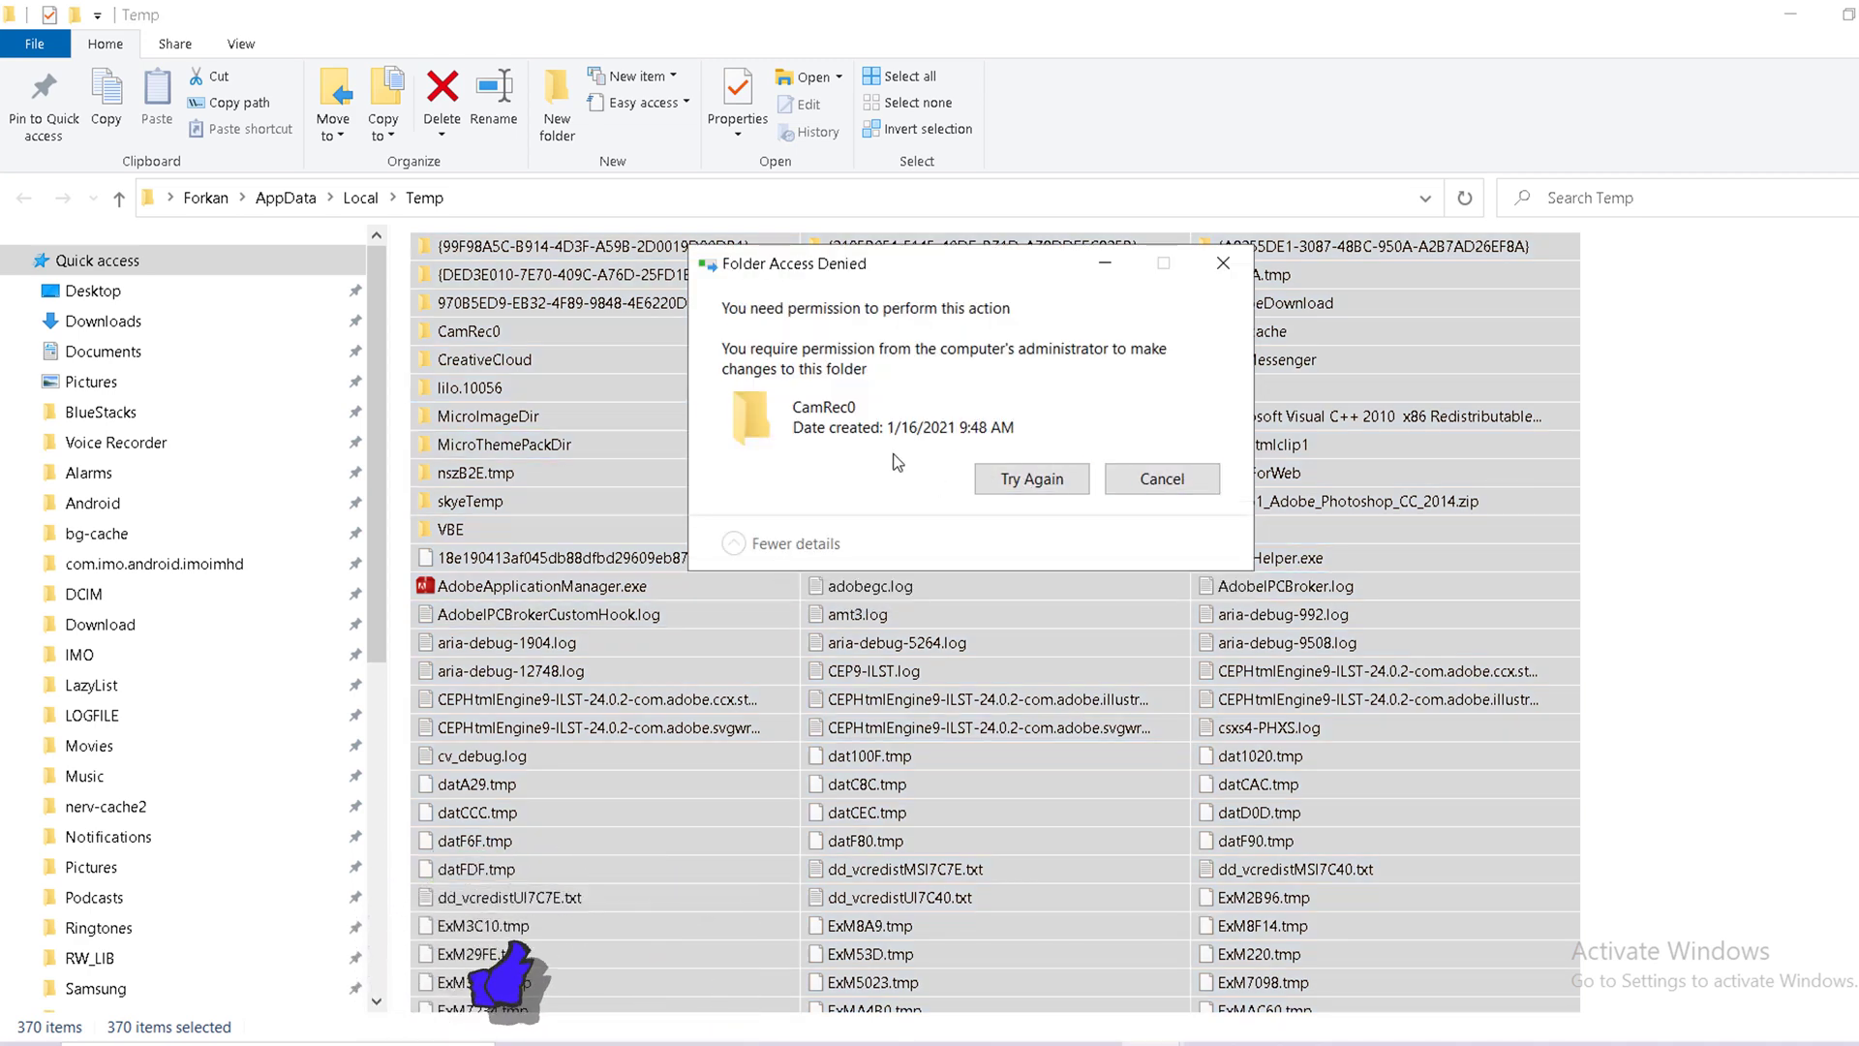
{"action": "left_click", "coordinate": [1044, 481]}
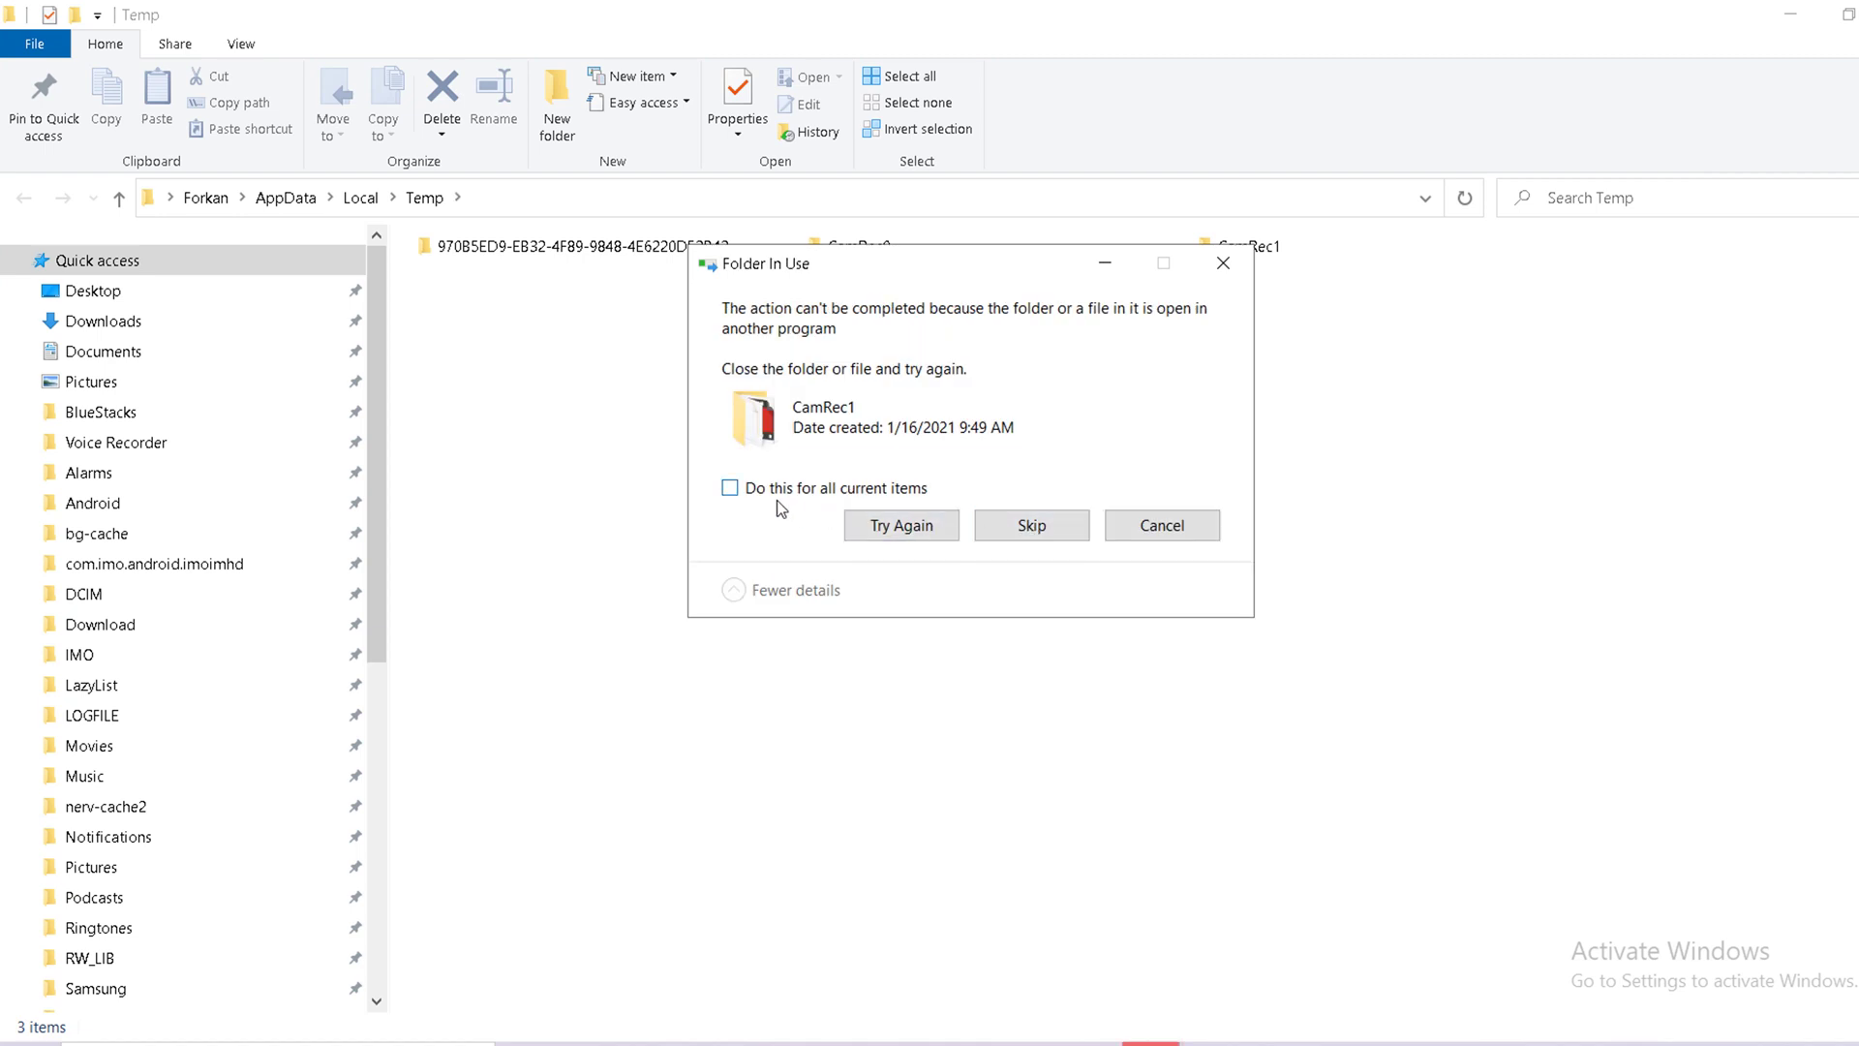
{"action": "left_click", "coordinate": [730, 488]}
{"action": "left_click", "coordinate": [1024, 529]}
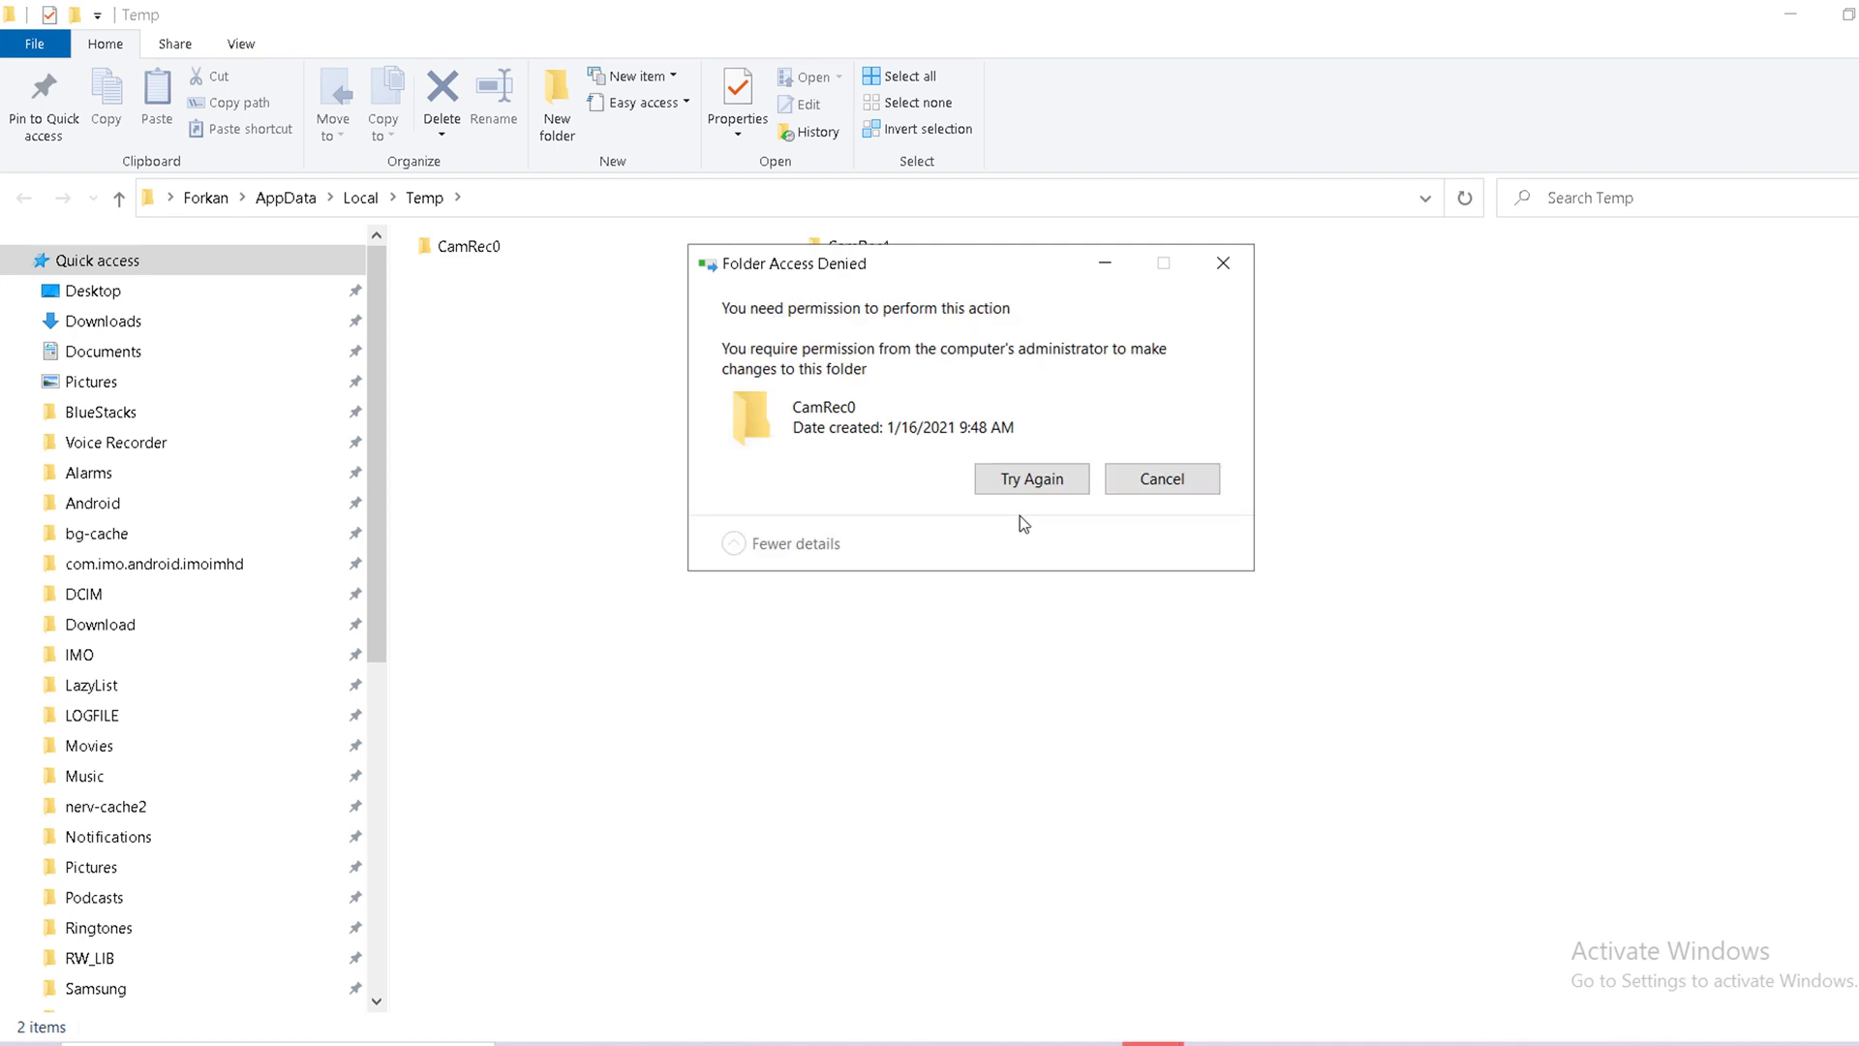
{"action": "left_click", "coordinate": [1183, 478]}
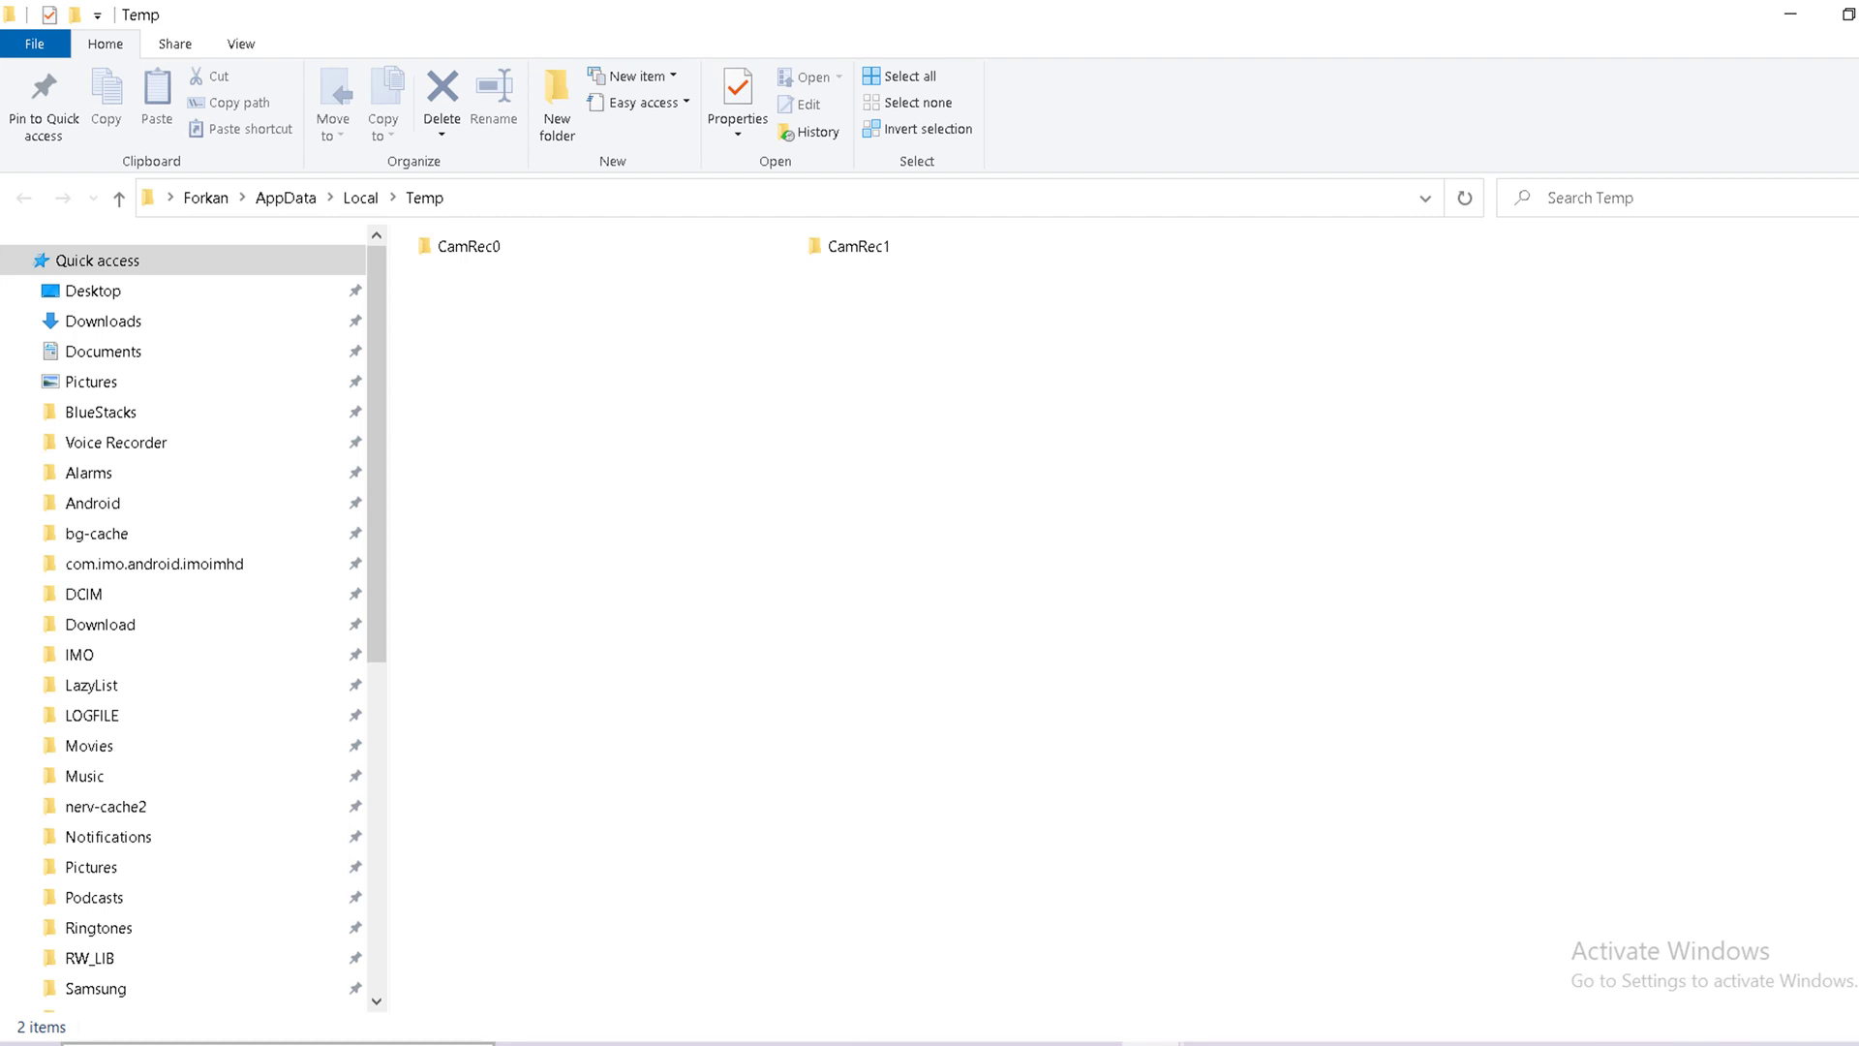
Step: Open the Prefetch folder via Run 'prefetch' and grant permanent access to it
{"action": "key", "text": "super+r"}
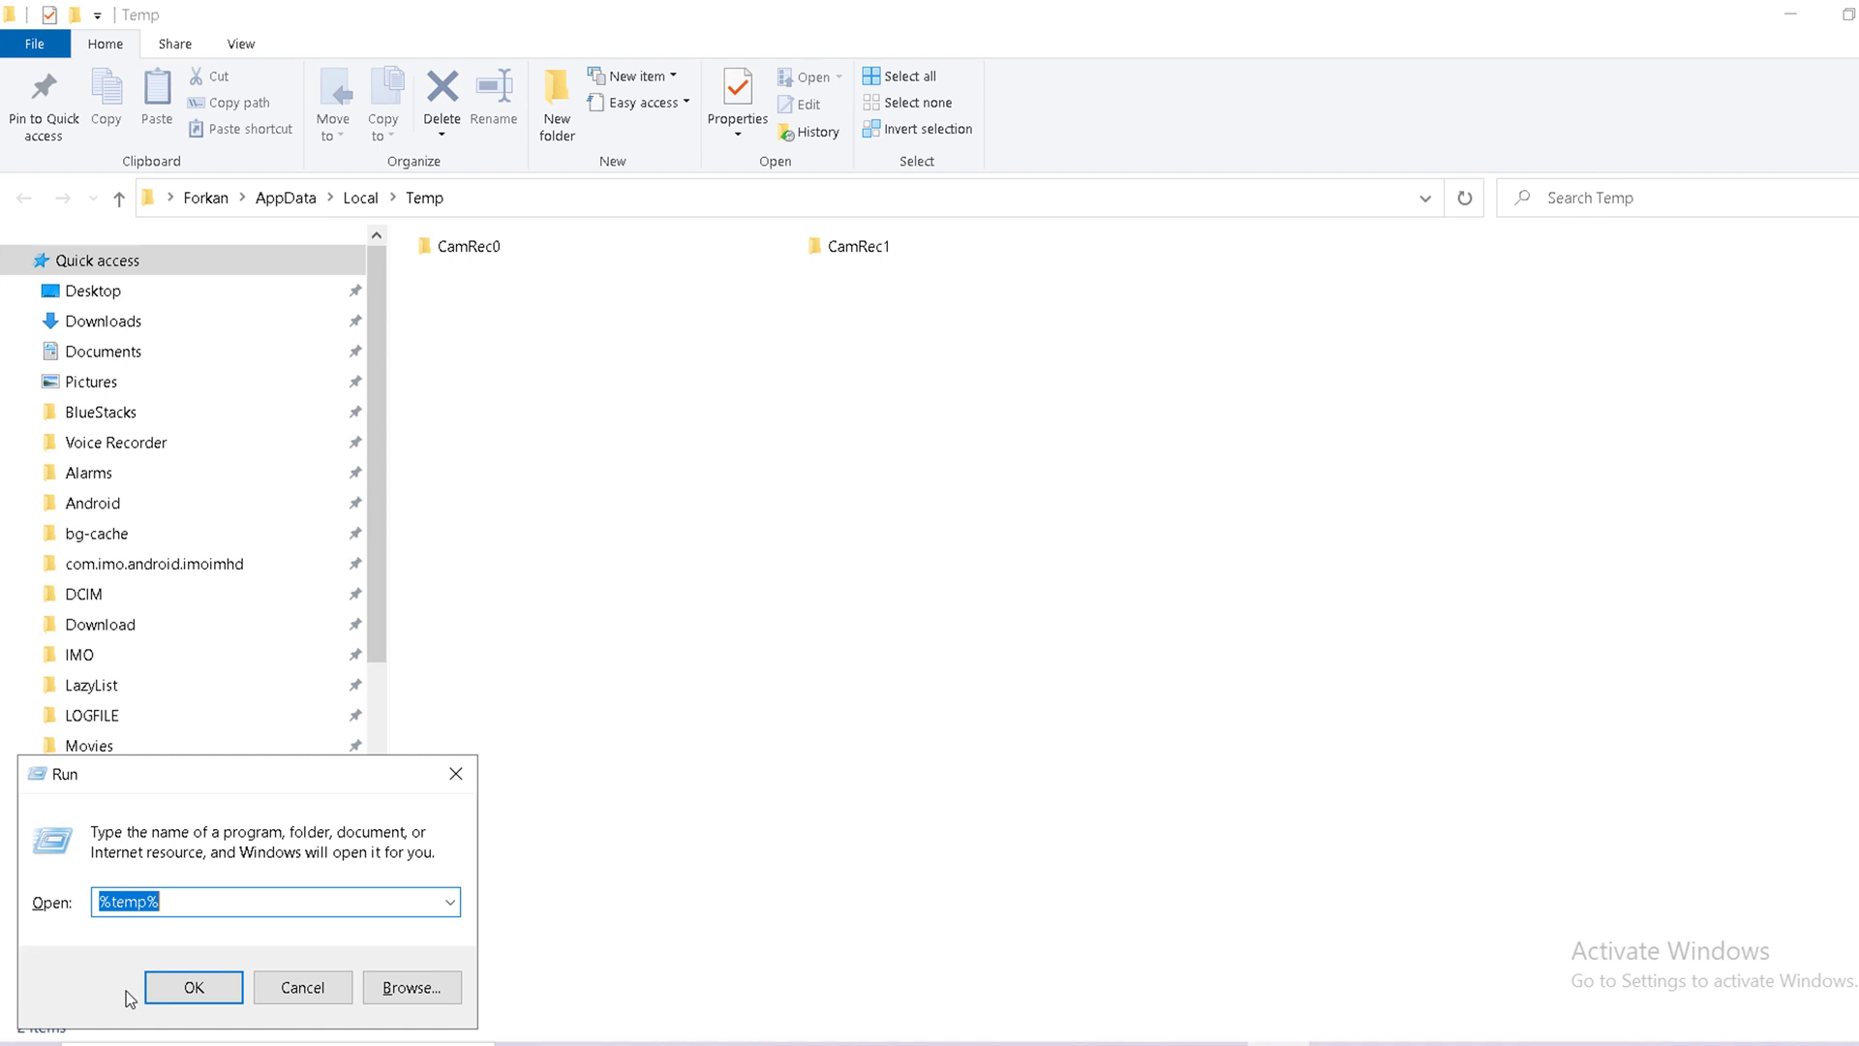
{"action": "type", "text": "prefet"}
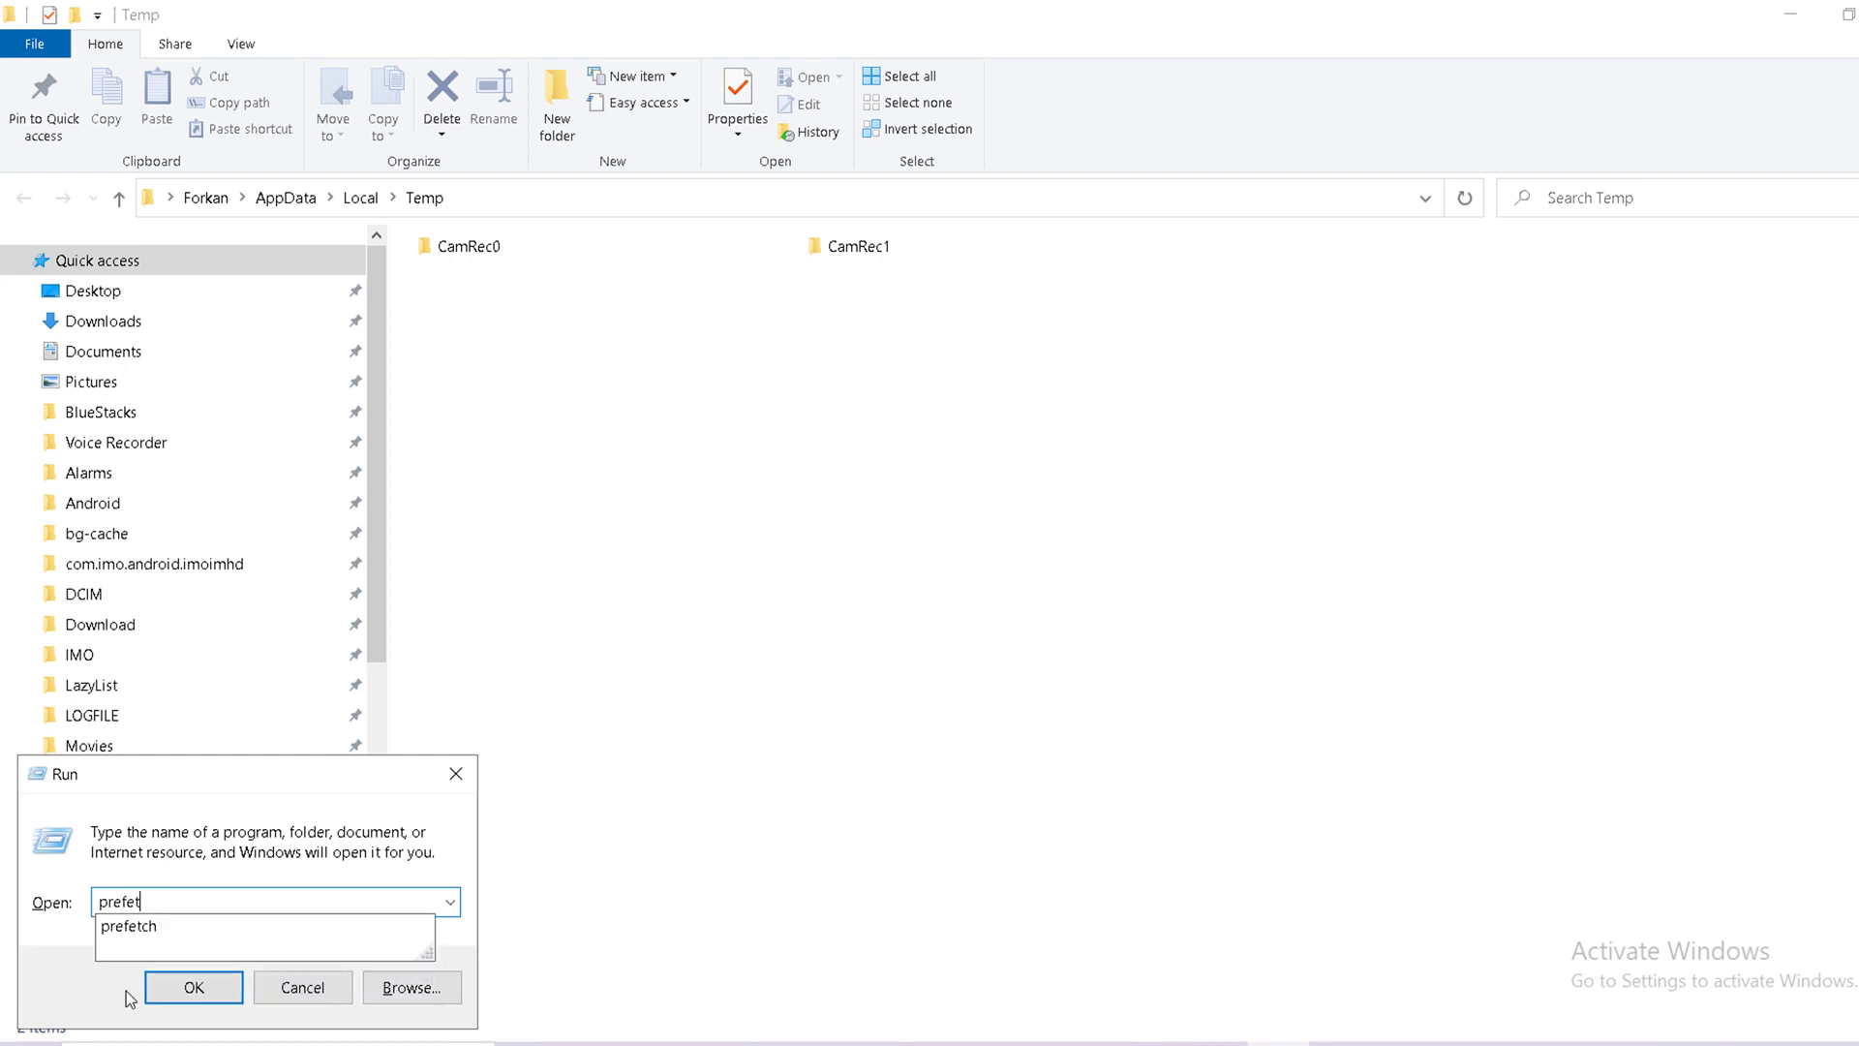
{"action": "type", "text": "ch"}
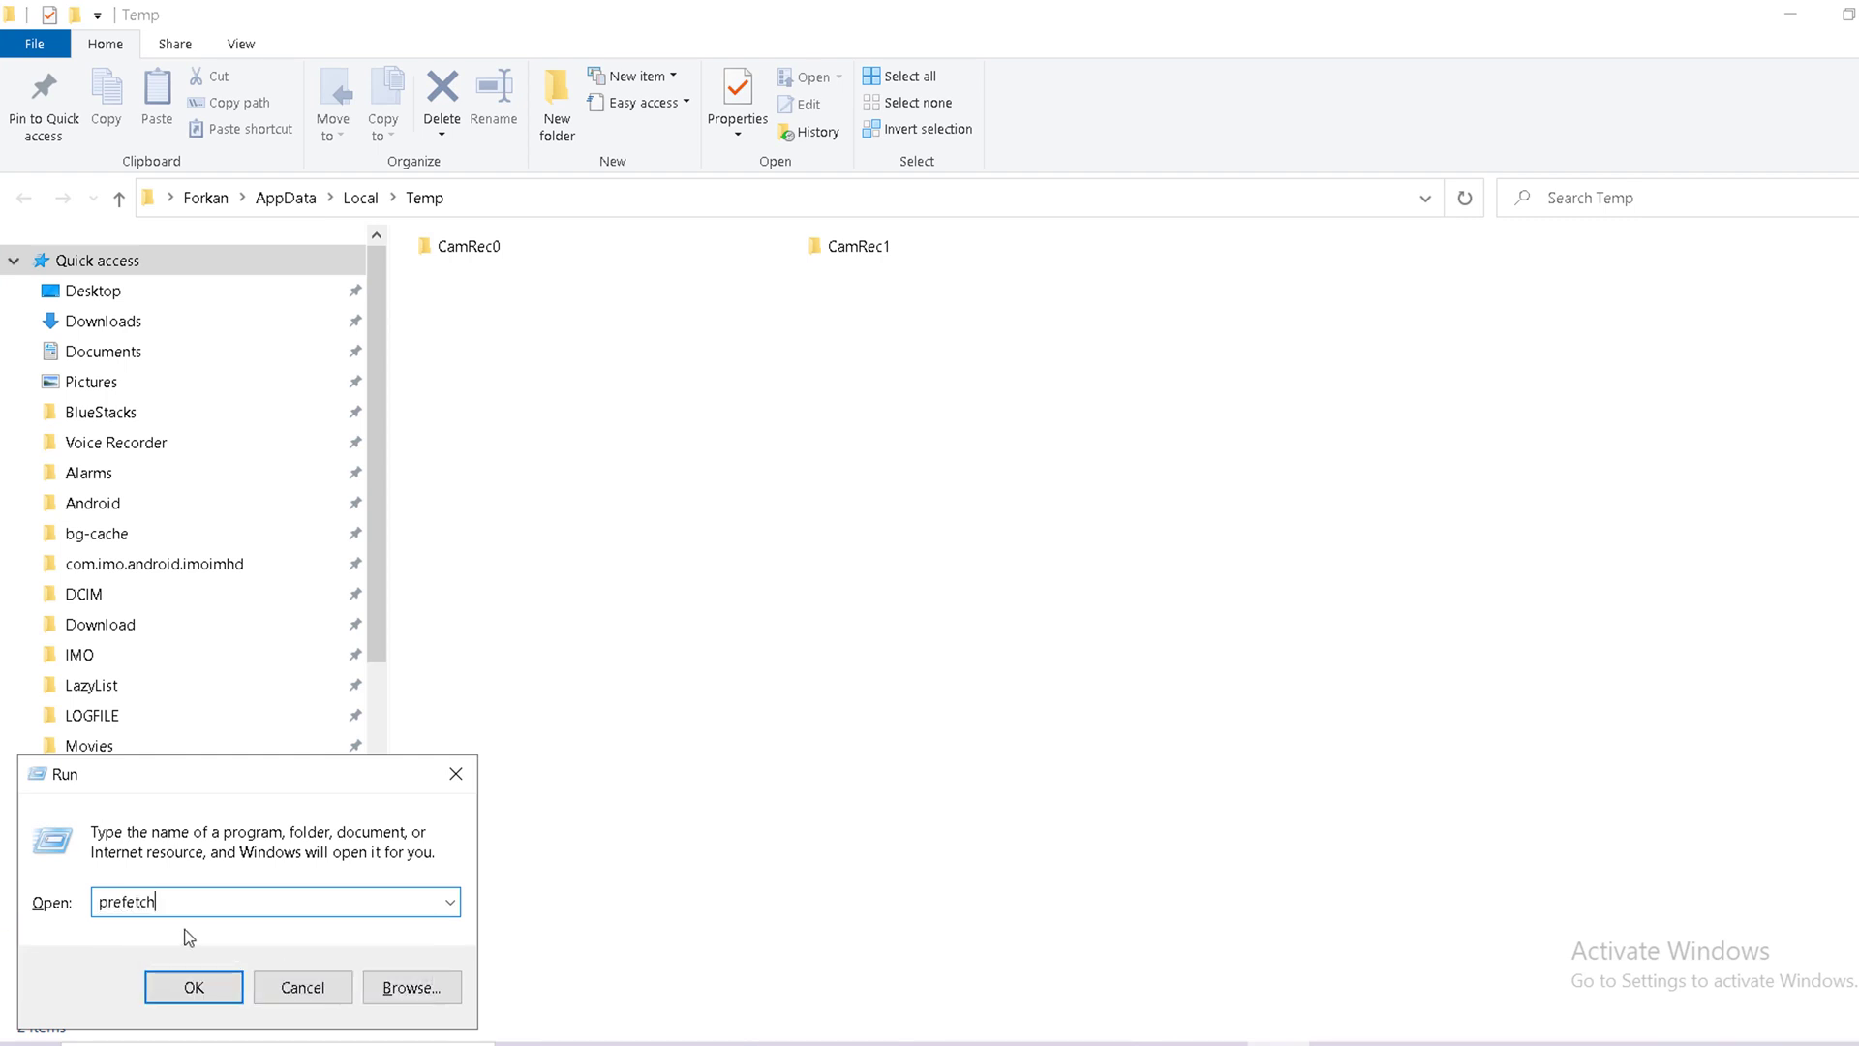
{"action": "left_click", "coordinate": [195, 987]}
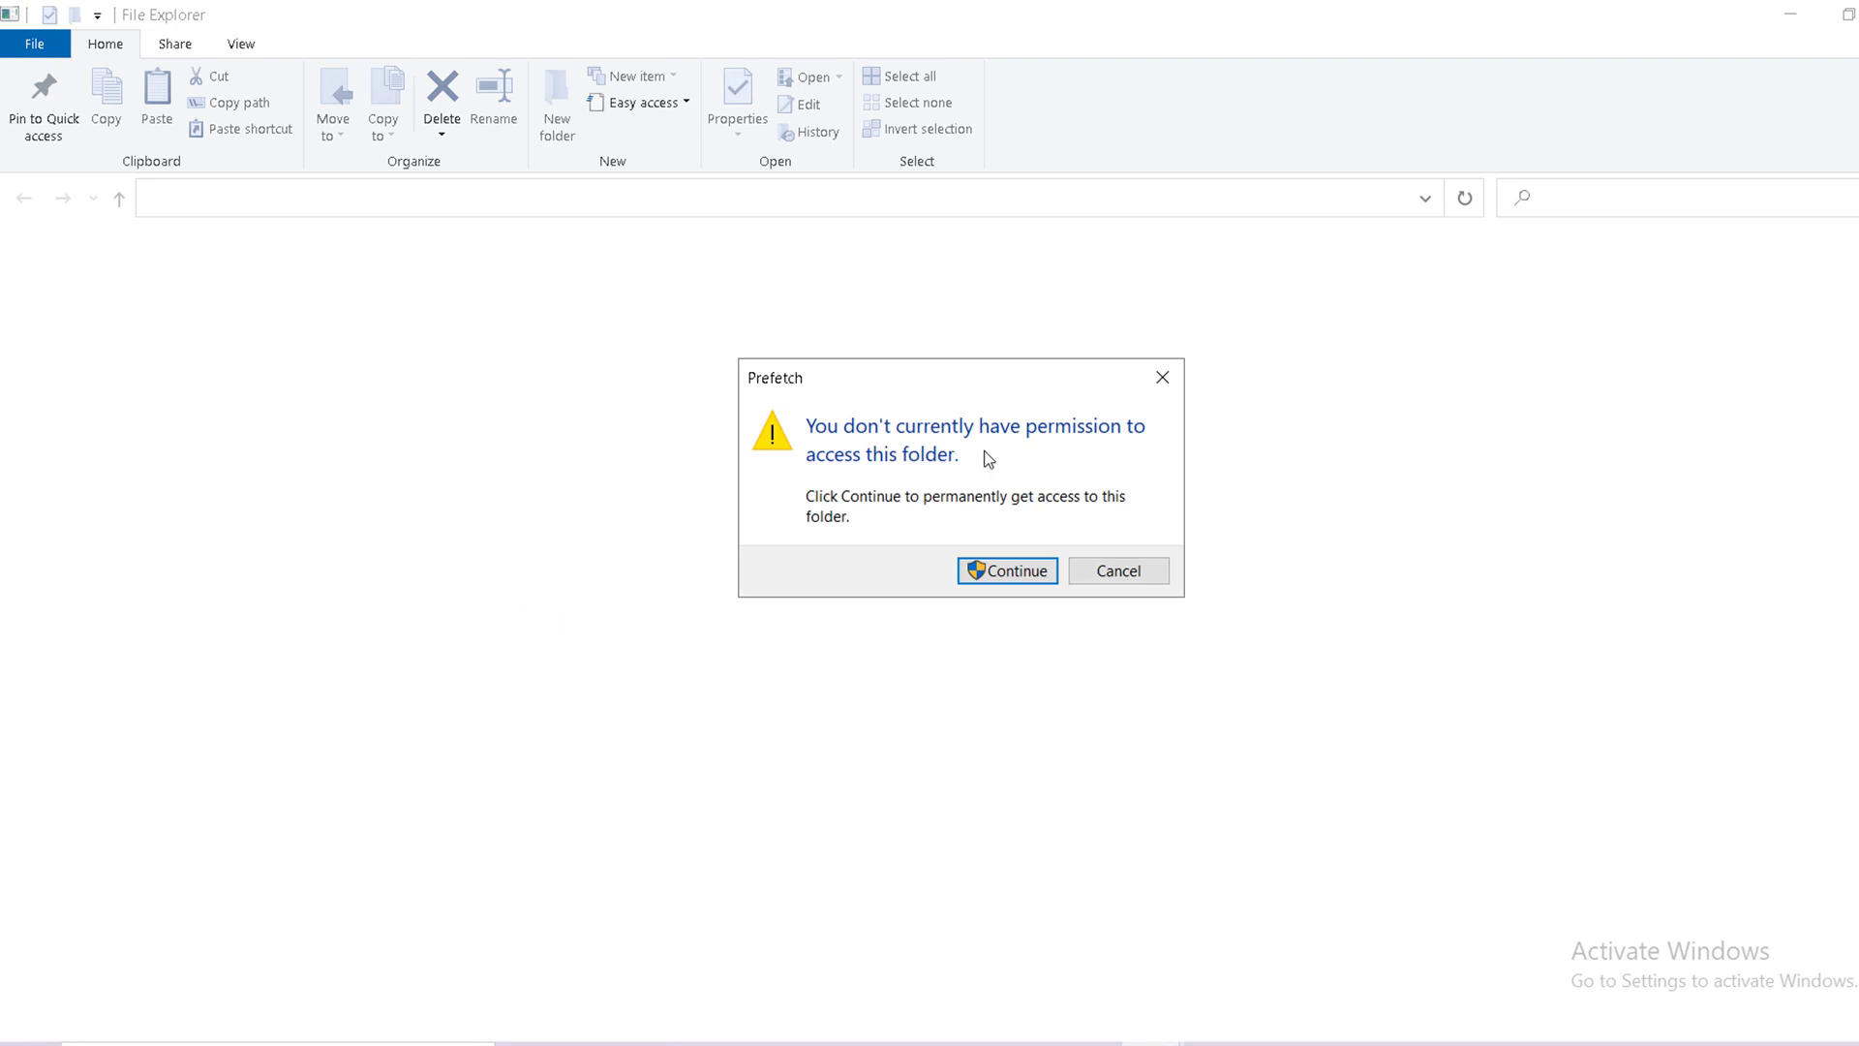
{"action": "left_click", "coordinate": [1045, 571]}
{"action": "left_click", "coordinate": [1024, 570]}
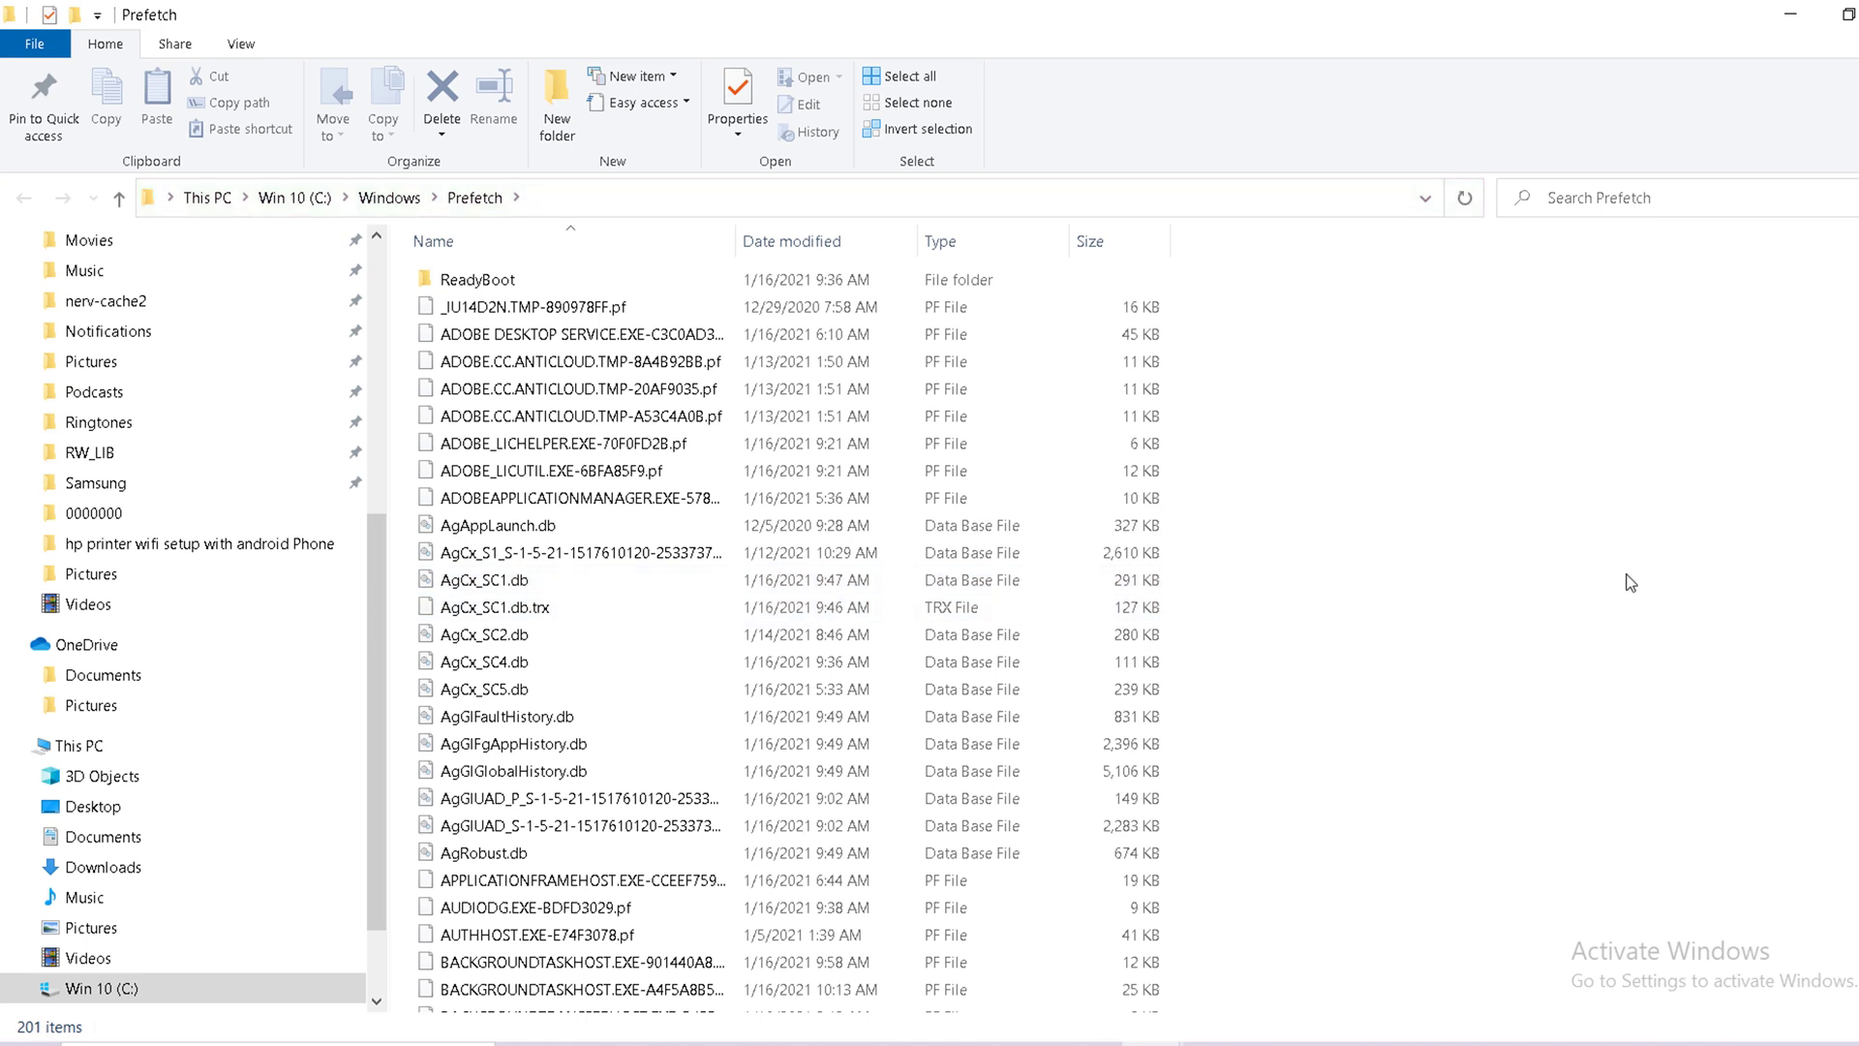
Step: Delete all 201 Prefetch items, skipping the file in use, and refresh the list
{"action": "key", "text": "ctrl+a"}
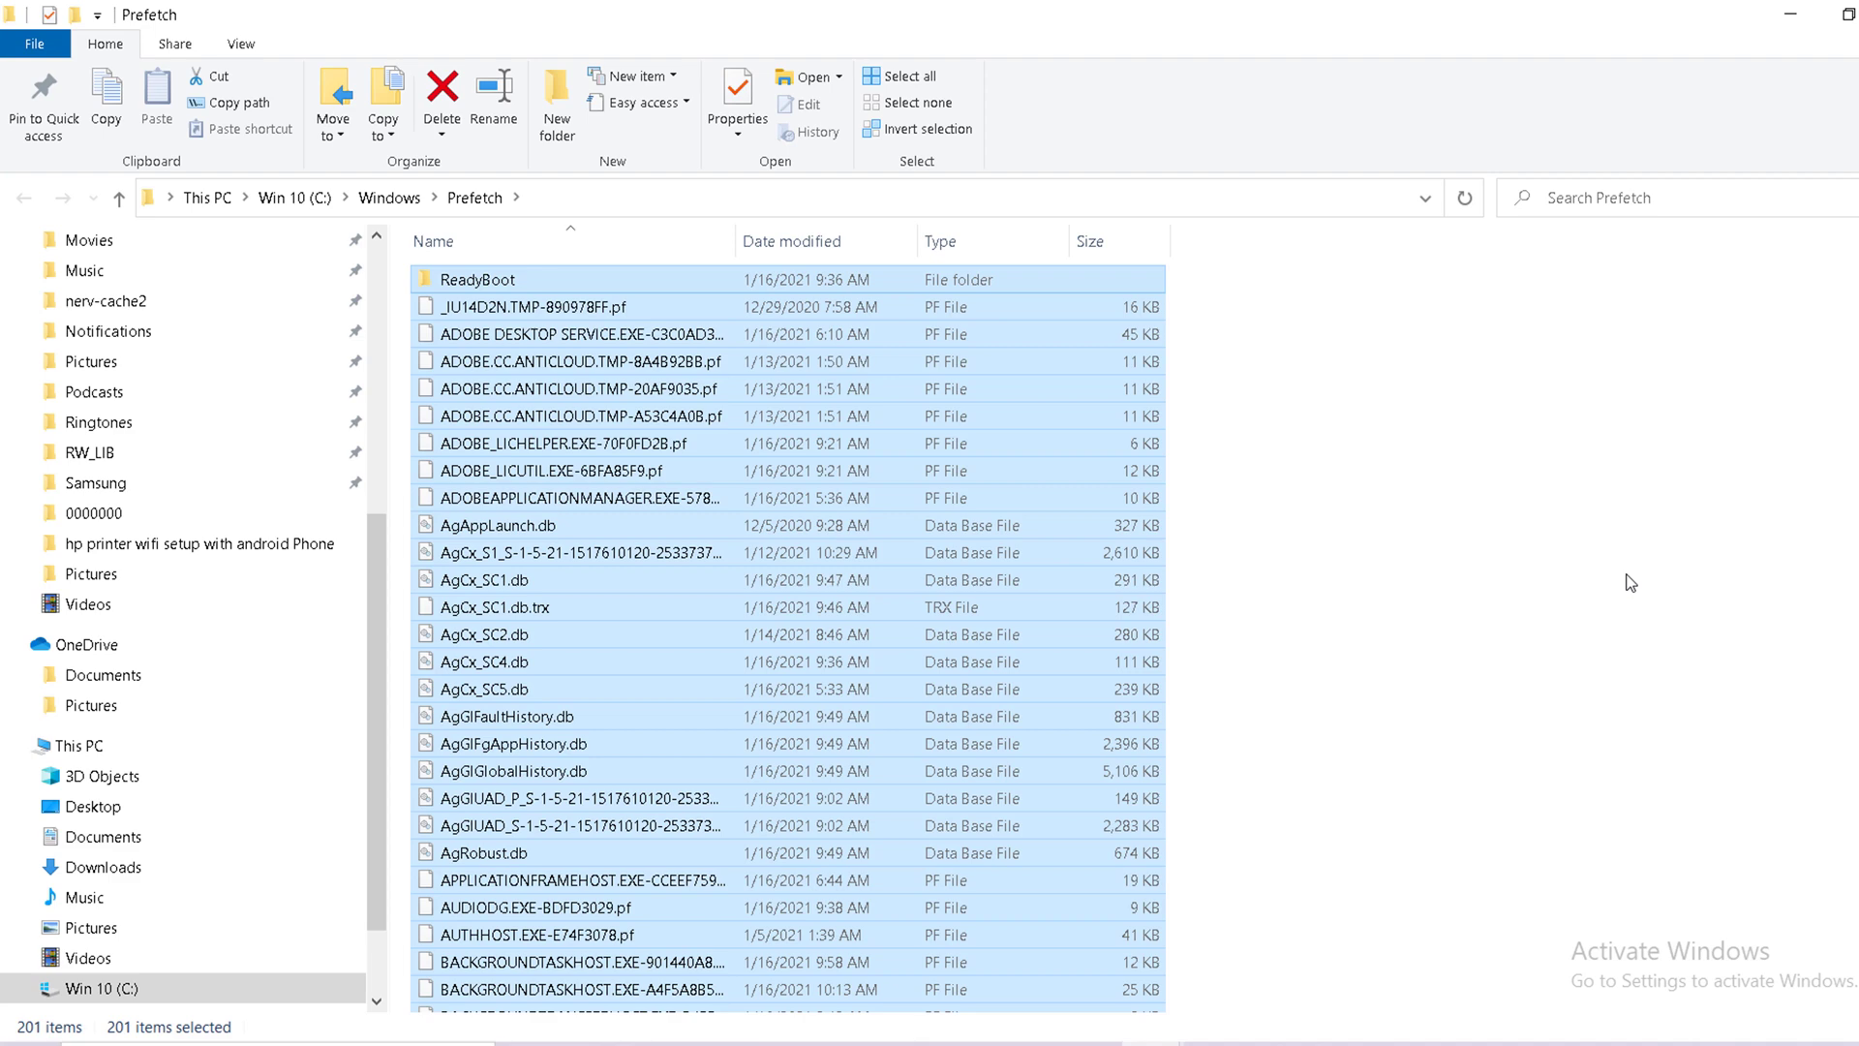
{"action": "key", "text": "Delete"}
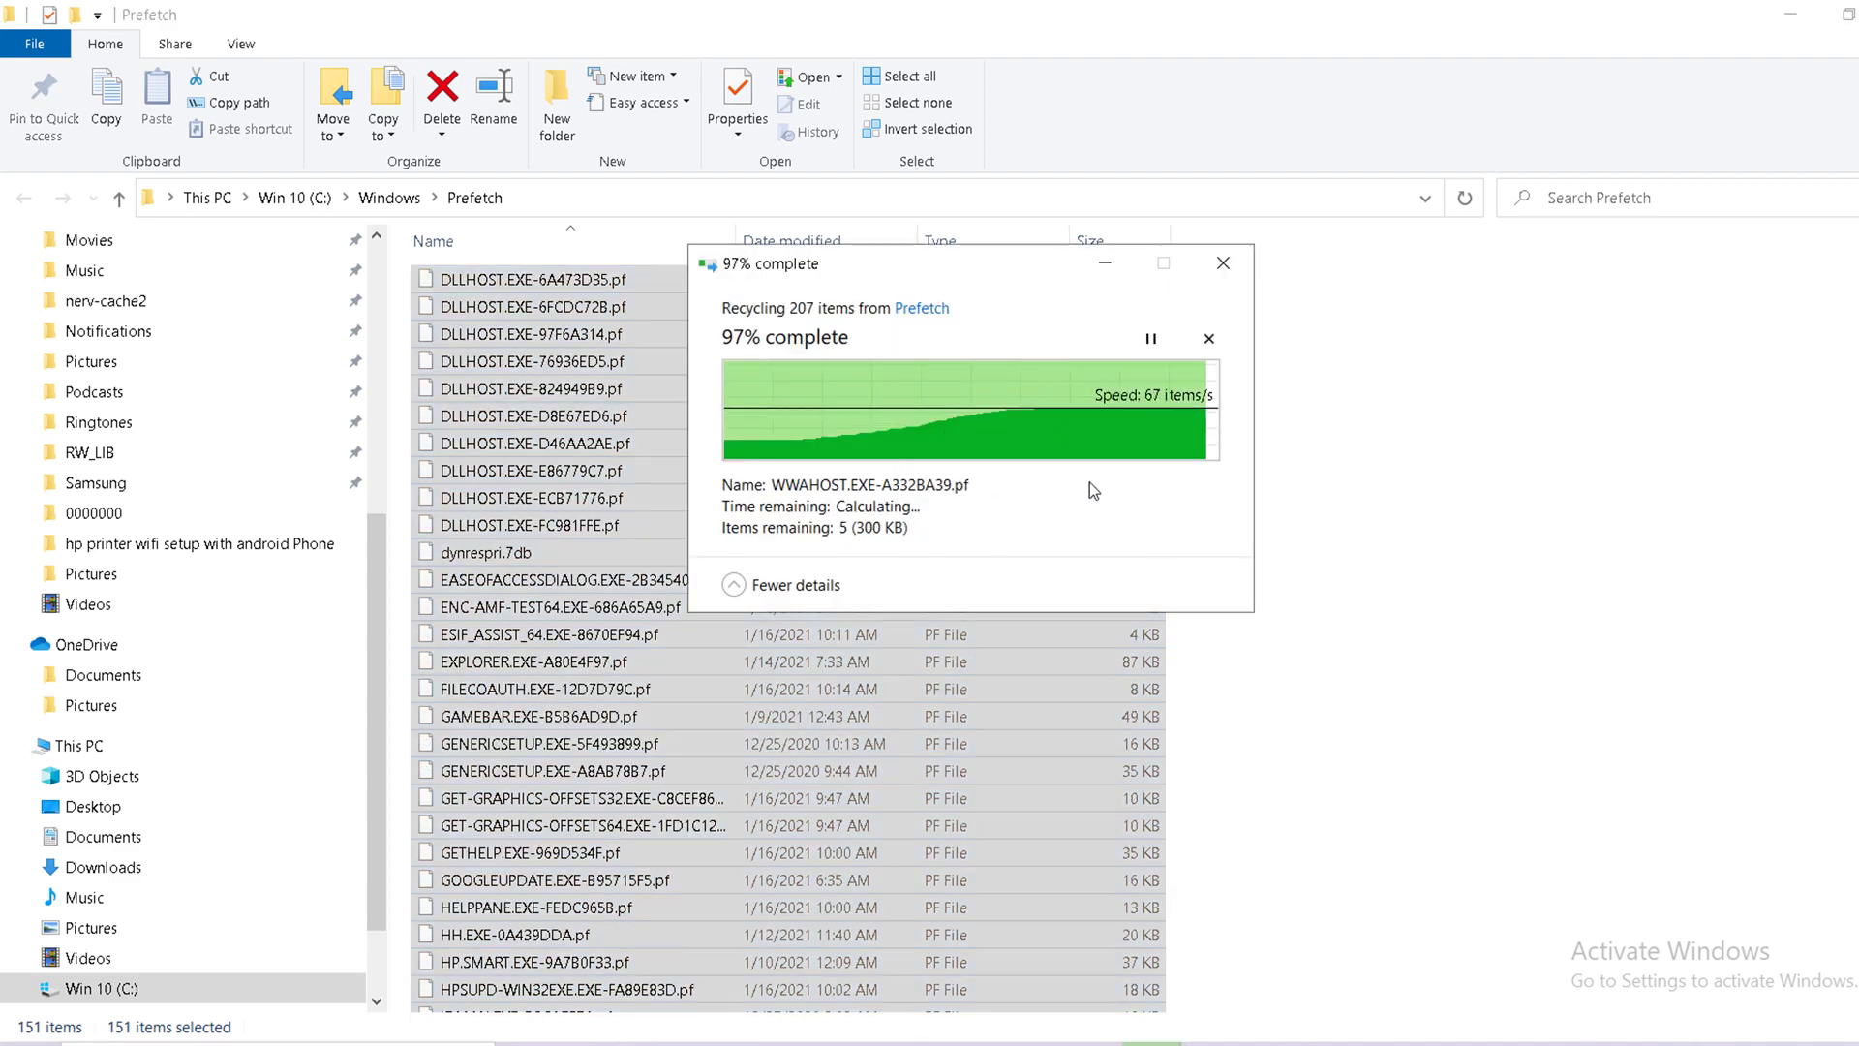
{"action": "left_click", "coordinate": [1020, 531]}
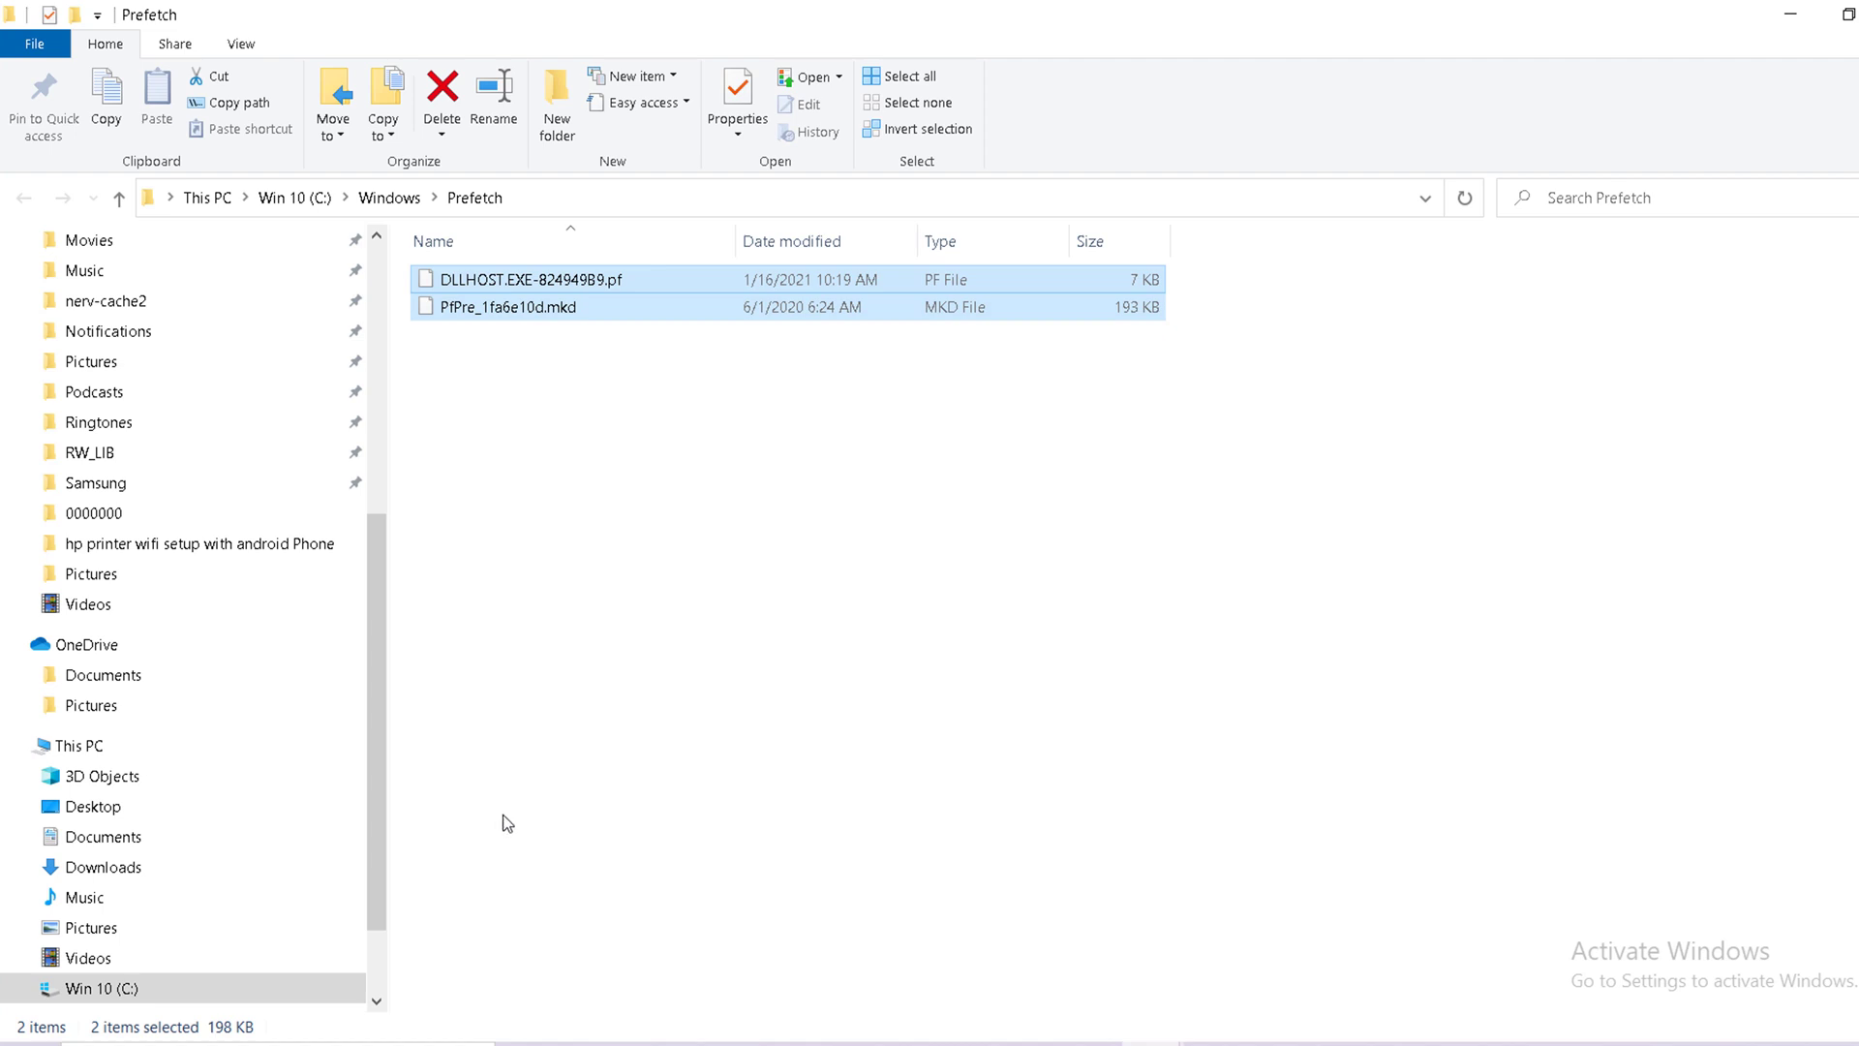
{"action": "key", "text": "F5"}
Step: Open the AppData Roaming folder by running %appdata%
{"action": "key", "text": "super+r"}
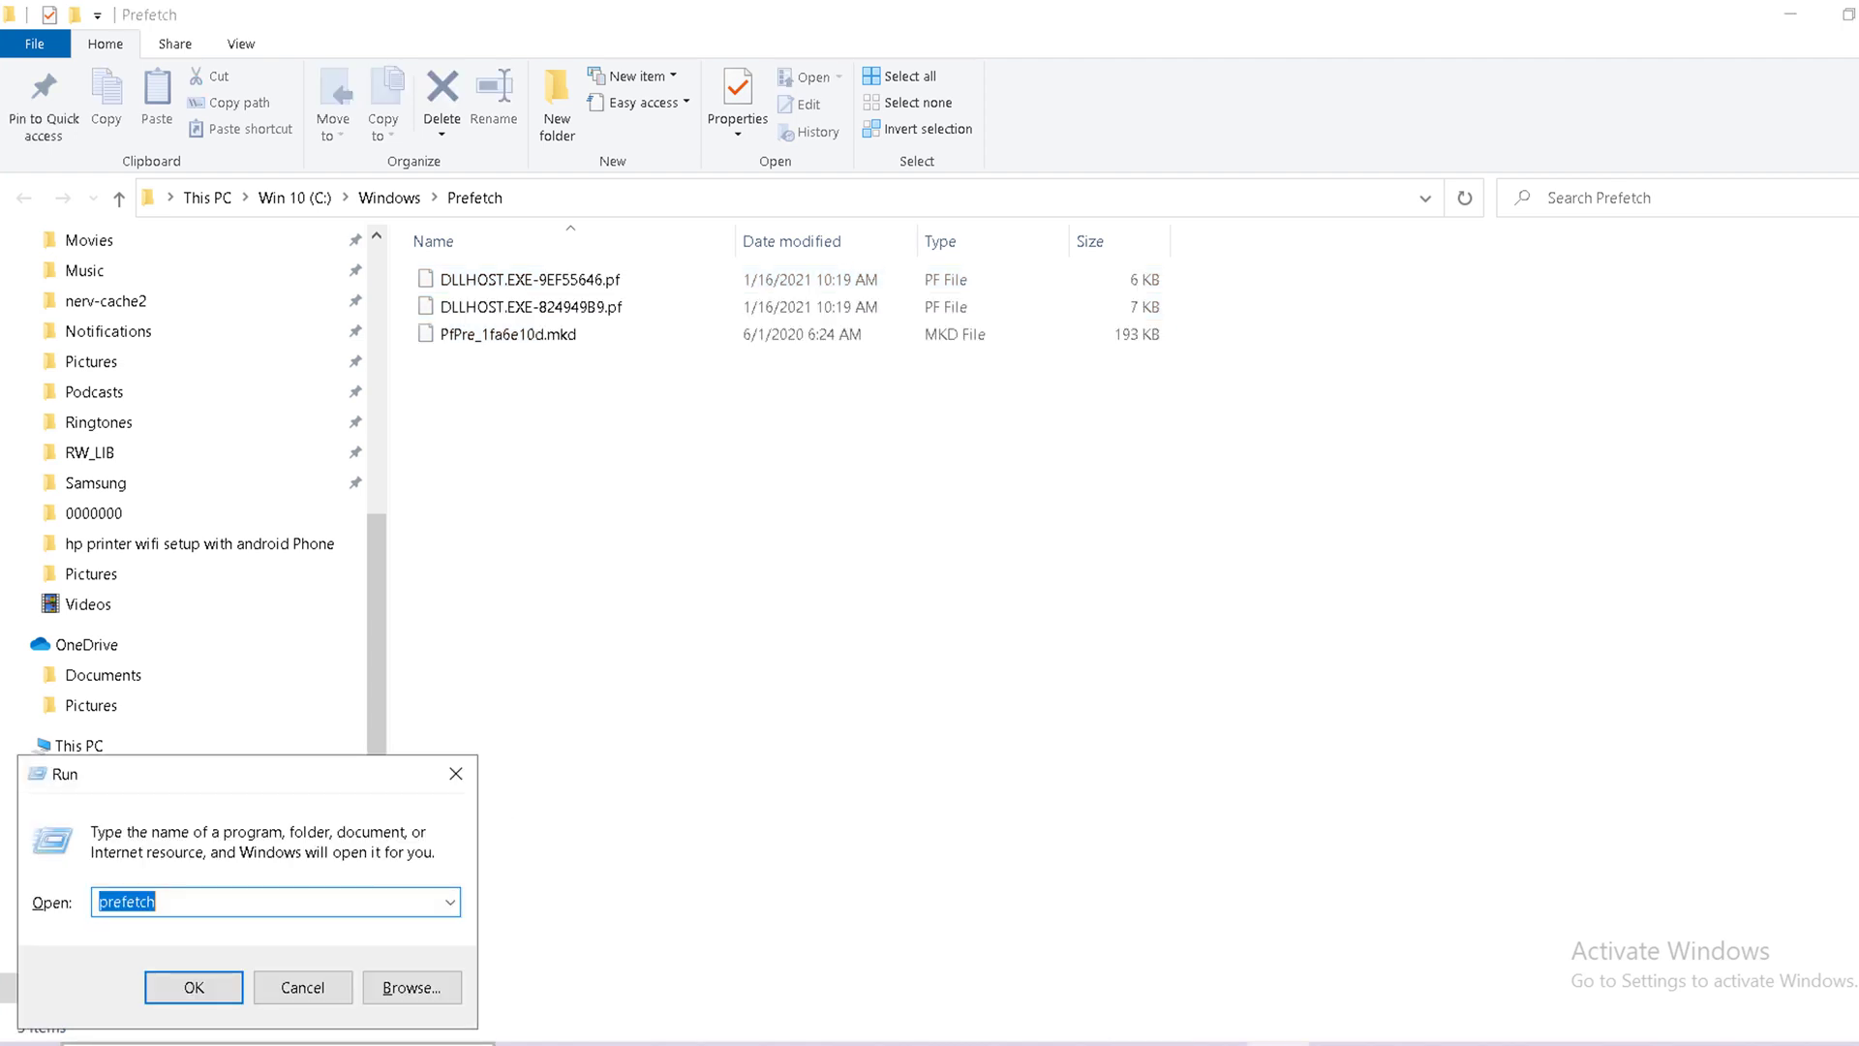
{"action": "type", "text": "%appdata"}
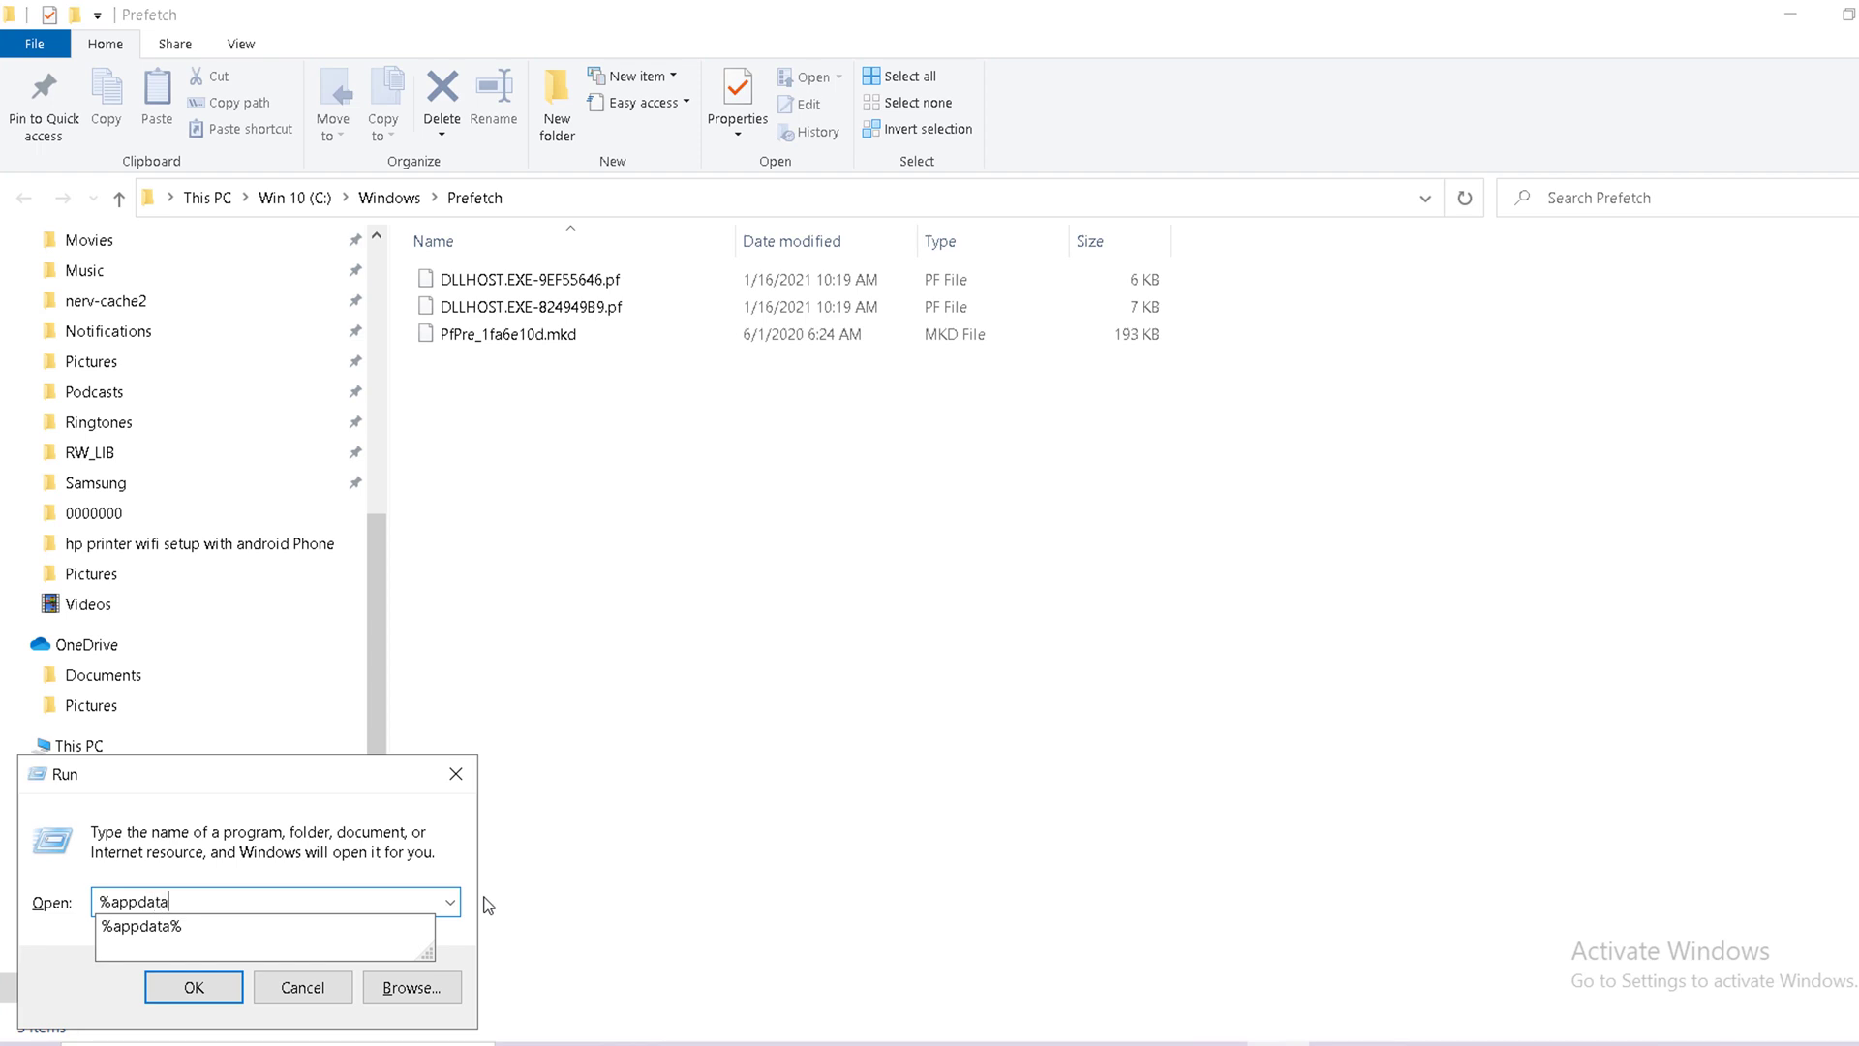
{"action": "type", "text": "%appdata%"}
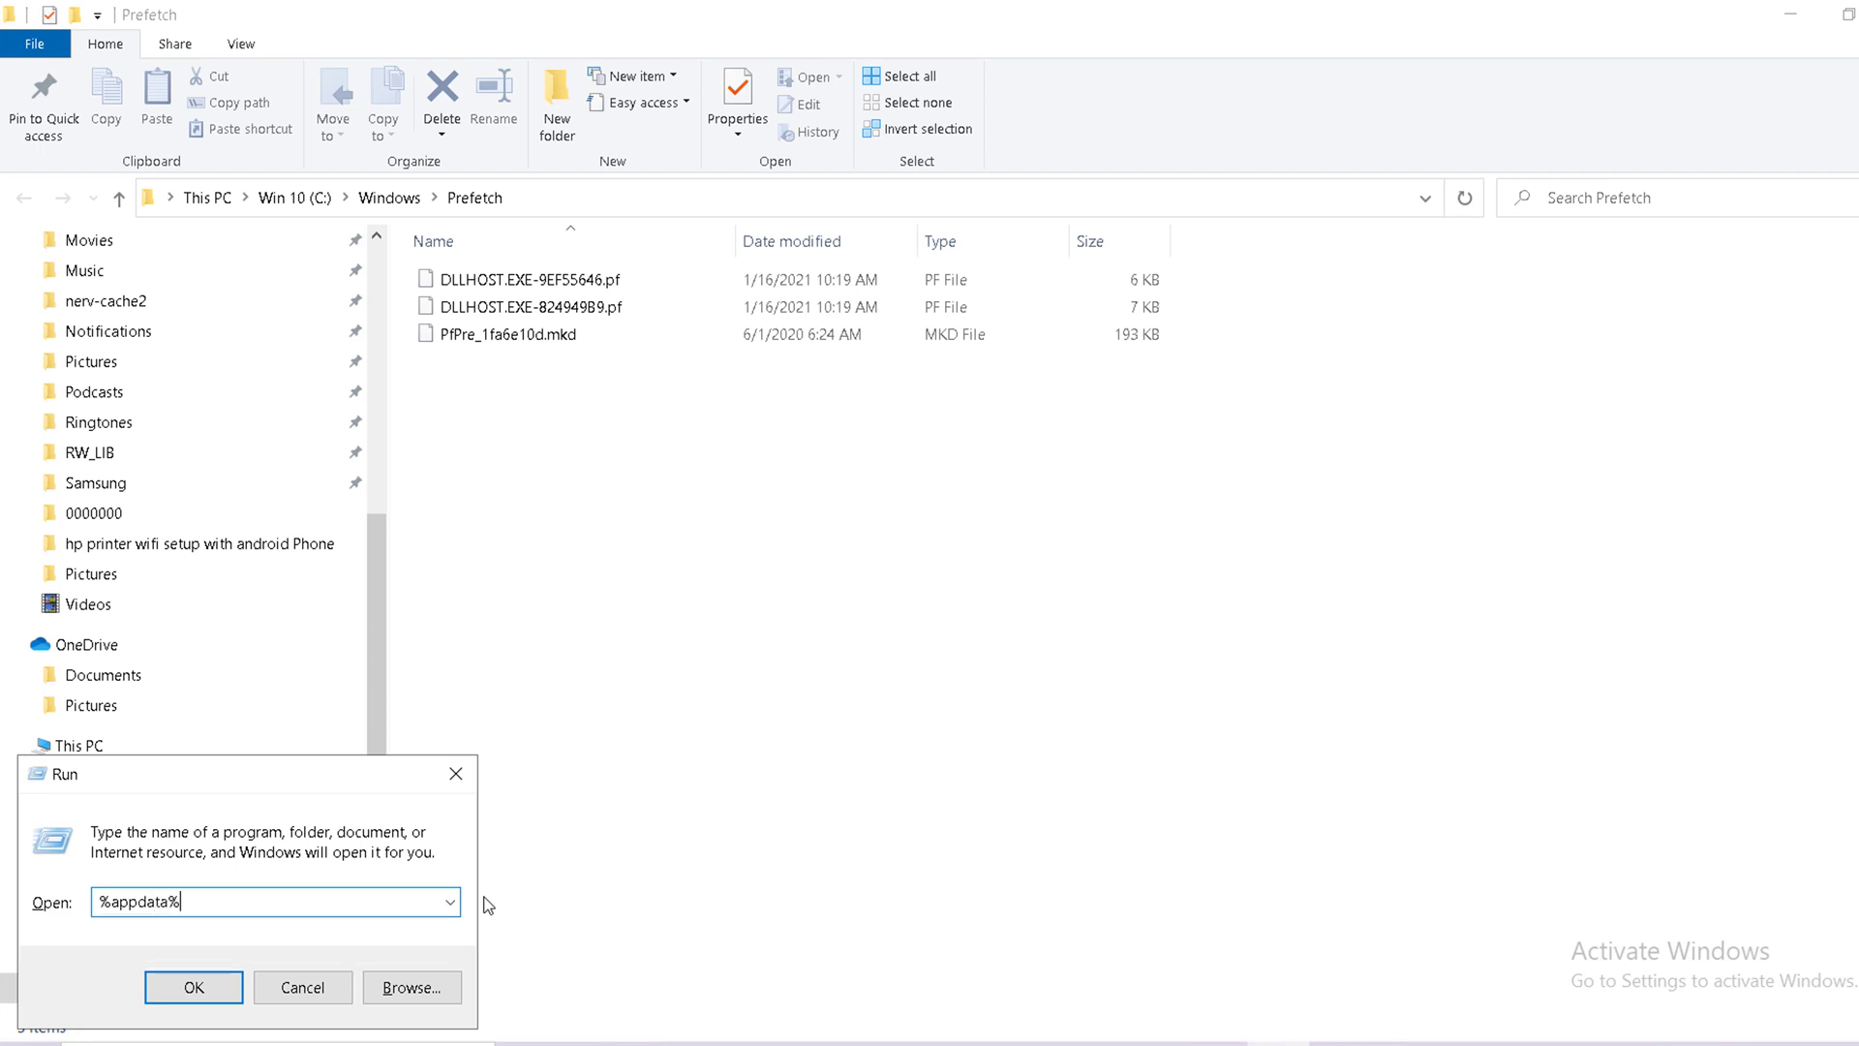
{"action": "left_click", "coordinate": [197, 987]}
Step: Delete all Roaming folders, cancelling the blocked Microsoft folder so it alone remains
{"action": "key", "text": "ctrl+a"}
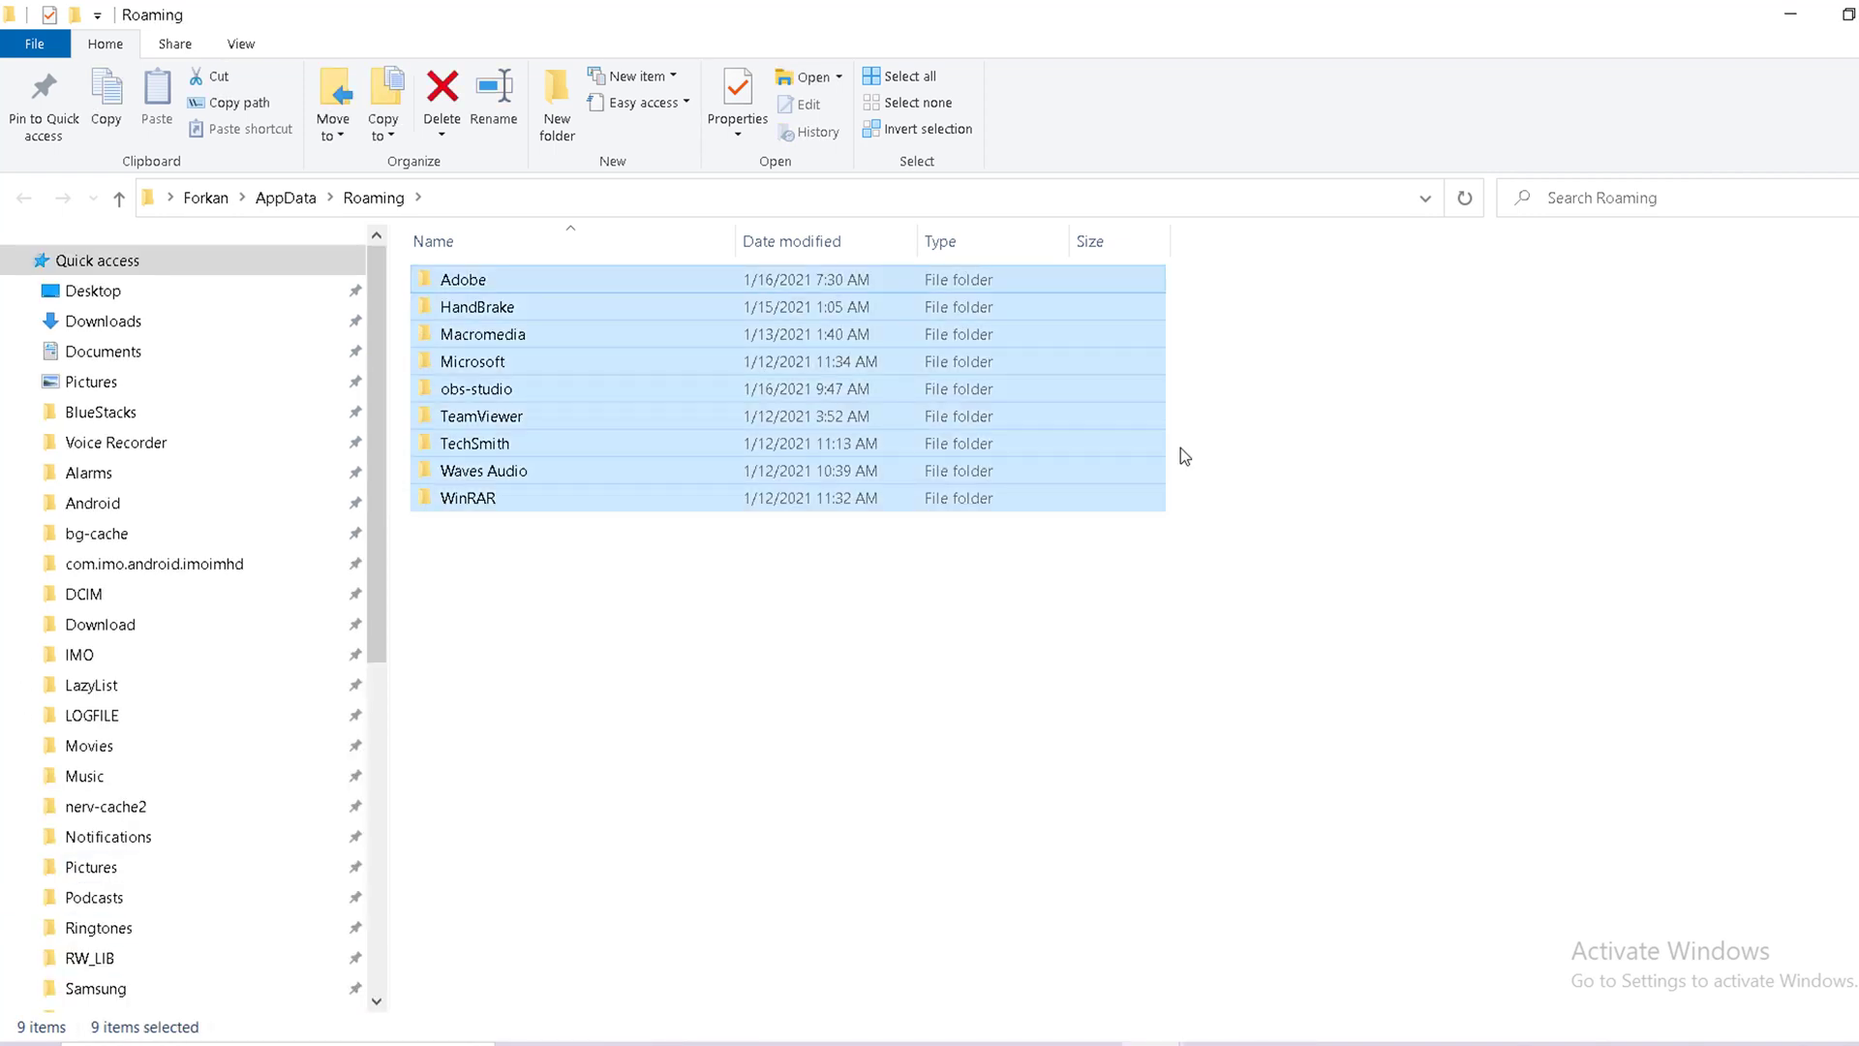
{"action": "key", "text": "Delete"}
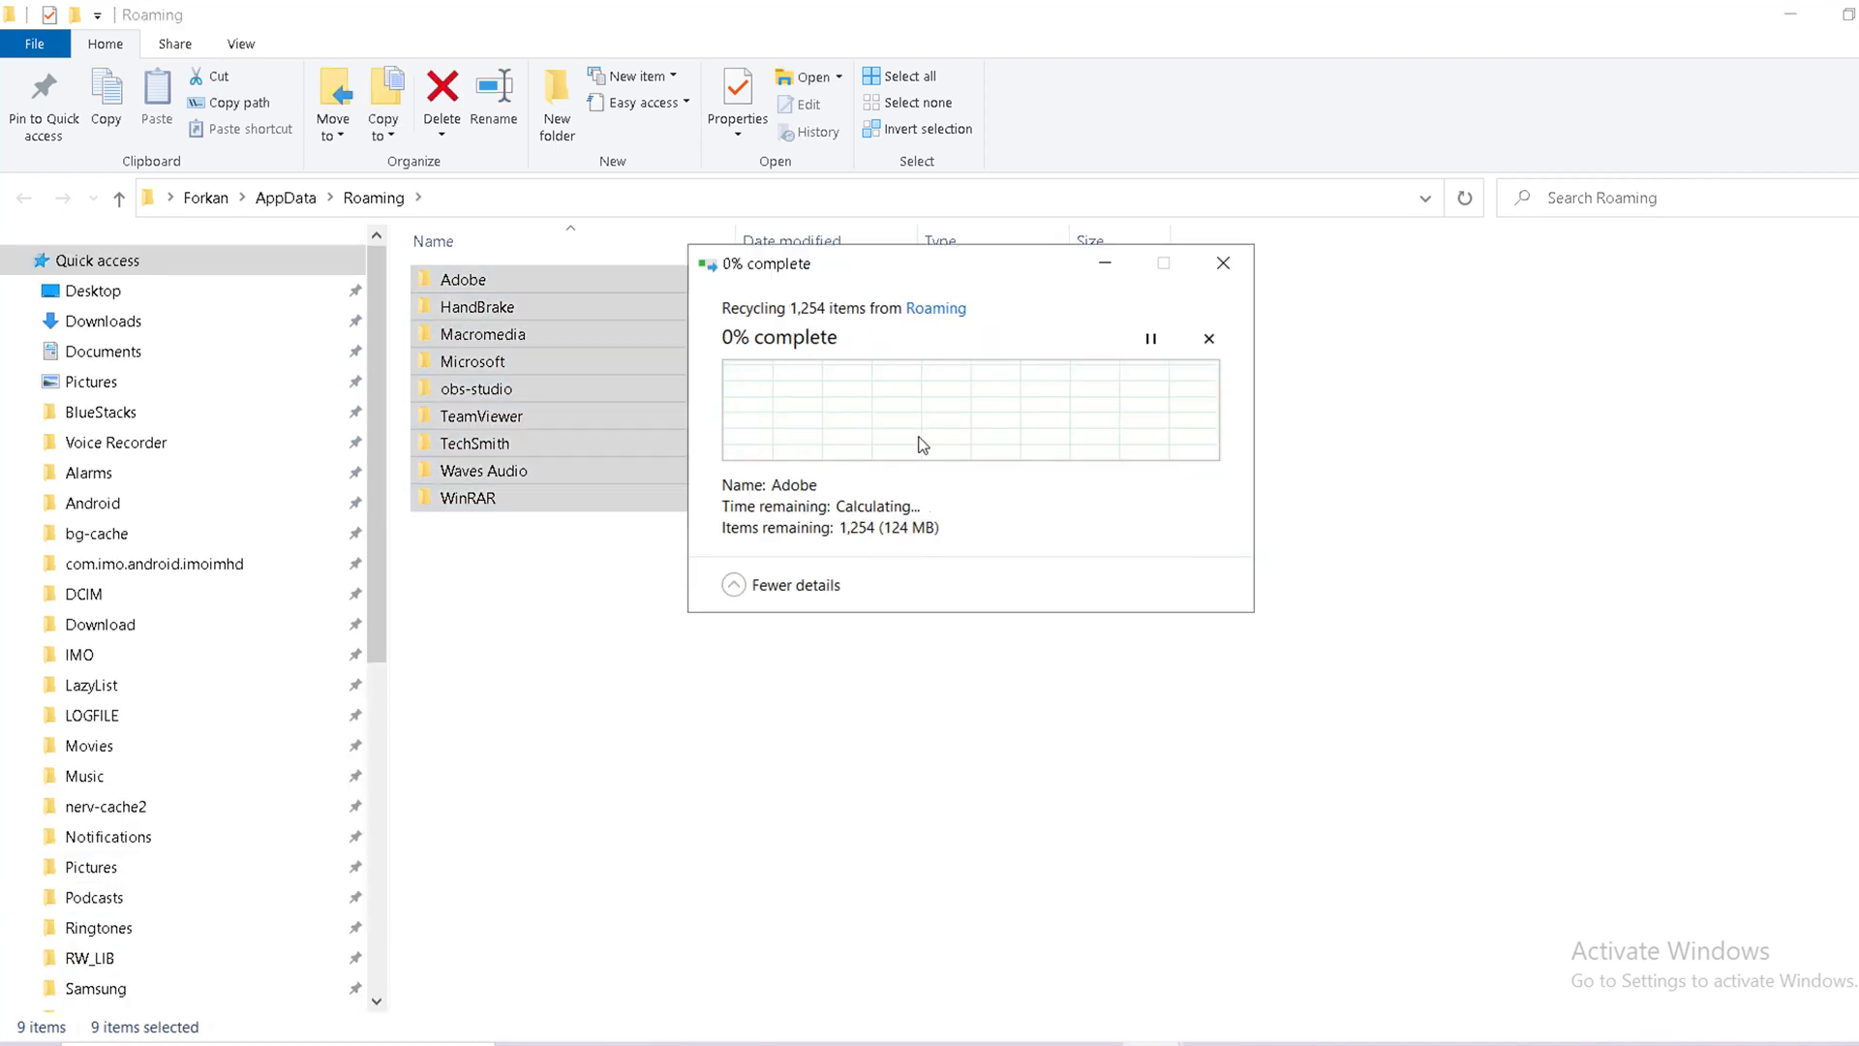
{"action": "left_click", "coordinate": [901, 461]}
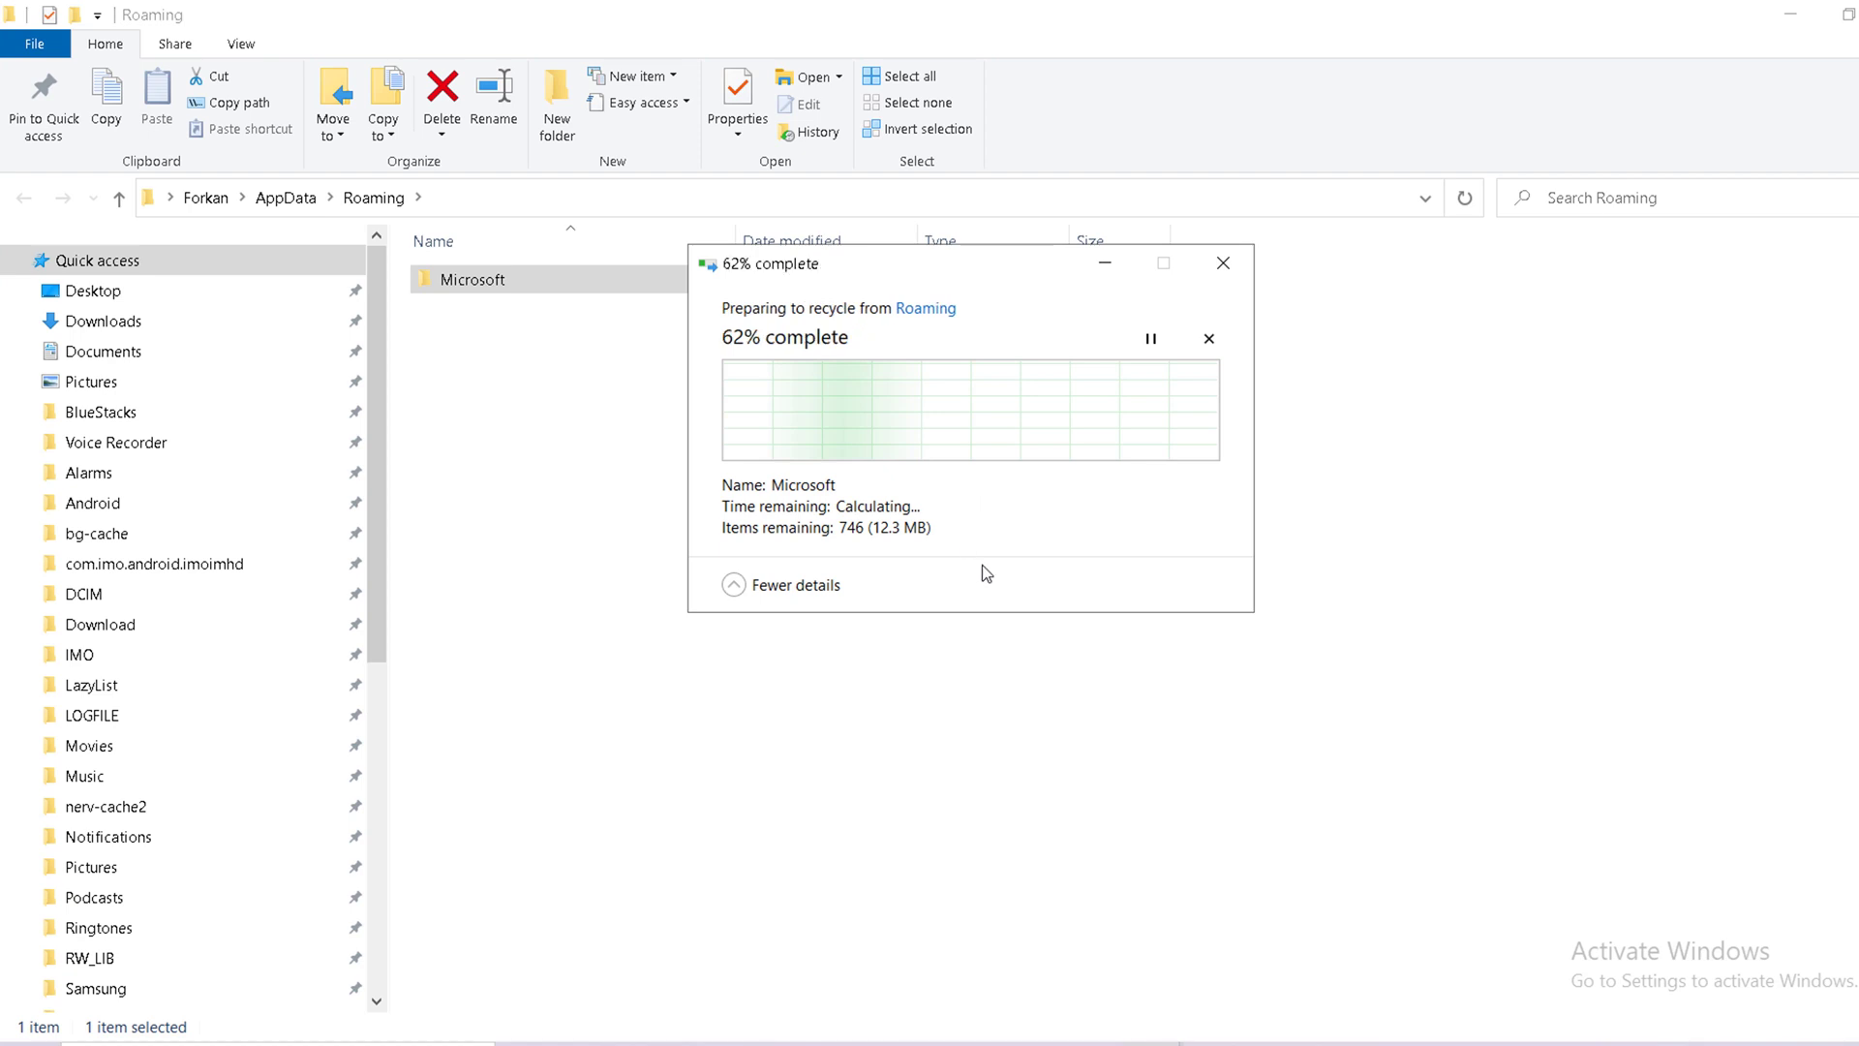
{"action": "left_click", "coordinate": [1024, 479]}
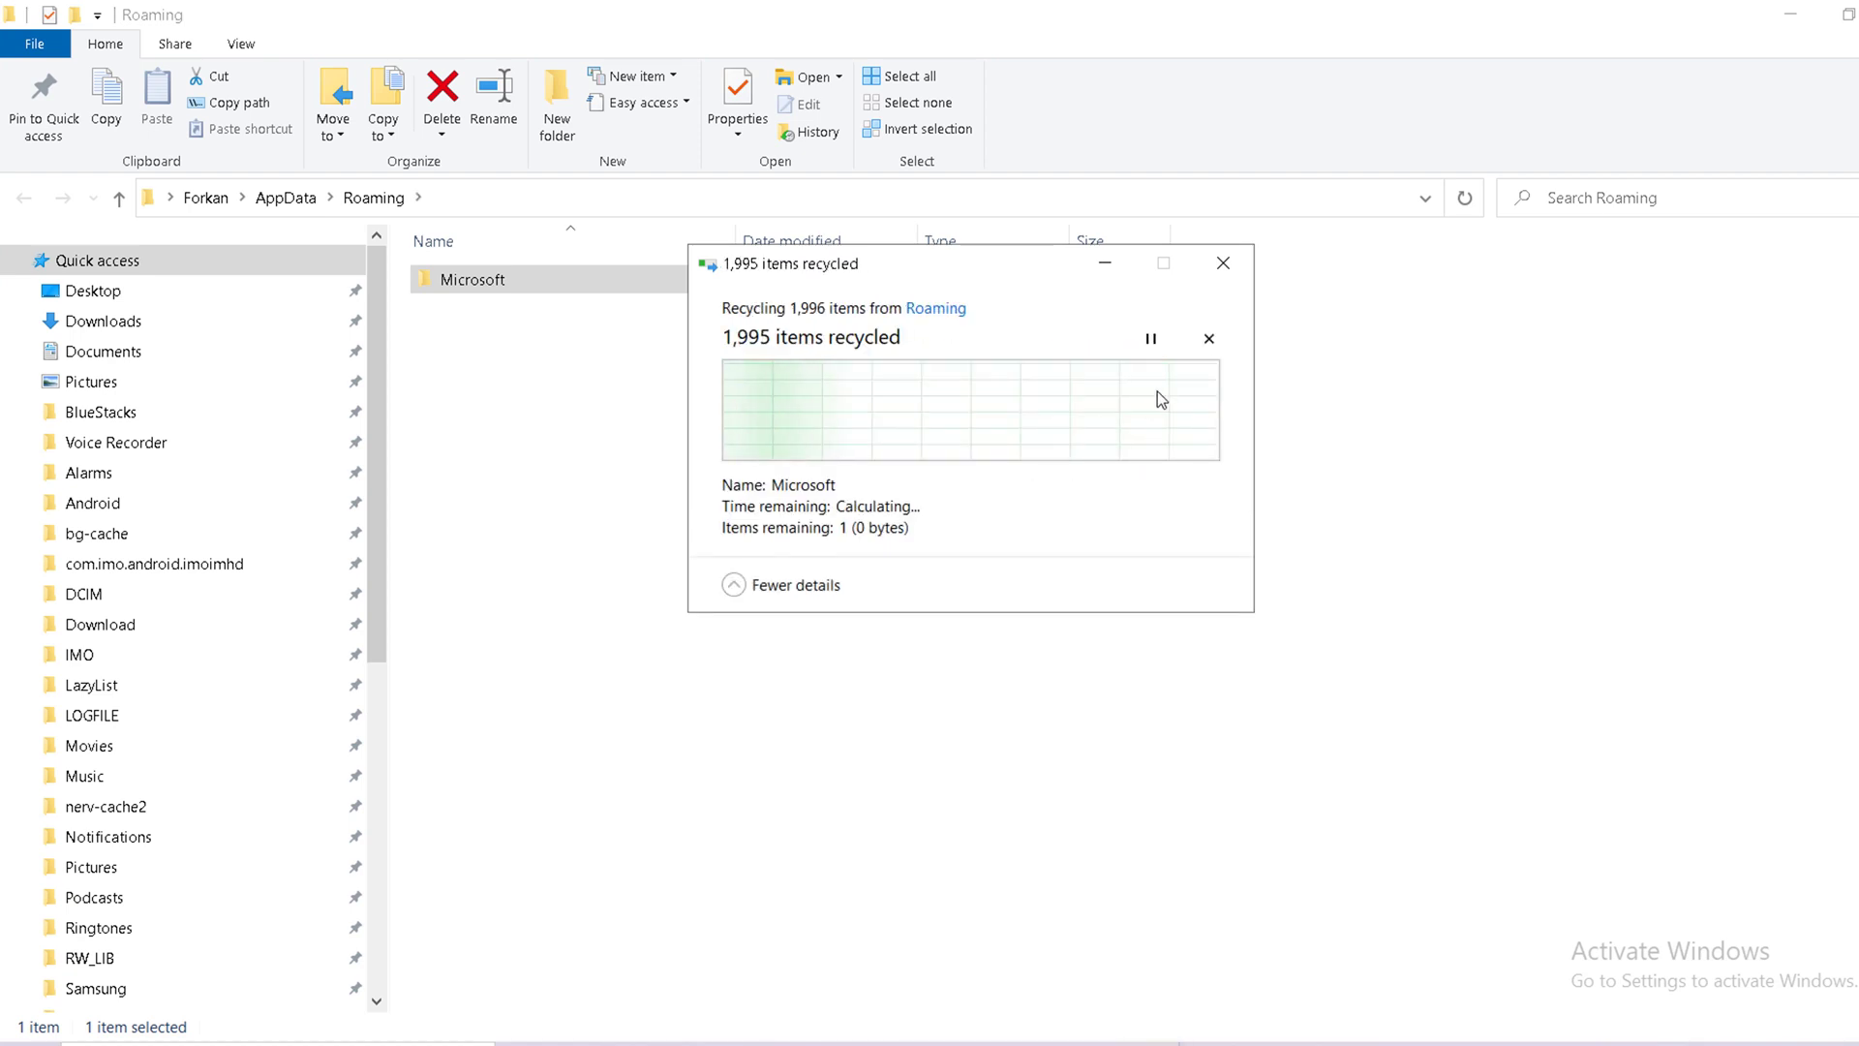
{"action": "left_click", "coordinate": [1223, 262]}
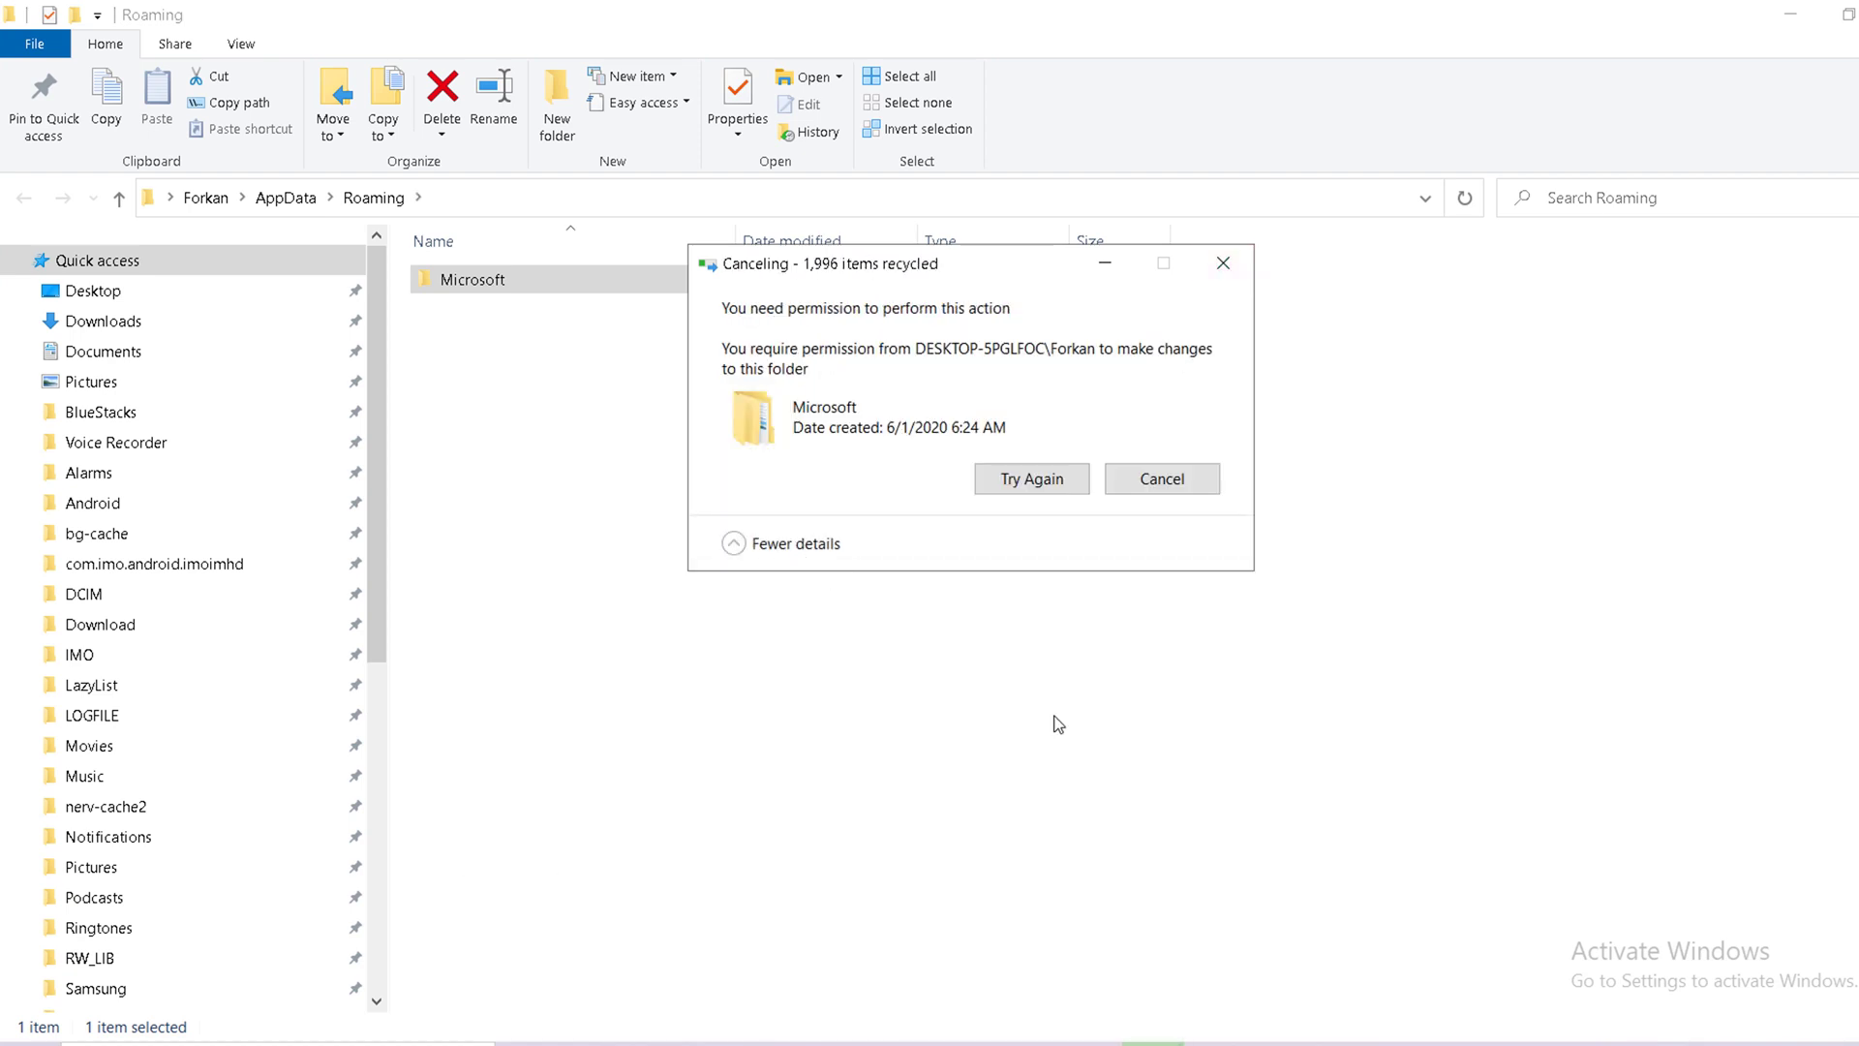
{"action": "left_click", "coordinate": [1225, 271]}
{"action": "left_click", "coordinate": [1181, 368]}
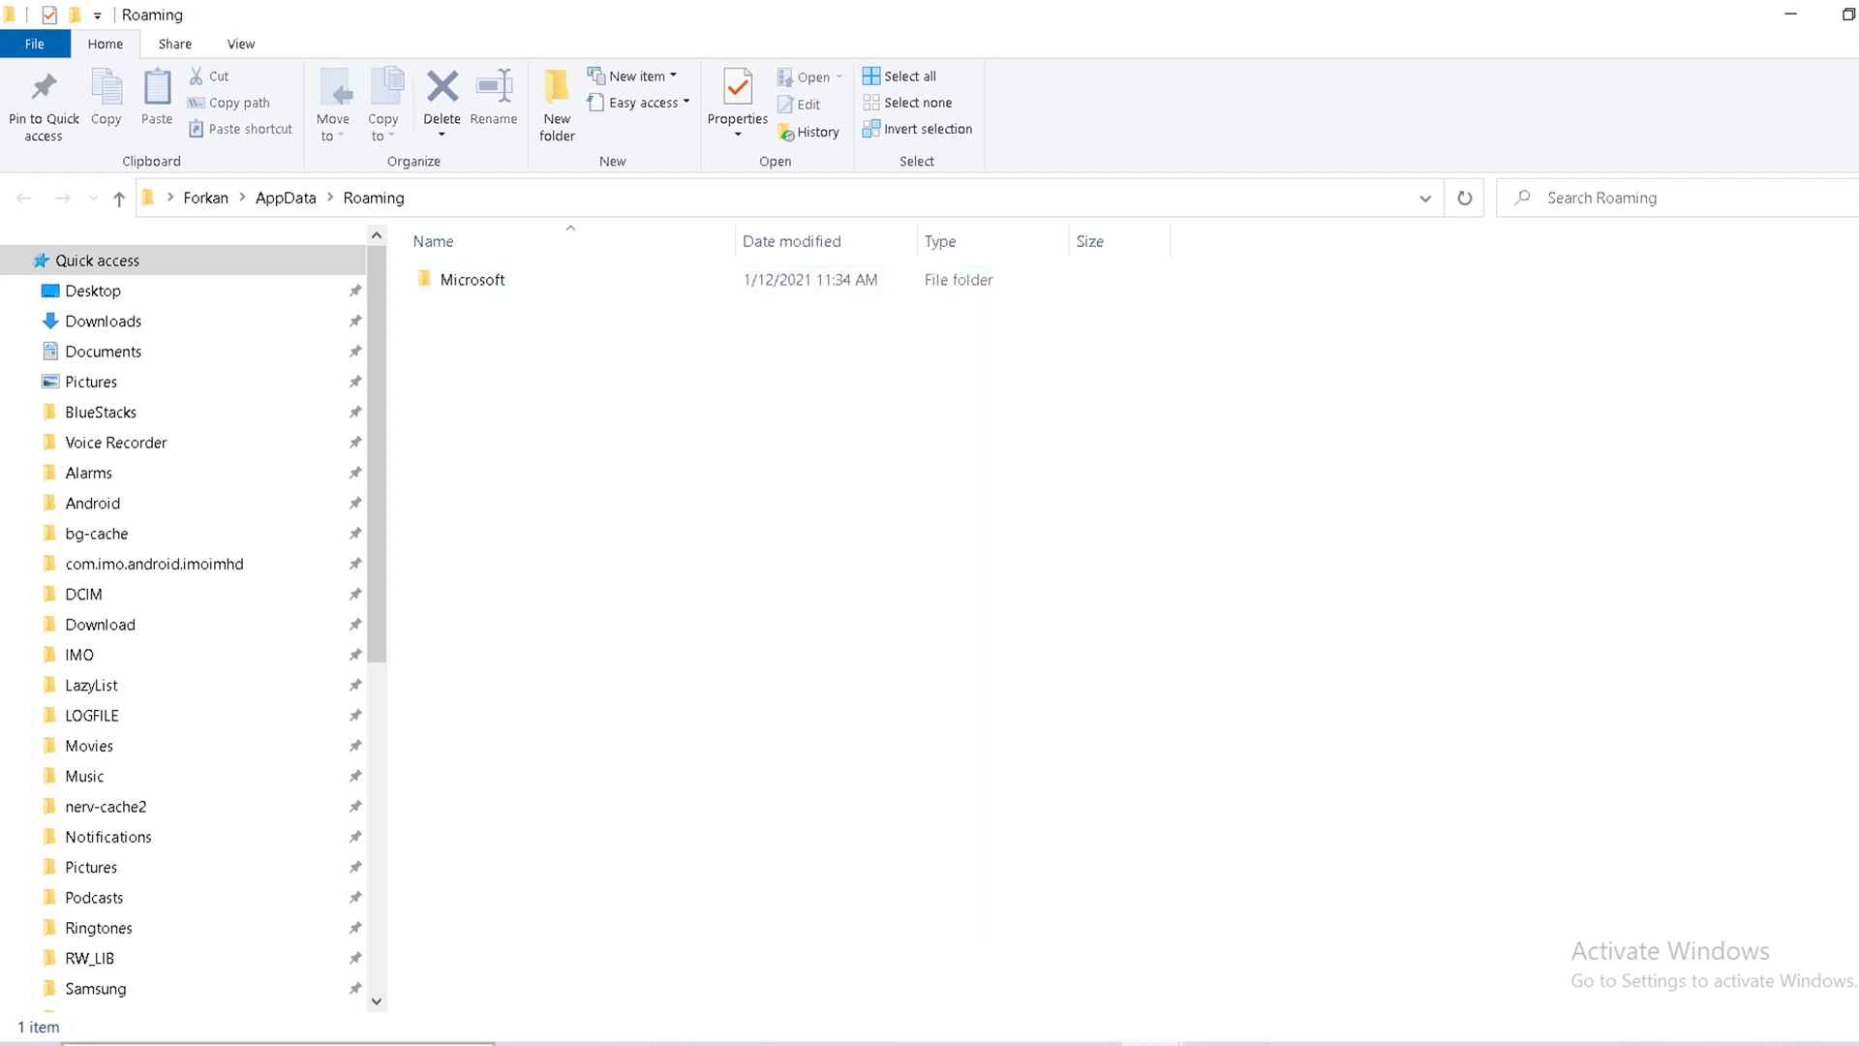
{"action": "key", "text": "super+r"}
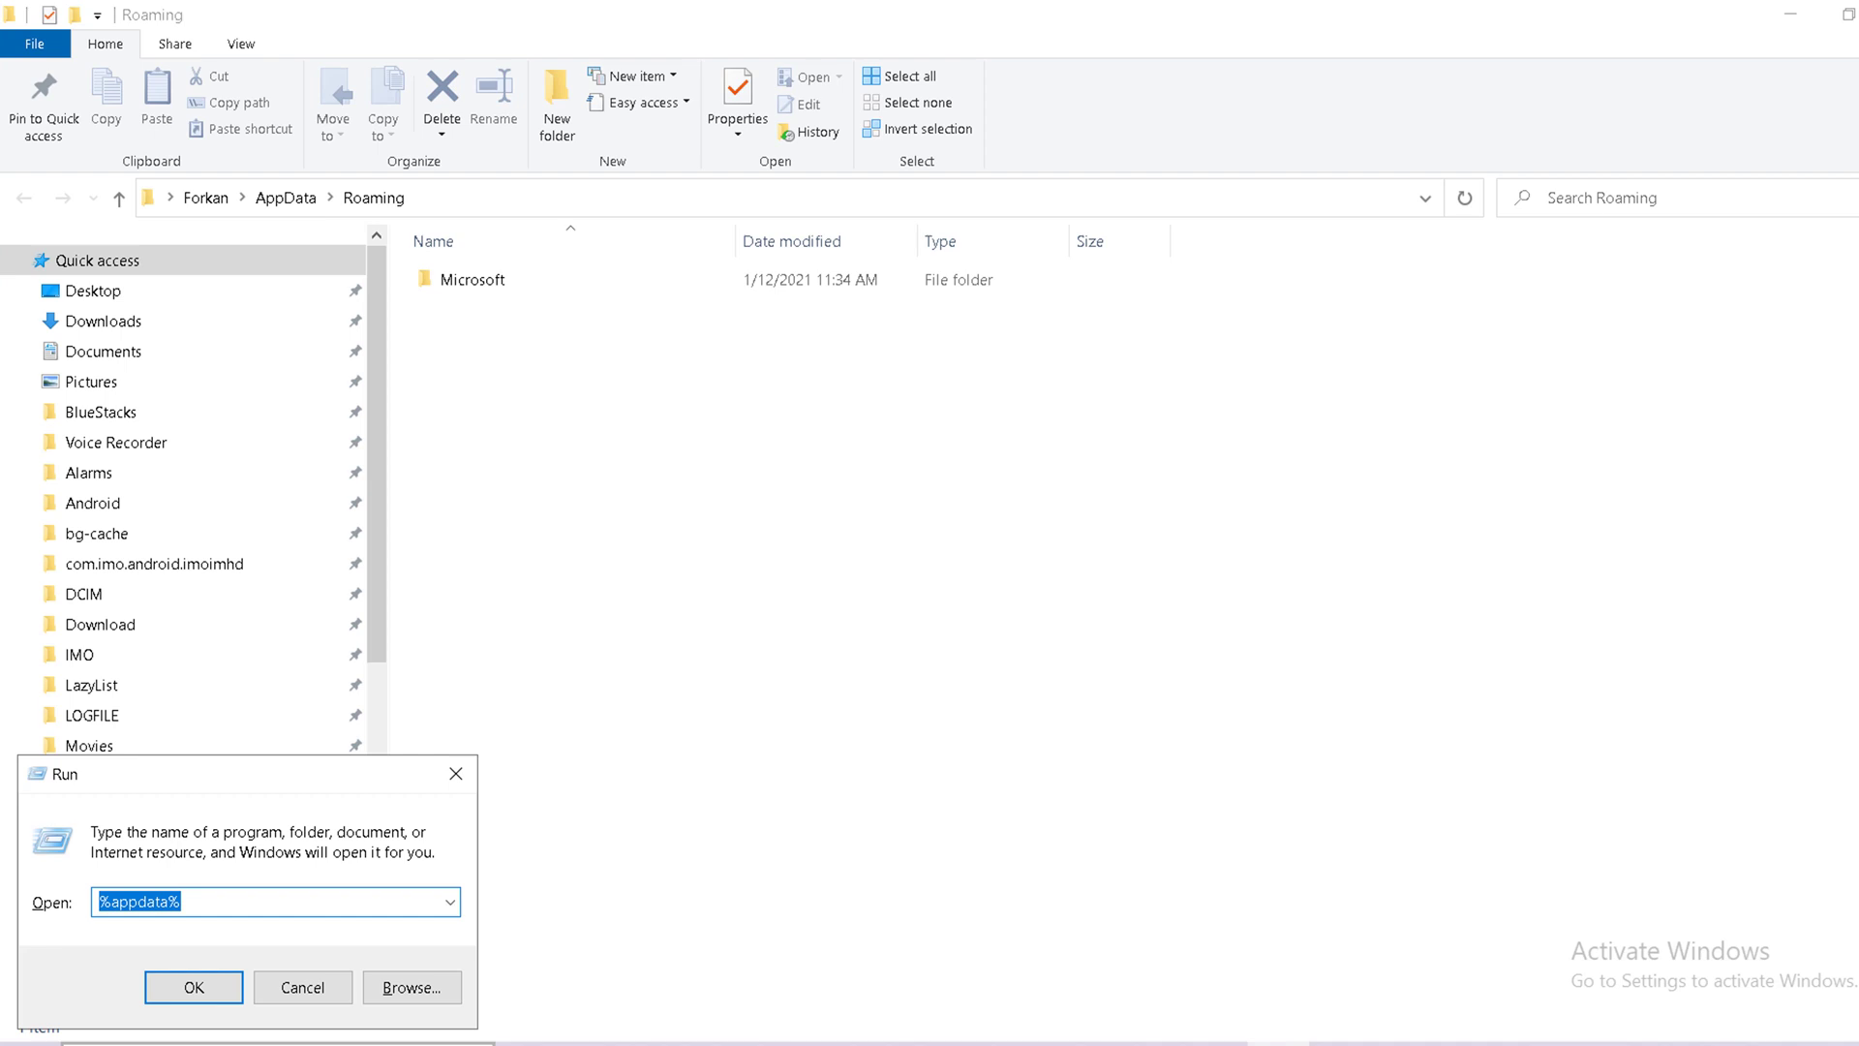
Step: Run 'recent' and delete all 149 Recent shortcuts, then leave the emptied folder
{"action": "type", "text": "recent"}
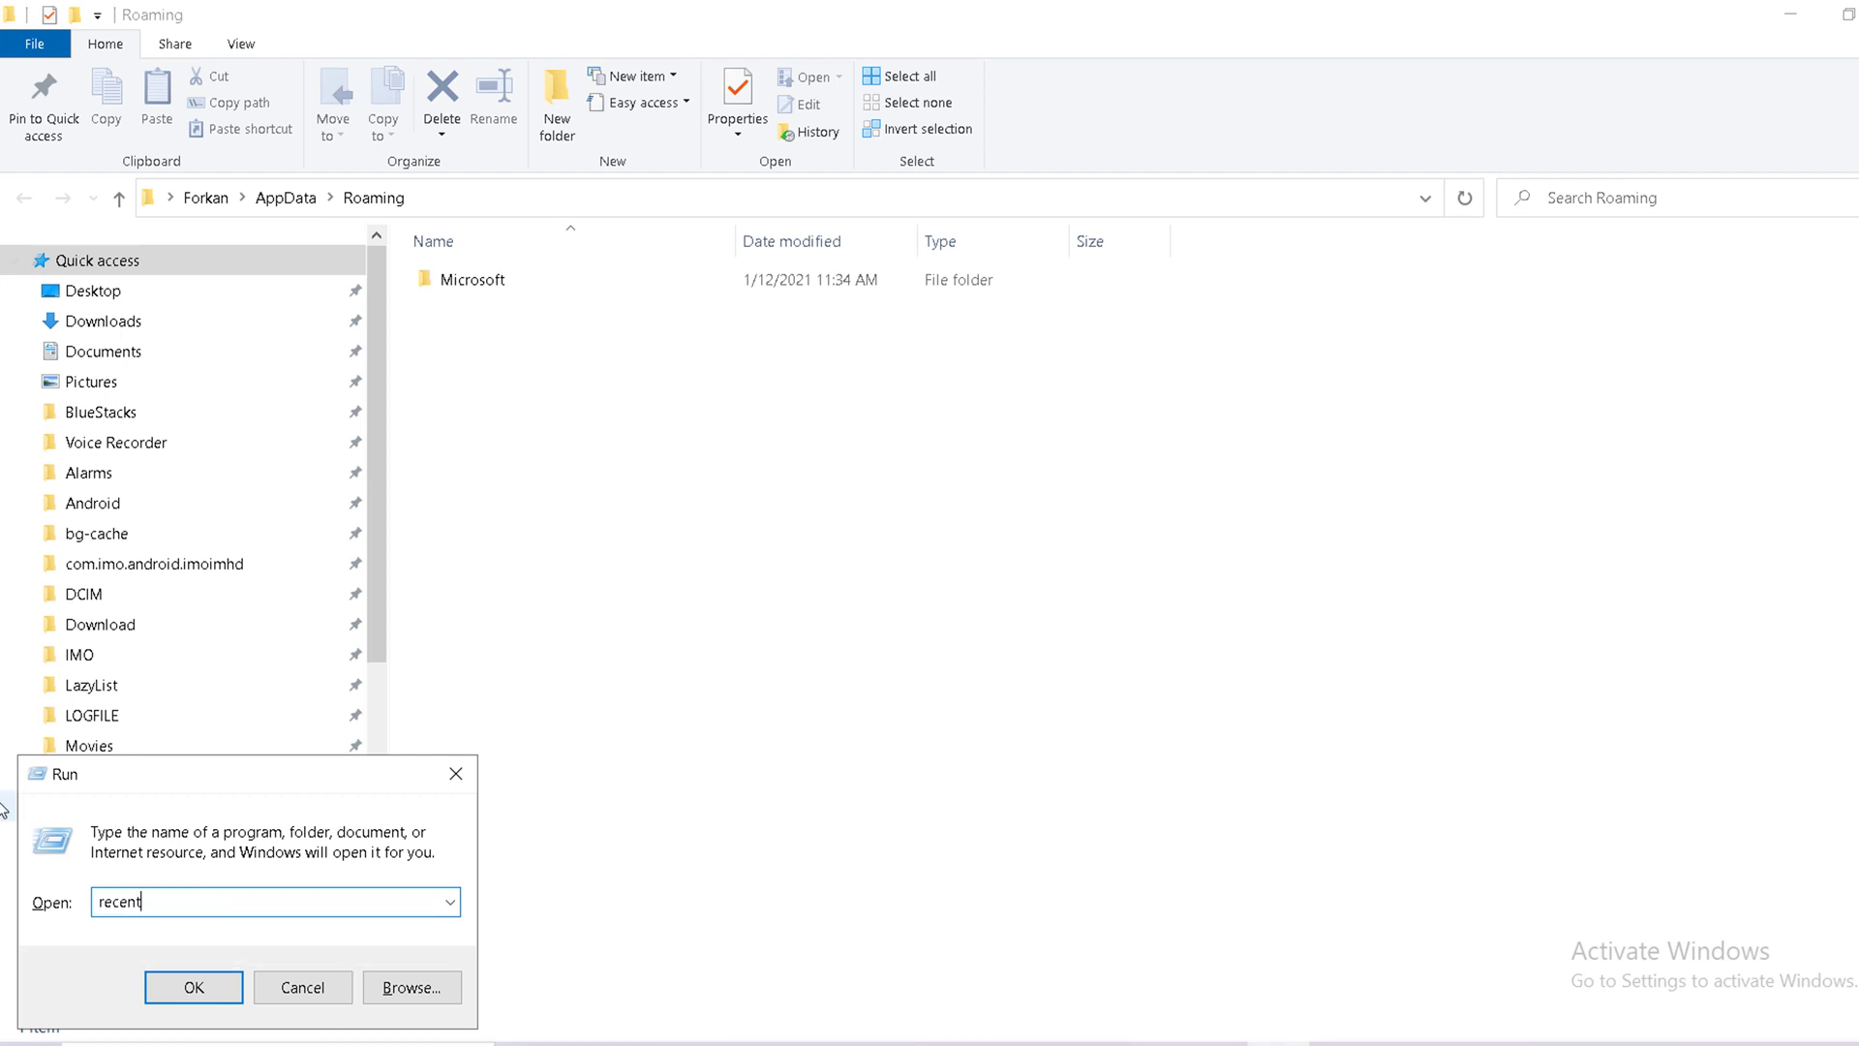
{"action": "left_click", "coordinate": [197, 989]}
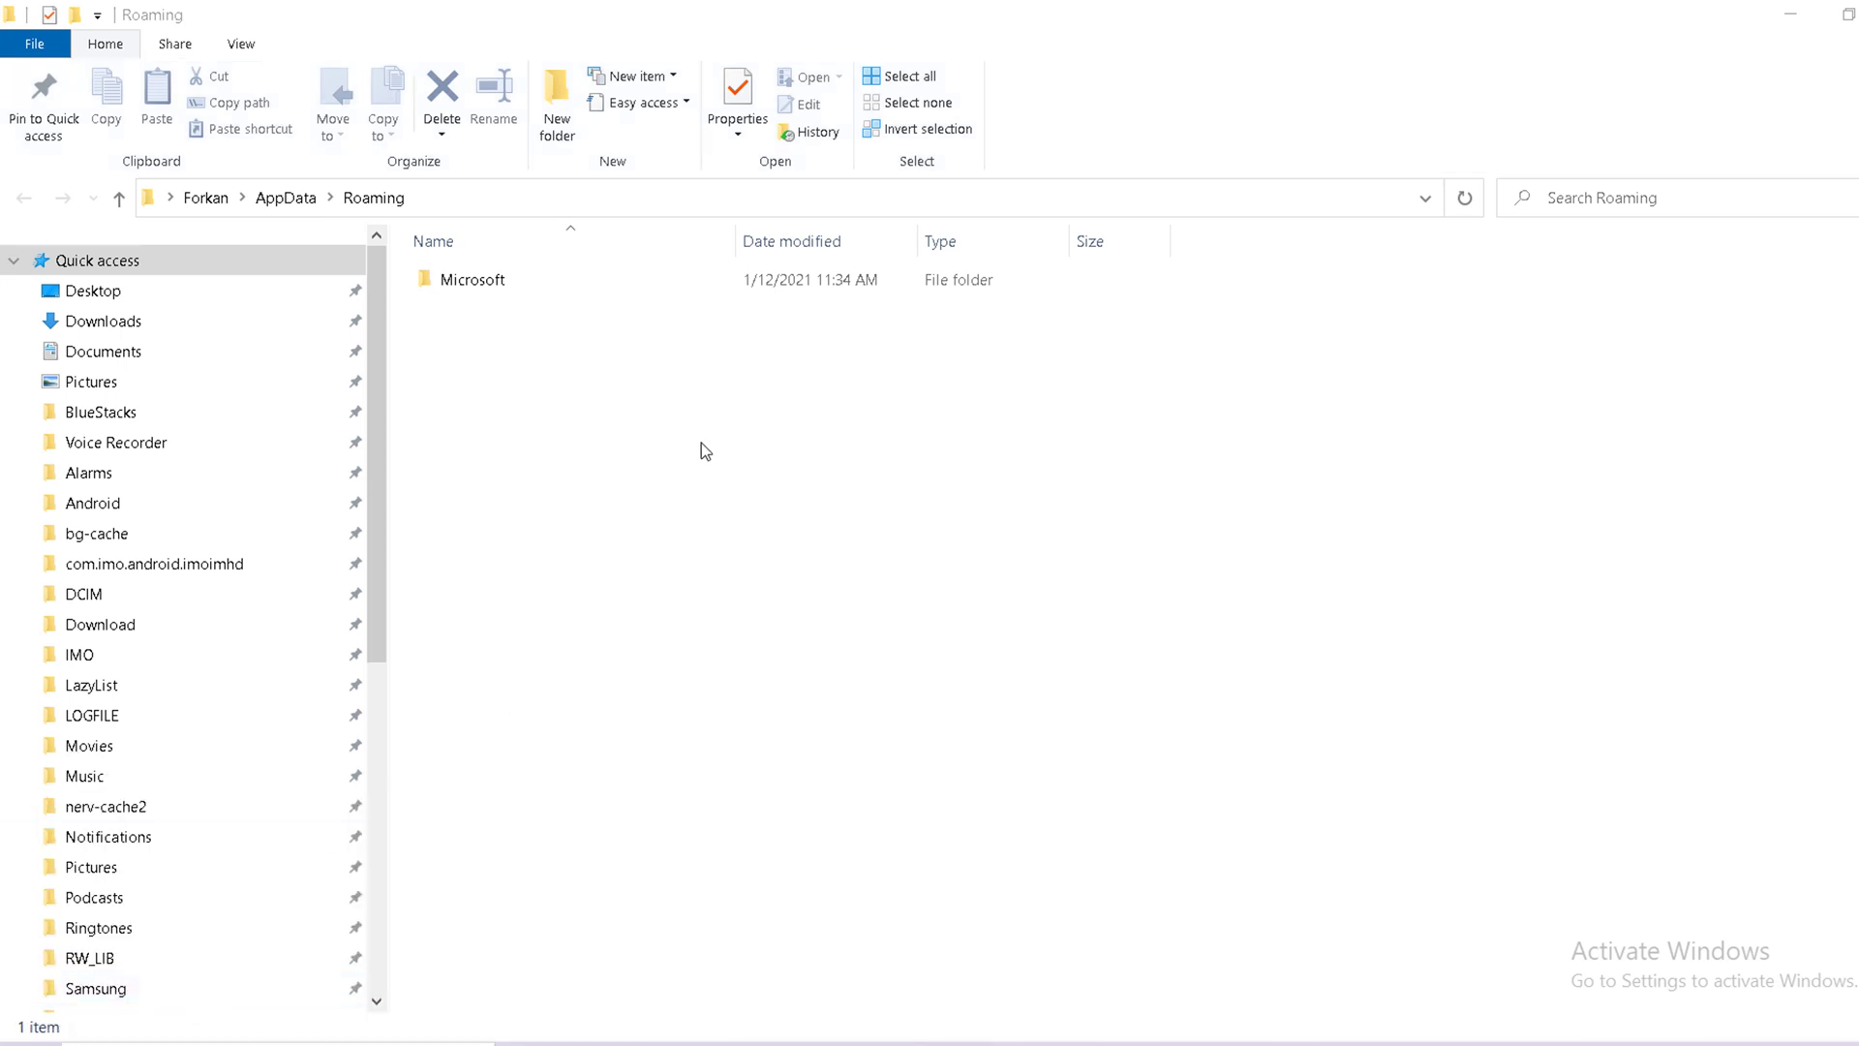
{"action": "key", "text": "ctrl+a"}
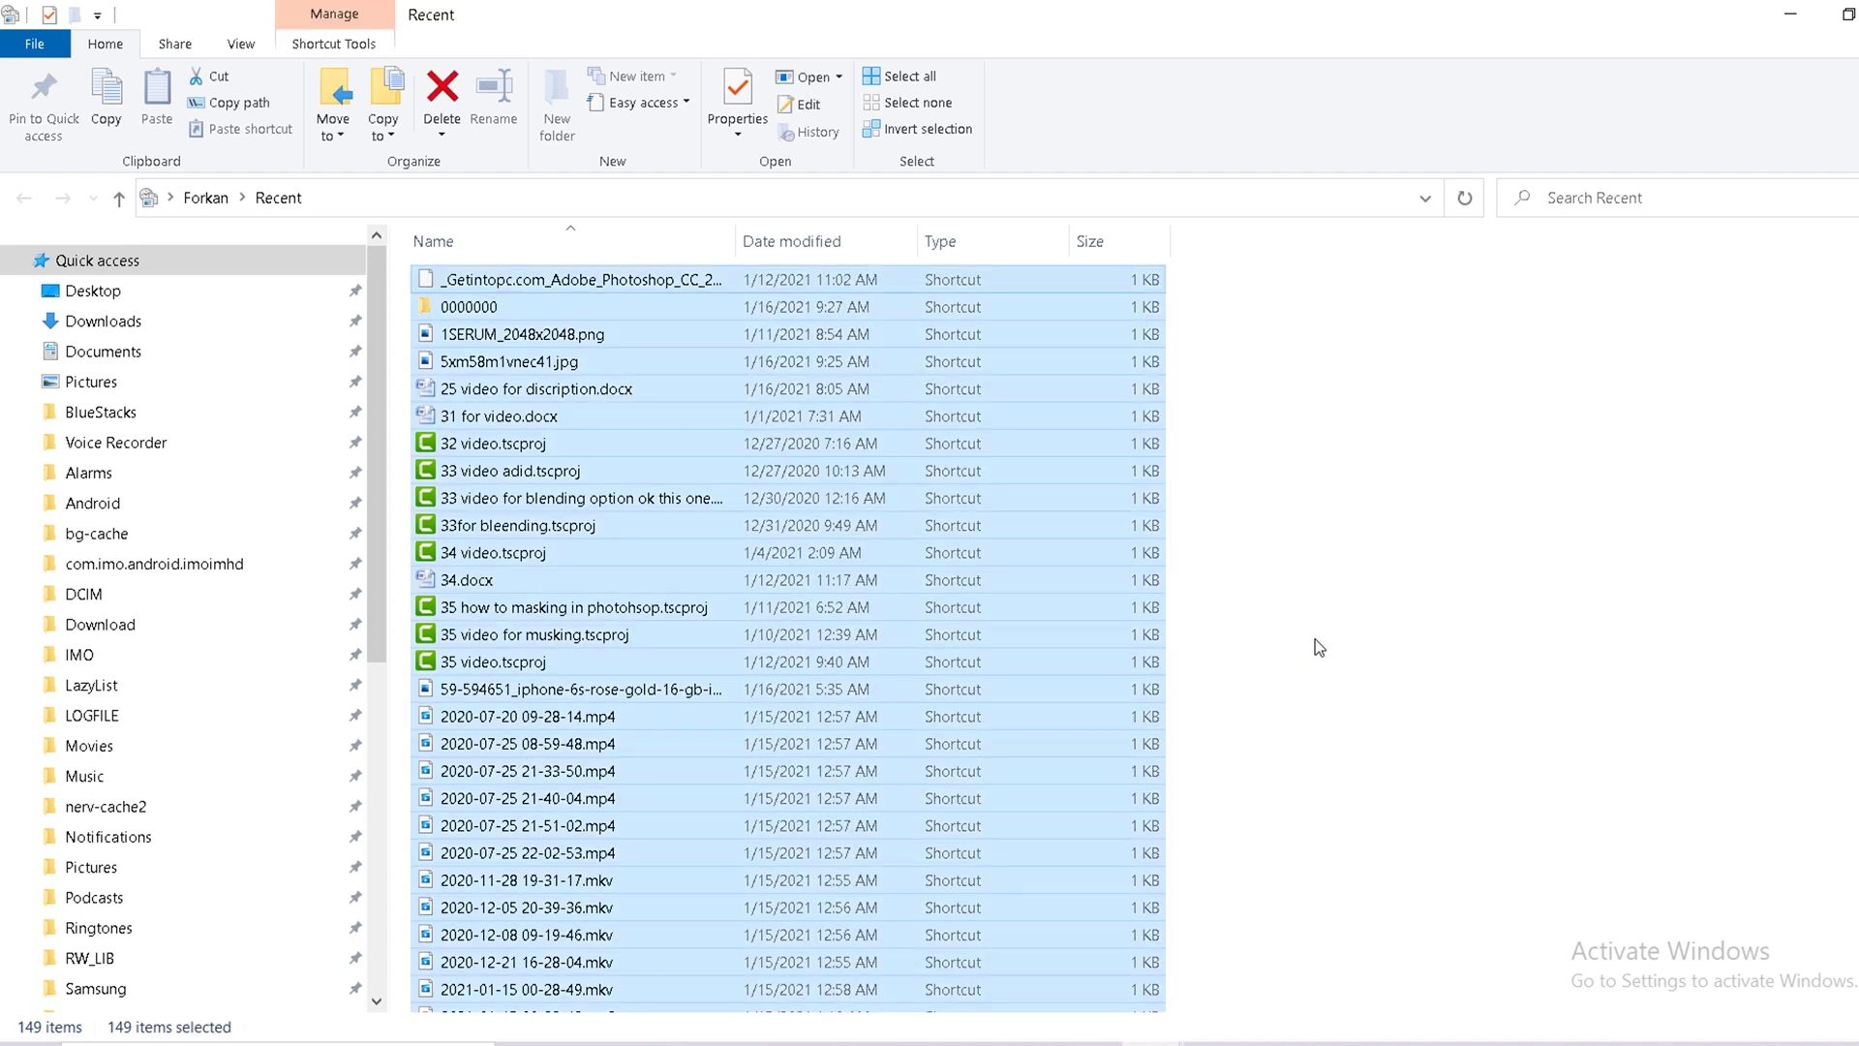
{"action": "key", "text": "Delete"}
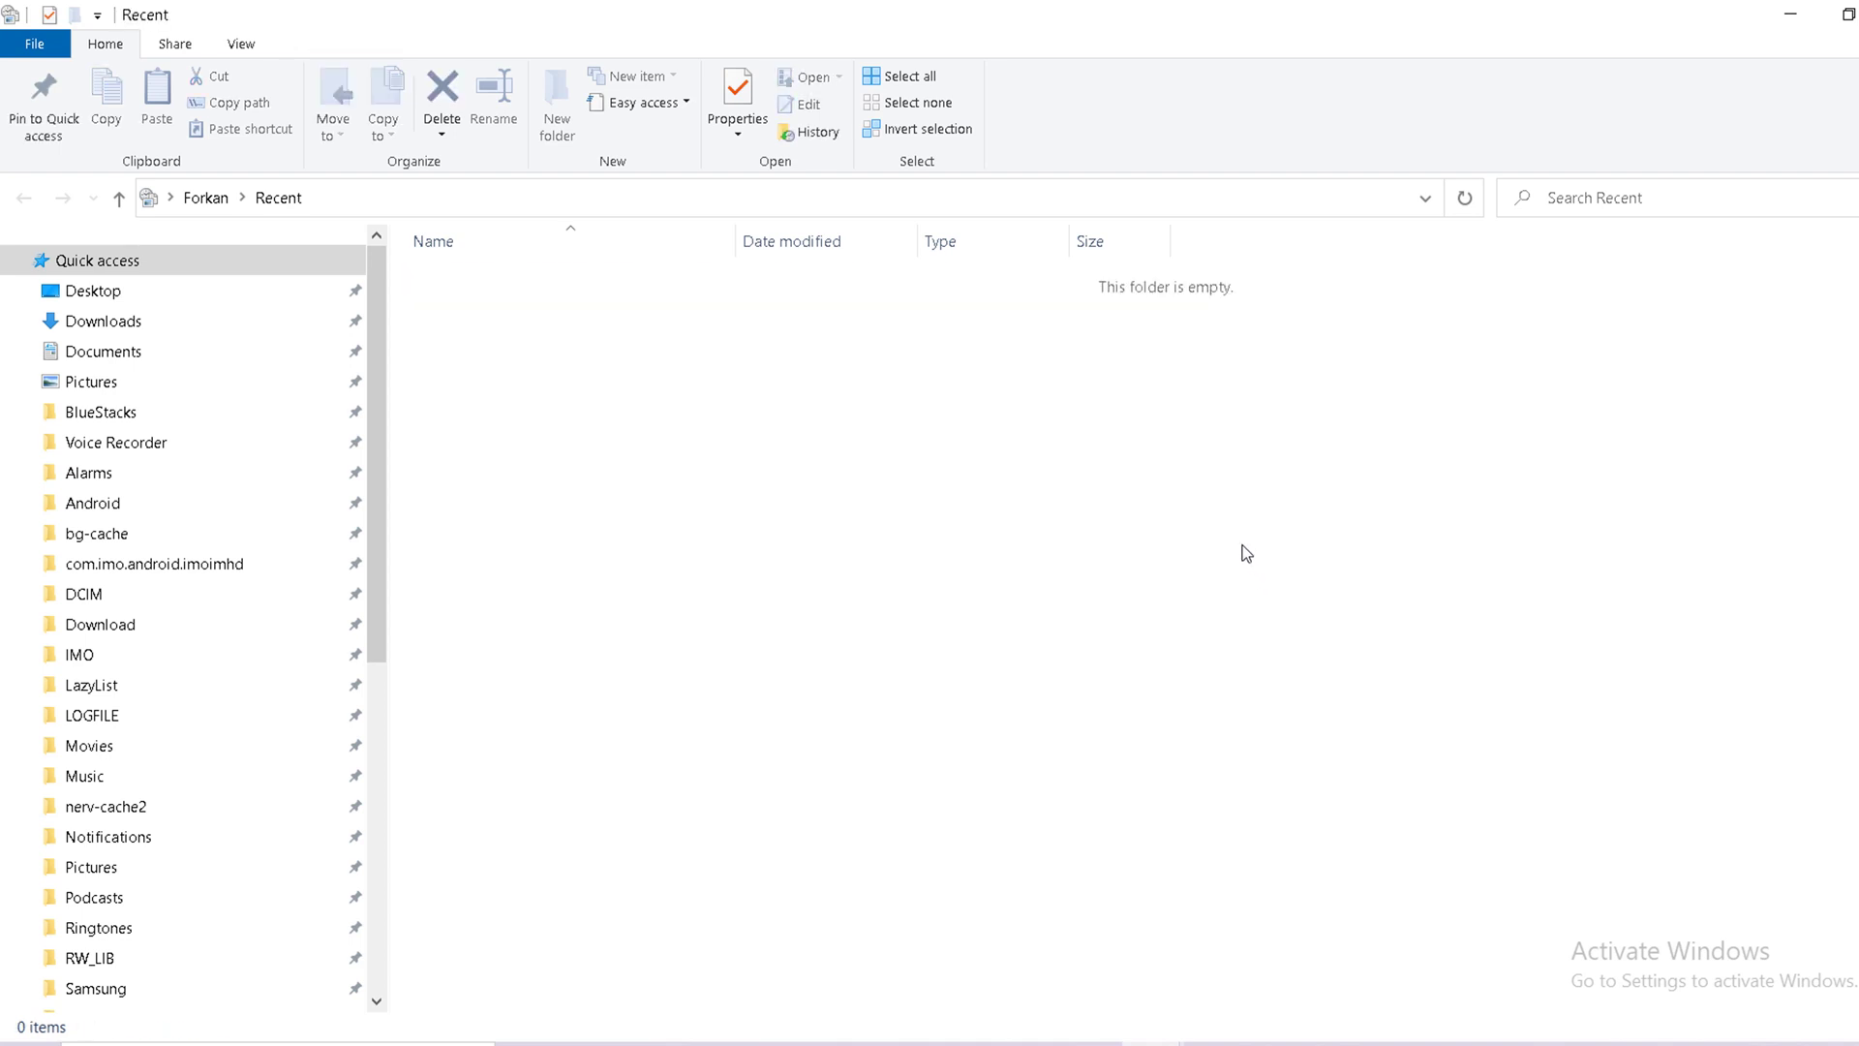
{"action": "key", "text": "alt+Left"}
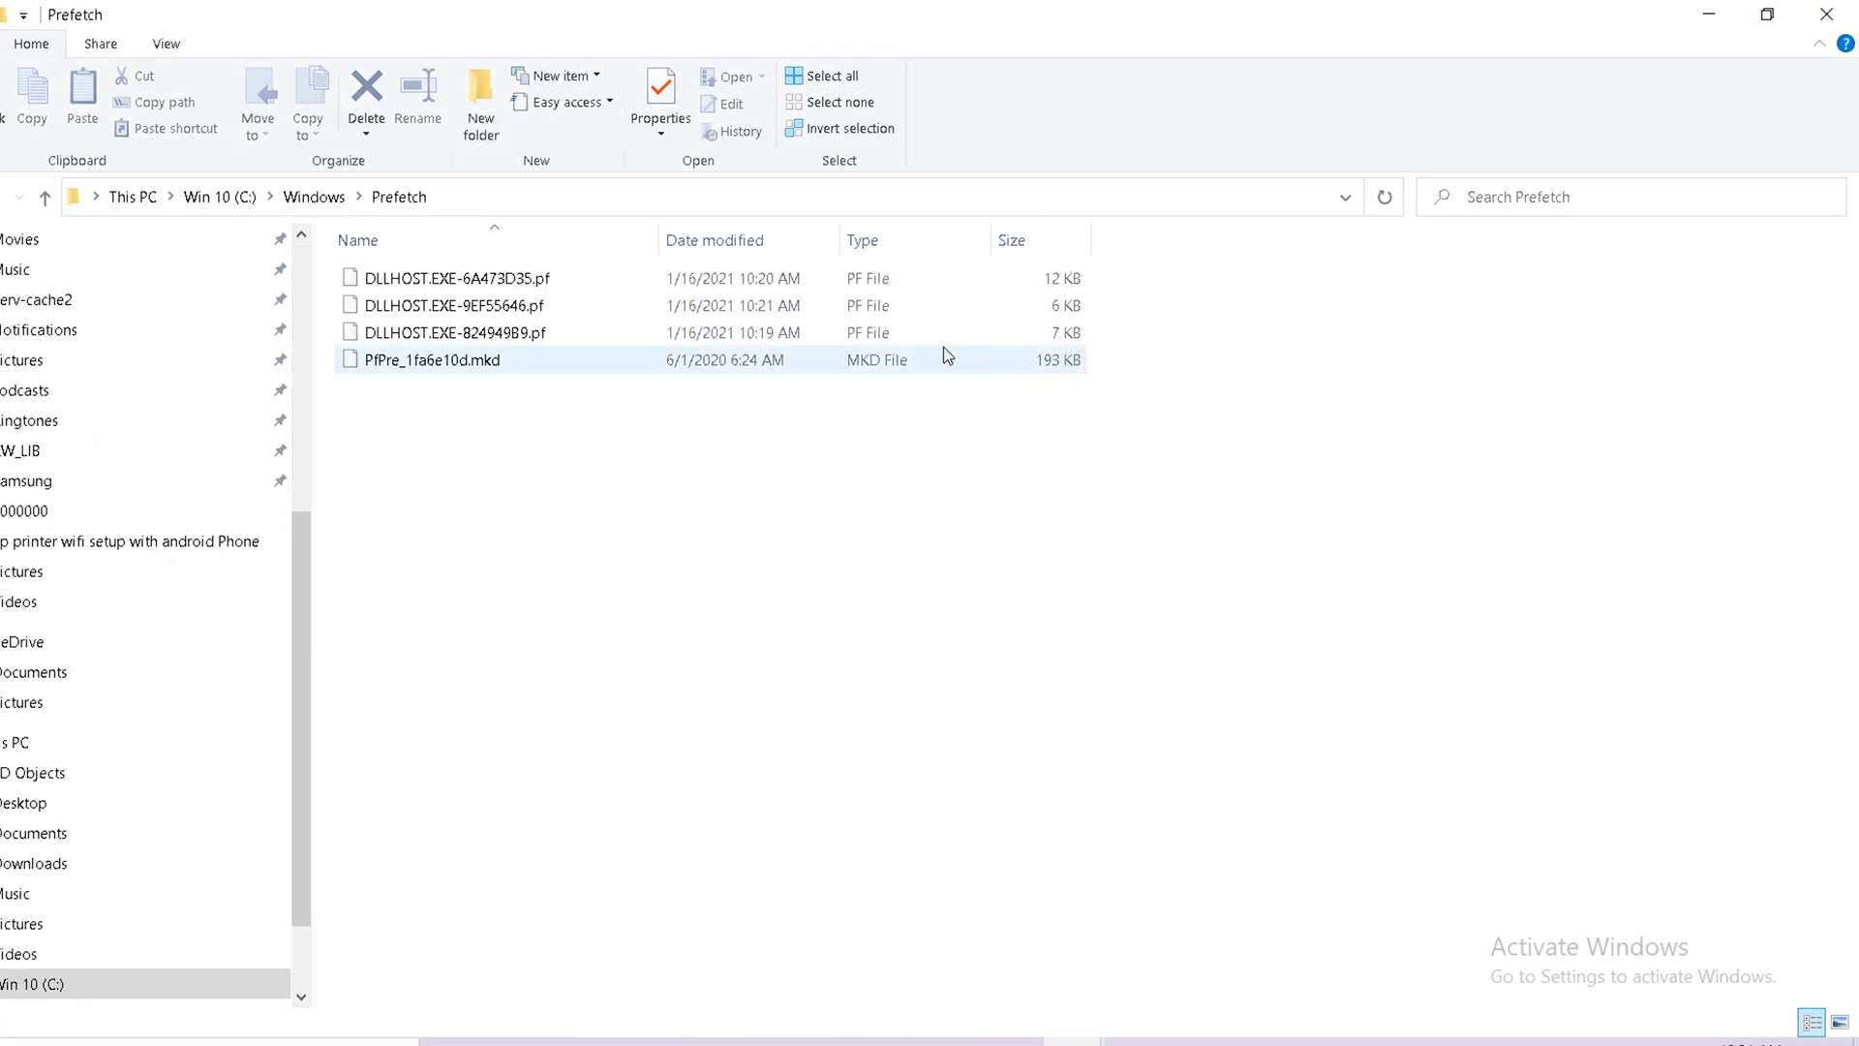
Step: Close the Prefetch and Temp Explorer windows and refresh the desktop
{"action": "left_click", "coordinate": [1842, 10]}
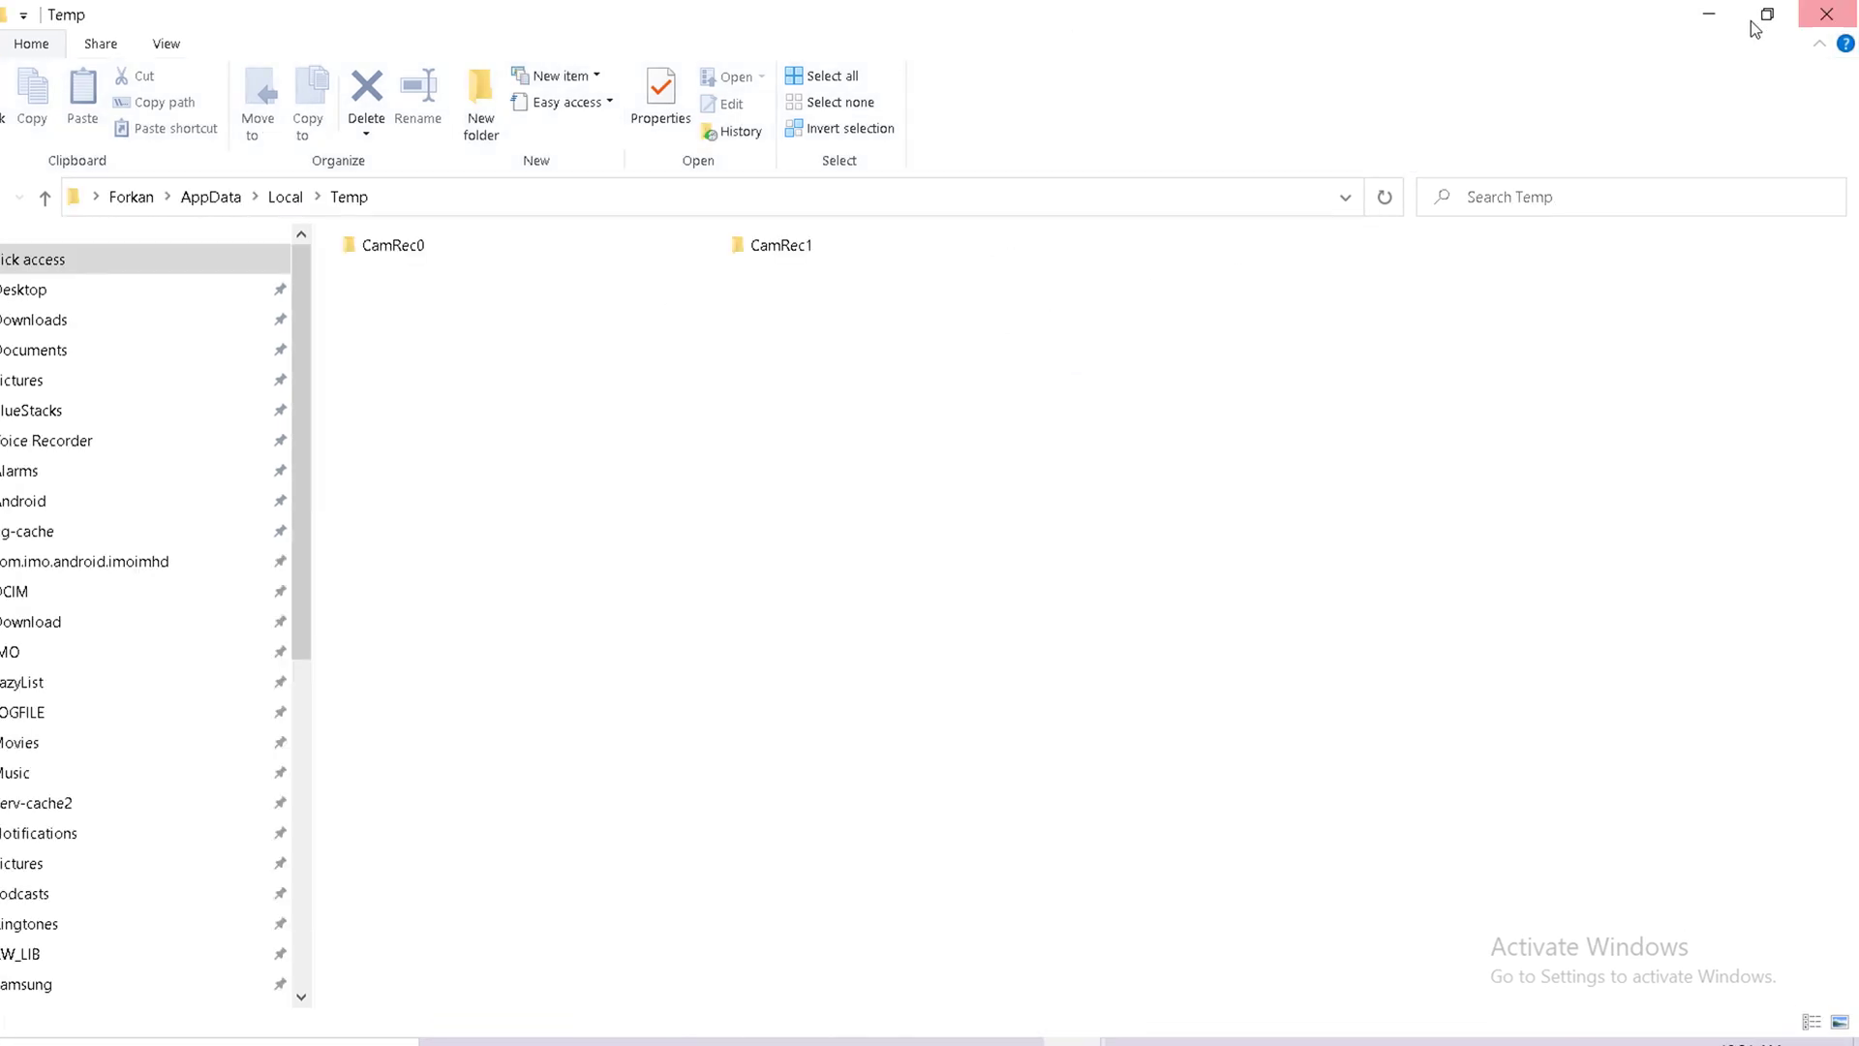
{"action": "left_click", "coordinate": [1825, 14]}
{"action": "left_click", "coordinate": [1820, 16]}
{"action": "right_click", "coordinate": [1081, 262]}
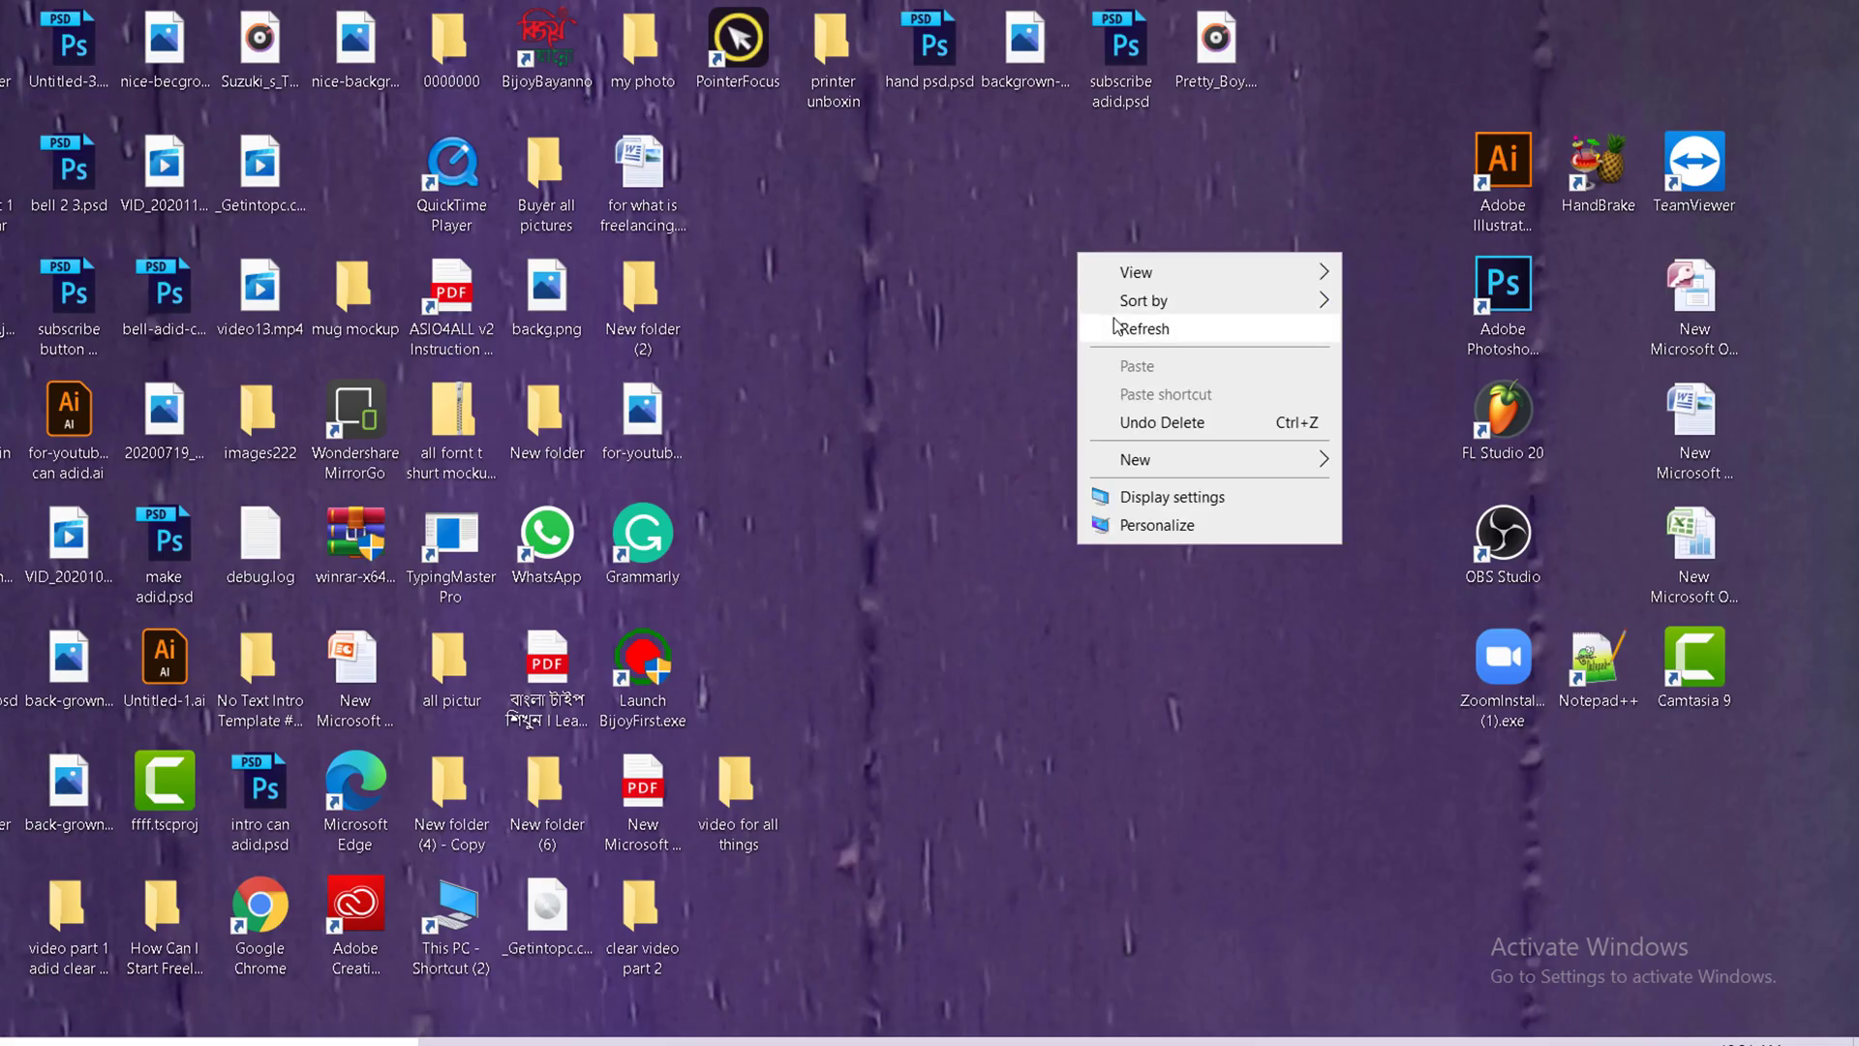
{"action": "left_click", "coordinate": [1123, 329]}
{"action": "right_click", "coordinate": [978, 249]}
{"action": "left_click", "coordinate": [1012, 327]}
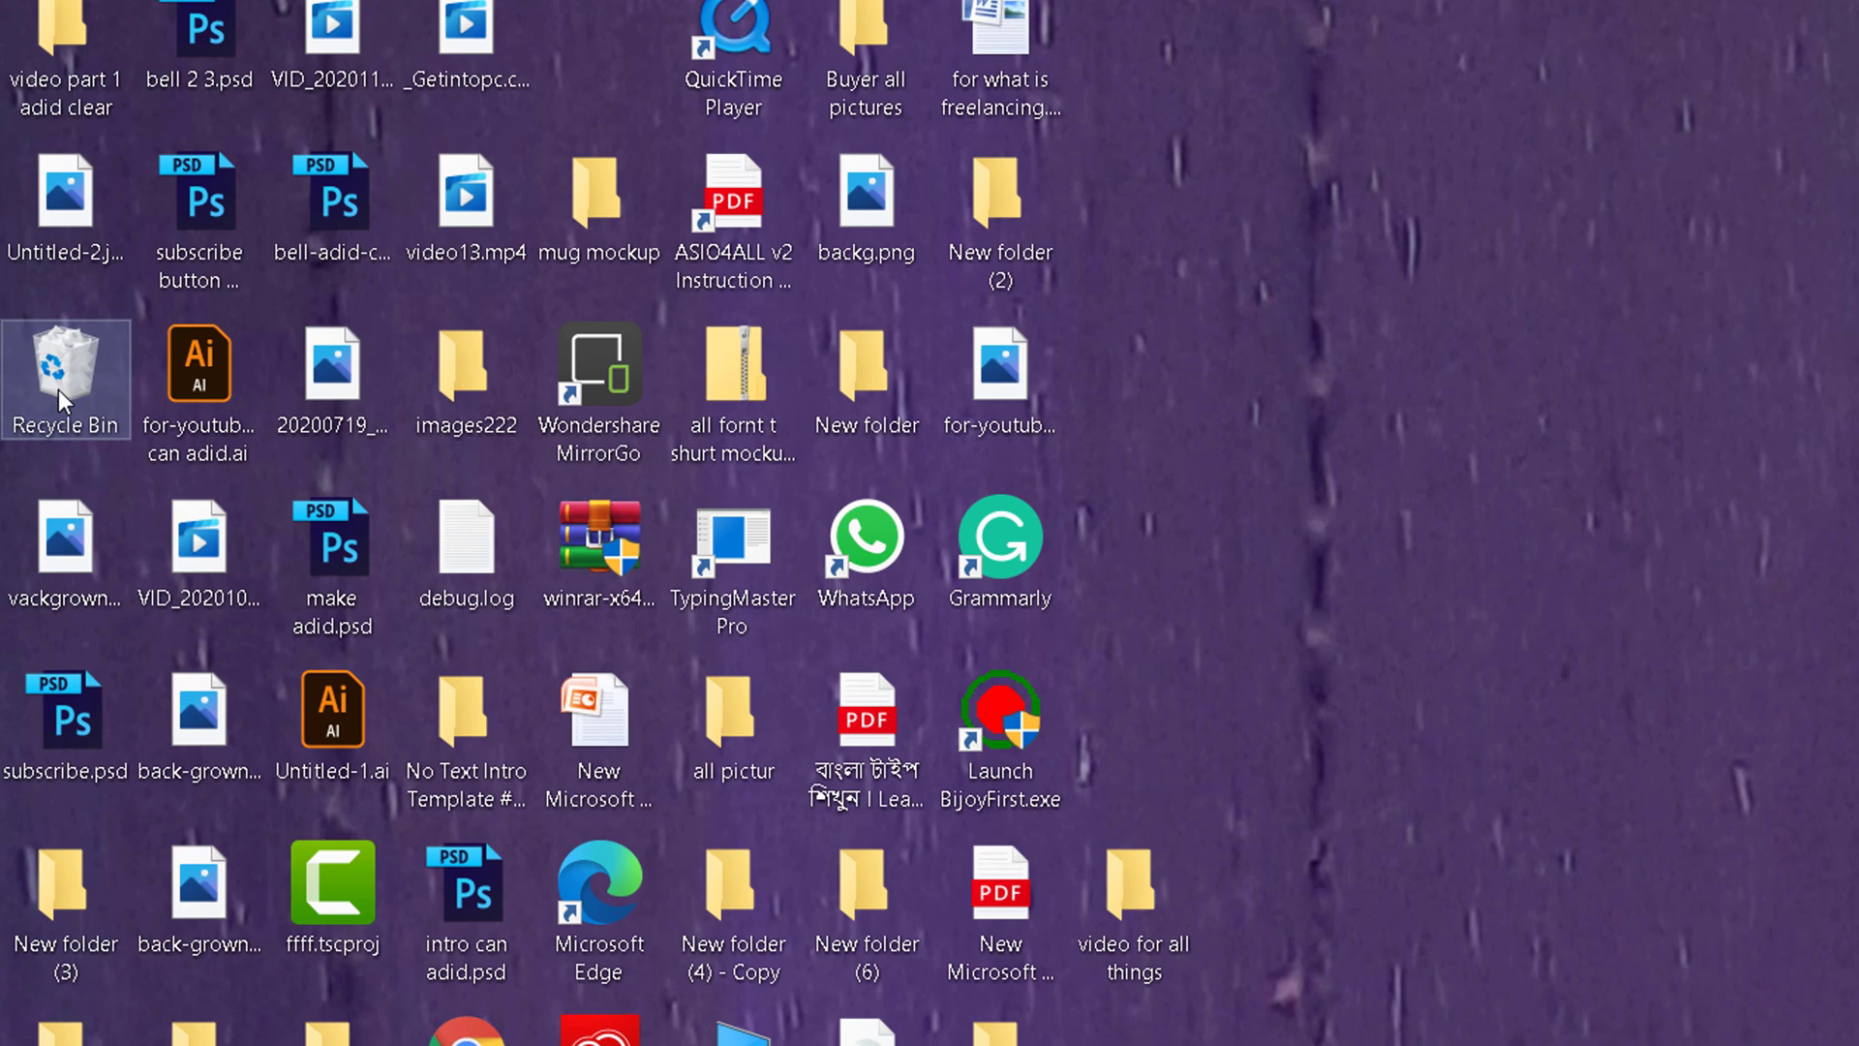
Step: Permanently empty the Recycle Bin's 1,260 items, skipping any that can't be deleted
{"action": "right_click", "coordinate": [58, 389]}
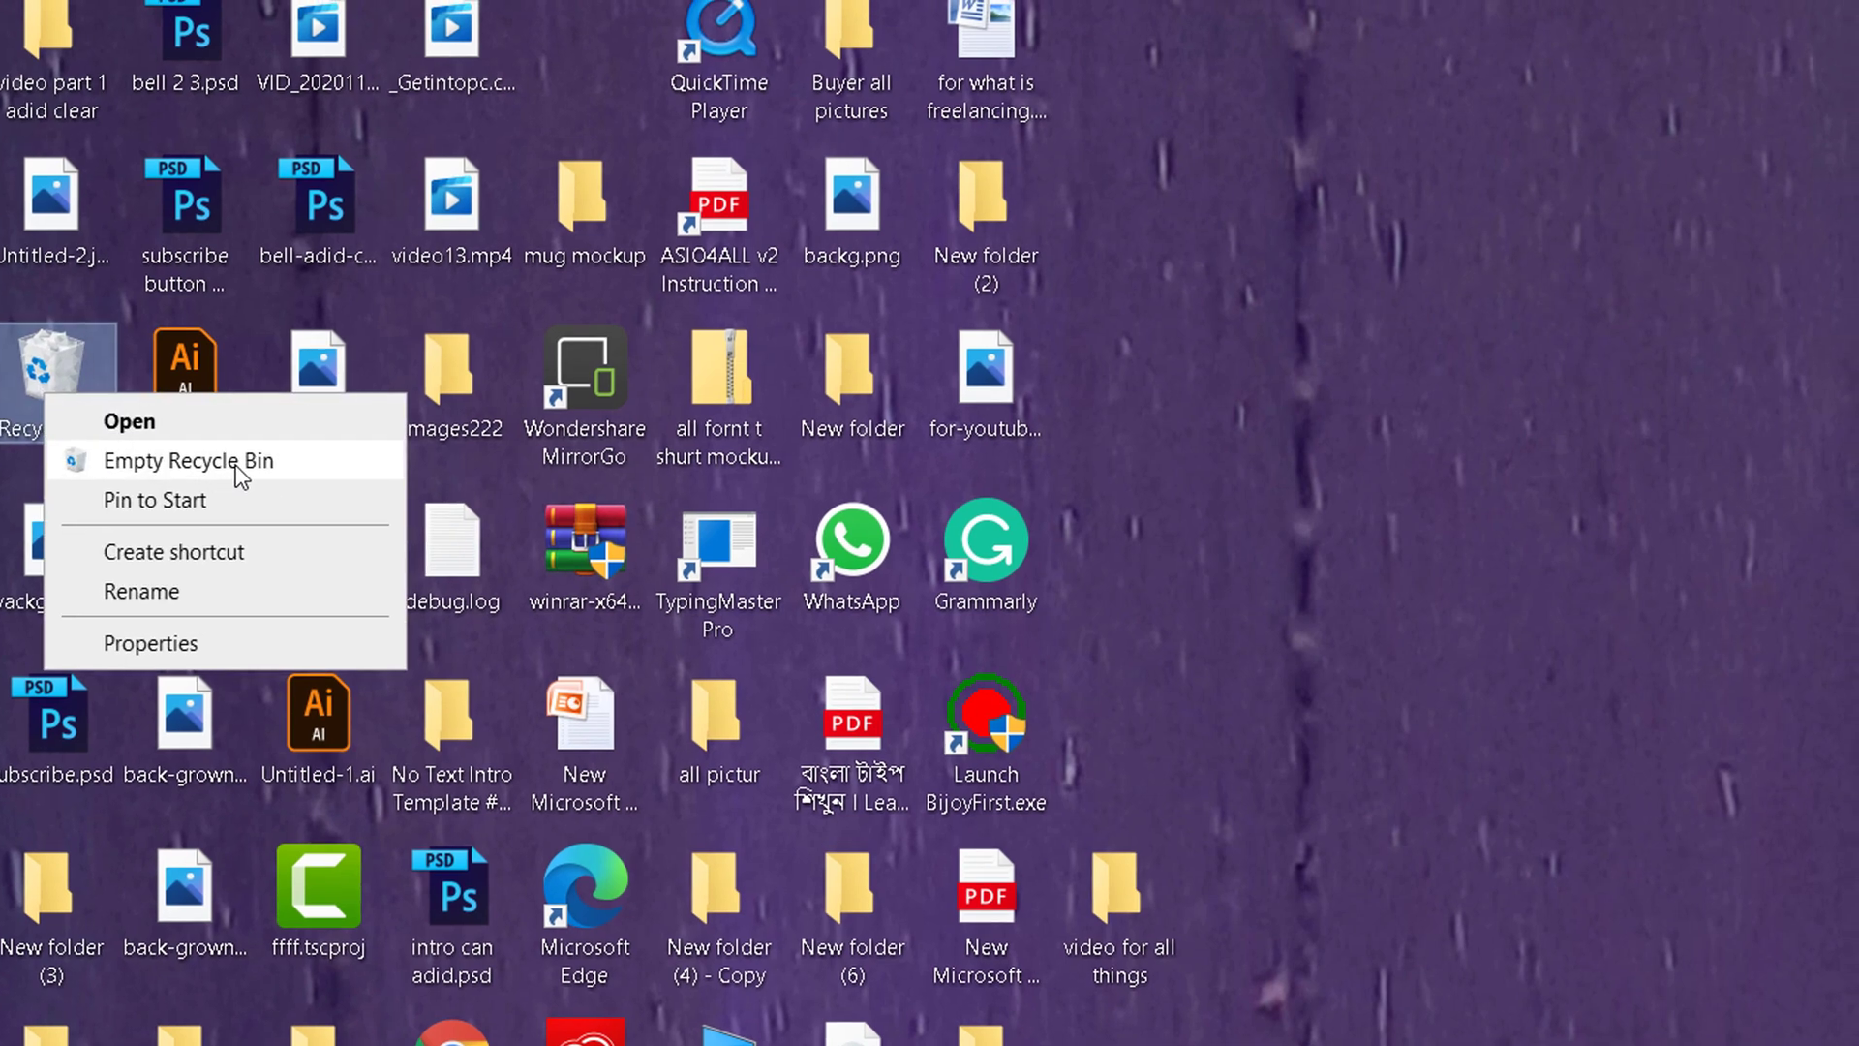
{"action": "left_click", "coordinate": [241, 469]}
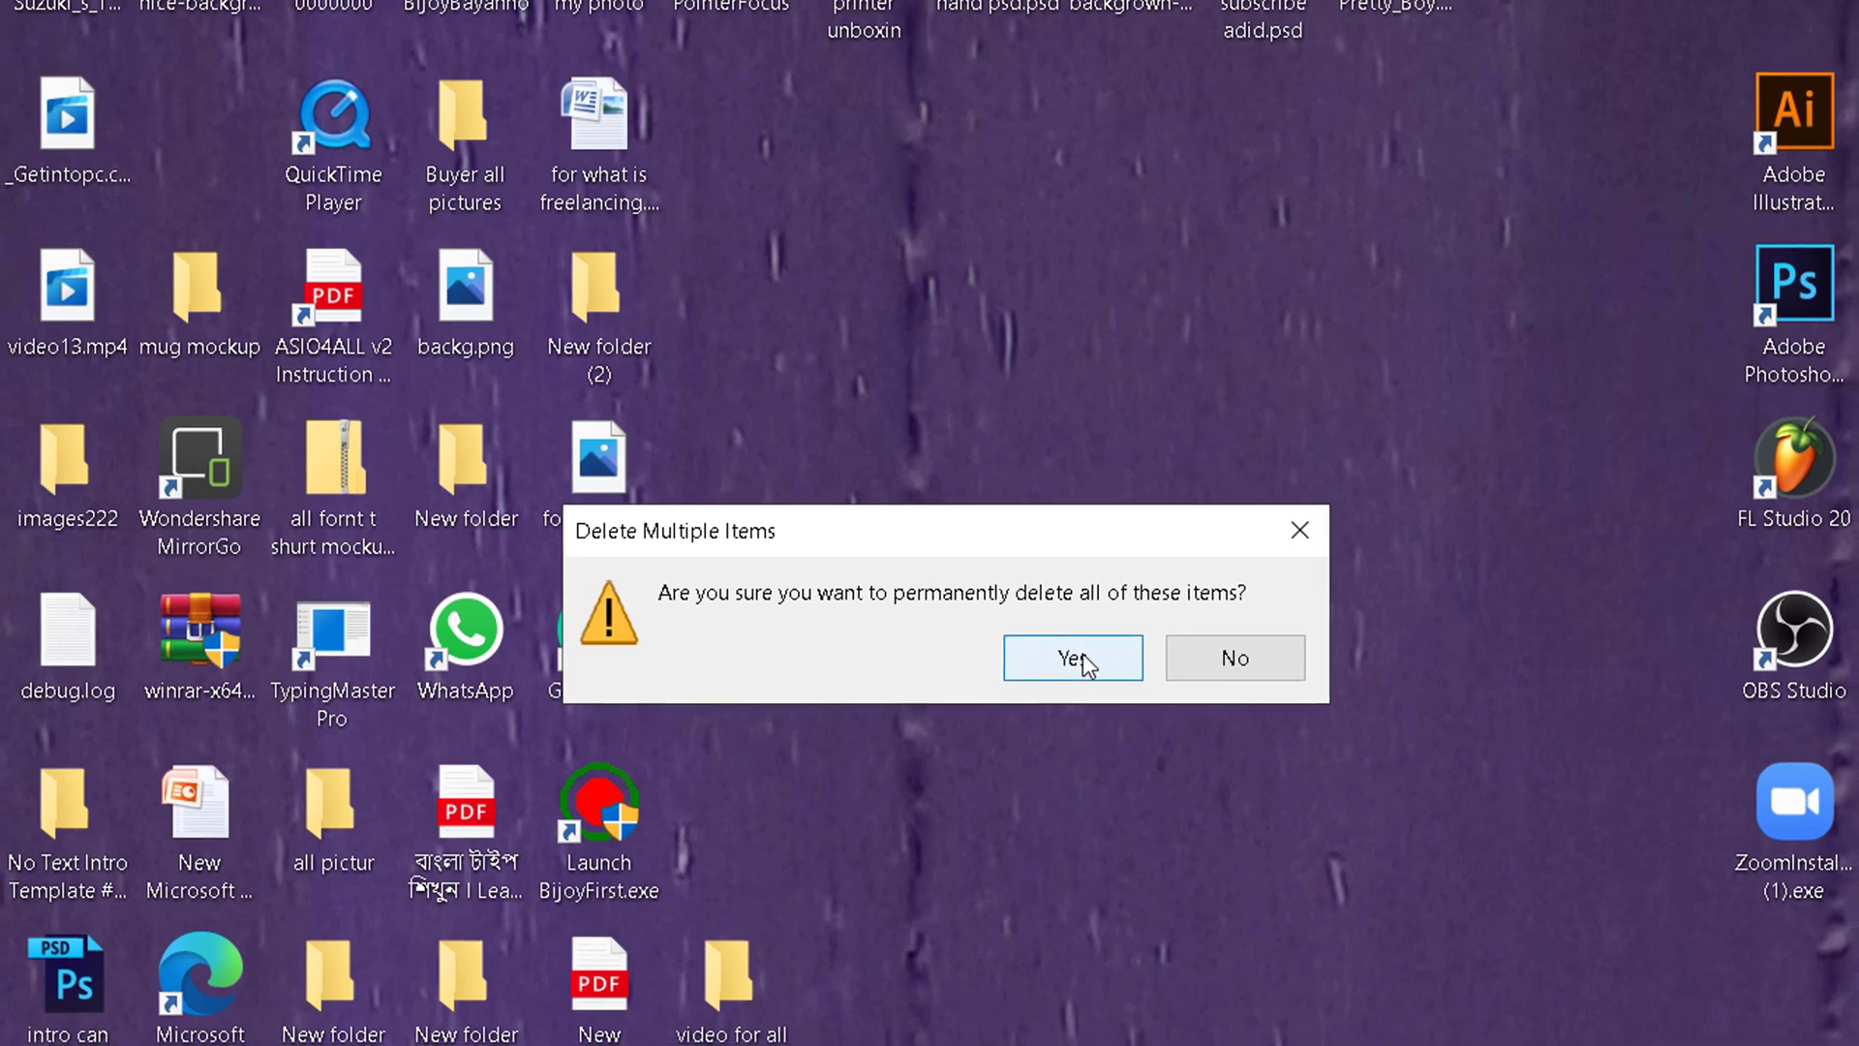
{"action": "left_click", "coordinate": [1084, 656]}
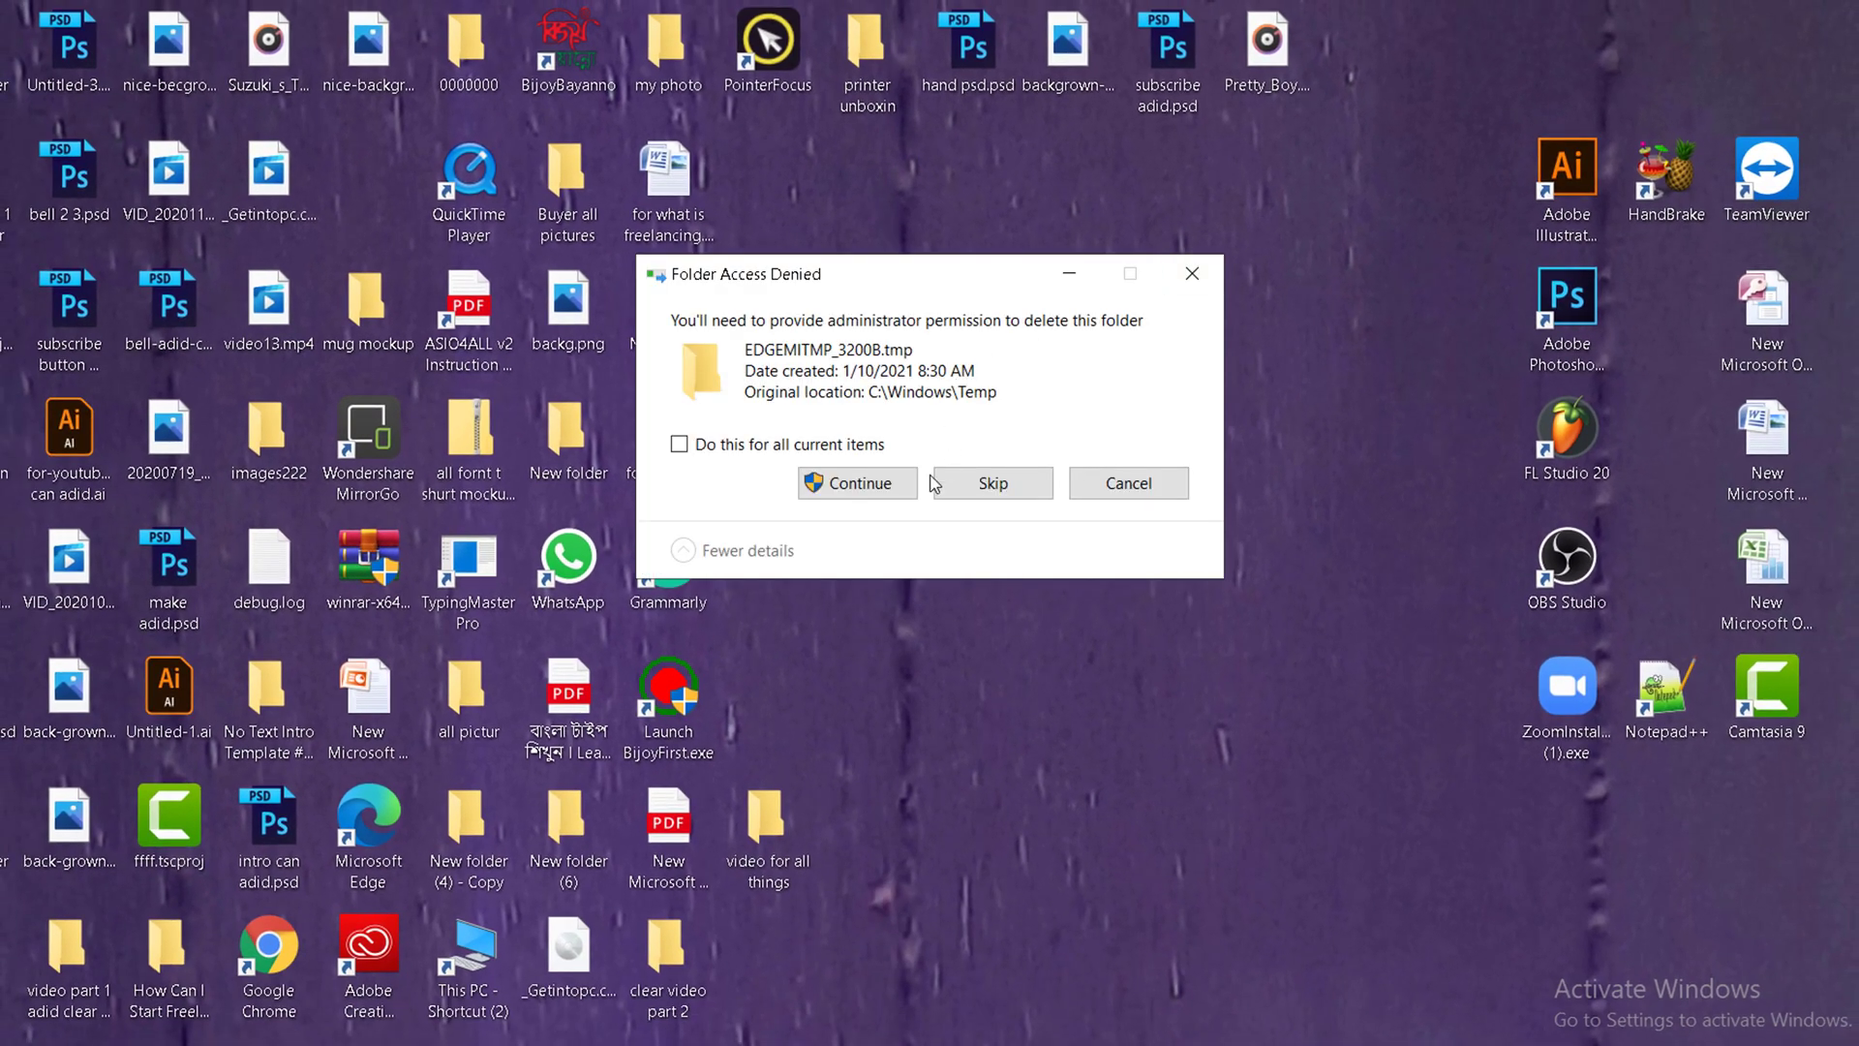
{"action": "left_click", "coordinate": [872, 484]}
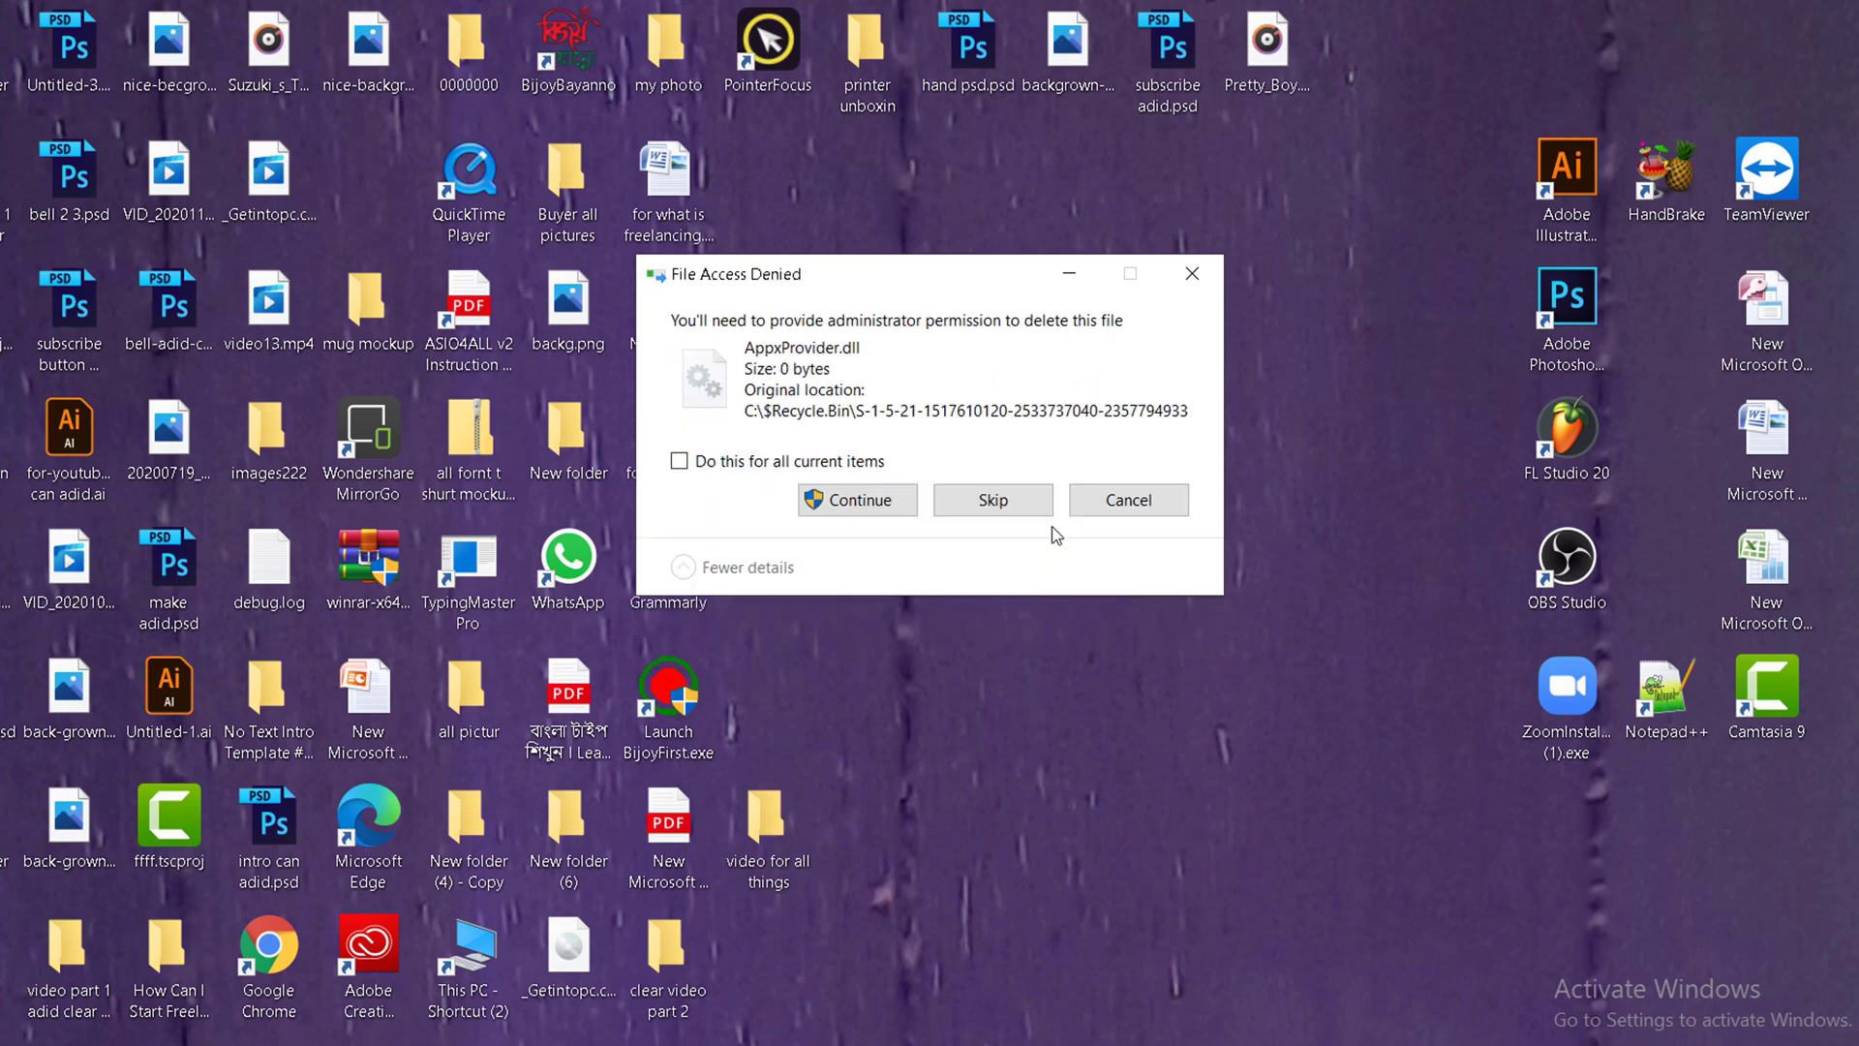
{"action": "left_click", "coordinate": [875, 503]}
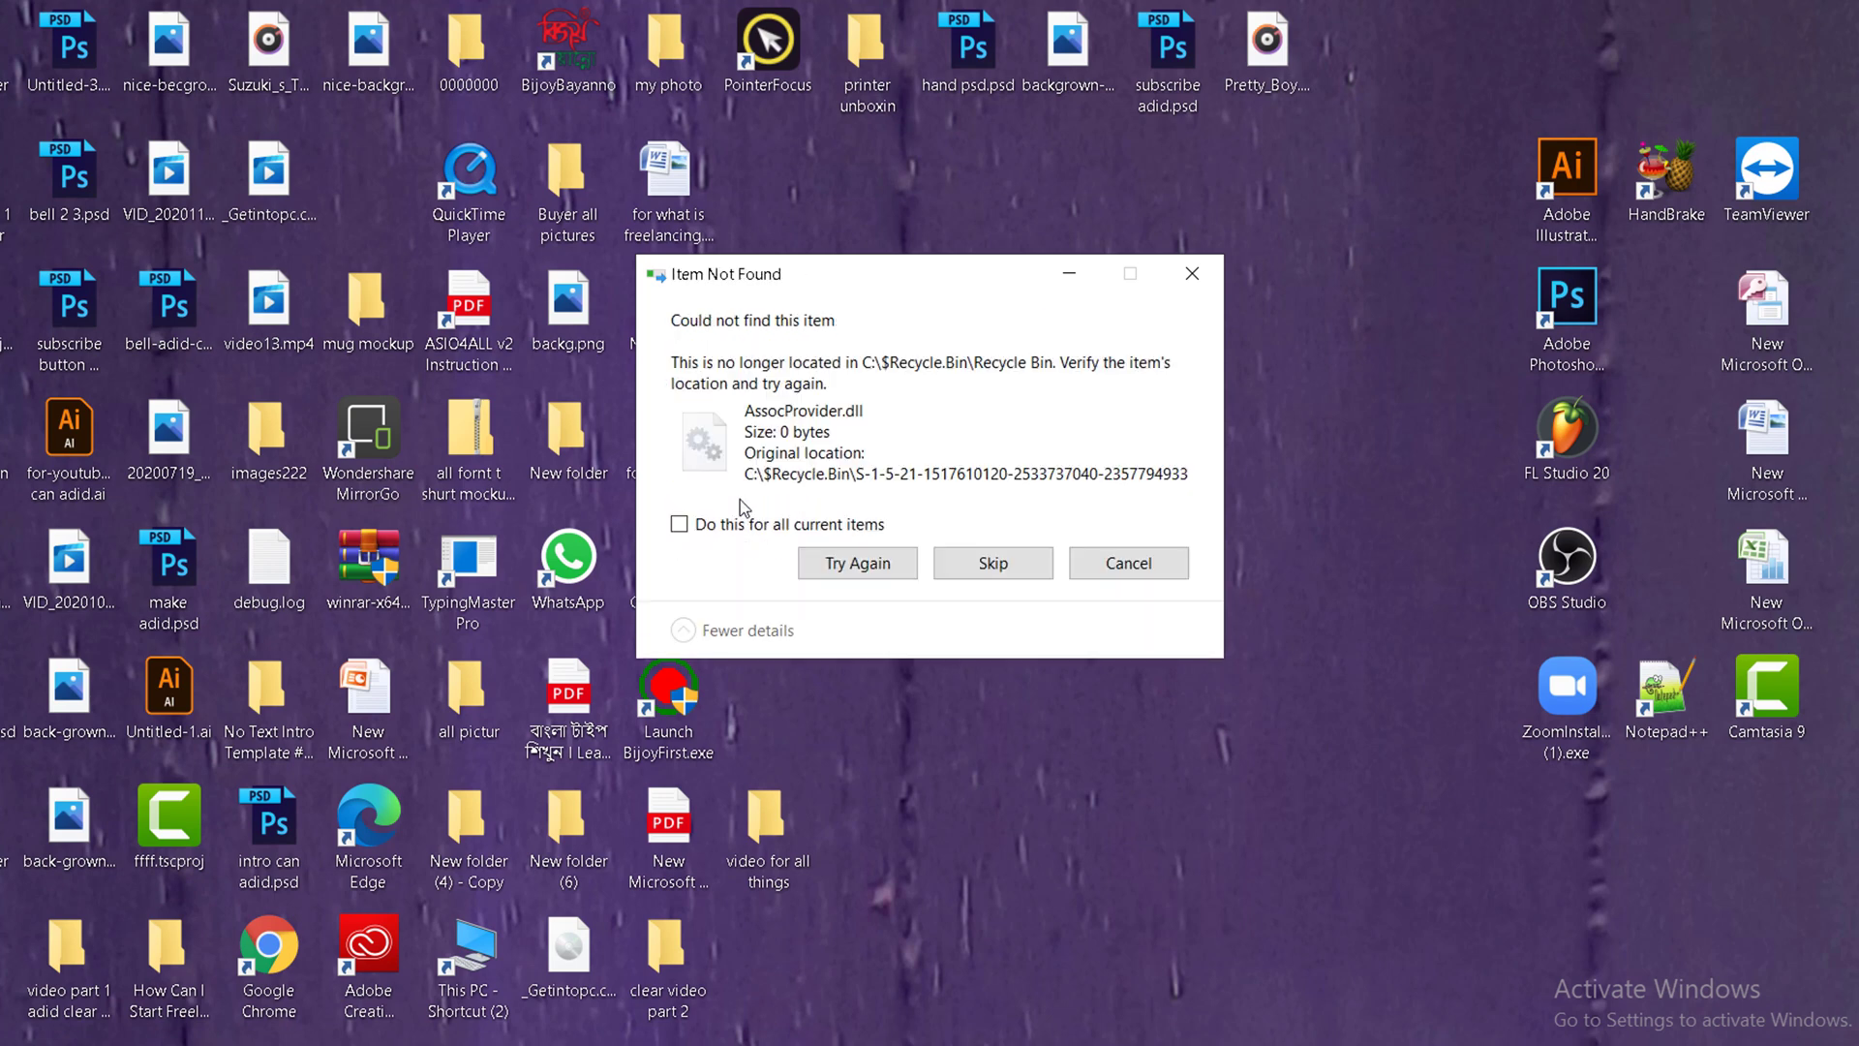
{"action": "left_click", "coordinate": [679, 524]}
{"action": "left_click", "coordinate": [993, 563]}
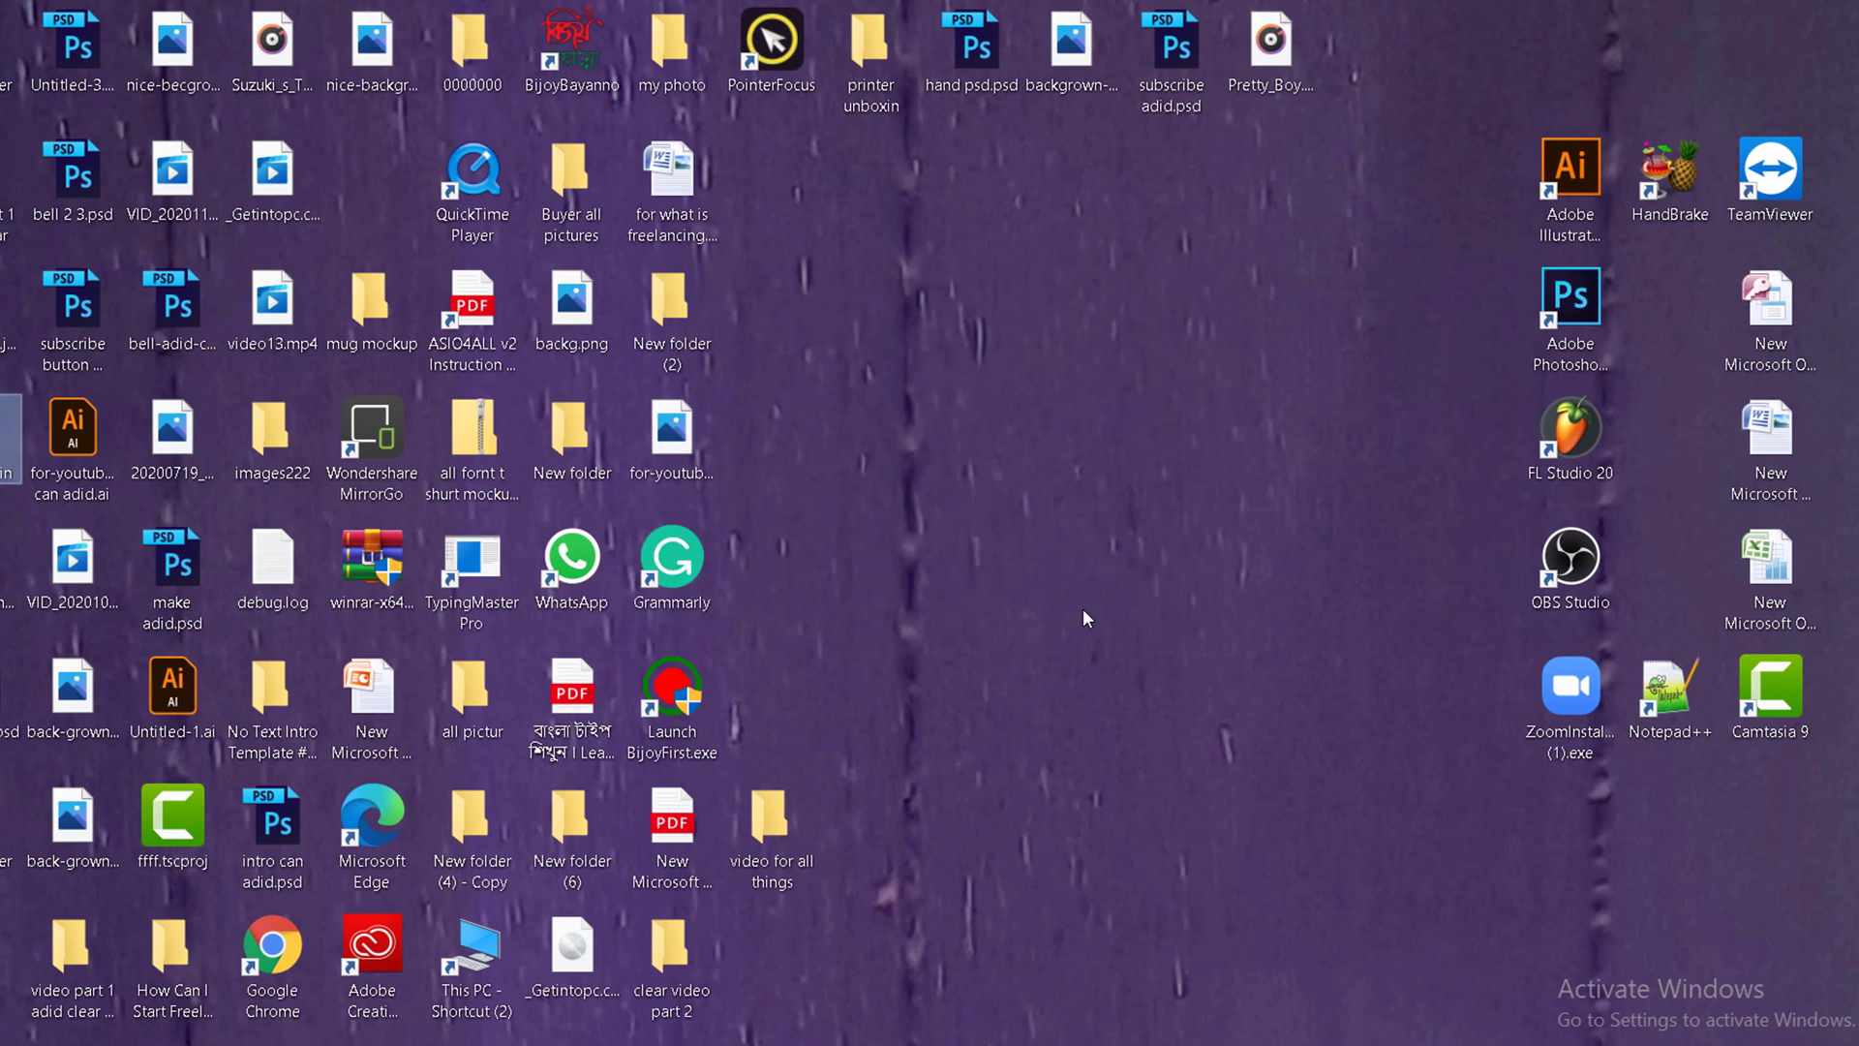
{"action": "right_click", "coordinate": [1028, 430]}
{"action": "left_click", "coordinate": [1092, 510]}
{"action": "right_click", "coordinate": [1028, 431]}
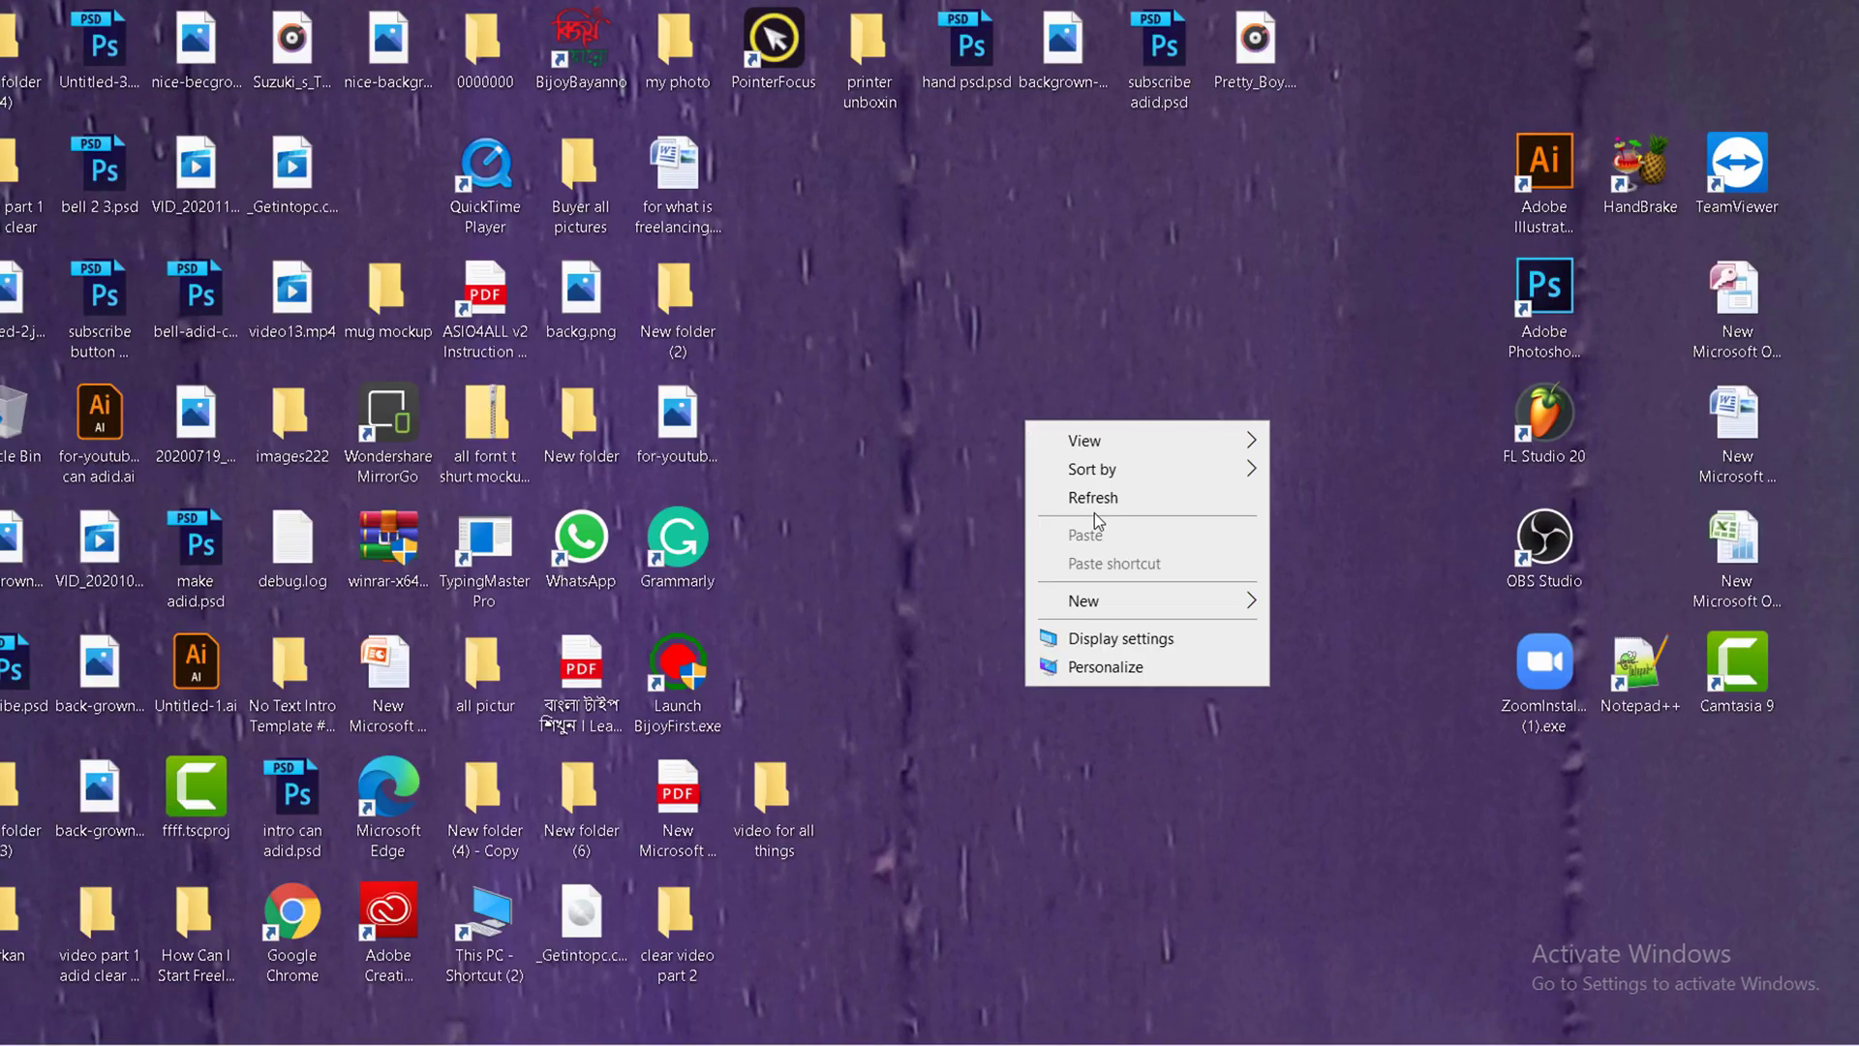
{"action": "left_click", "coordinate": [1092, 501]}
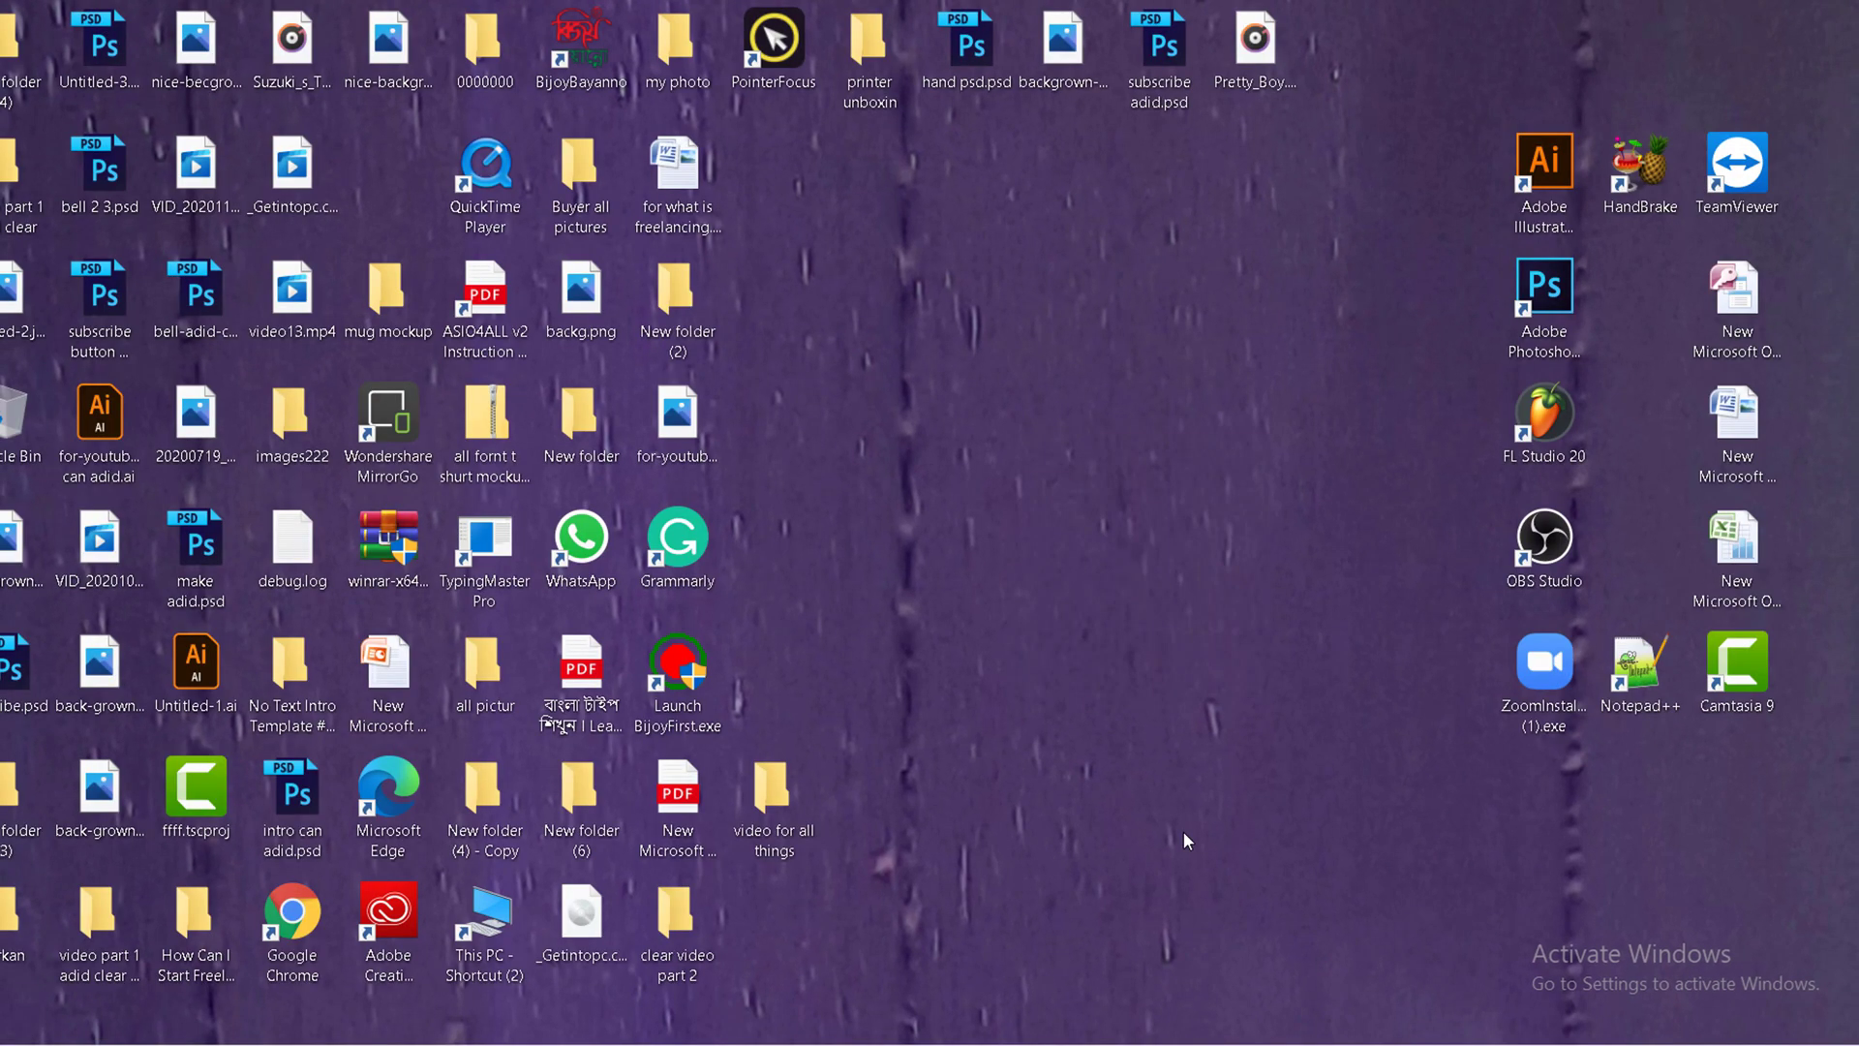